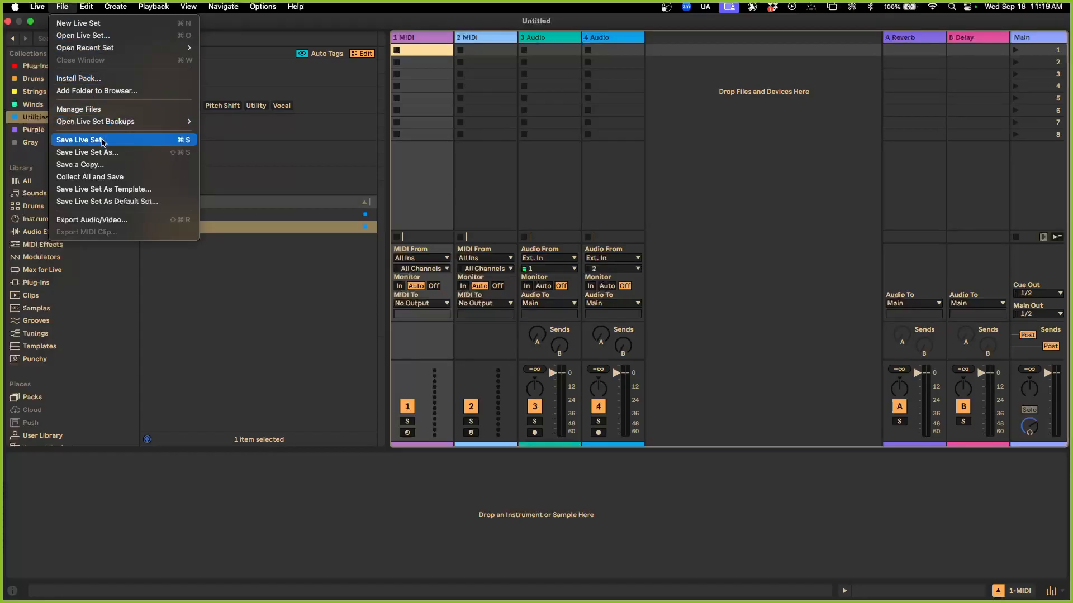
Save the Live Set to the Desktop as "DRUM BEAT LIBRARY".
left_click(104, 140)
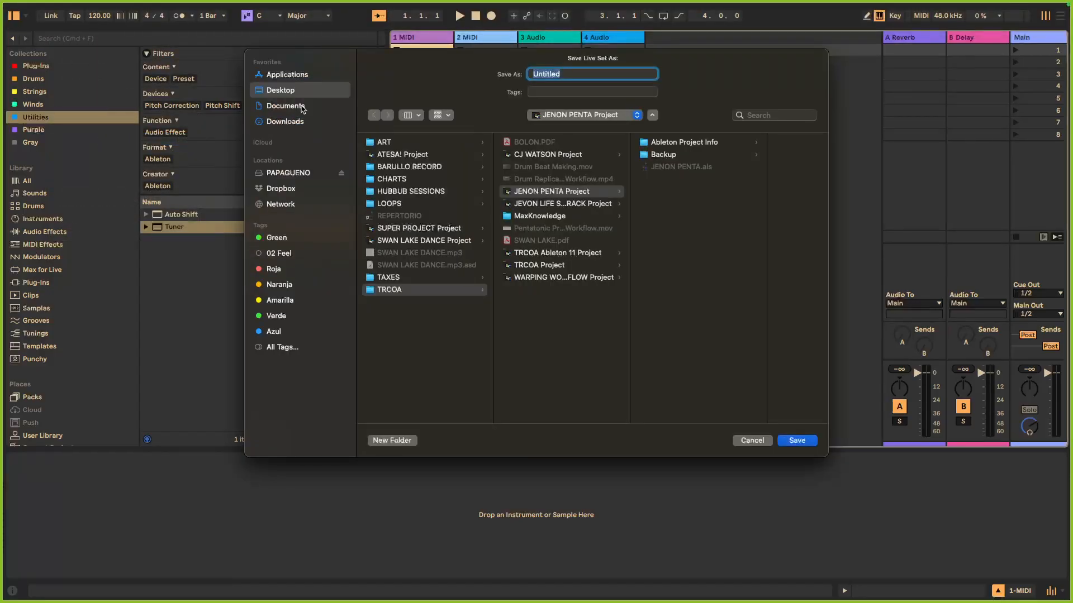
left_click(287, 95)
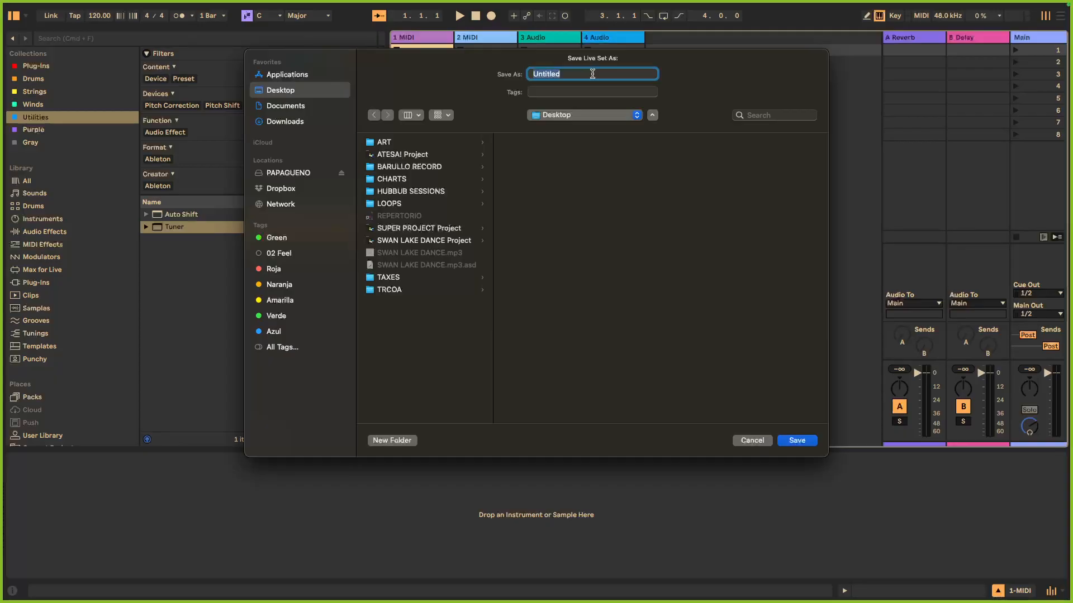
type("DRUM BEAT LIBRARY")
left_click(797, 443)
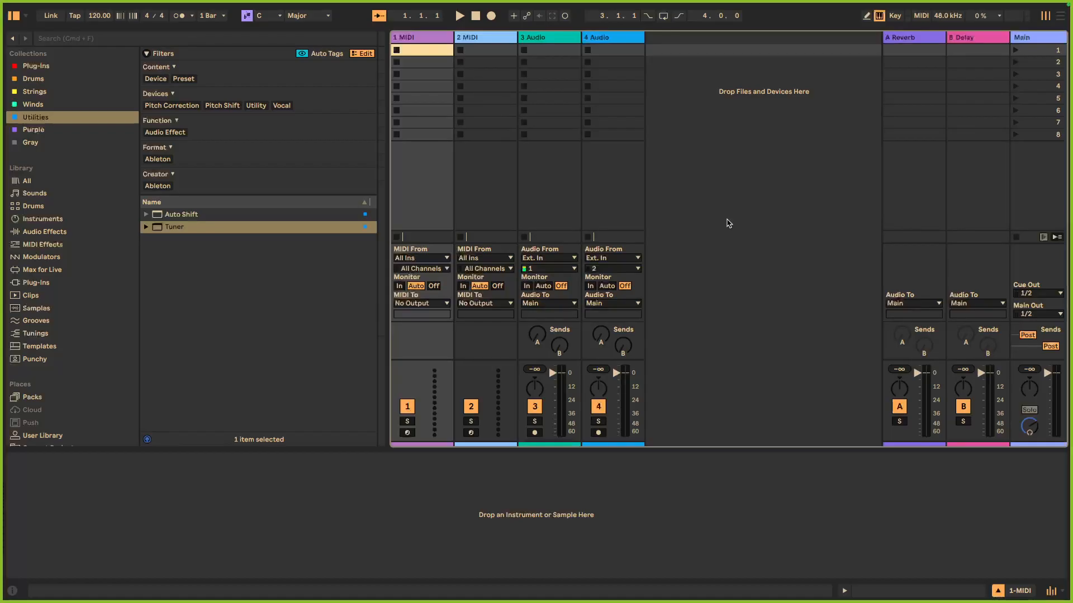
Add the Listento plug-in from the Plug-Ins collection to the Main track.
left_click(417, 40)
left_click(416, 39)
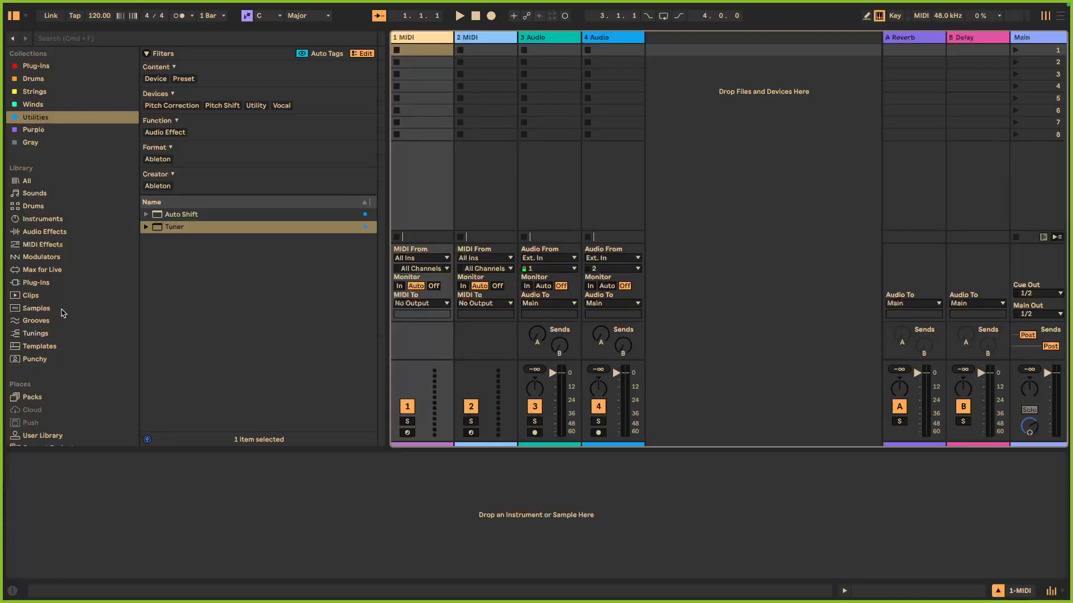
left_click(40, 282)
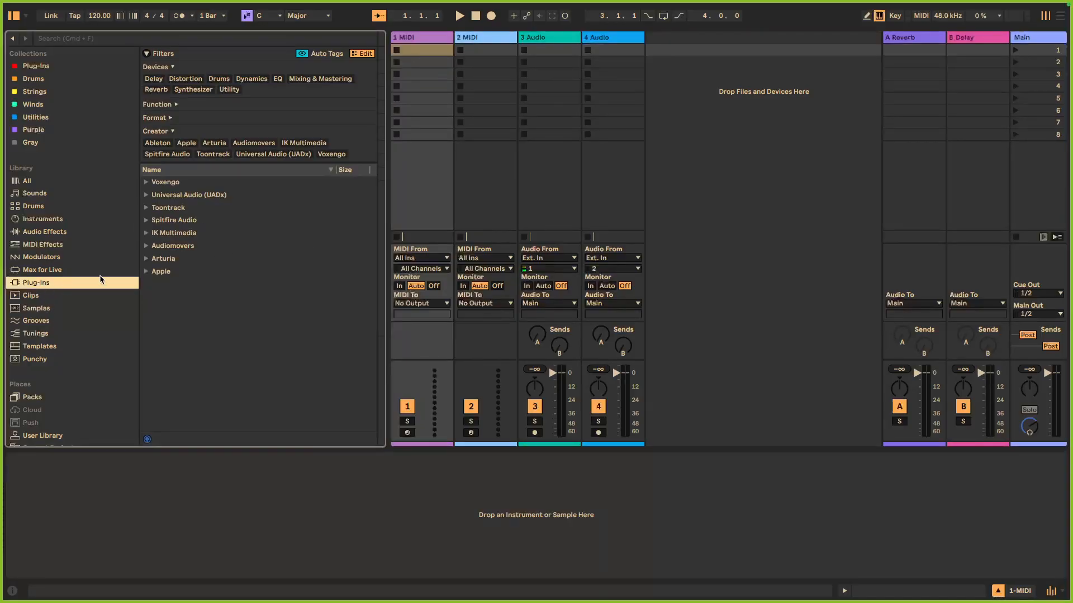
left_click(1039, 39)
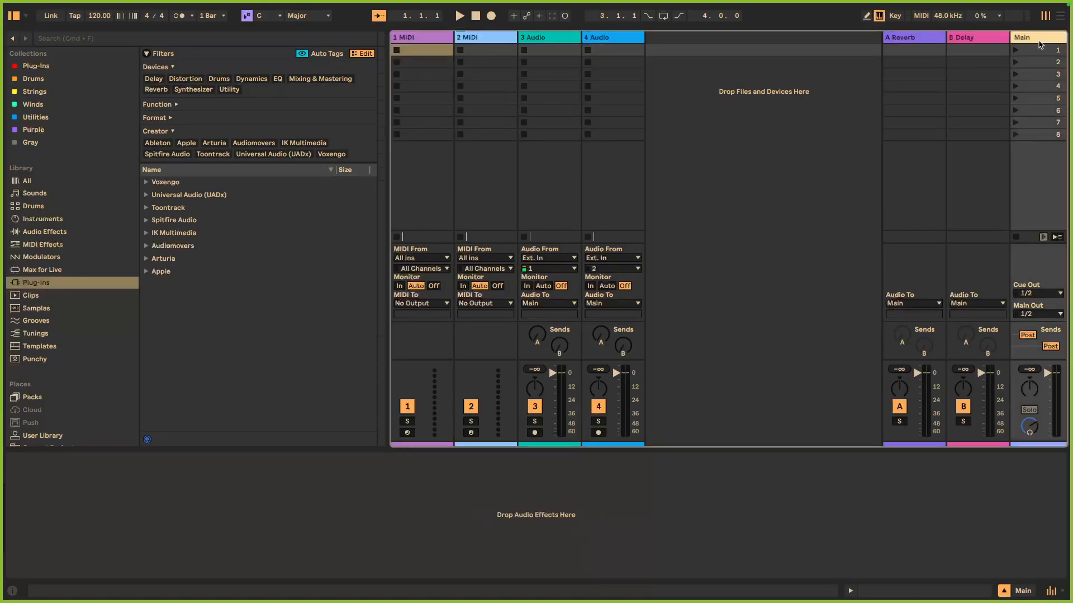
left_click(40, 67)
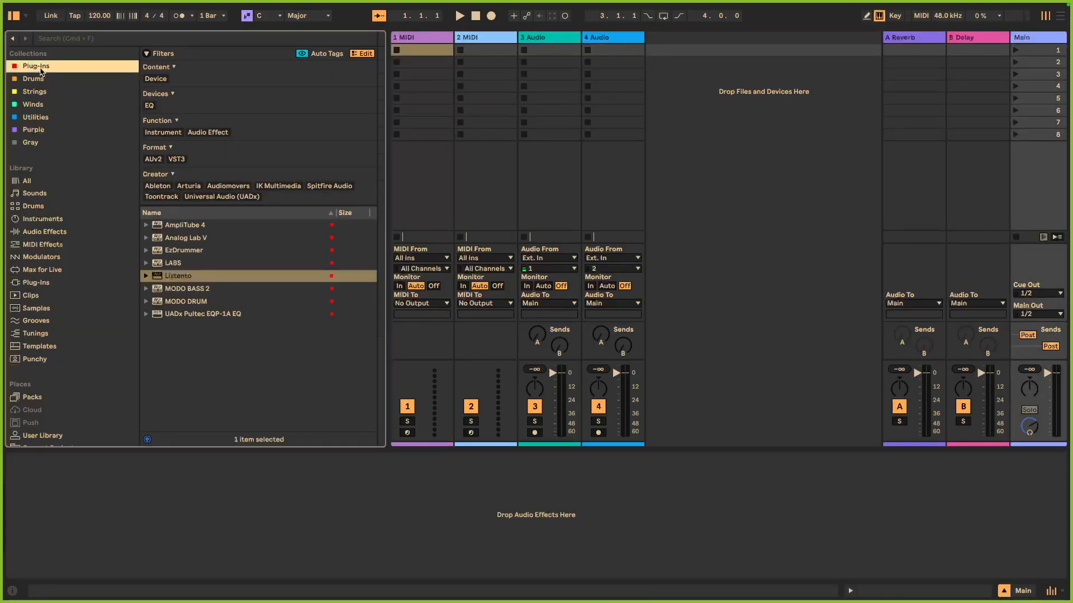
double_click(181, 276)
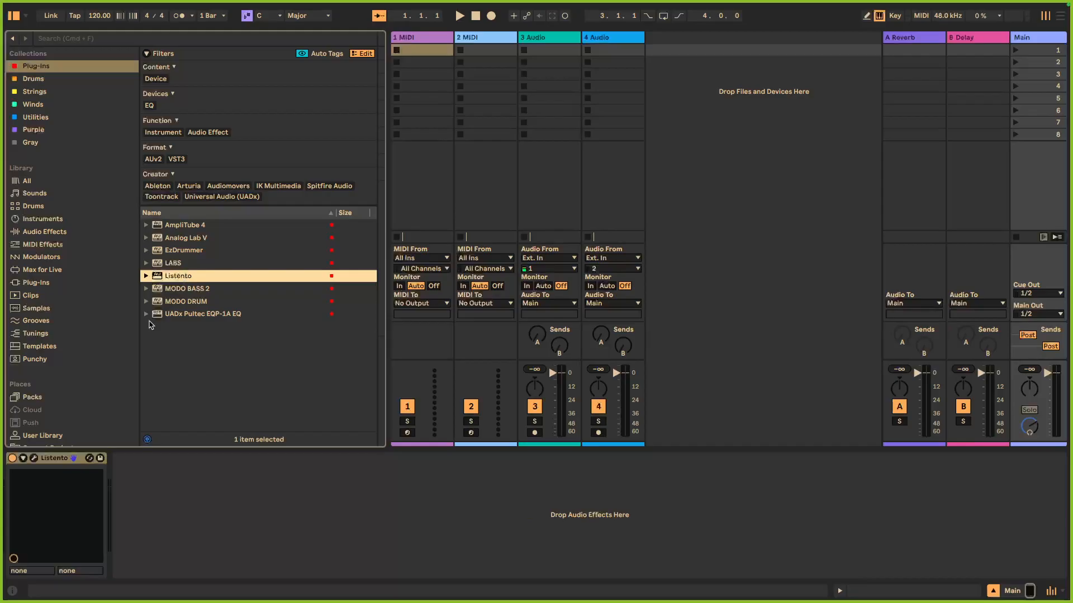
Log in to Listento and set the session latency to 0.05 sec and the quality to AAC 320 Kbps.
left_click(374, 188)
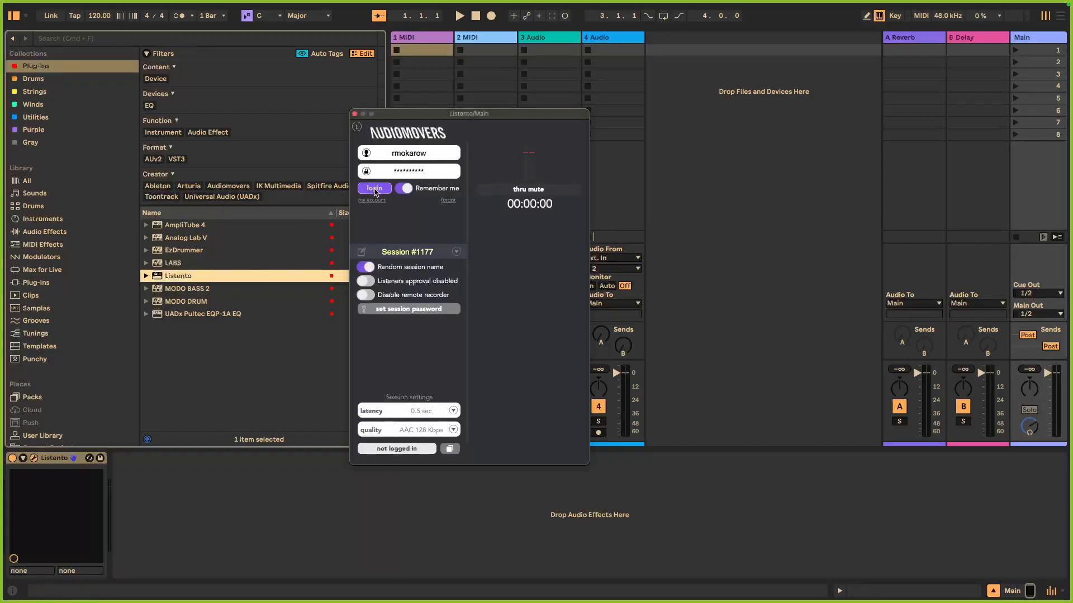
left_click(424, 412)
left_click(385, 235)
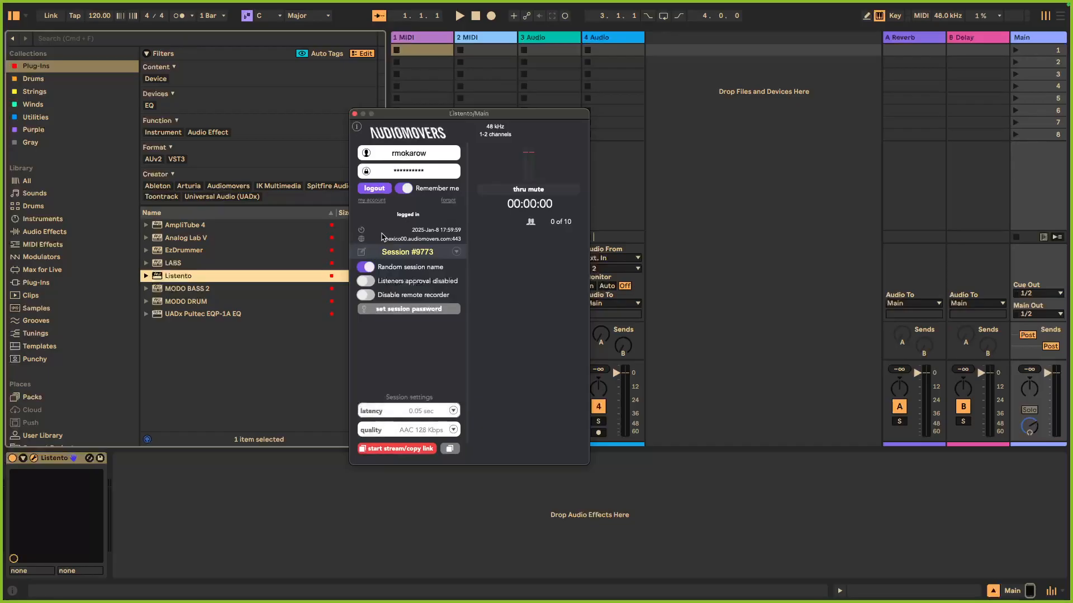
left_click(430, 430)
left_click(393, 444)
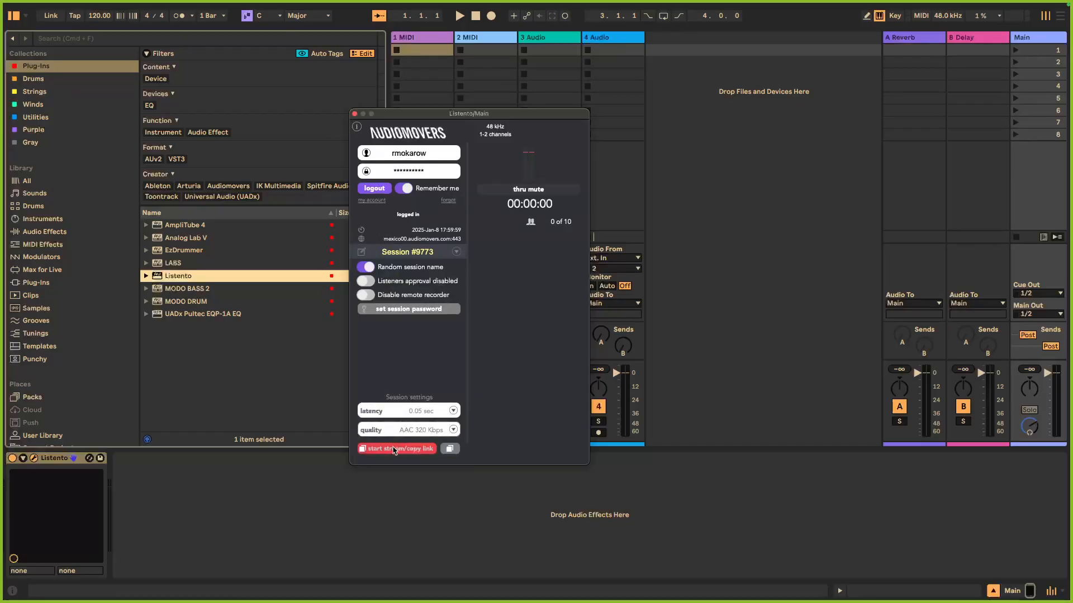
Start the Listento stream and send its copied link to everyone in the Zoom meeting chat, closing both windows.
left_click(408, 450)
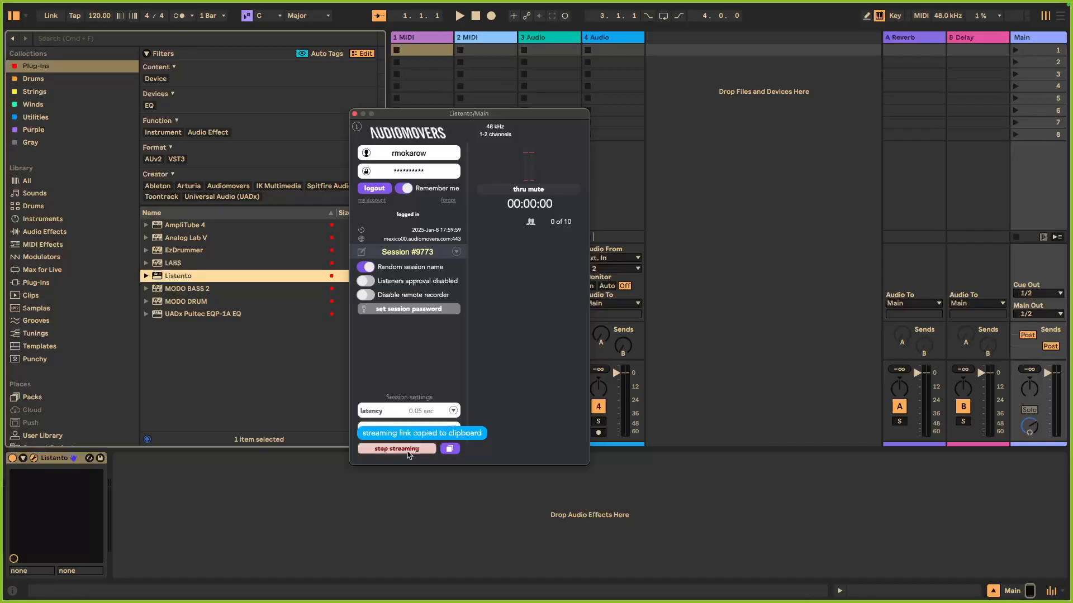
left_click(354, 114)
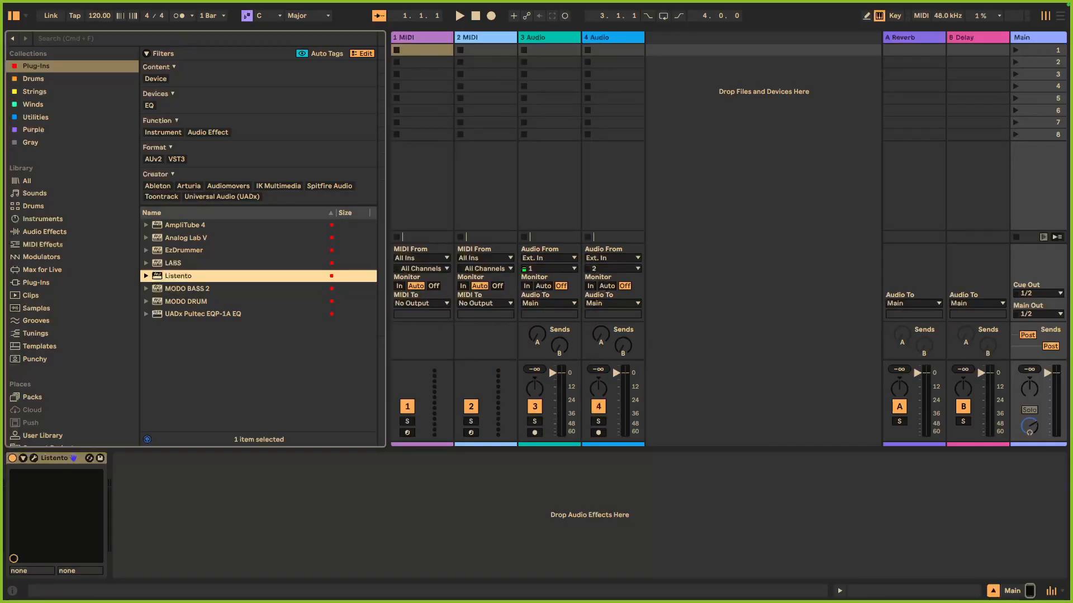
right_click(518, 308)
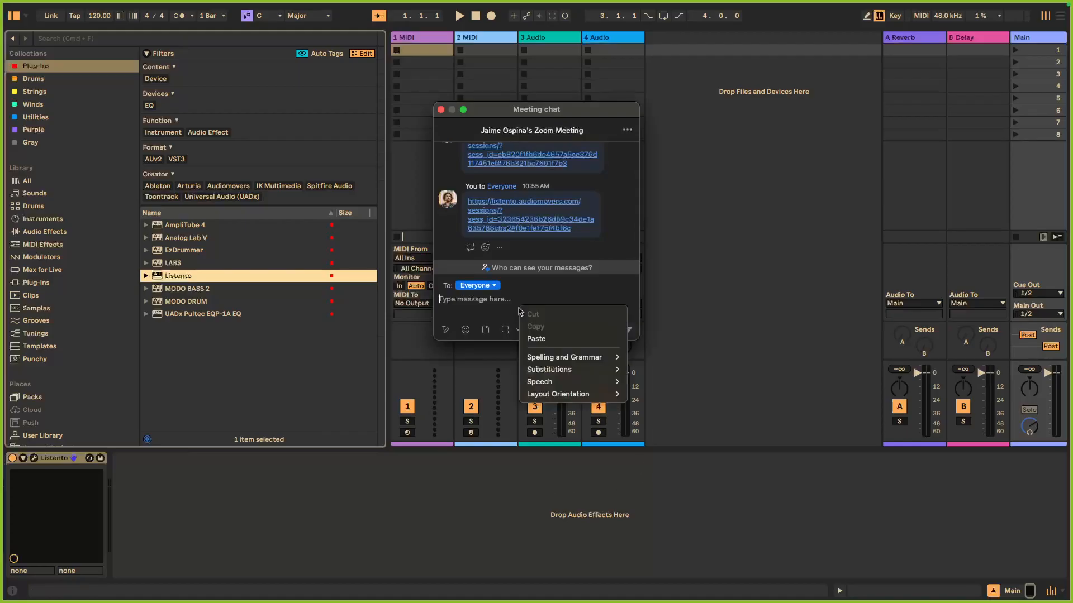
left_click(536, 338)
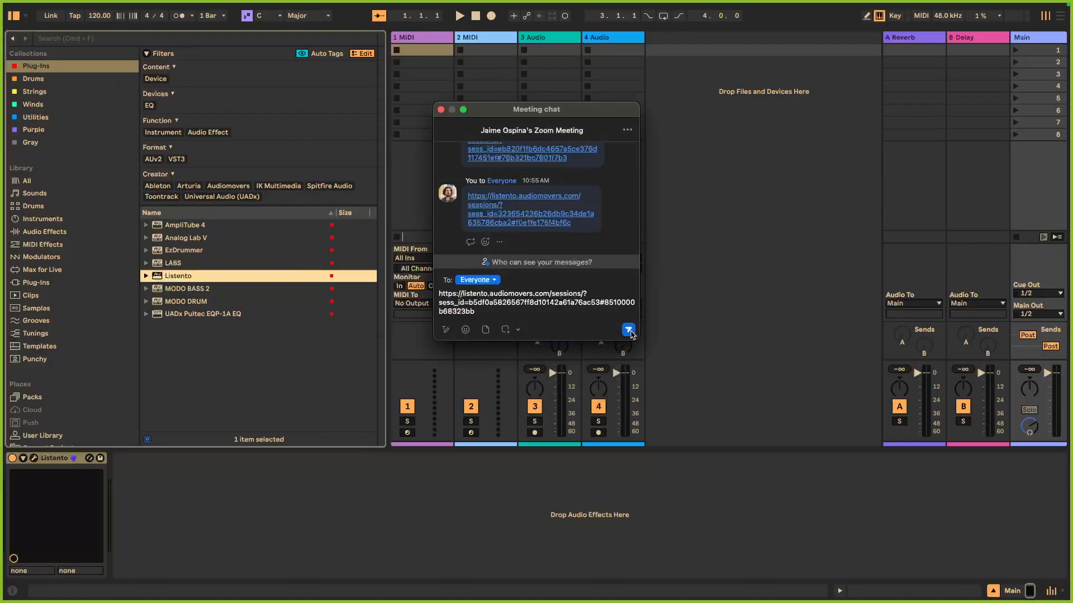
left_click(628, 330)
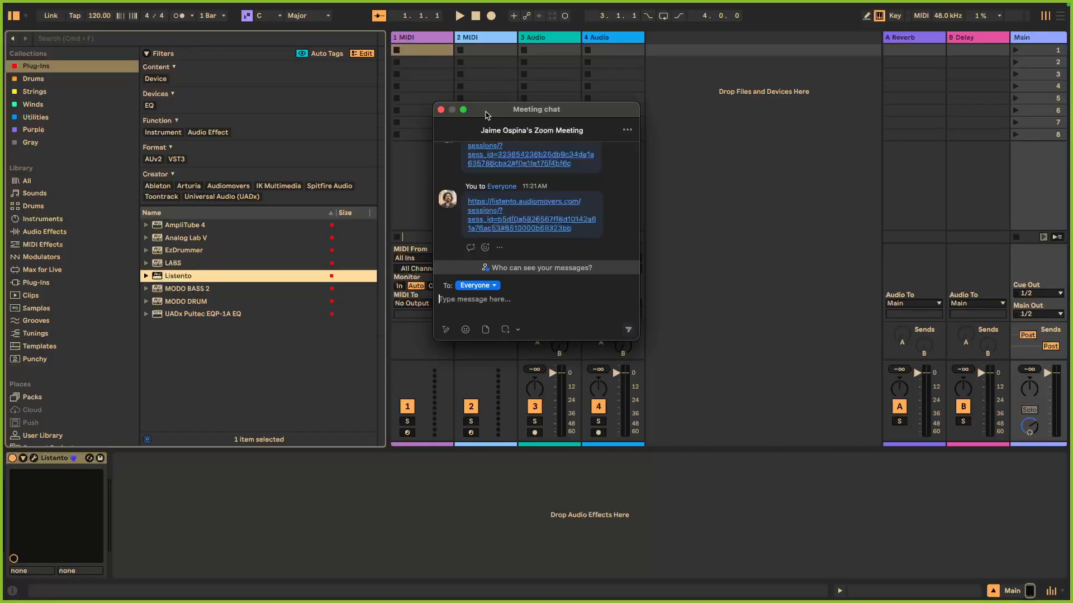
left_click(441, 110)
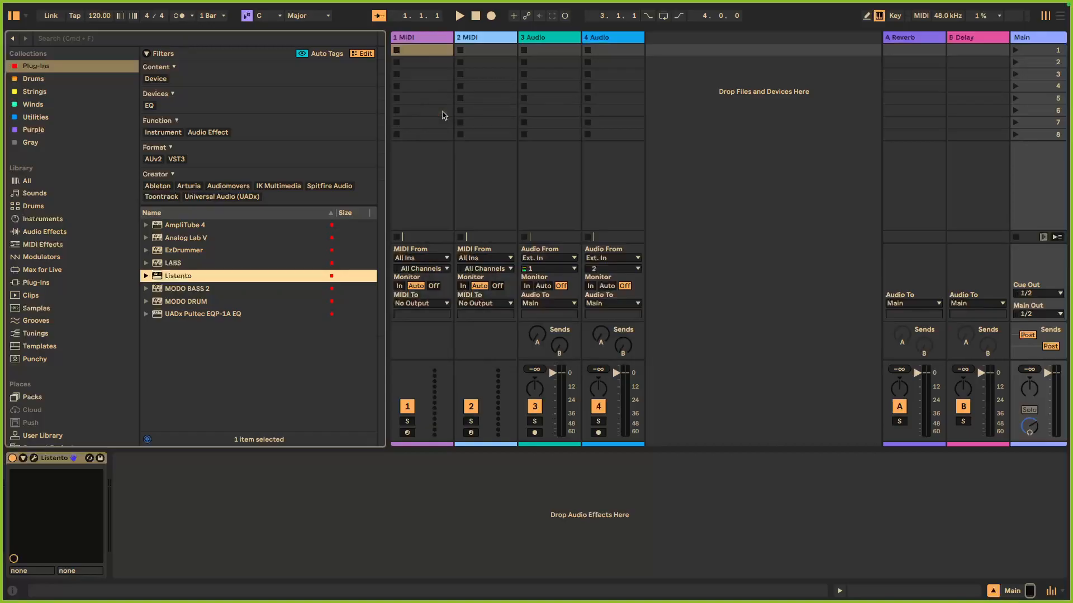
Look through the Drums library and the list of installed Packs in the browser.
left_click(688, 176)
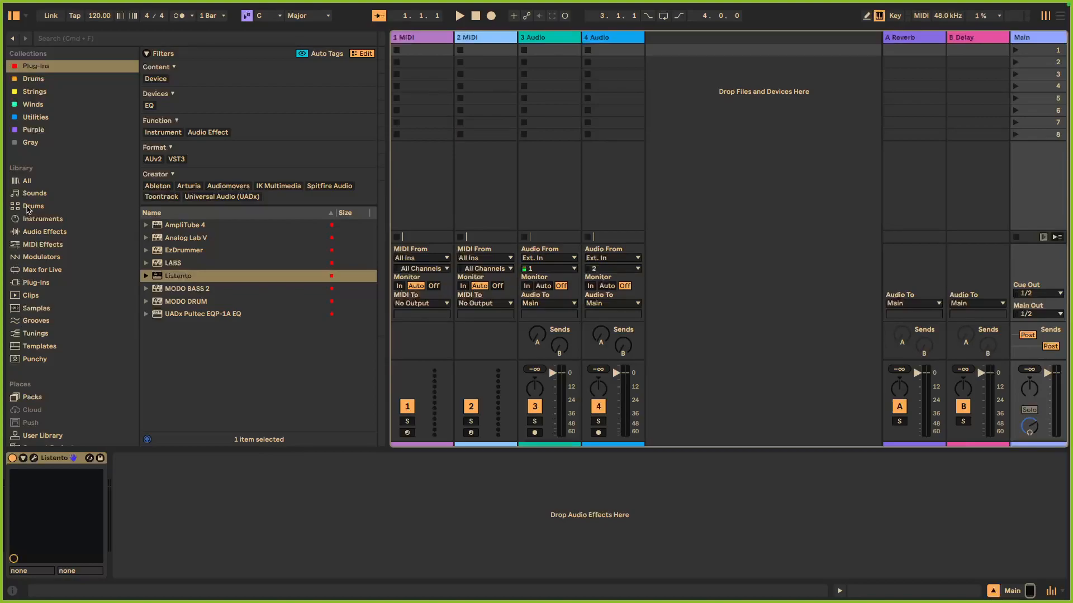
left_click(29, 208)
scroll(79, 391, "down", 3)
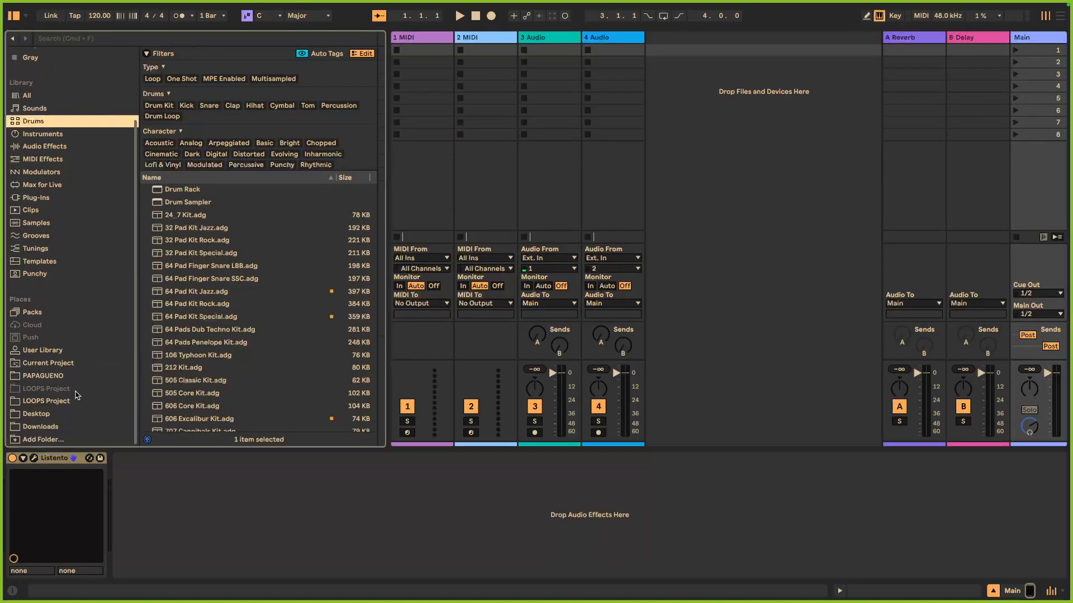
left_click(25, 313)
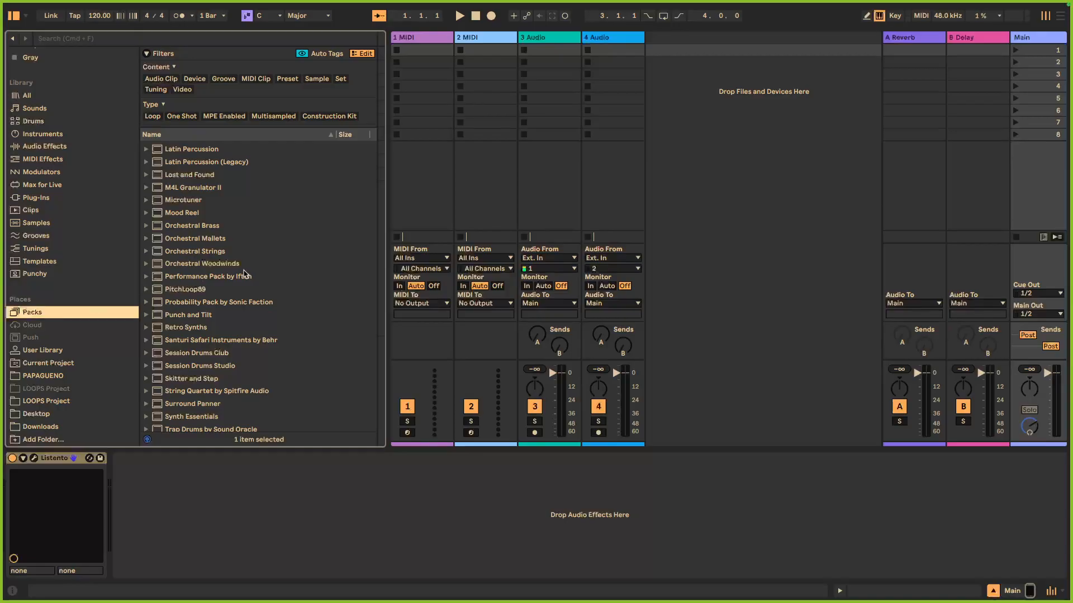
scroll(240, 324, "down", 4)
scroll(251, 325, "up", 15)
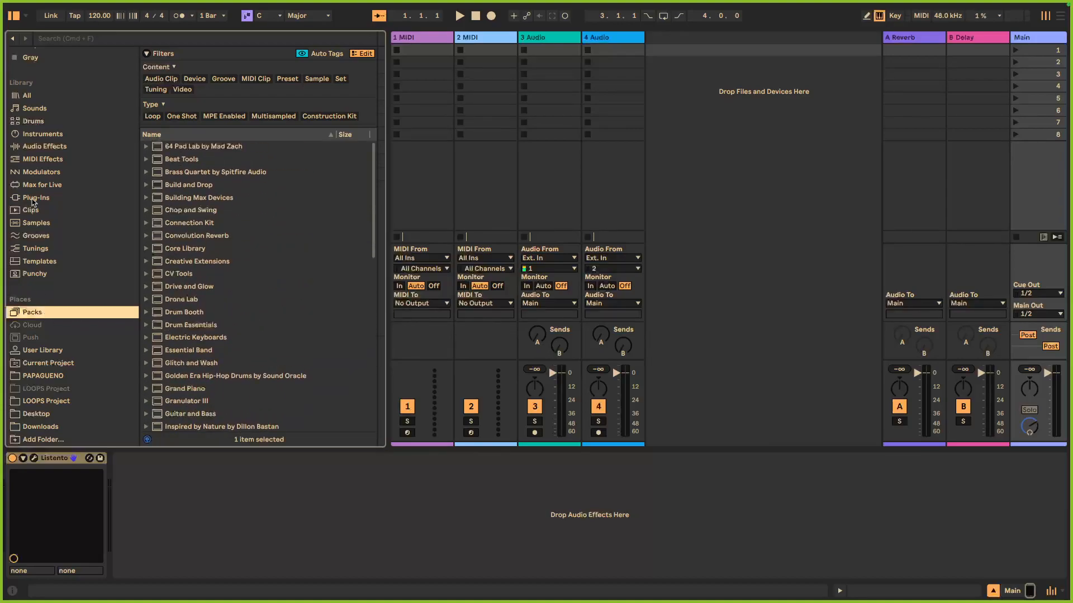
Audition the 24_7 Kit and 32 Pad Kit Jazz presets from the Drums library, checking the preview volume and preview switch.
left_click(40, 125)
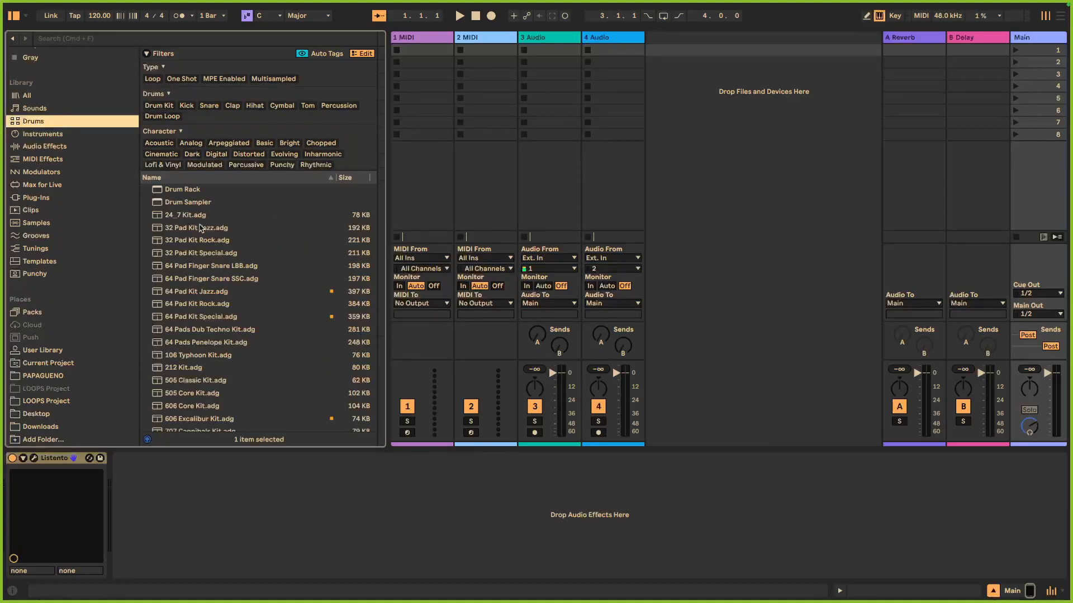
left_click(195, 218)
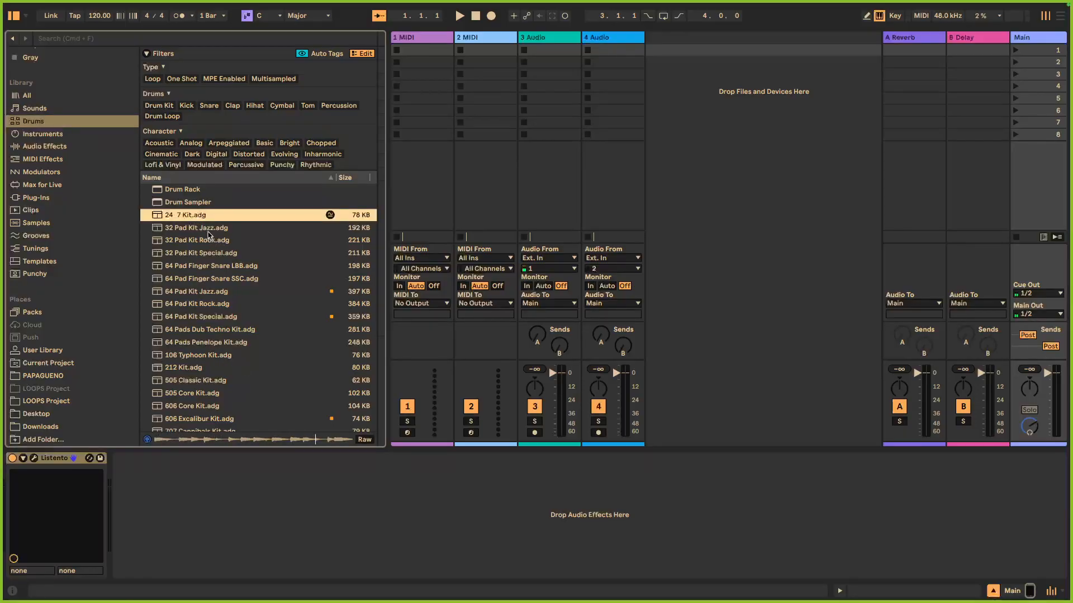
left_click(209, 231)
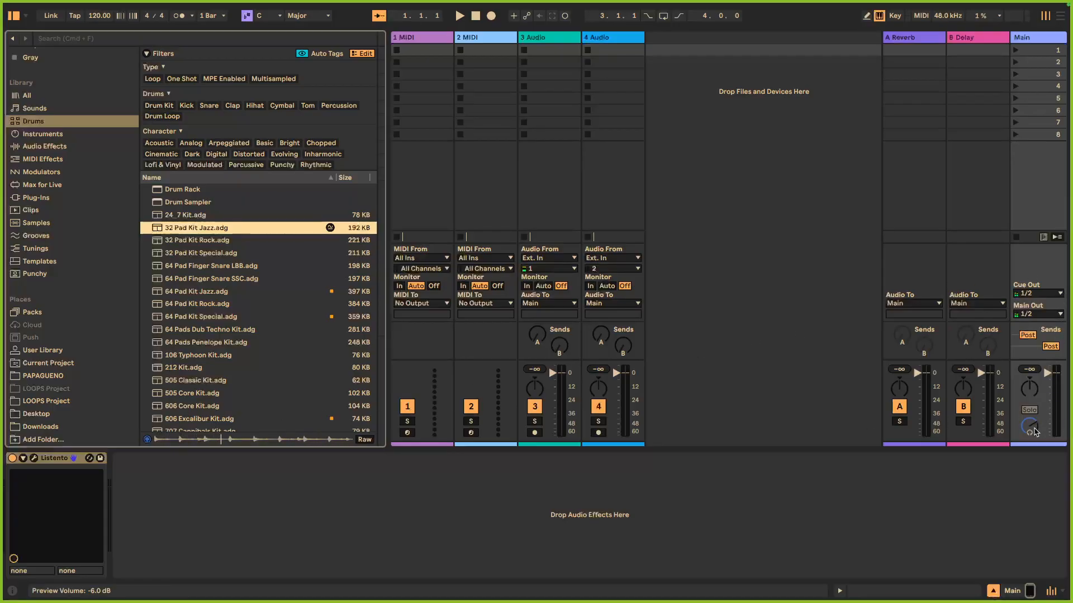
mouse_move(1026, 431)
left_mouse_down()
mouse_move(1026, 444)
mouse_move(1026, 431)
left_mouse_up()
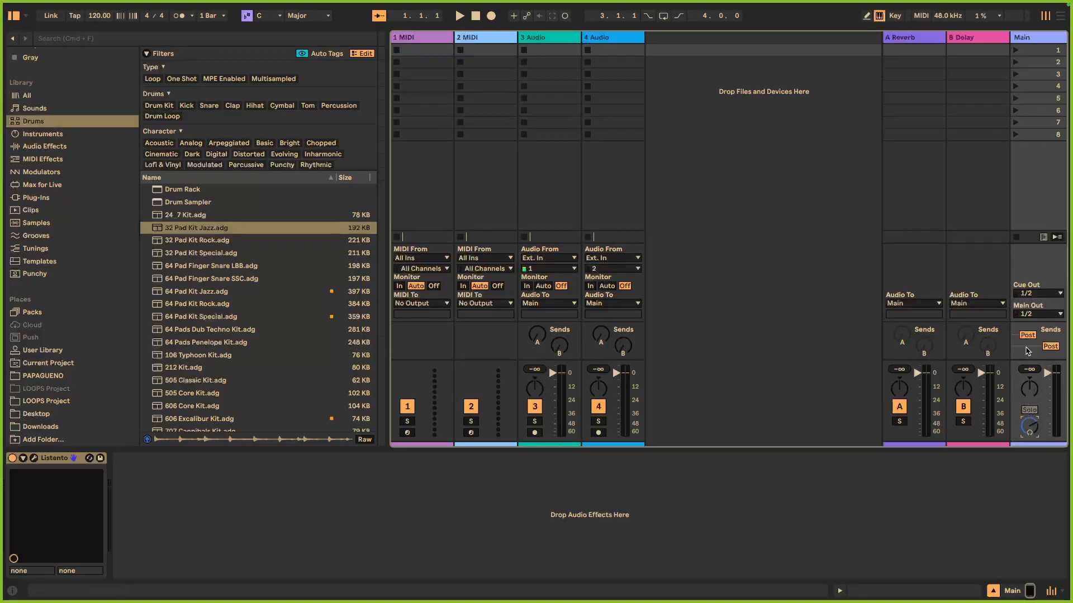
left_click(149, 440)
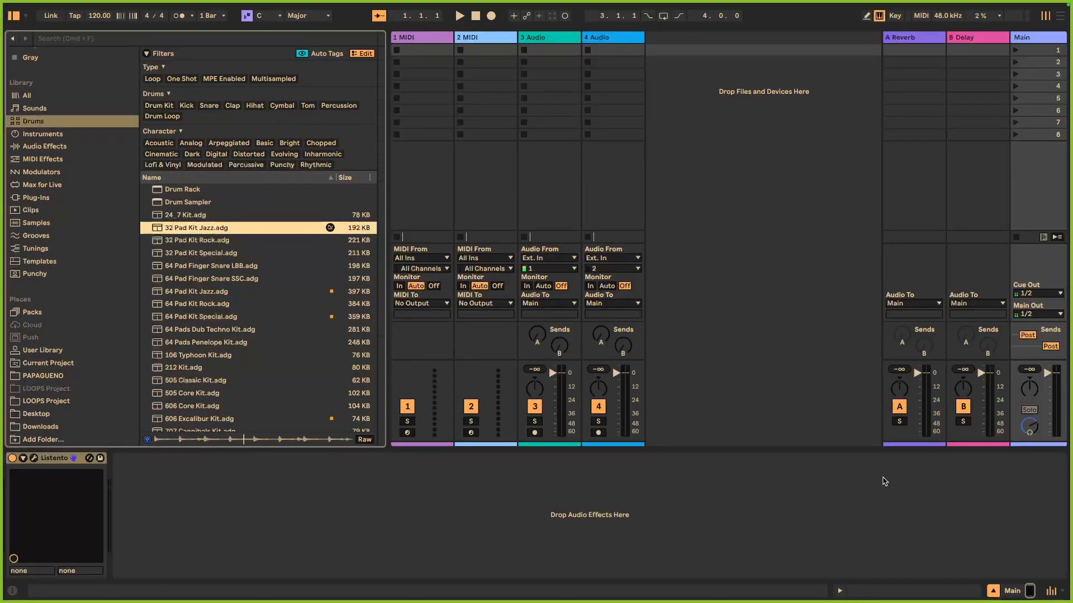
Hide the device view and try selecting 32 Pad Kit Rock with browser preview off, turning preview back on at the end.
left_click(147, 440)
double_click(296, 451)
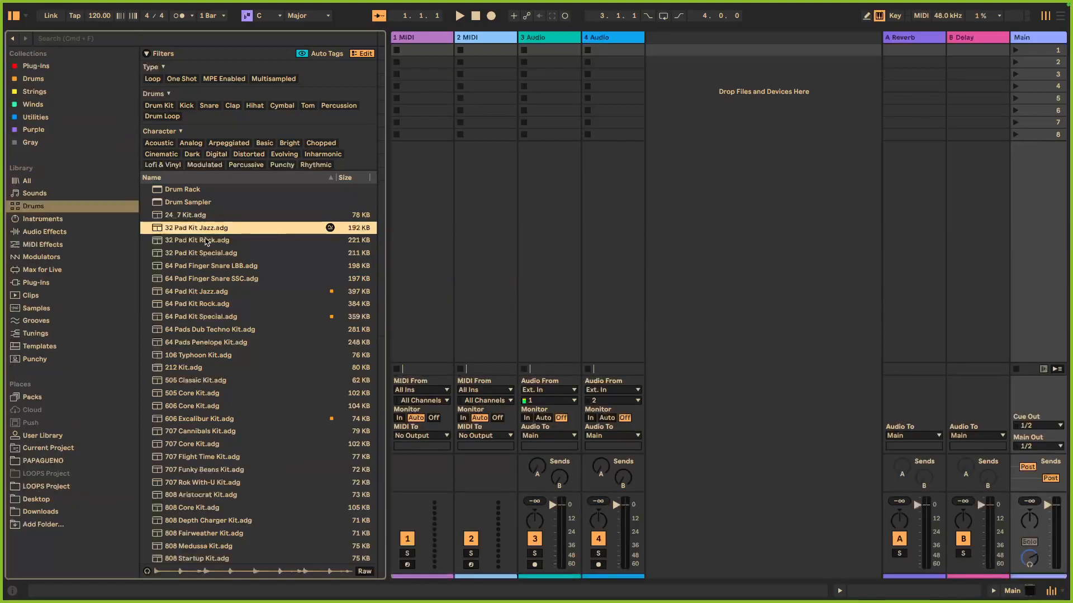
left_click(194, 240)
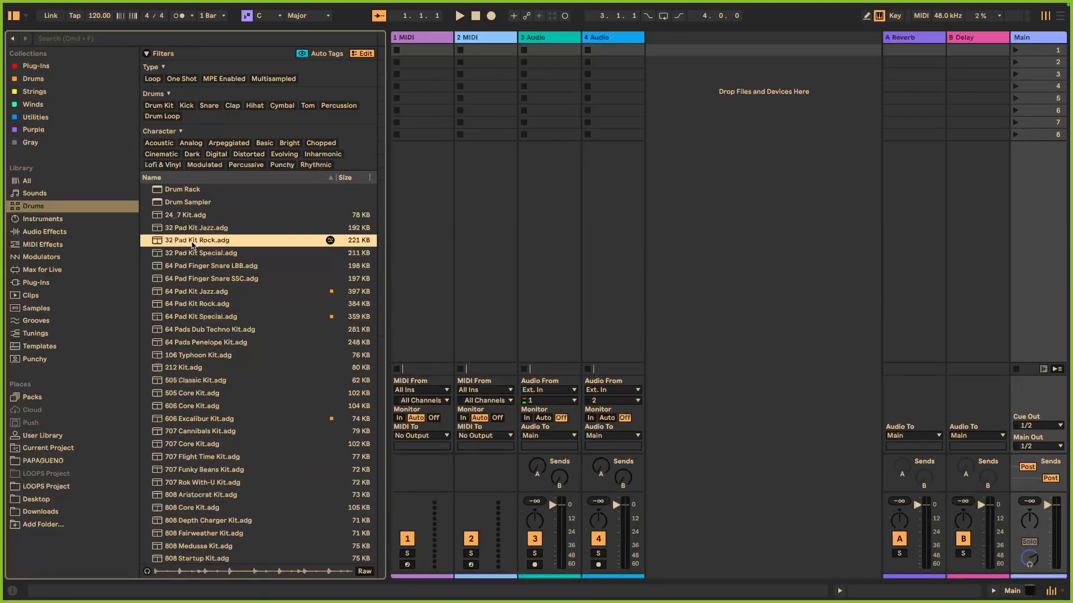
left_click(148, 572)
Load 64 Pads Dub Techno Kit onto a new MIDI track and hide the device view.
left_click(207, 330)
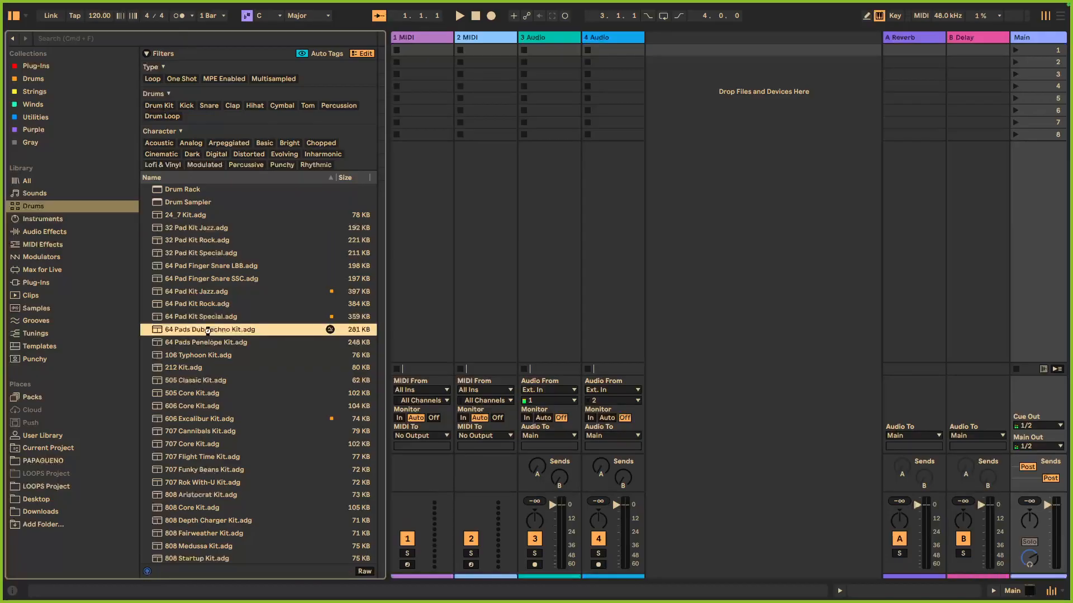
double_click(208, 330)
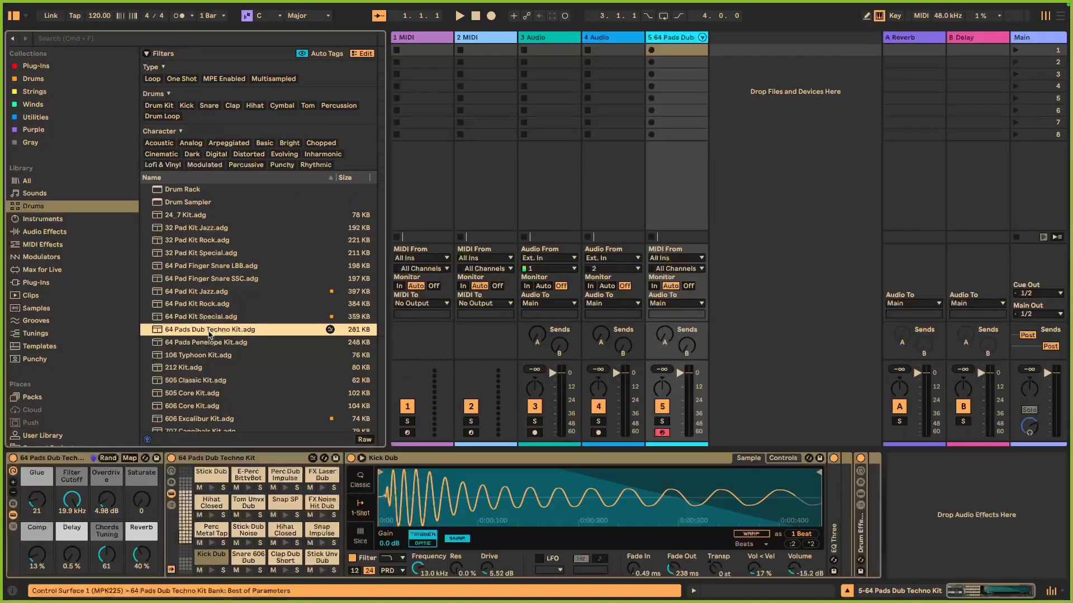
double_click(184, 448)
Audition the 24_7 Kit, 32 Pad Kit Jazz, 32 Pad Kit Rock and 64 Pad Kit Rock presets, raising the system volume.
left_click(199, 217)
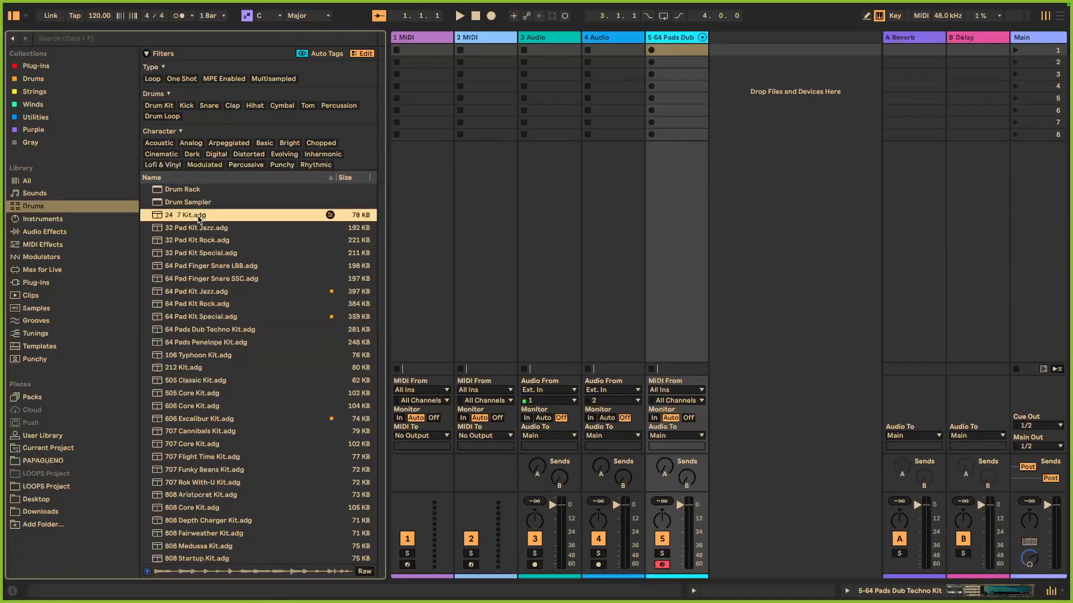
key("Down")
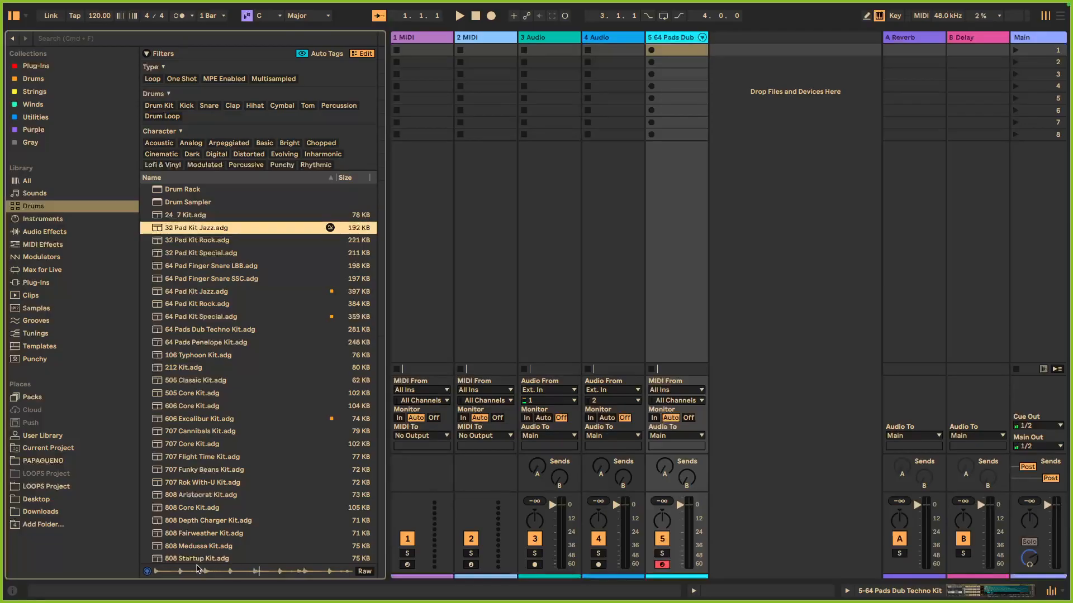
key("XF86AudioRaiseVolume")
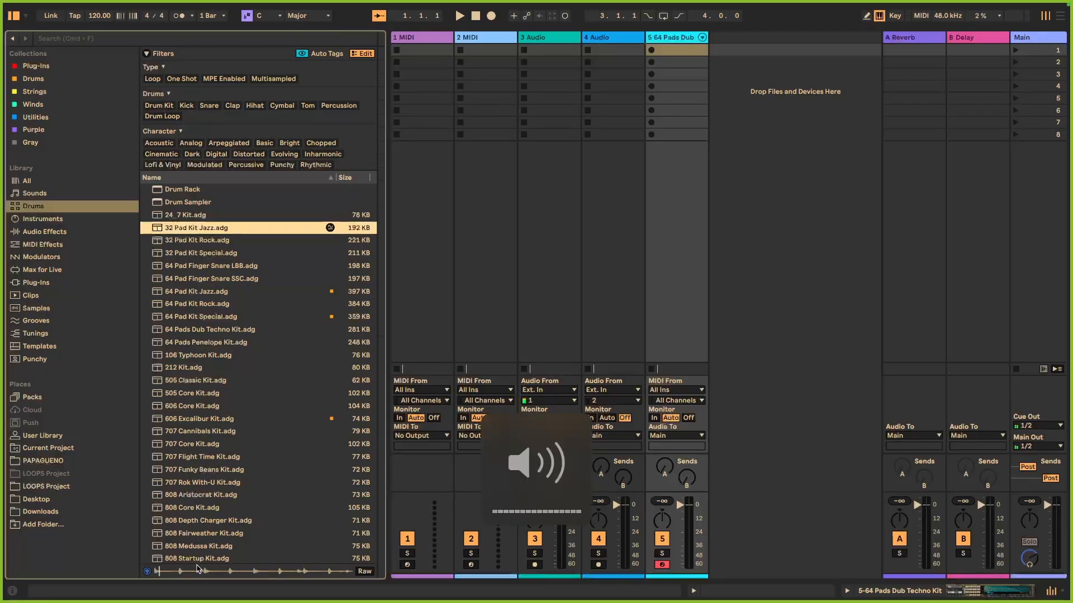
key("Down")
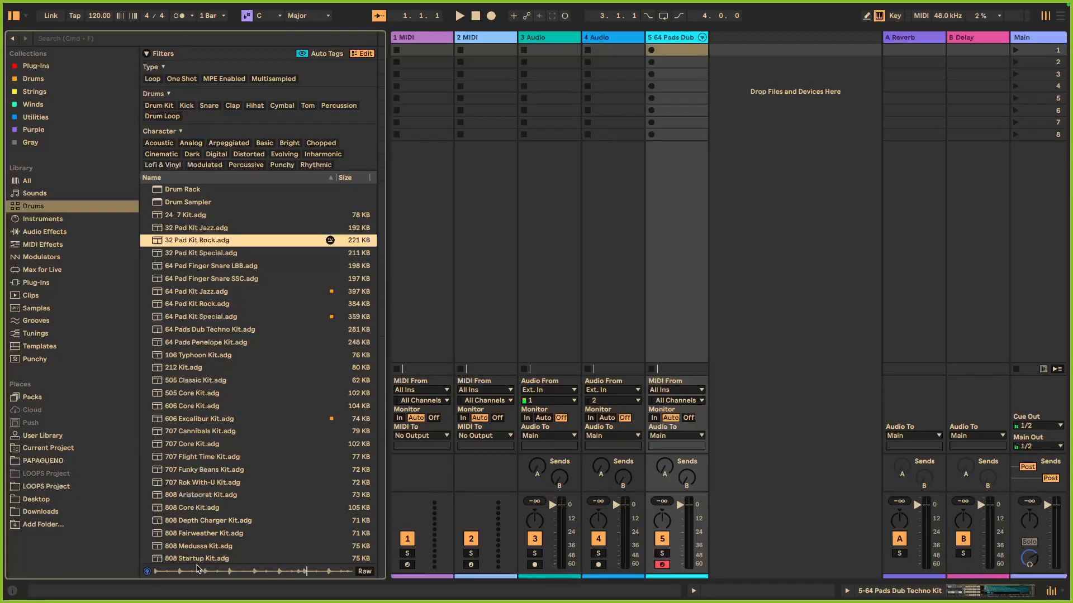
left_click(196, 305)
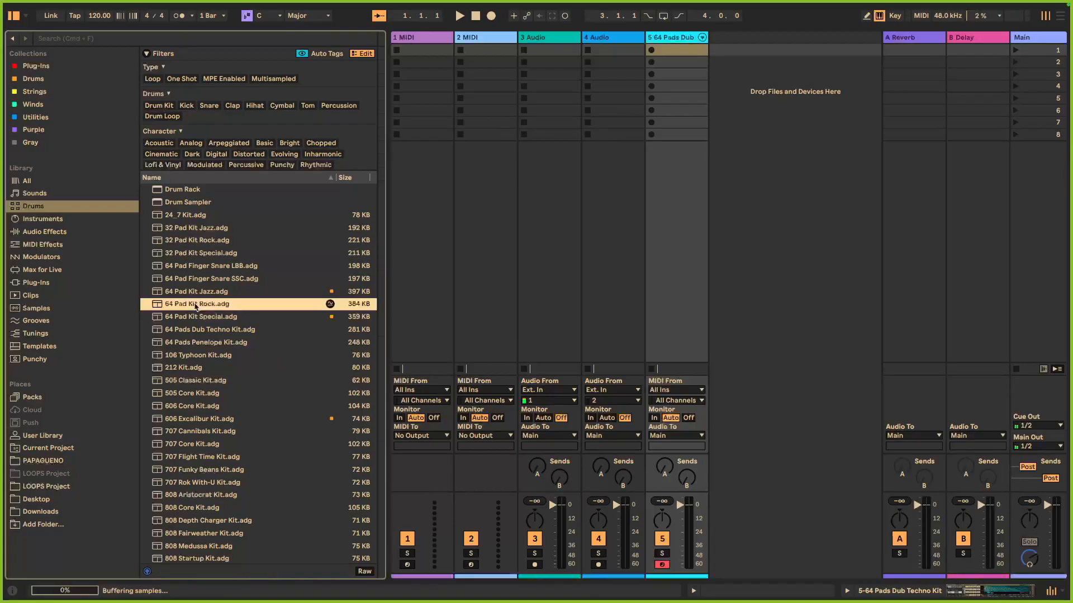
Load 32 Pad Kit Rock onto the first MIDI track and add the preset to the Drums collection.
left_click(200, 241)
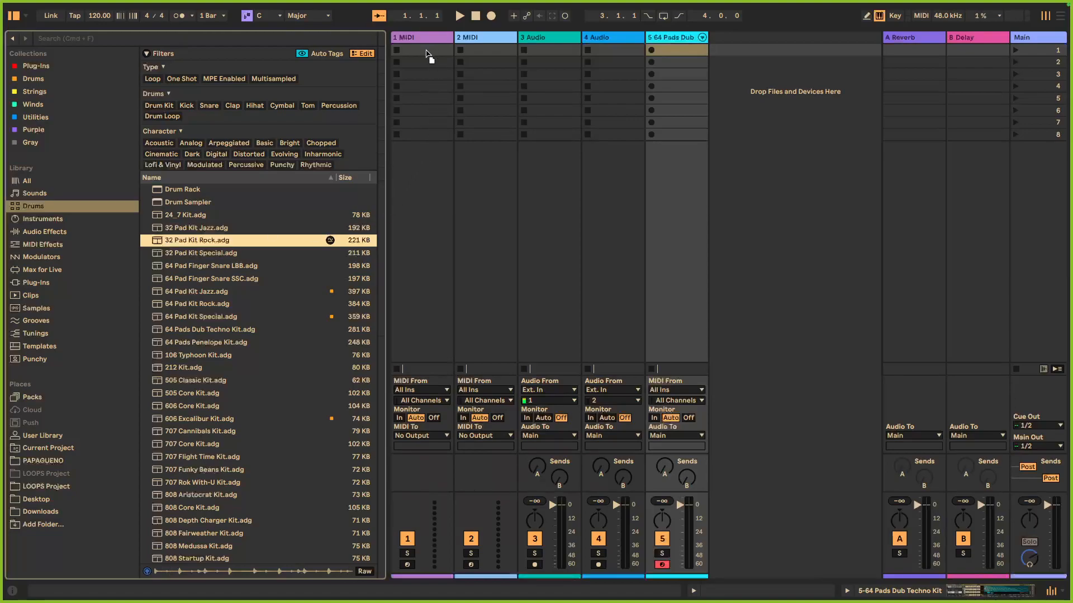
left_click_drag(425, 50, 427, 53)
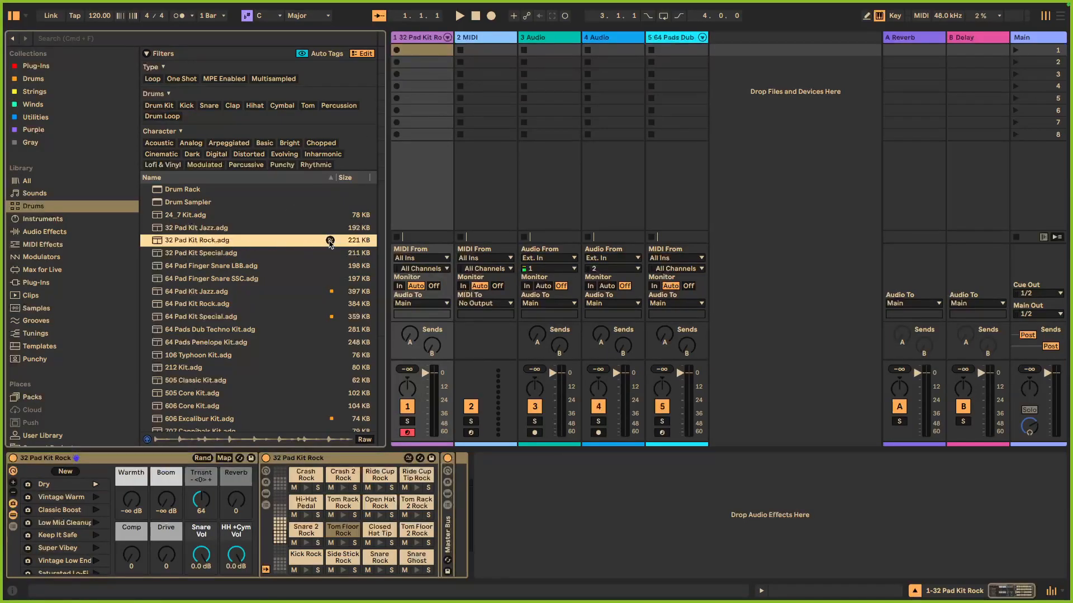
right_click(225, 245)
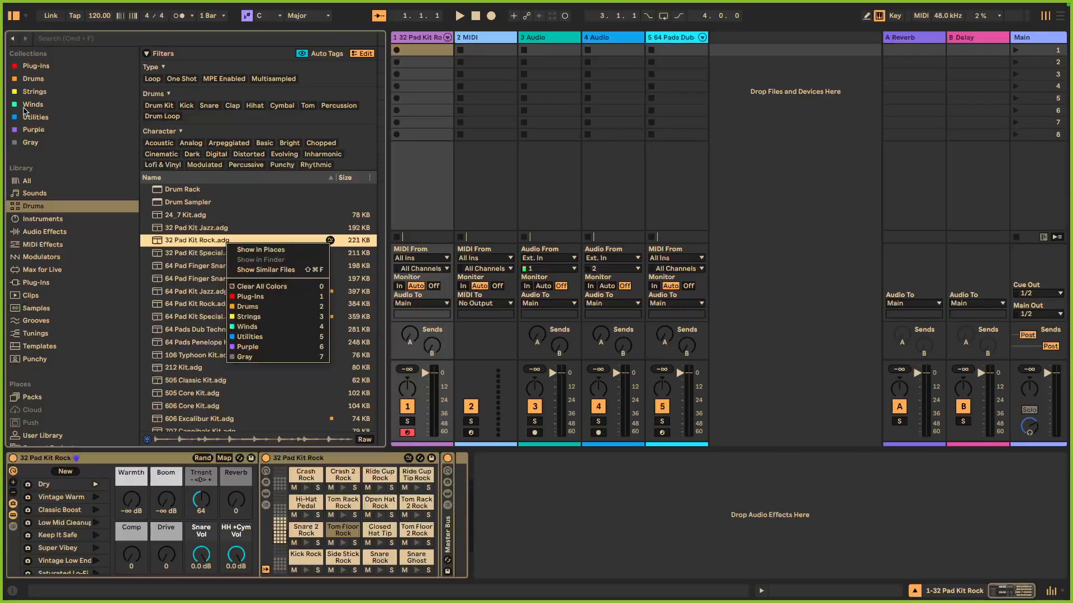
left_click(179, 244)
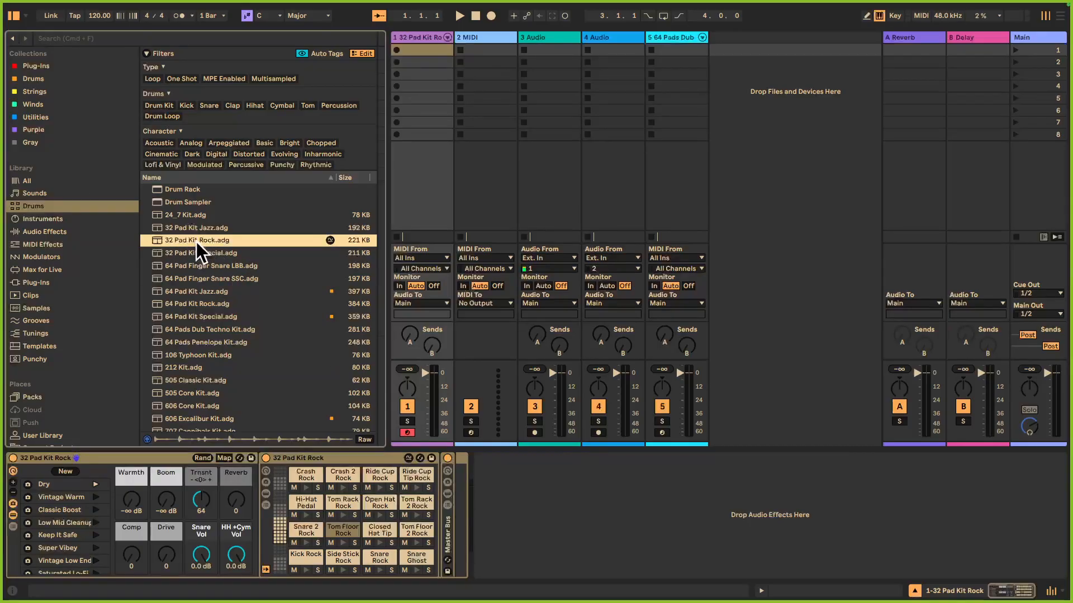
right_click(221, 244)
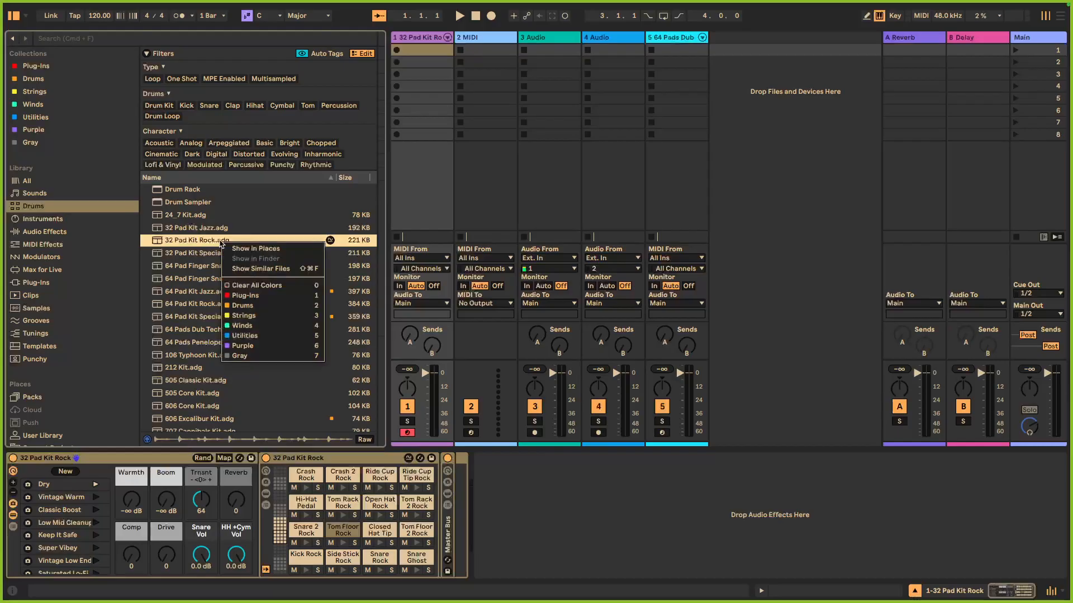
left_click(245, 305)
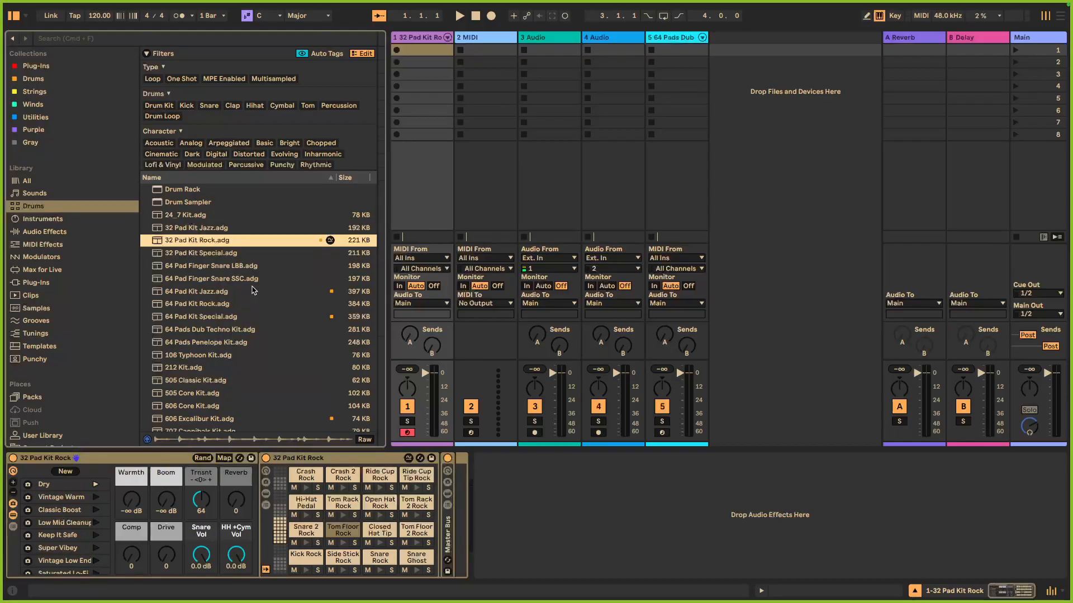
Show files similar to 32 Pad Kit Rock, audition the results down to Piccolo Kit 1, and show files similar to Gen Purpose Kit.
left_click(330, 241)
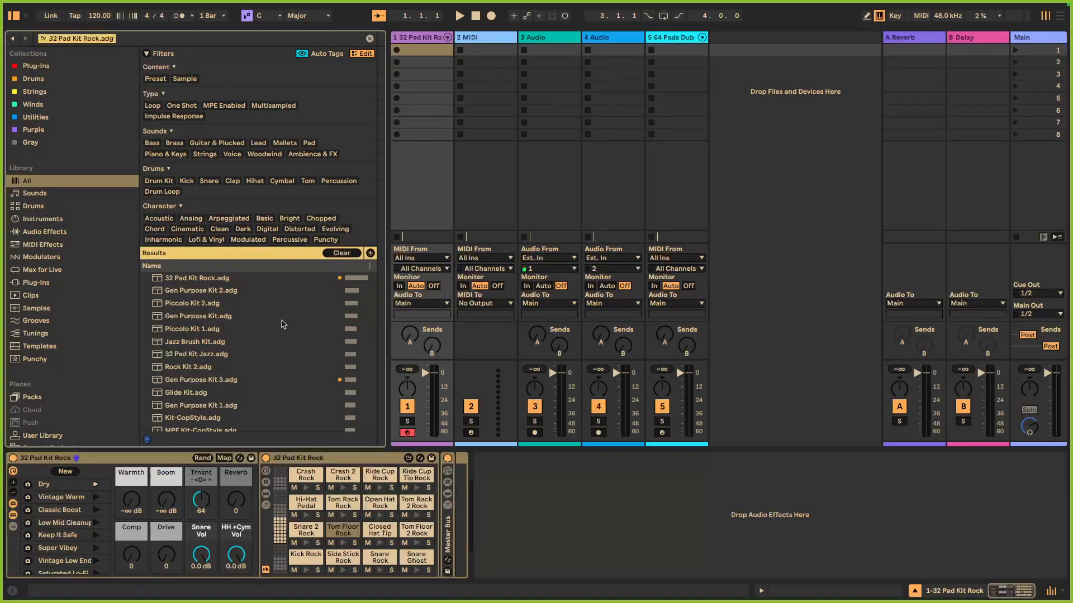
left_click(195, 282)
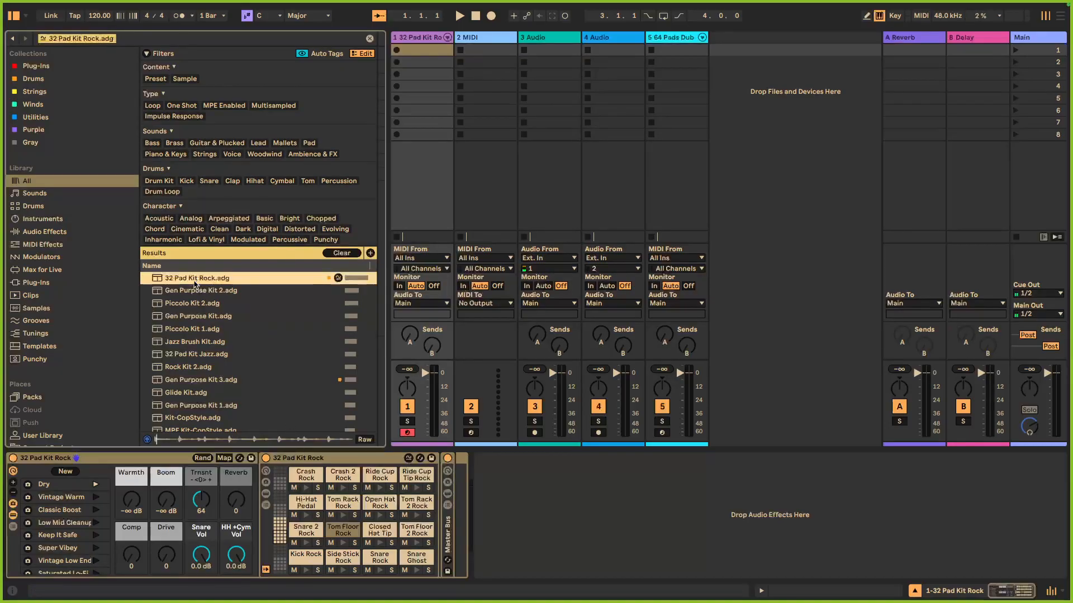
key("Down")
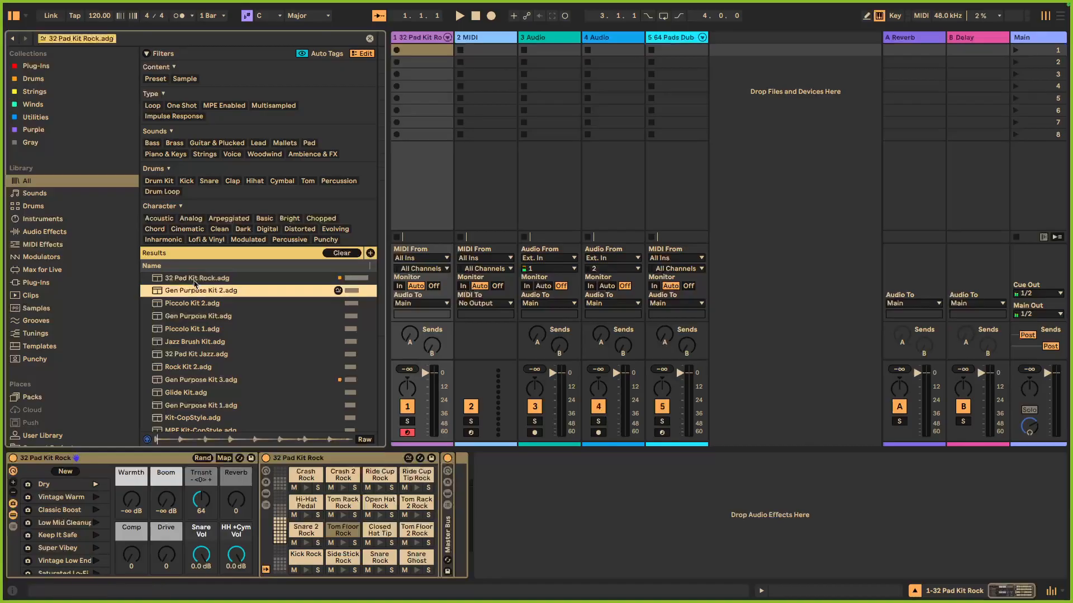
key("Down")
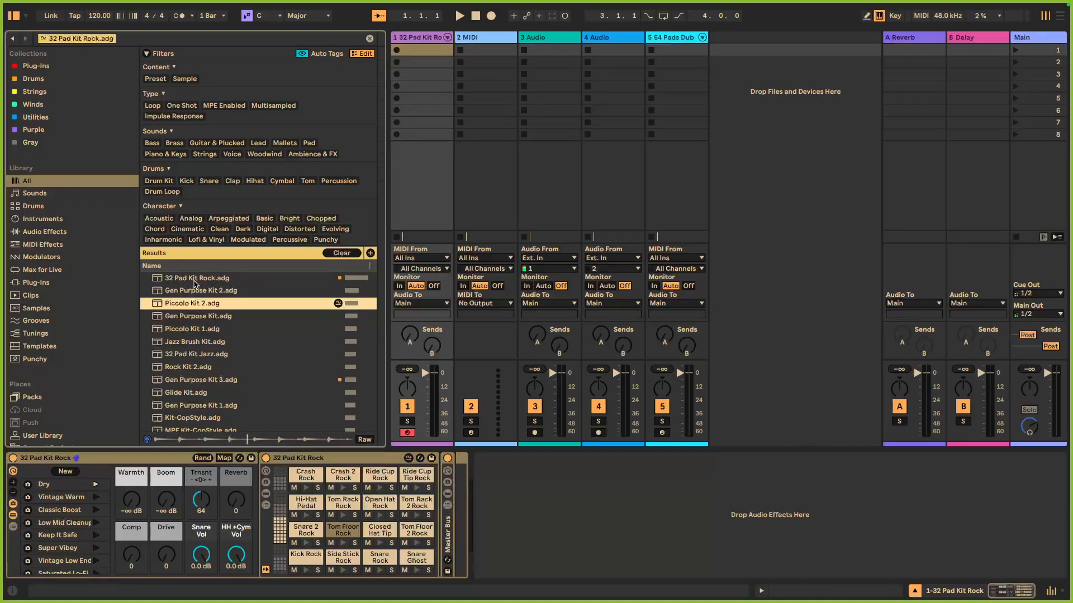
key("Down")
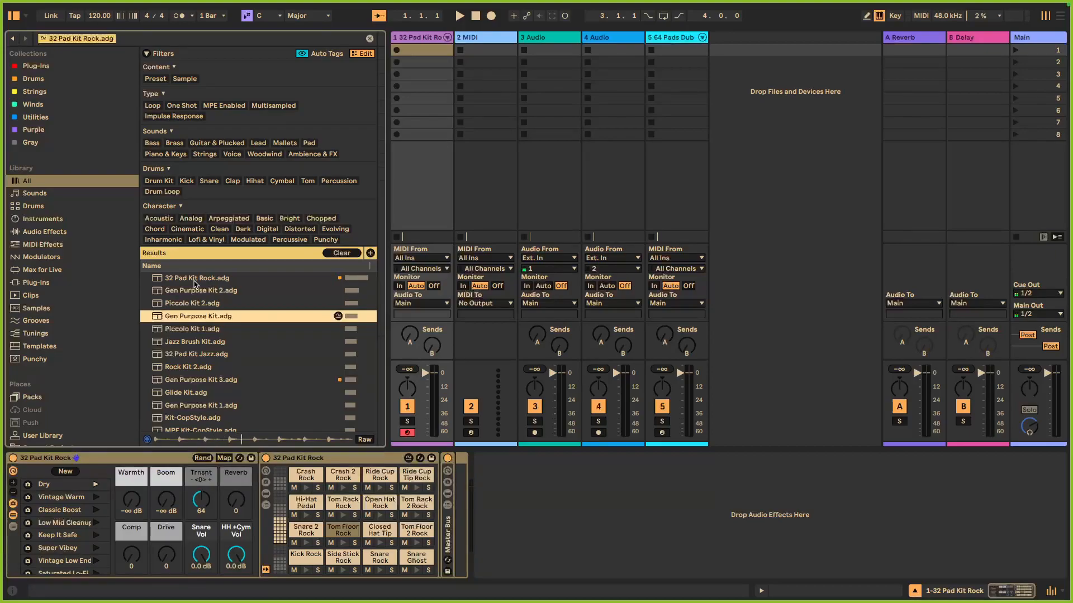
key("Down")
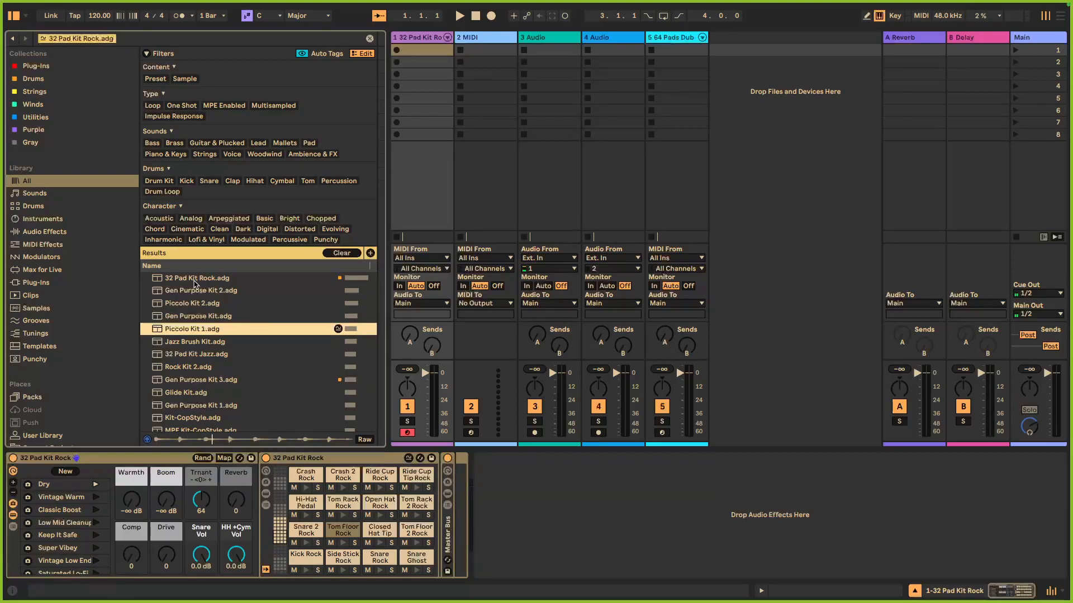
key("Up")
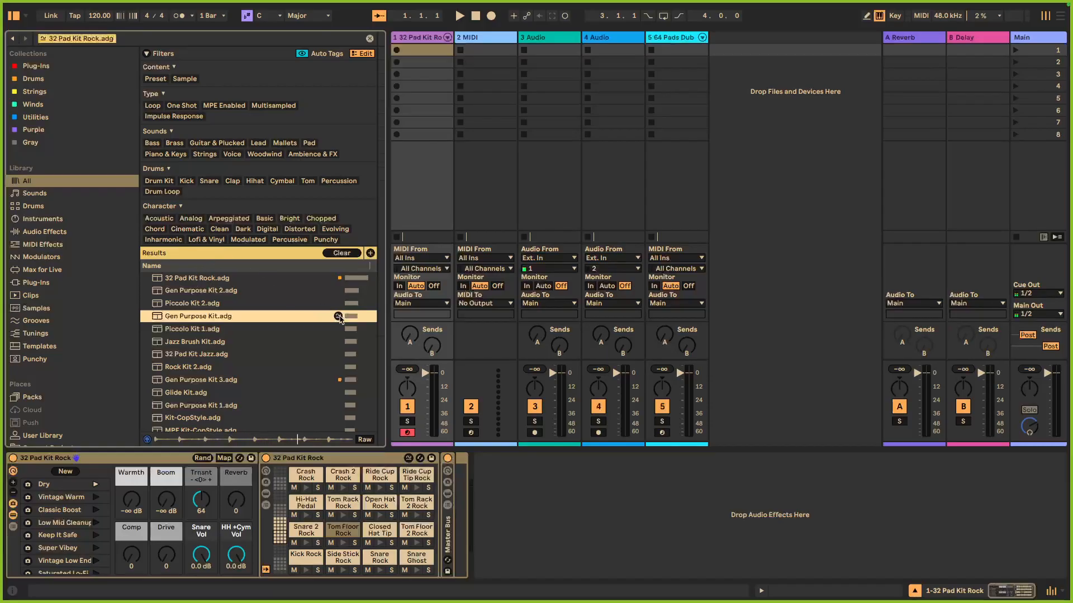
left_click(338, 316)
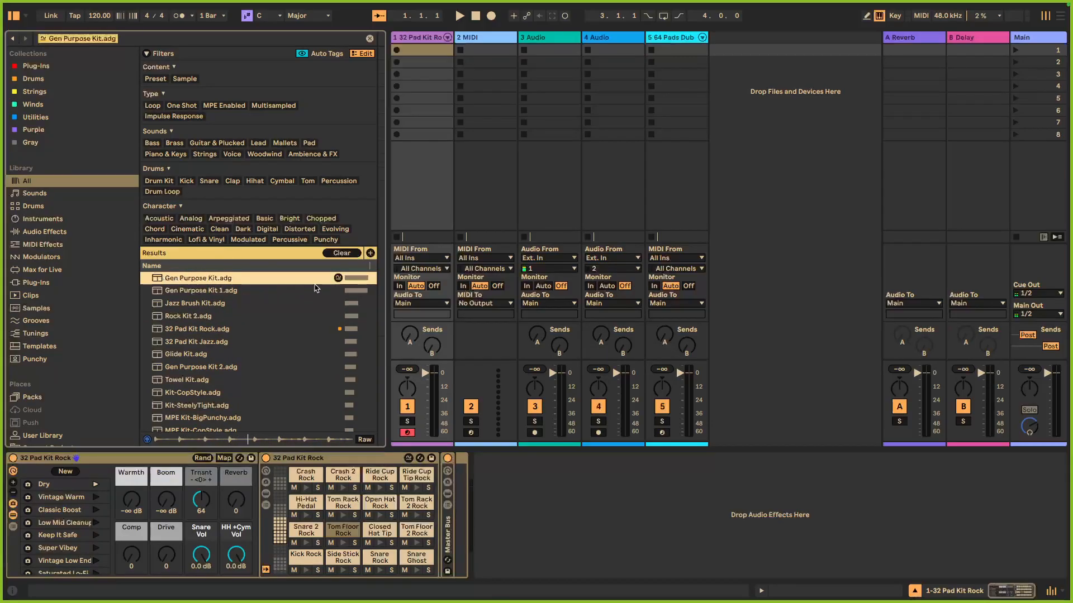
Add Gen Purpose Kit to the Drums collection and load it onto the second MIDI track.
right_click(235, 280)
left_click(258, 342)
left_click_drag(166, 282, 478, 38)
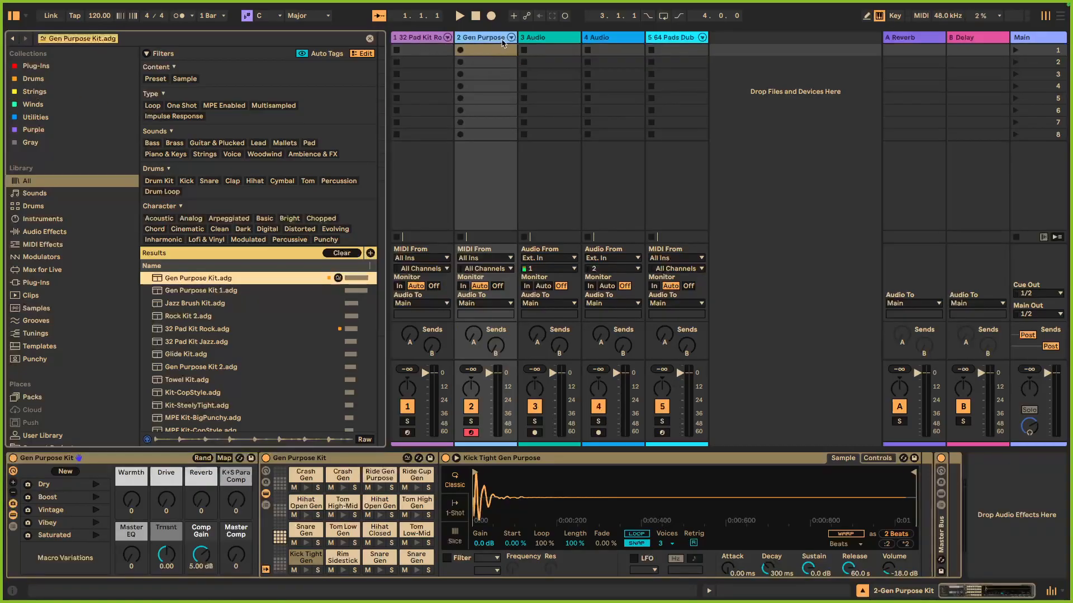
Move the 64 Pads Dub Techno Kit track between the Gen Purpose Kit track and the first audio track.
left_click(676, 39)
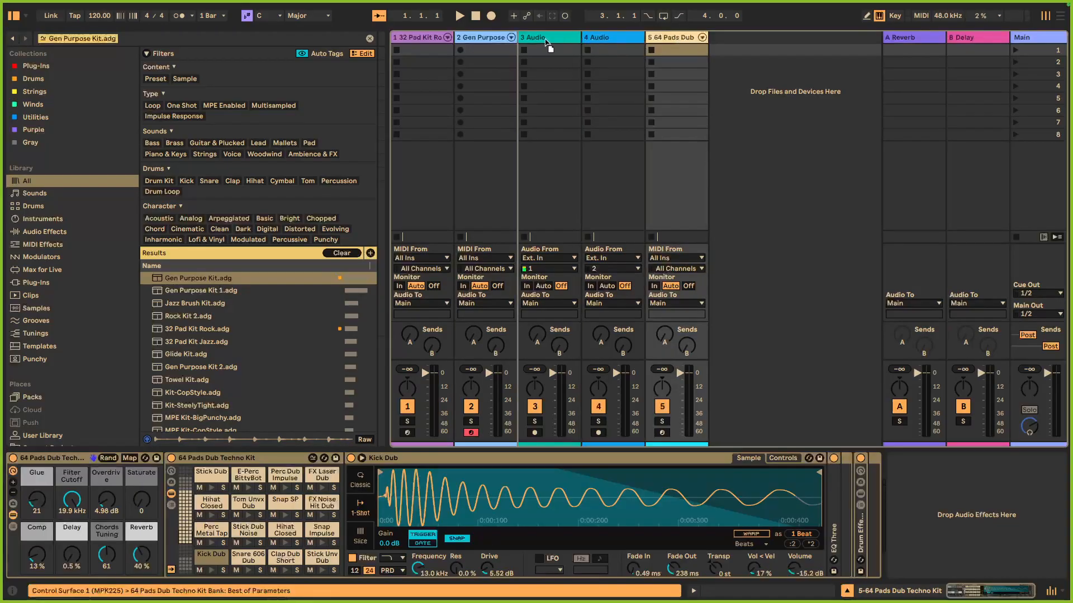
left_click_drag(535, 44, 535, 43)
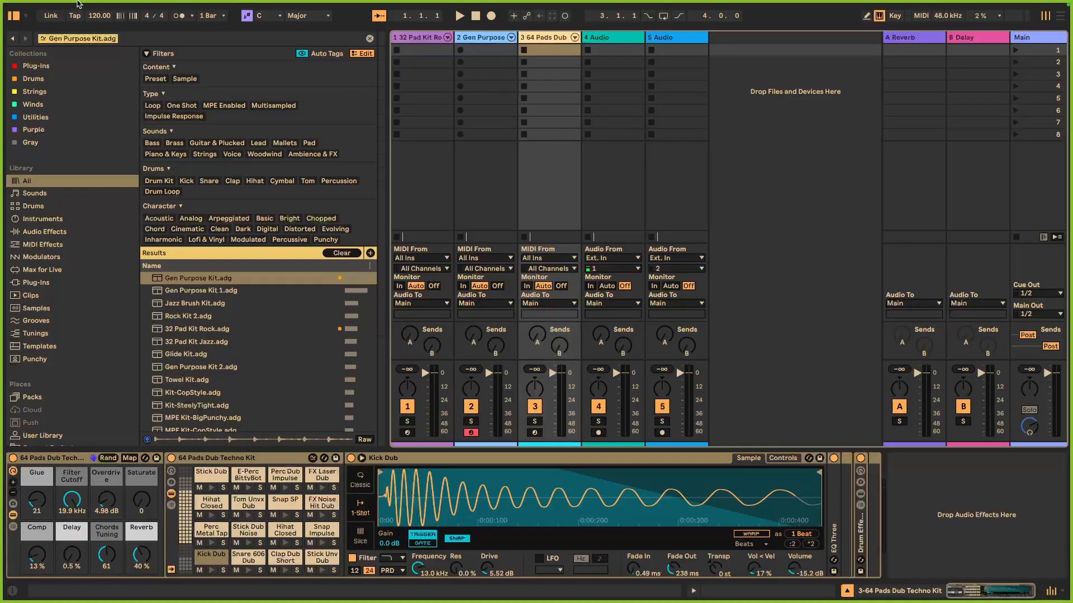
left_click(61, 6)
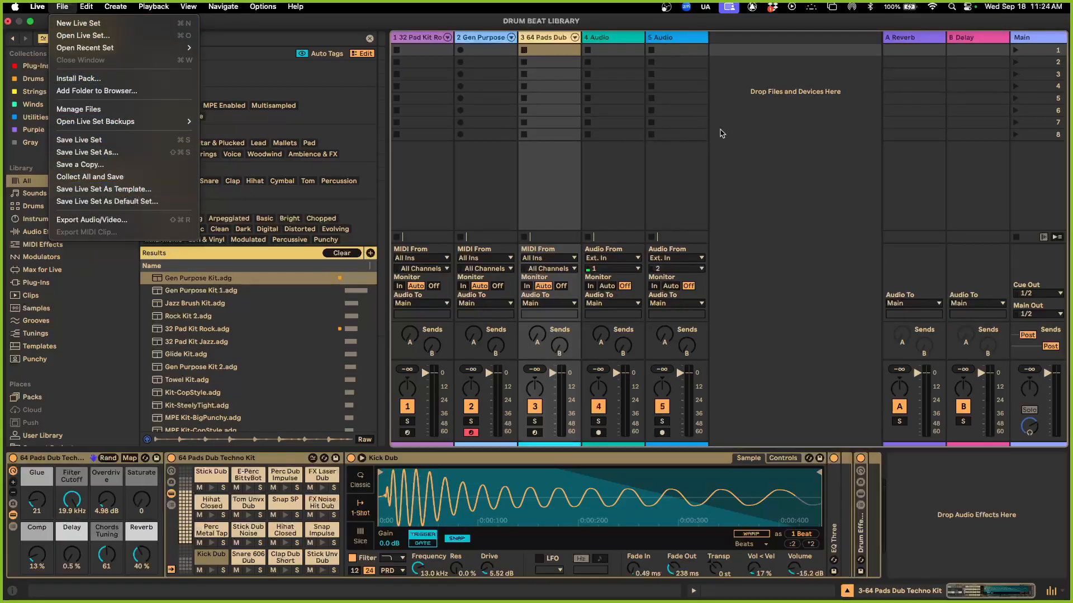
left_click(793, 133)
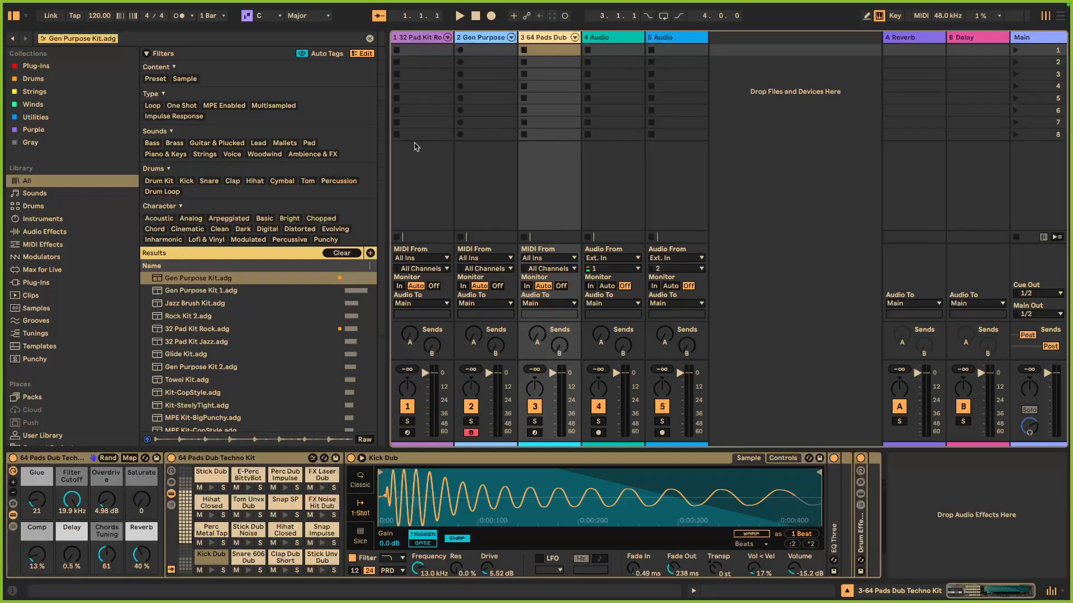
Review the devices of the three drum kit tracks, select the first clip slot of 32 Pad Kit Rock, and hide the browser.
left_click(425, 38)
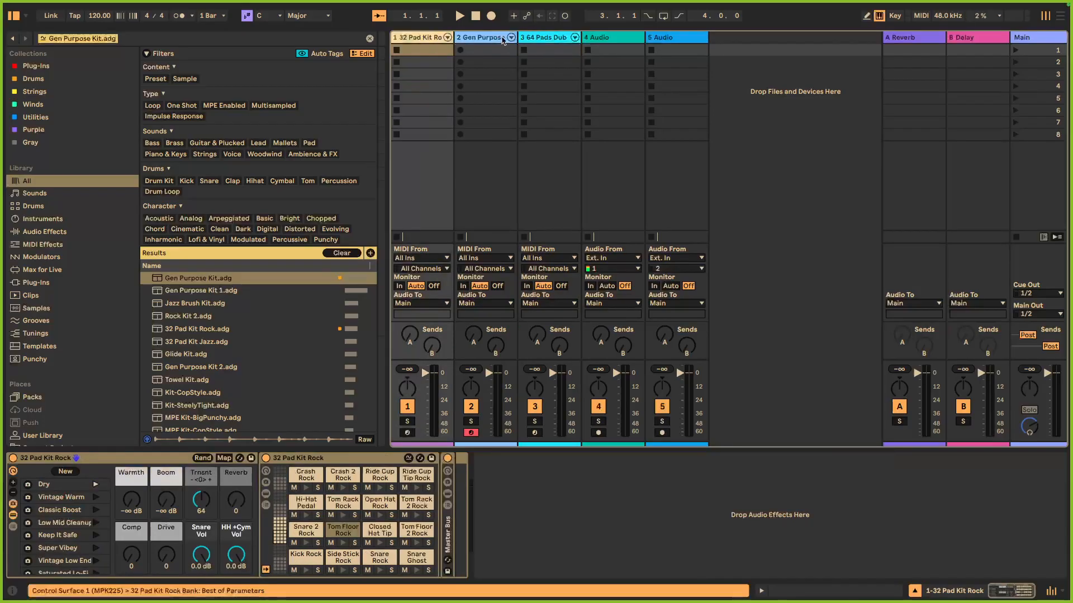
left_click(497, 39)
left_click(557, 39)
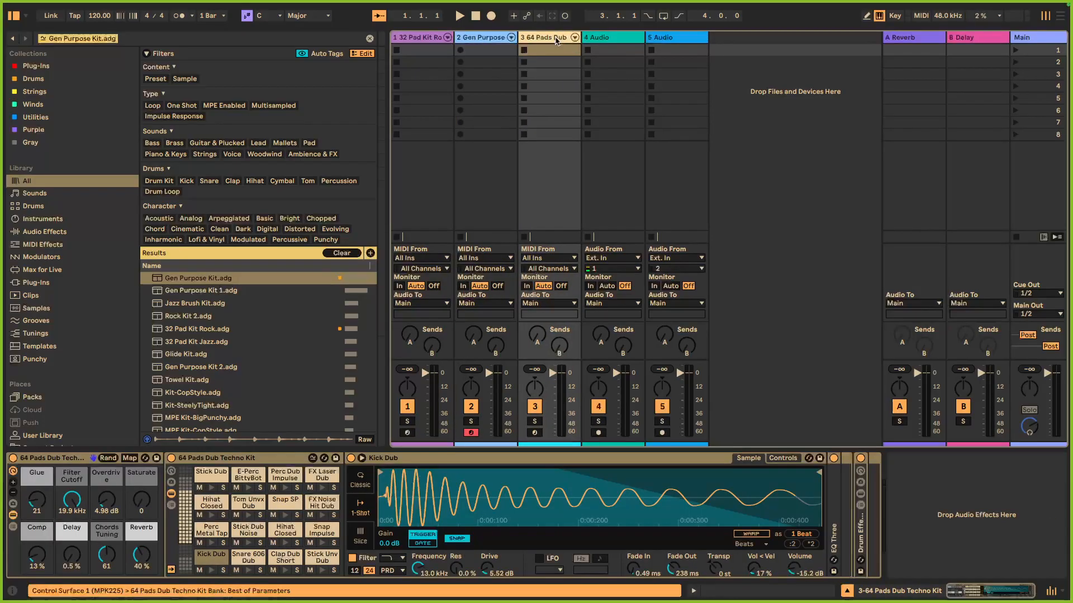
left_click(421, 51)
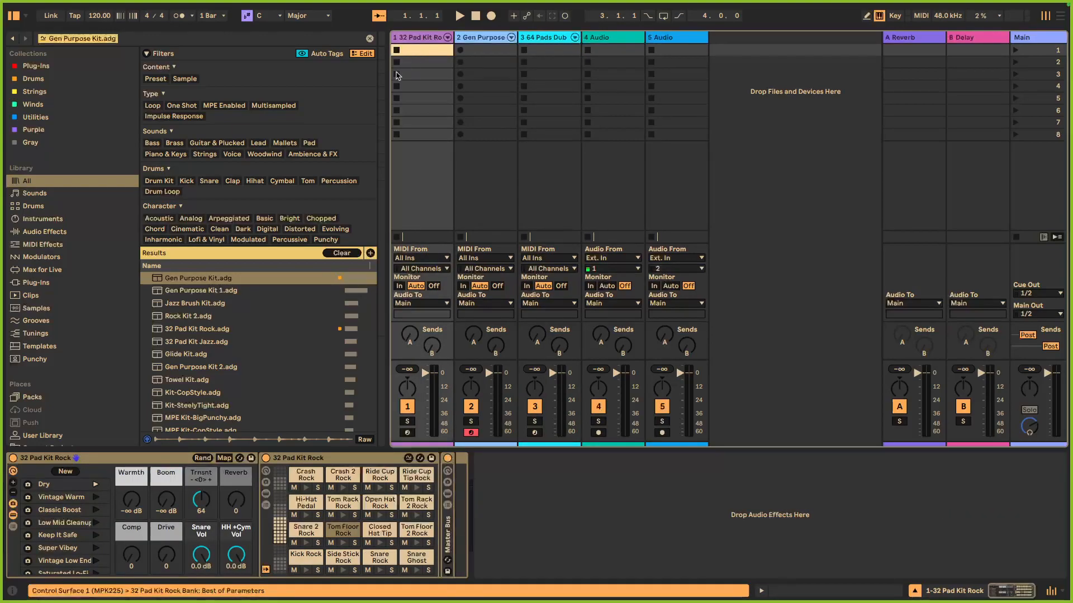
key("ctrl+alt+b")
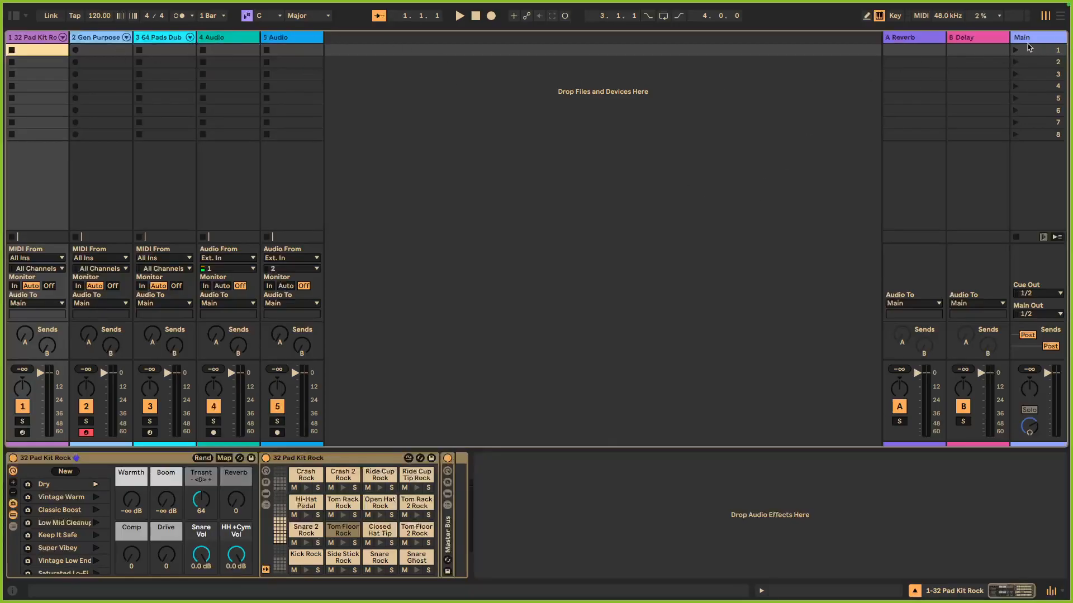
Step through scenes 1 to 8 on the Main track to examine the scene list.
left_click(1032, 52)
left_click(1034, 62)
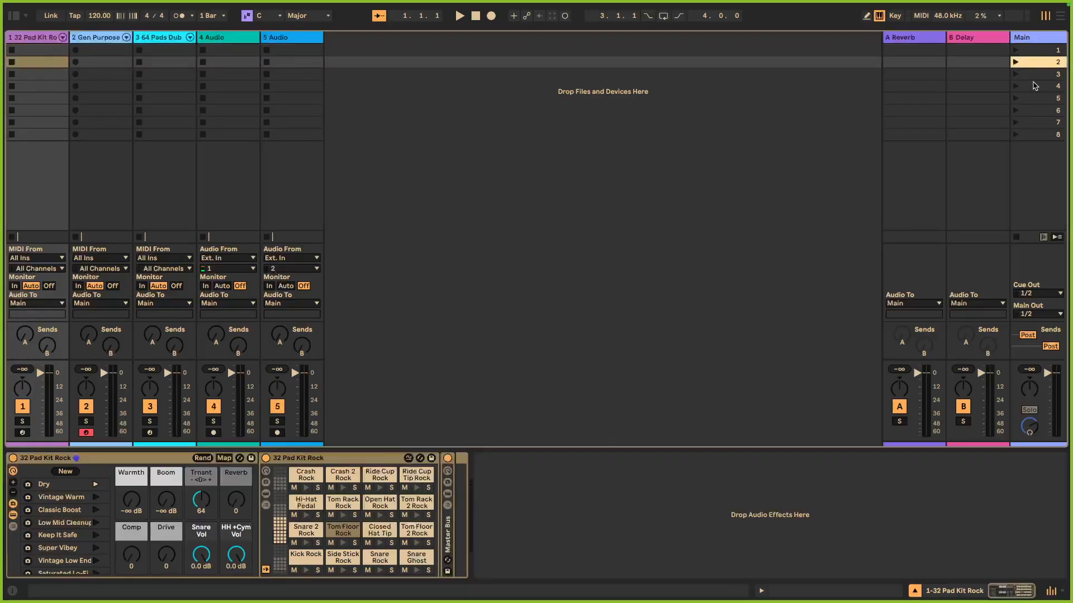
left_click(1034, 76)
left_click(1034, 86)
left_click(1035, 99)
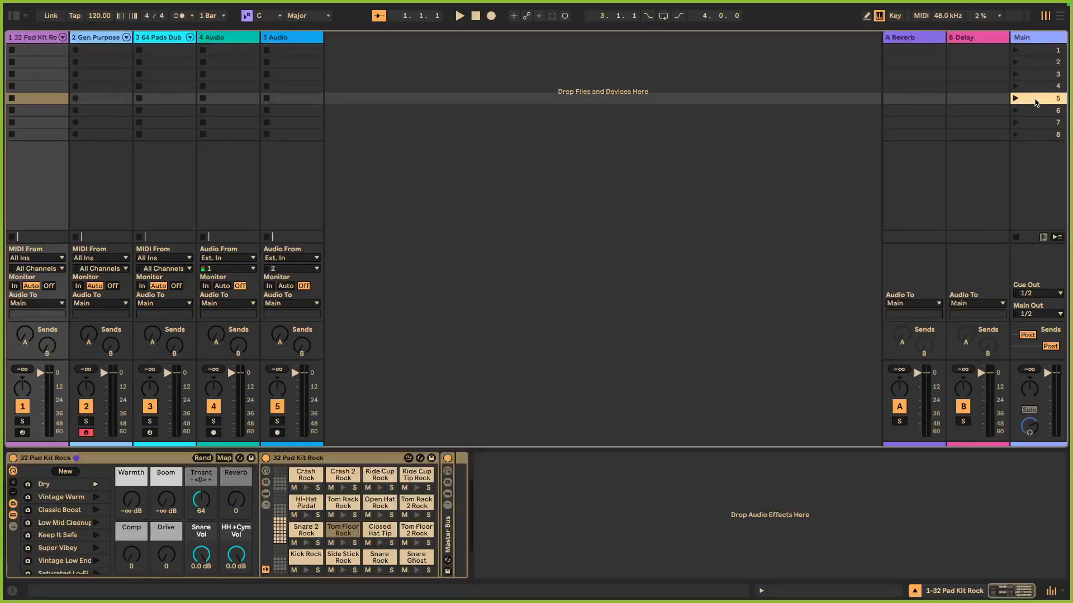
left_click(1038, 111)
left_click(1040, 123)
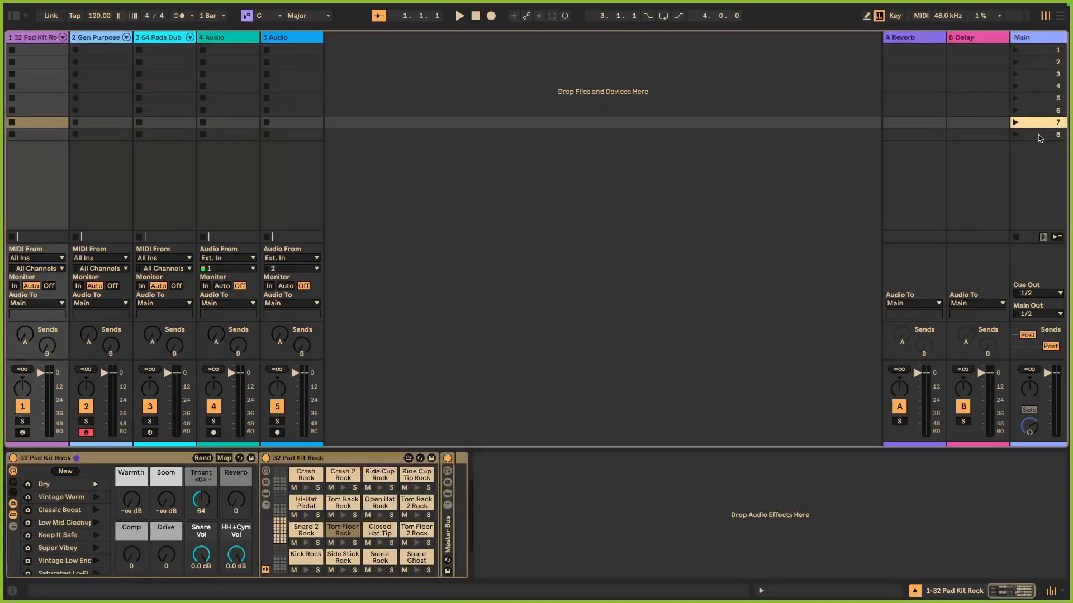
left_click(1040, 138)
Rename scene 1 as INTRO DRUMS and widen the Main track so the full name fits.
left_click(1032, 53)
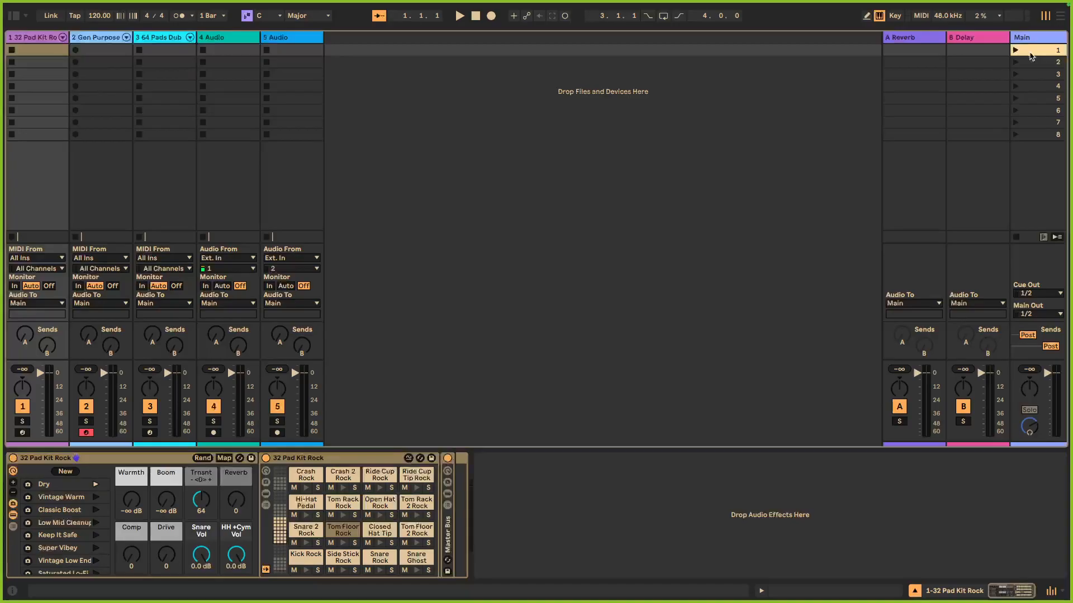
right_click(1032, 53)
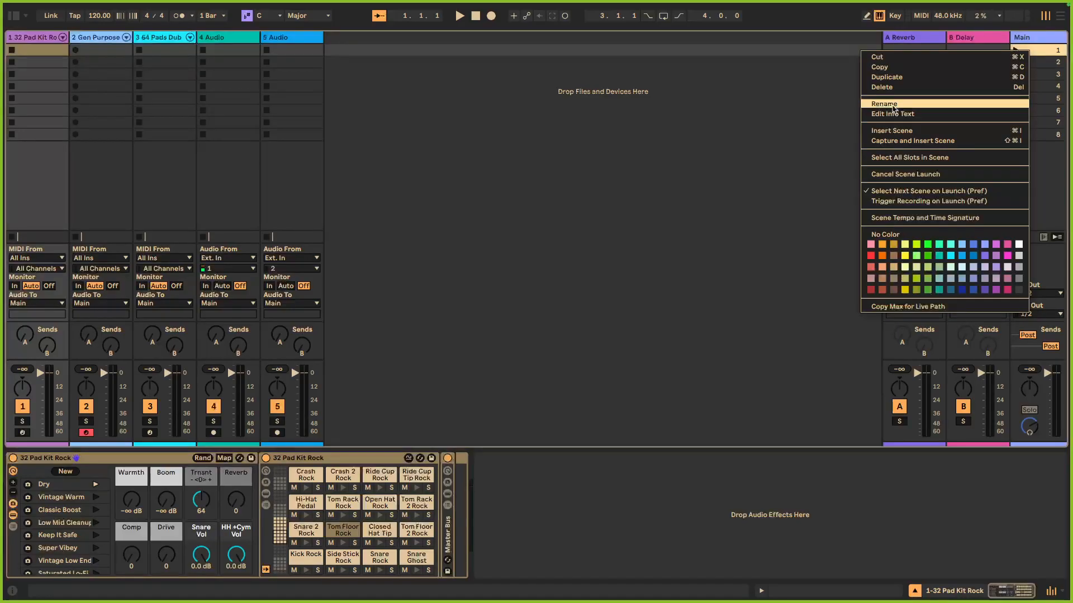
left_click(892, 104)
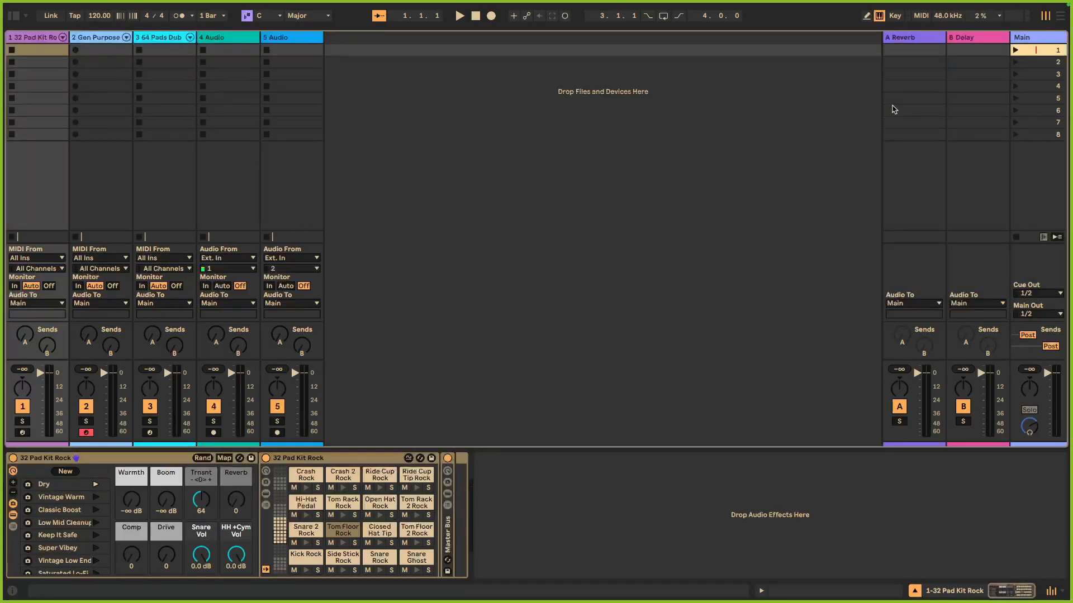
key("Caps_Lock")
type("INTRO DR")
type("UMS")
key("Return")
left_click_drag(1010, 37, 982, 37)
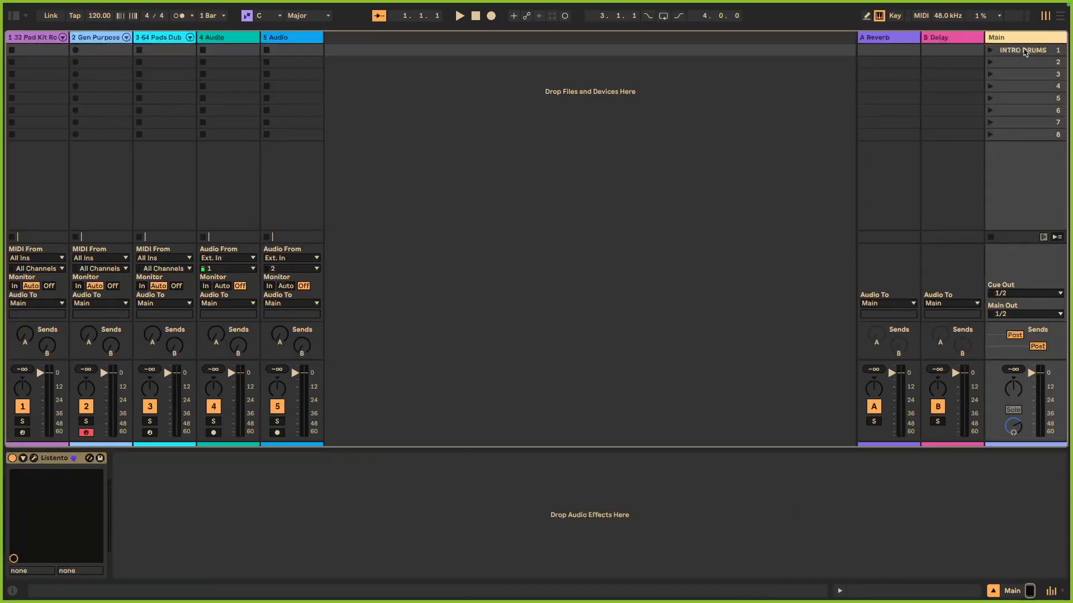
Step through the unnamed scenes 2 to 8 and switch to Arrangement View.
left_click(1022, 64)
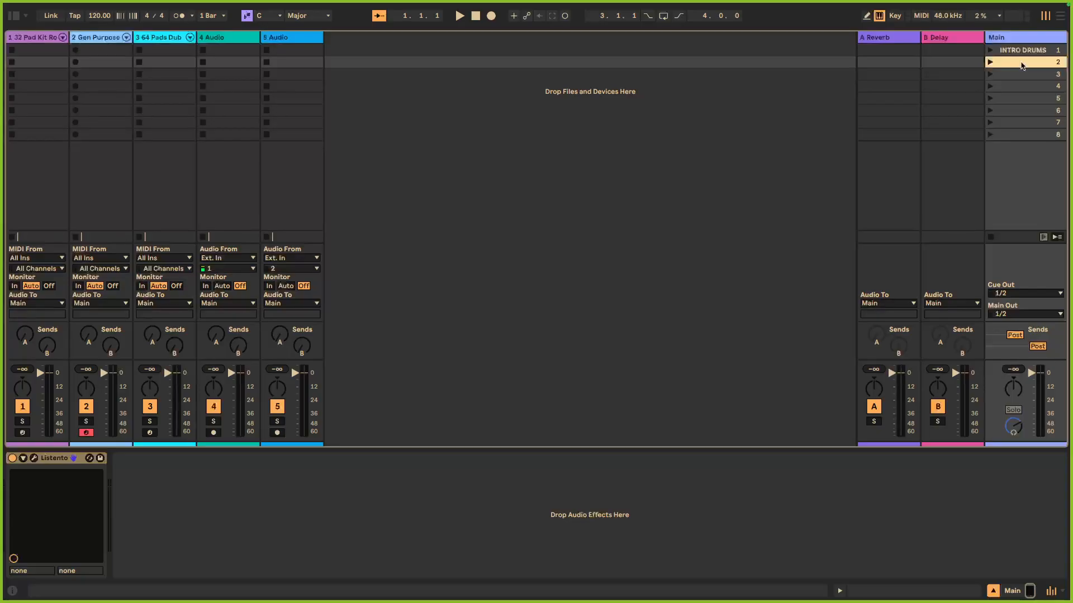
left_click(1022, 75)
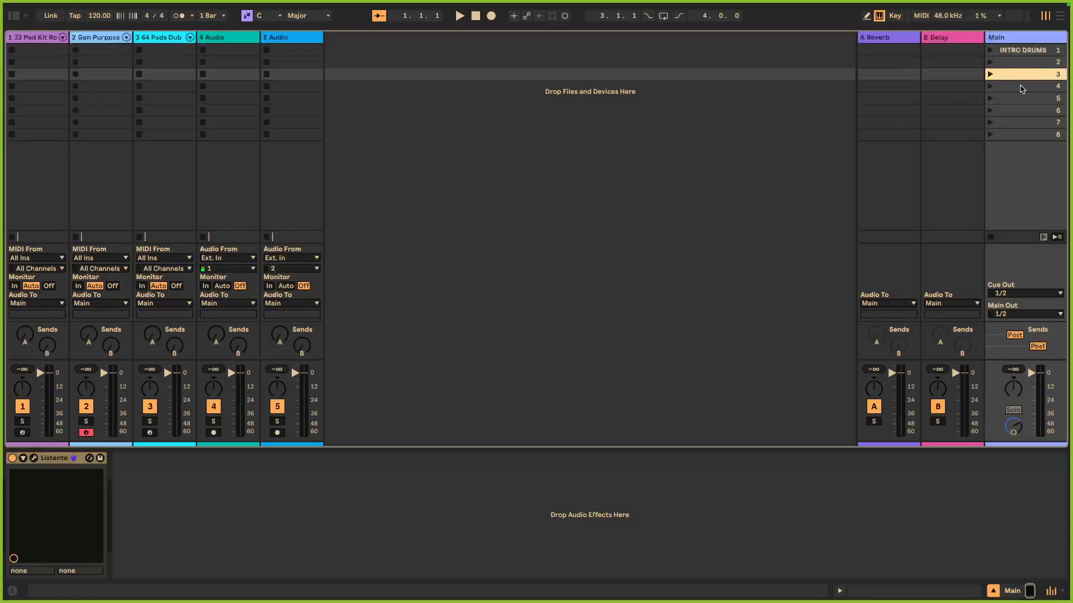
left_click(1021, 87)
left_click(1023, 98)
left_click(1022, 110)
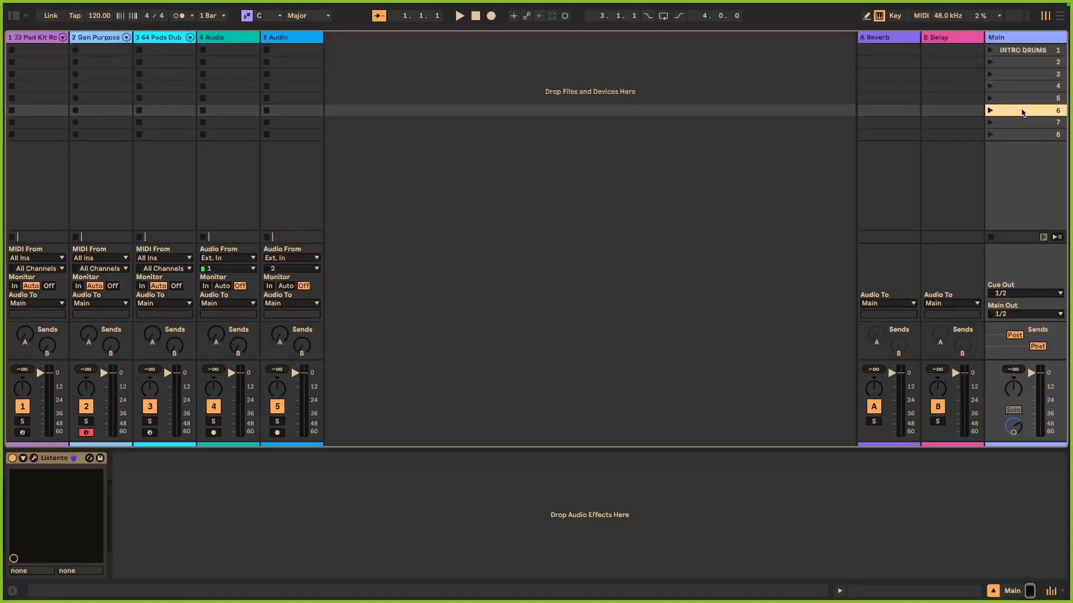
left_click(1023, 122)
left_click(1023, 135)
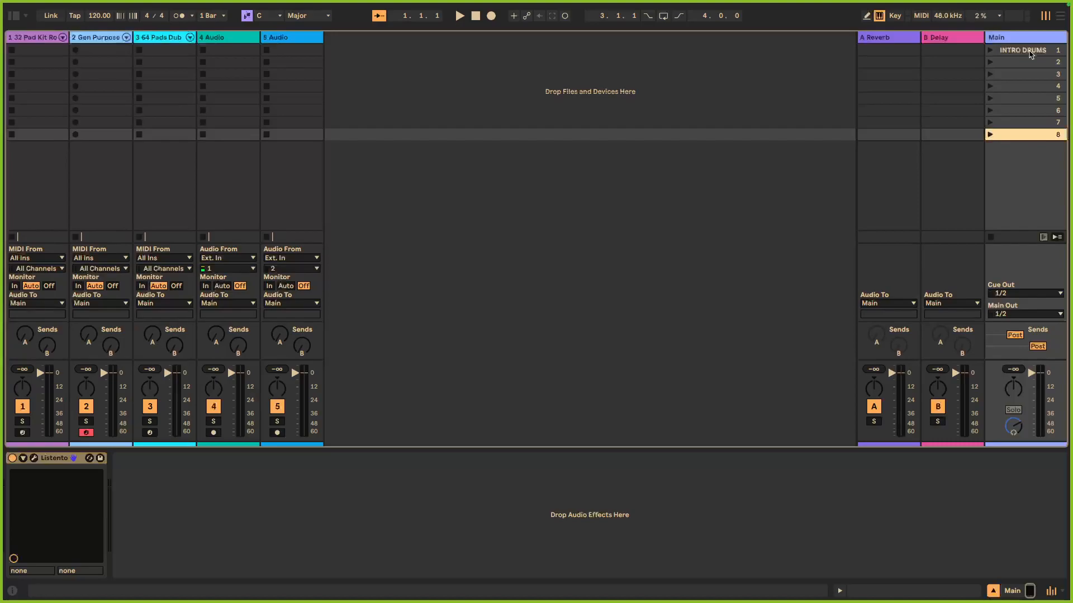
left_click(1045, 17)
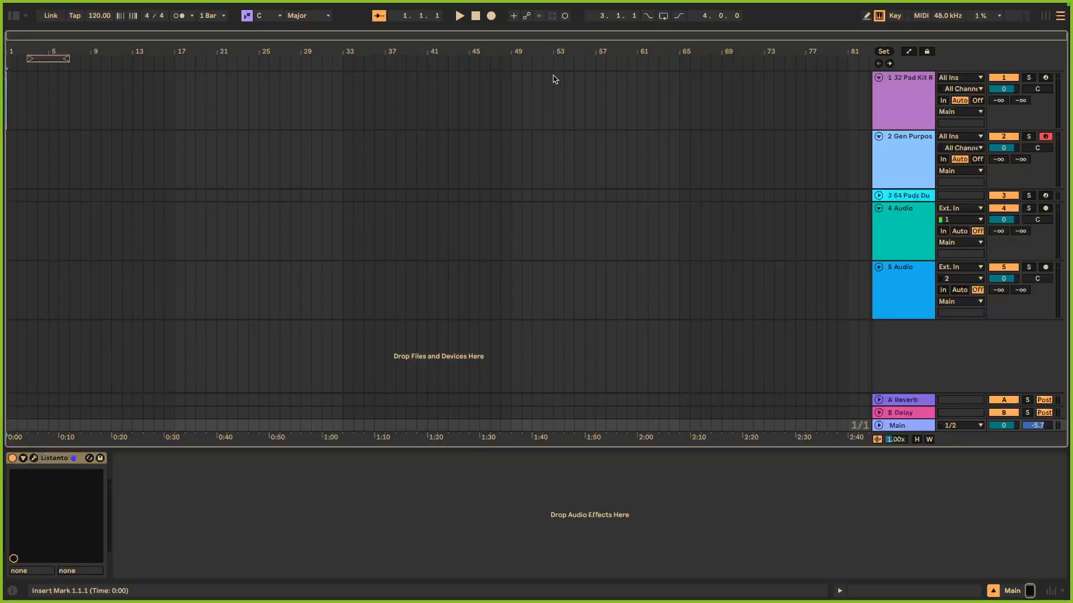
Return to Session View and step through scenes 1 to 5 on the Main track.
left_click(1046, 16)
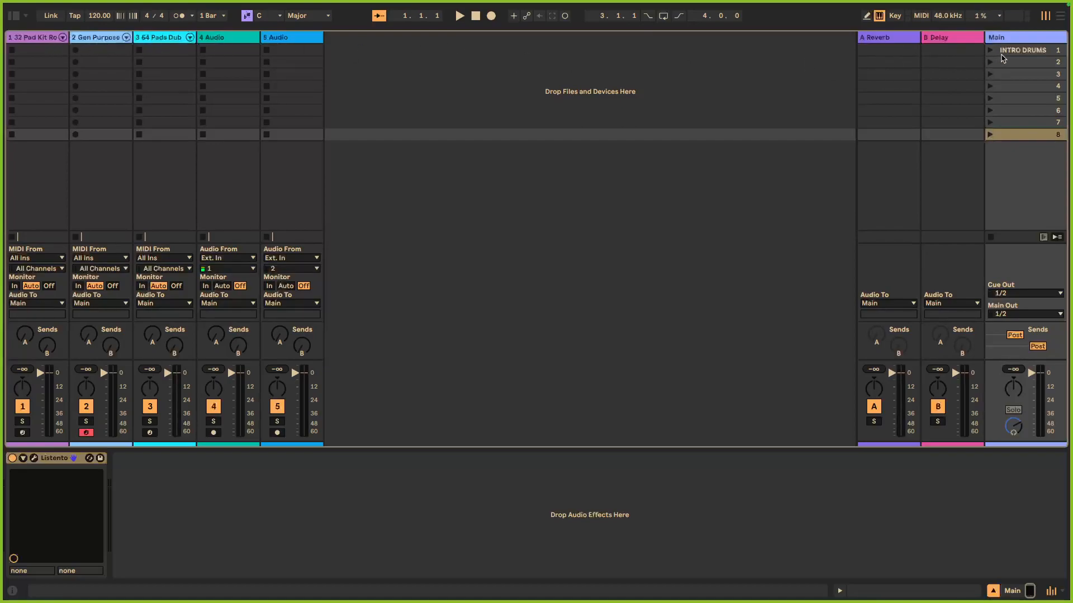
left_click(1004, 51)
left_click(1006, 64)
left_click(1006, 74)
left_click(1006, 87)
left_click(1007, 98)
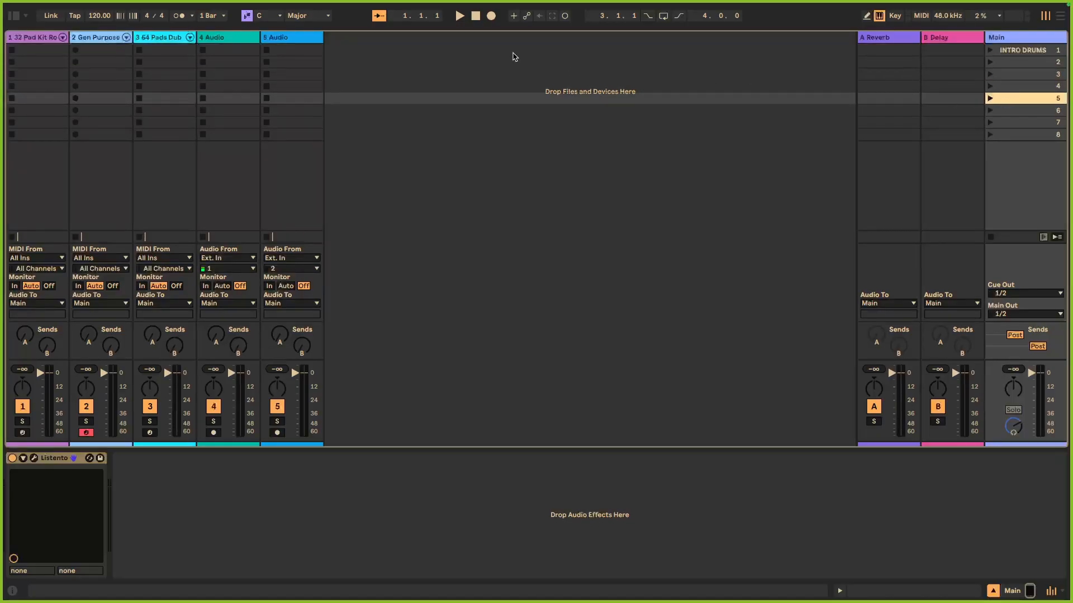
Step through the five track headers and several of their clip slots to examine each track's devices.
left_click(46, 44)
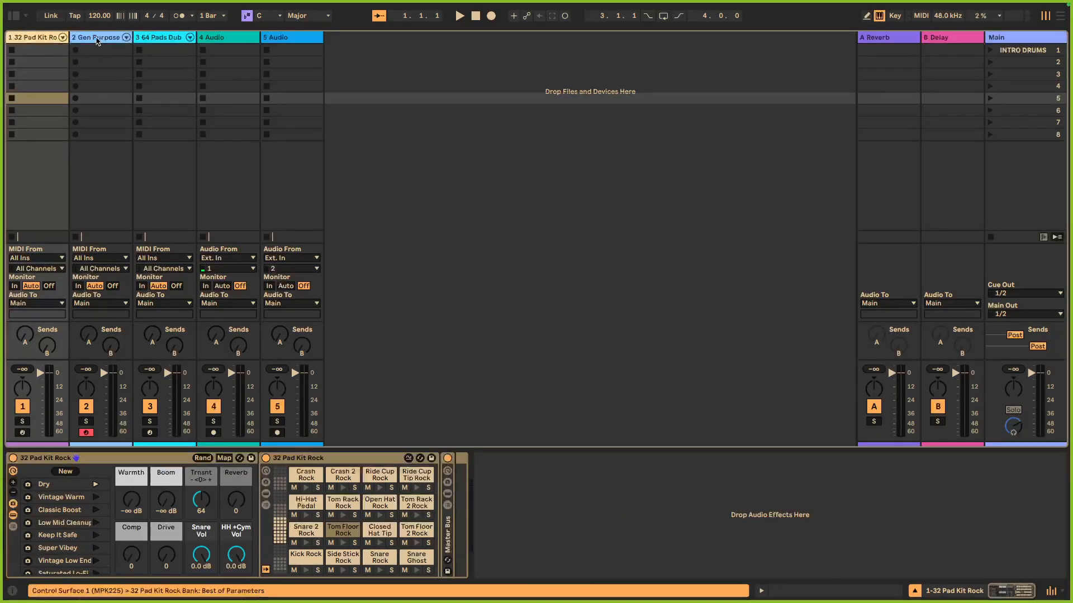
left_click(103, 39)
left_click(155, 39)
left_click(221, 39)
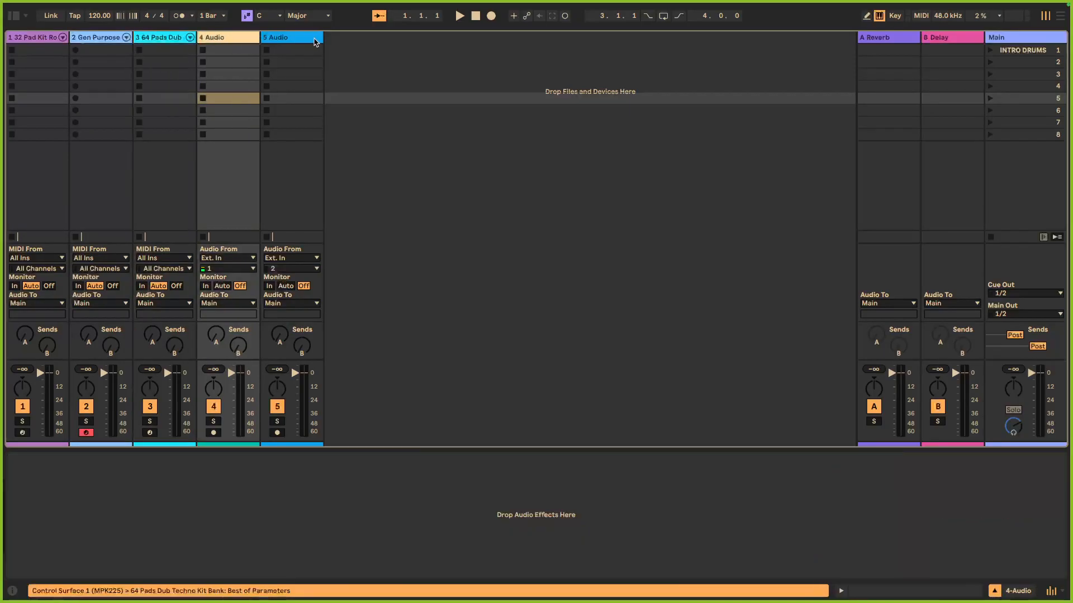
left_click(315, 42)
left_click(303, 64)
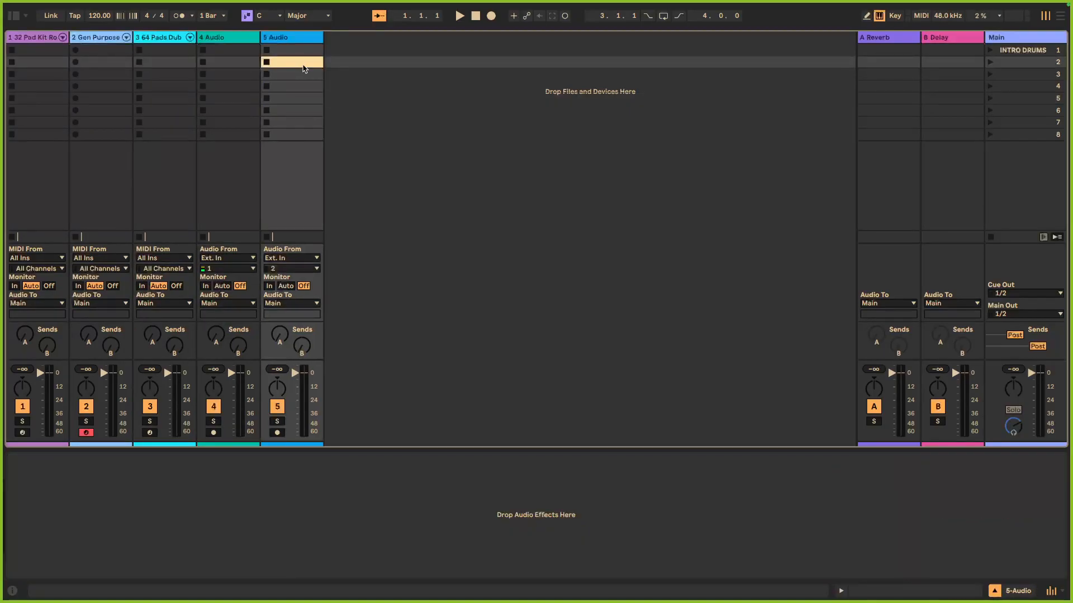
left_click(239, 99)
left_click(176, 123)
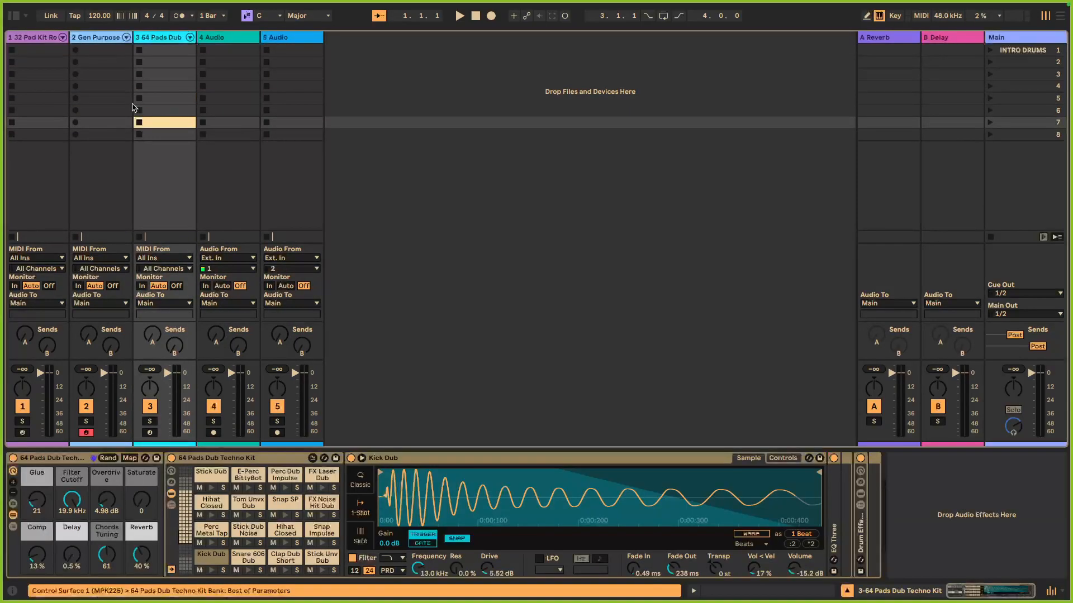
left_click(104, 88)
left_click(96, 63)
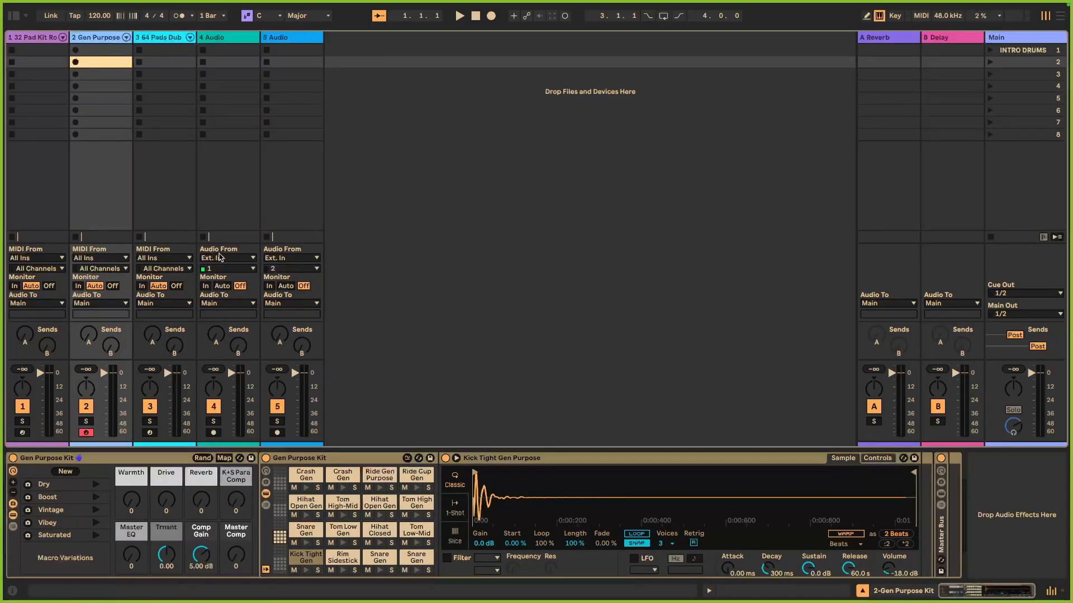
left_click(86, 52)
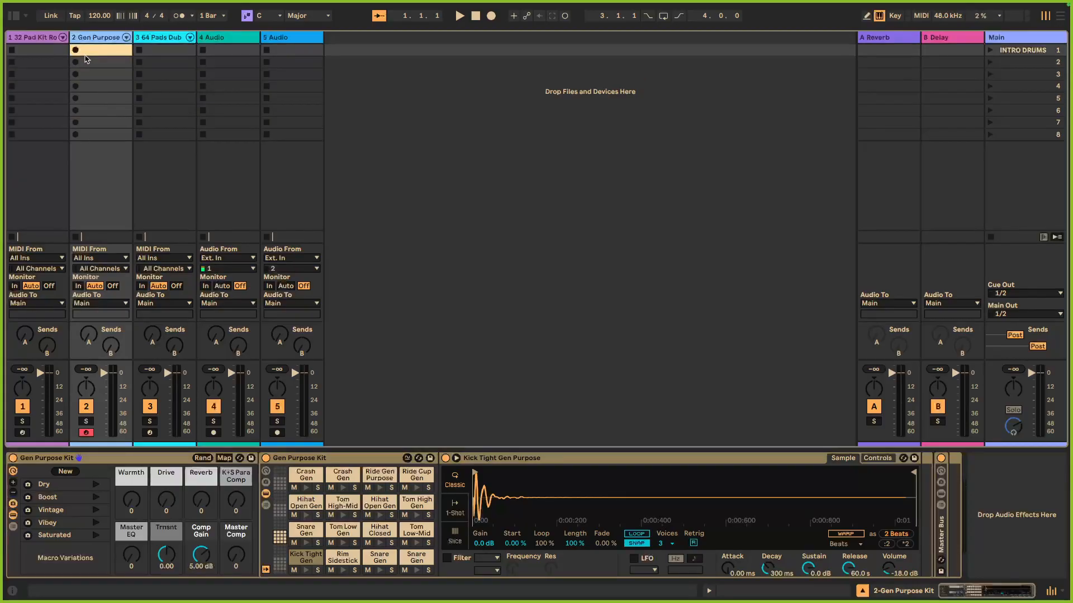
Create an empty MIDI clip in the first slot of 32 Pad Kit Rock and enlarge its note editor.
left_click(55, 51)
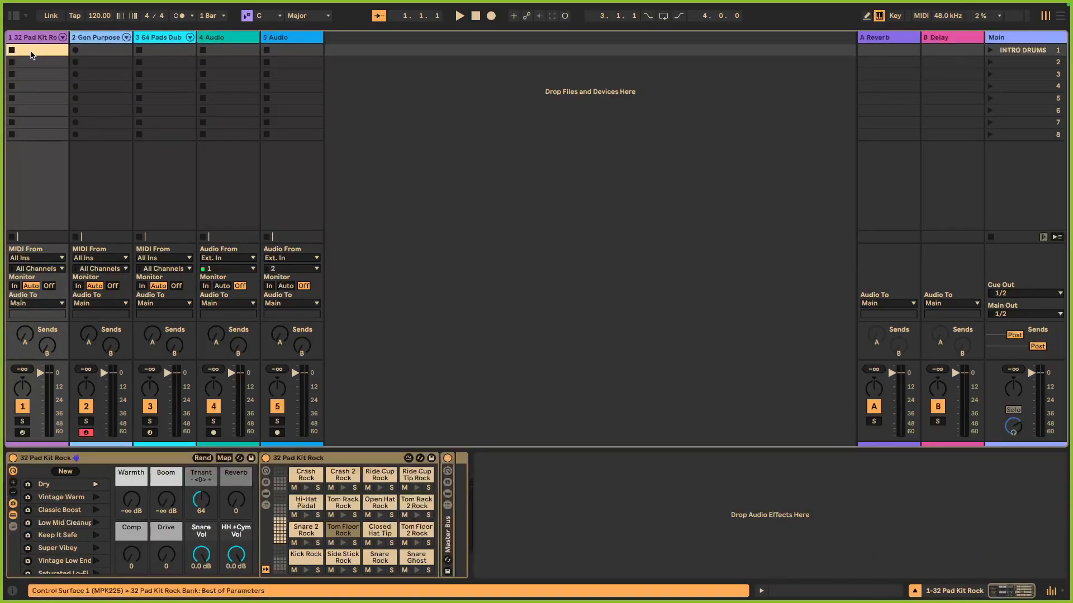
double_click(37, 52)
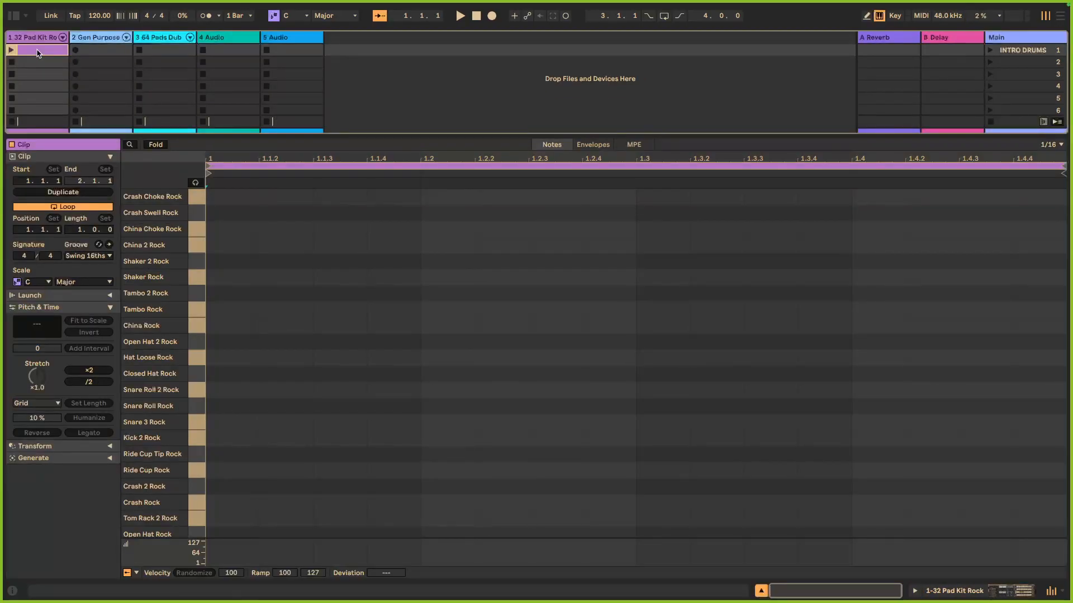
left_click_drag(368, 136, 369, 127)
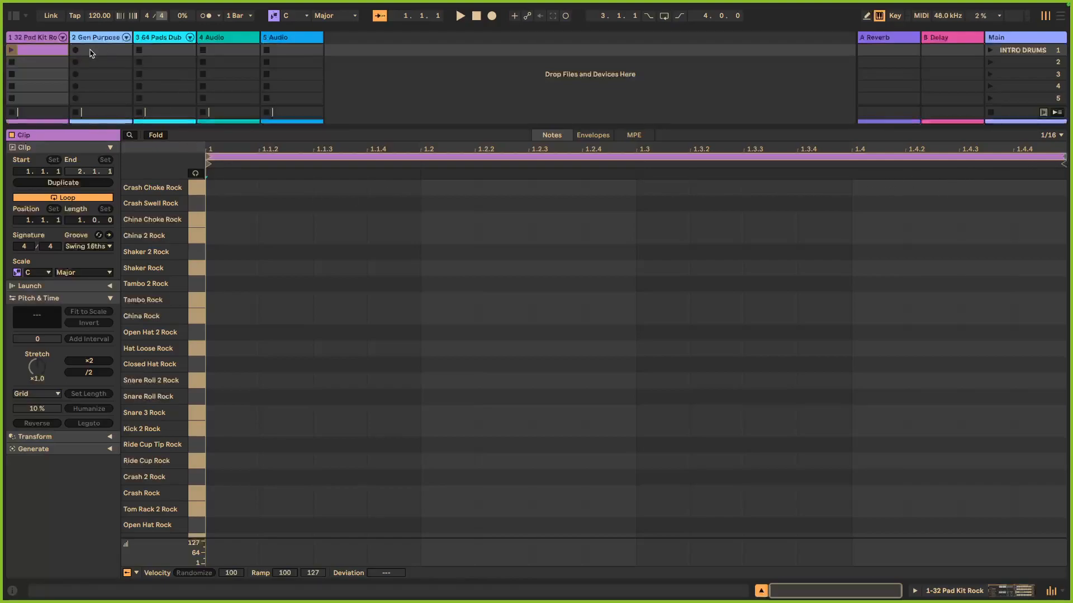
Hide the clip editor, arm track 4 Audio for recording, try its monitoring on Auto, and set it back to Off.
left_click(222, 53)
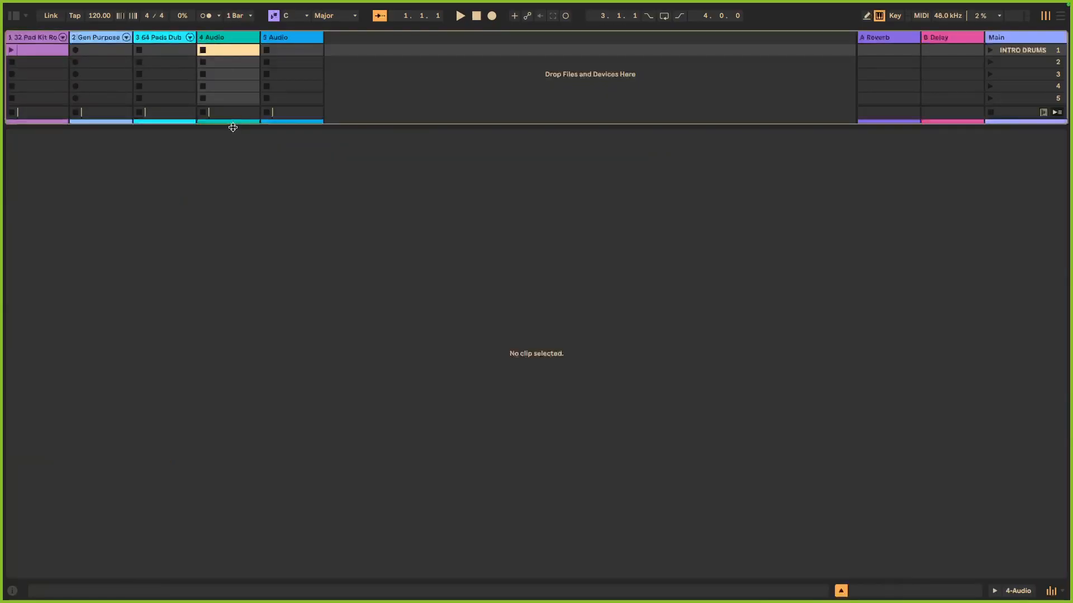
key("super+alt+l")
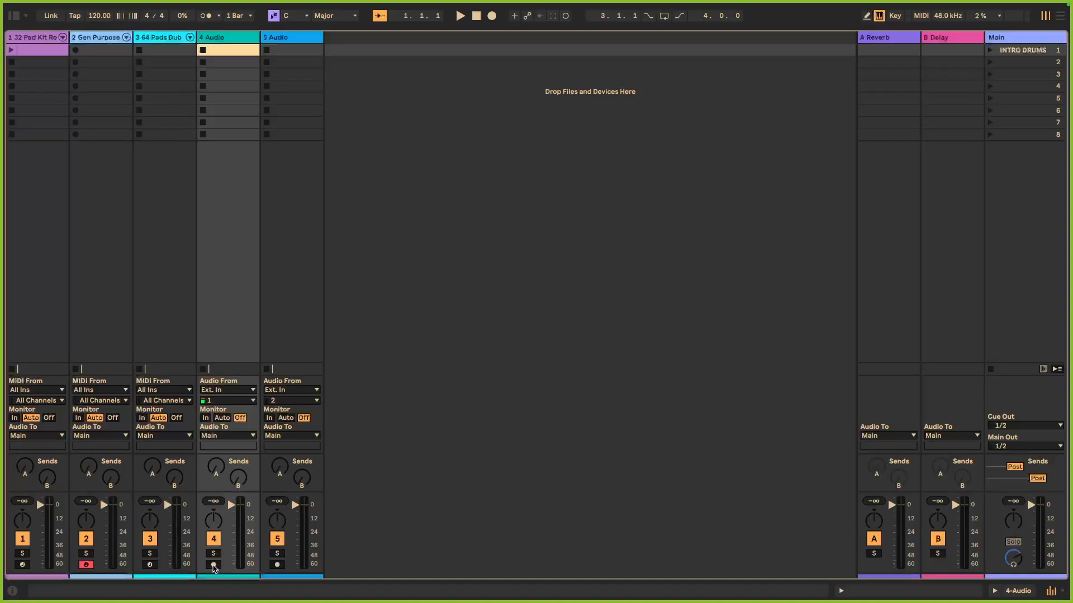
left_click(214, 566)
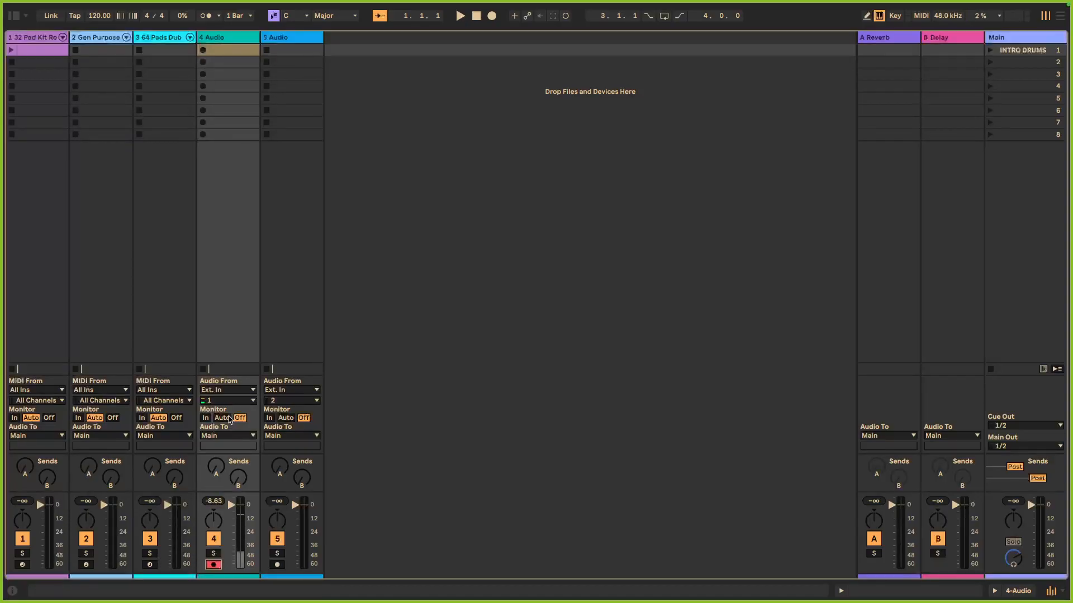
left_click(222, 419)
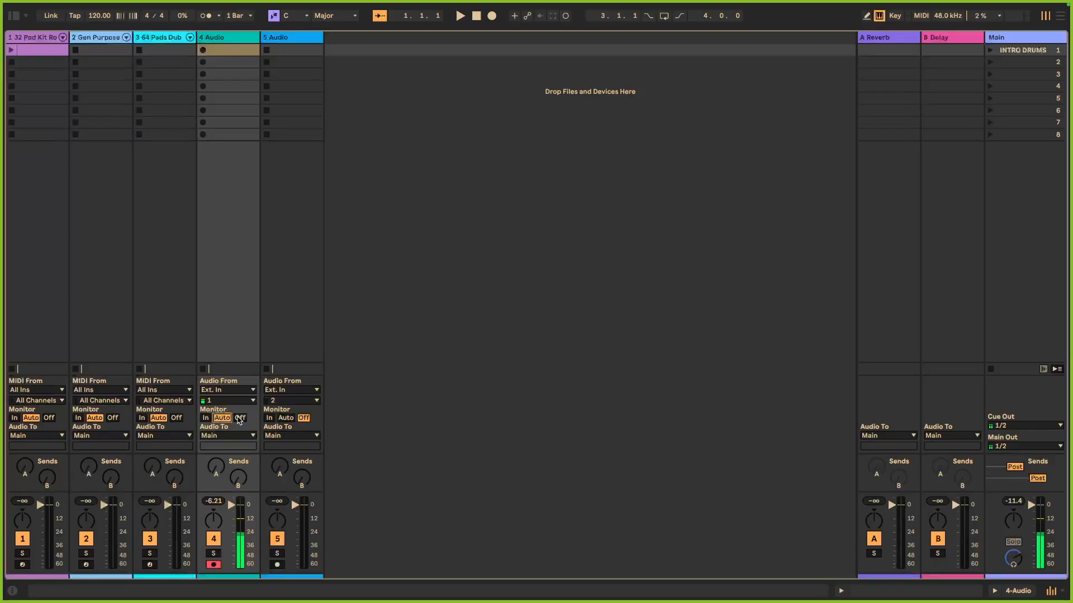
left_click(240, 418)
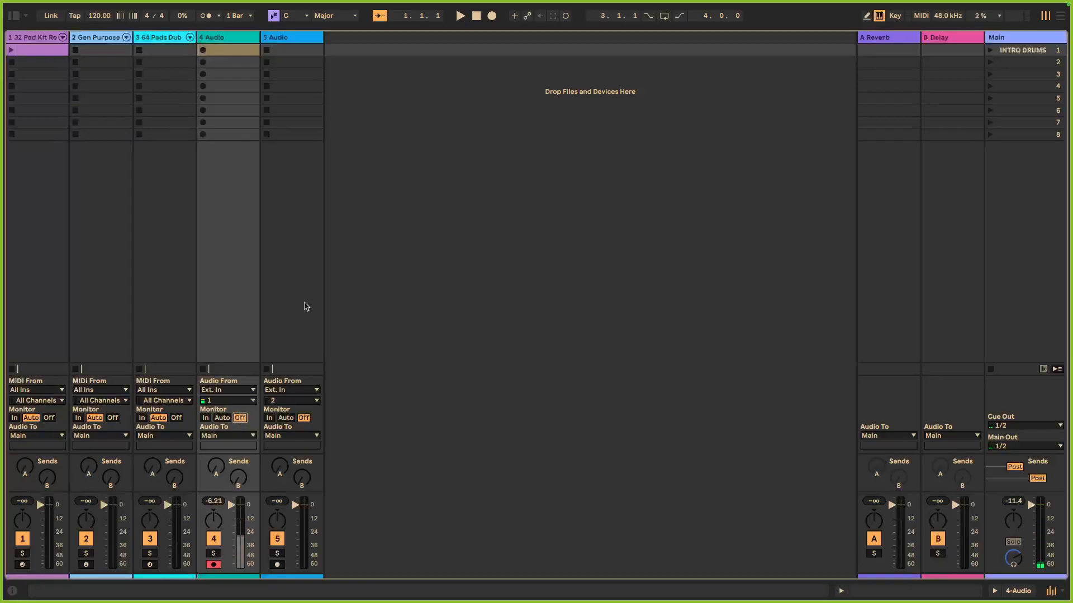
Examine the clip slots of 4 Audio, scenes 1 to 3 on the Main track, and the neighbouring tracks.
left_click(224, 38)
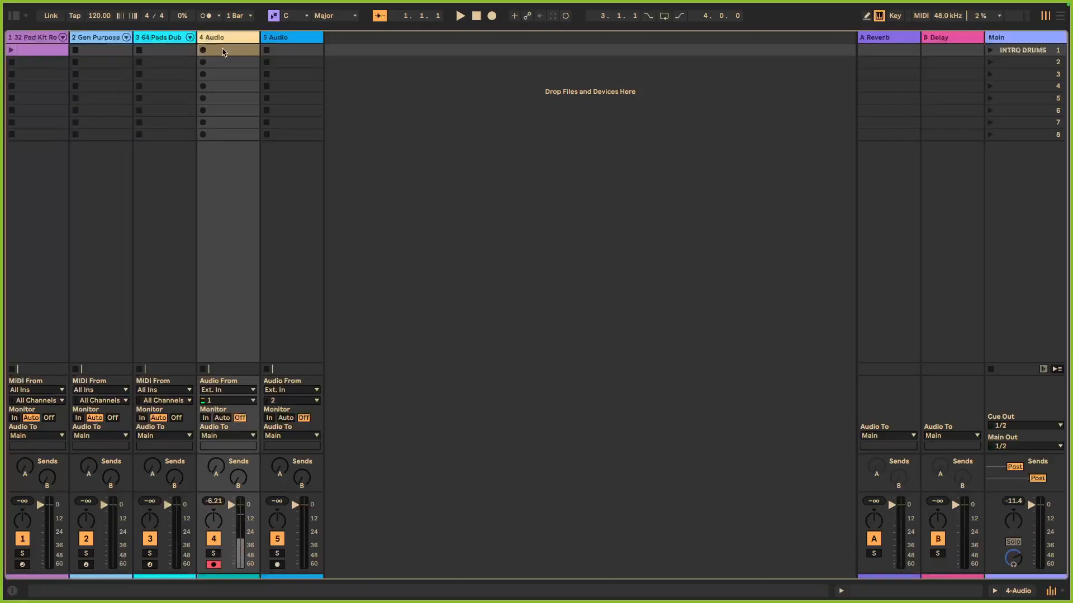
left_click(223, 50)
left_click(223, 62)
left_click(223, 73)
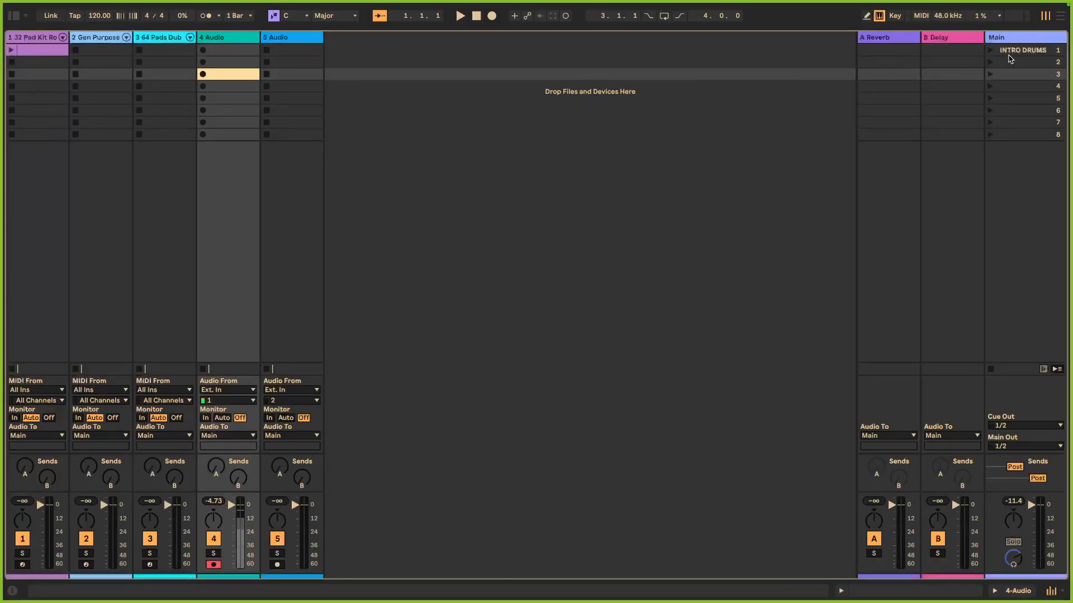
left_click(1009, 52)
left_click(1011, 62)
left_click(1009, 76)
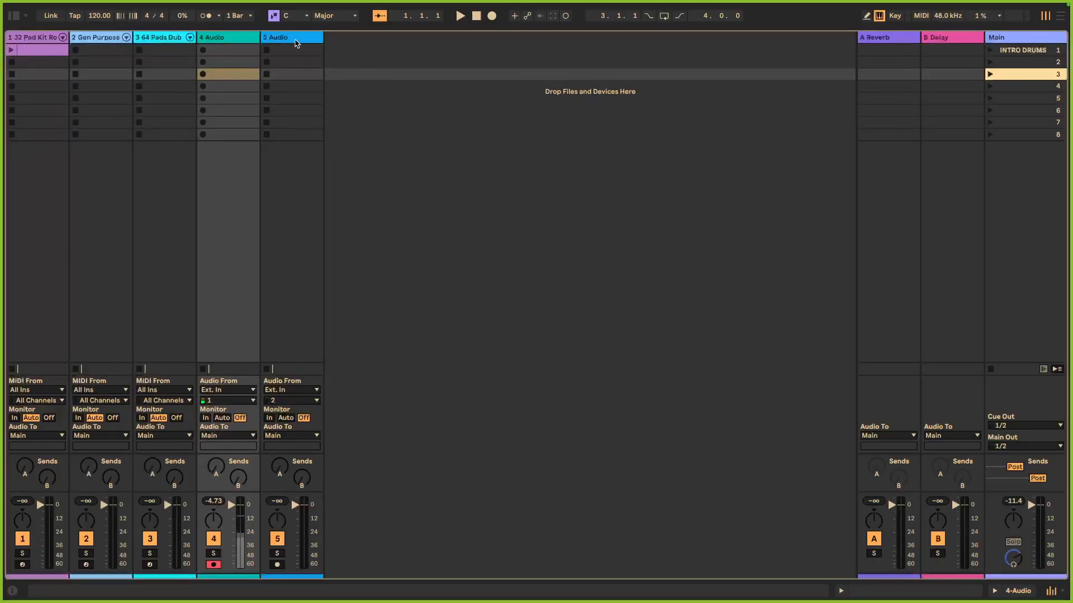
left_click(295, 39)
left_click(247, 39)
left_click(171, 38)
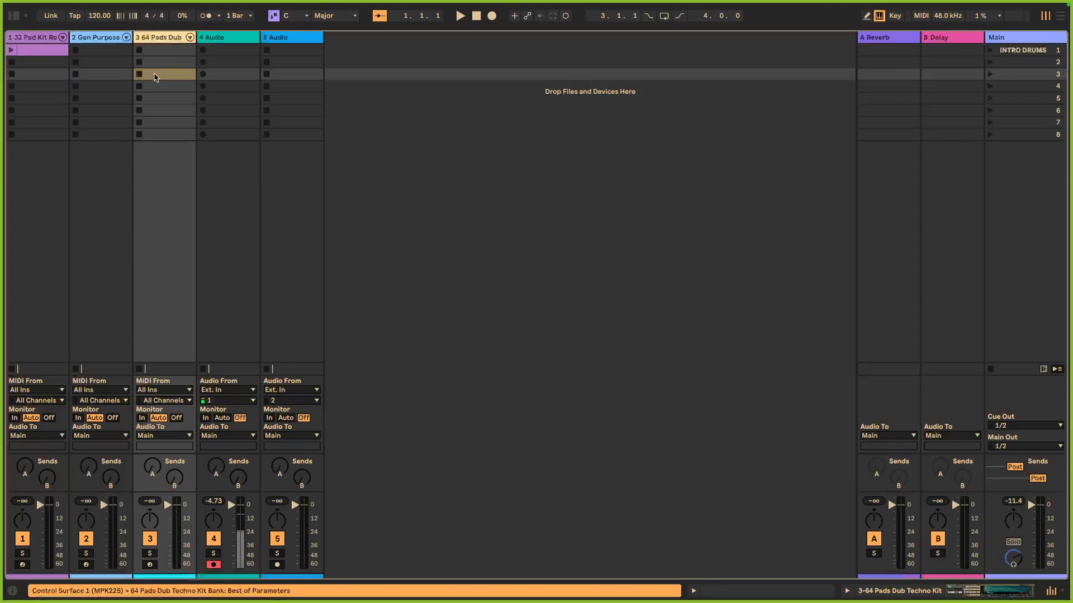
left_click(158, 74)
Reopen the first clip of 32 Pad Kit Rock in the note editor and set the tempo to 90 BPM.
left_click(32, 54)
double_click(32, 53)
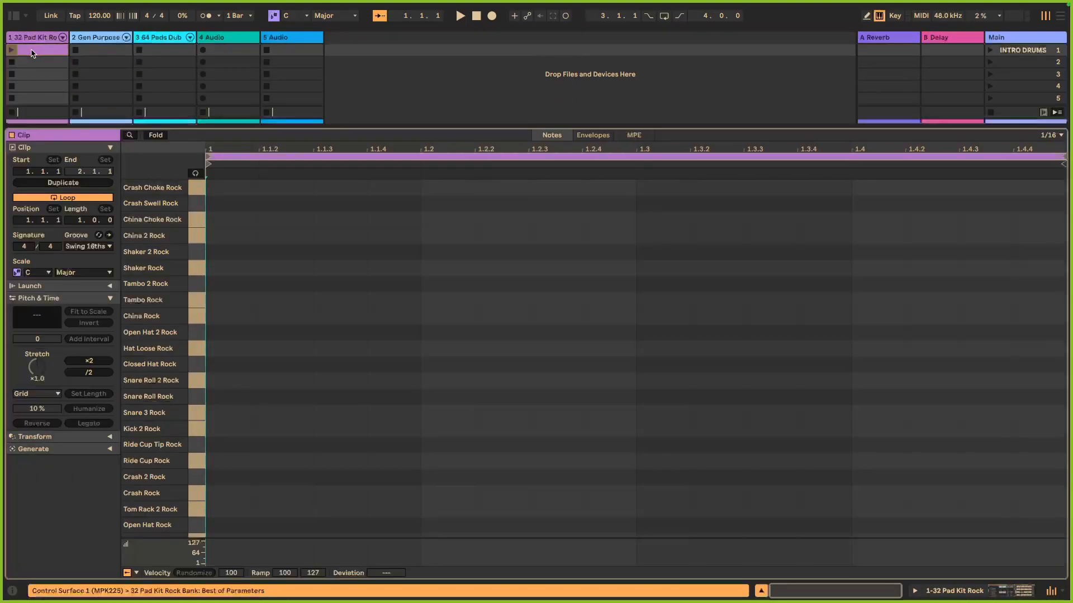
left_click(95, 15)
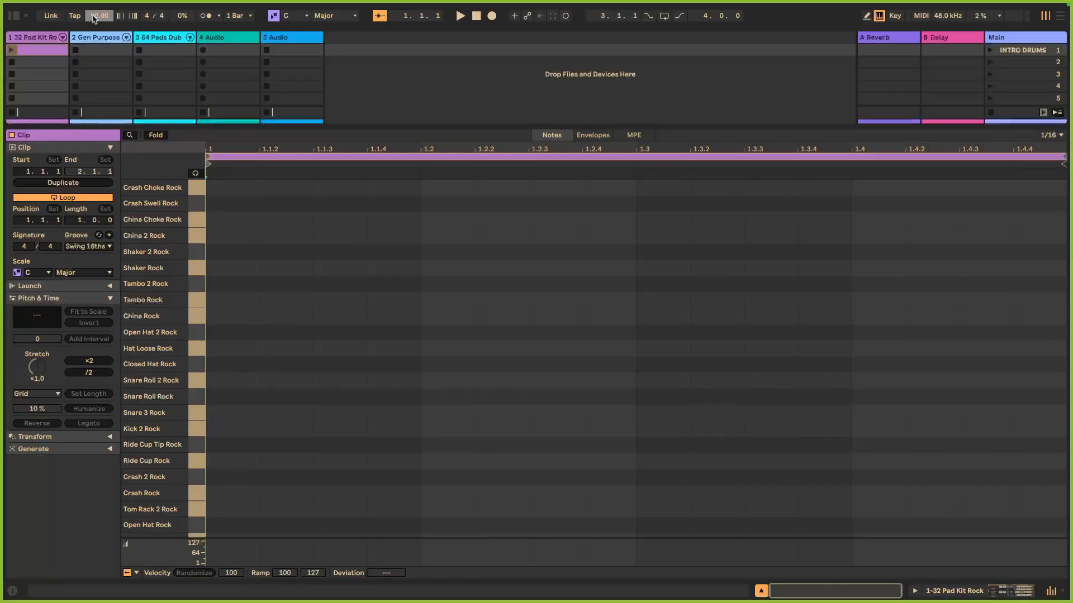
left_click(330, 240)
Change the interface theme to Classic Medium Dark in the settings and close them.
key("super+comma")
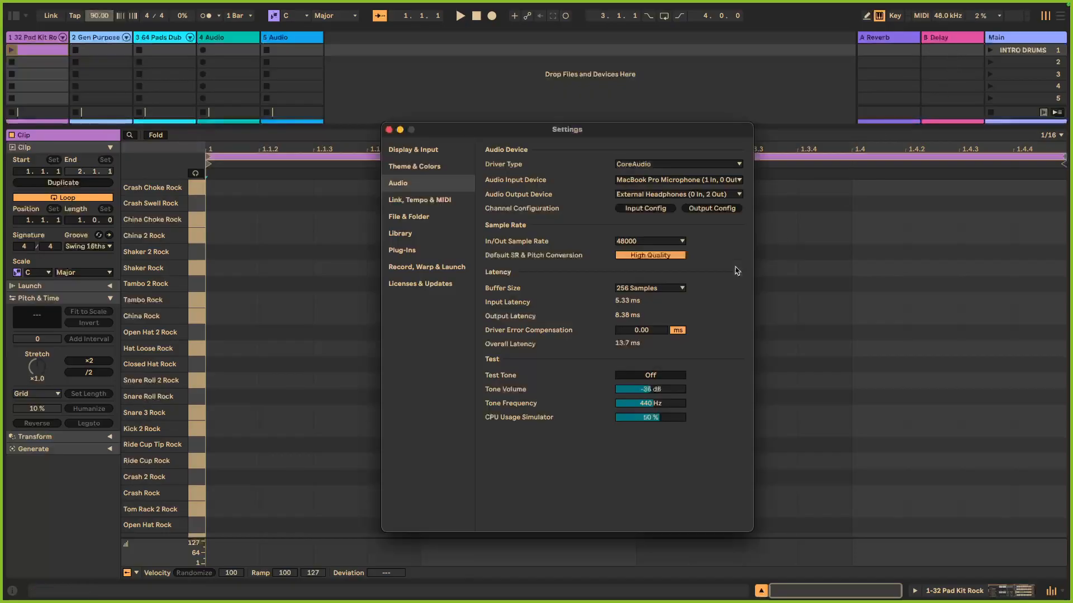
left_click(416, 167)
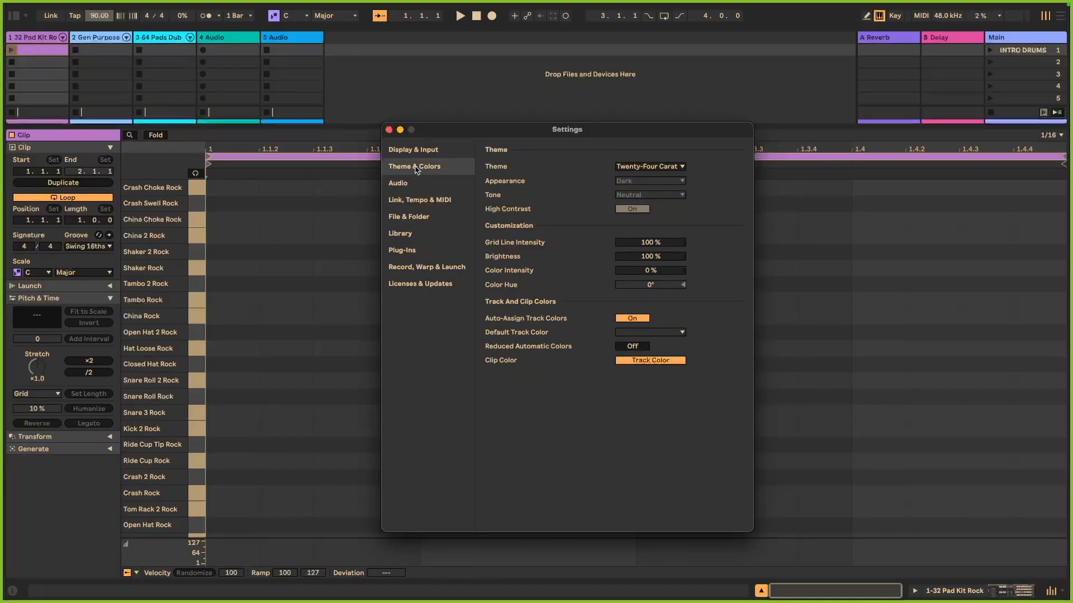
left_click(681, 167)
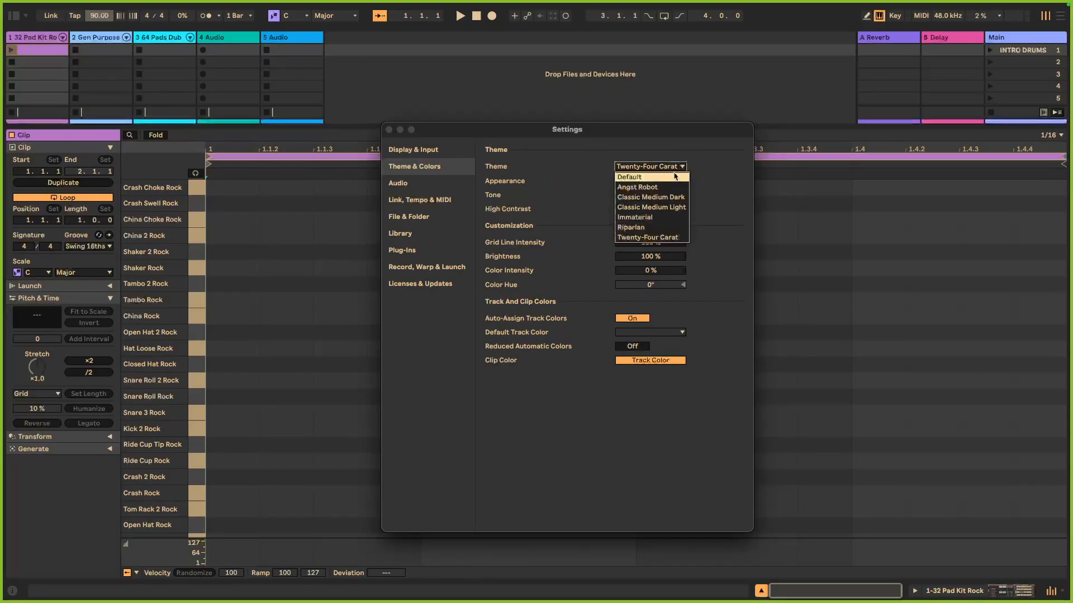
left_click(667, 200)
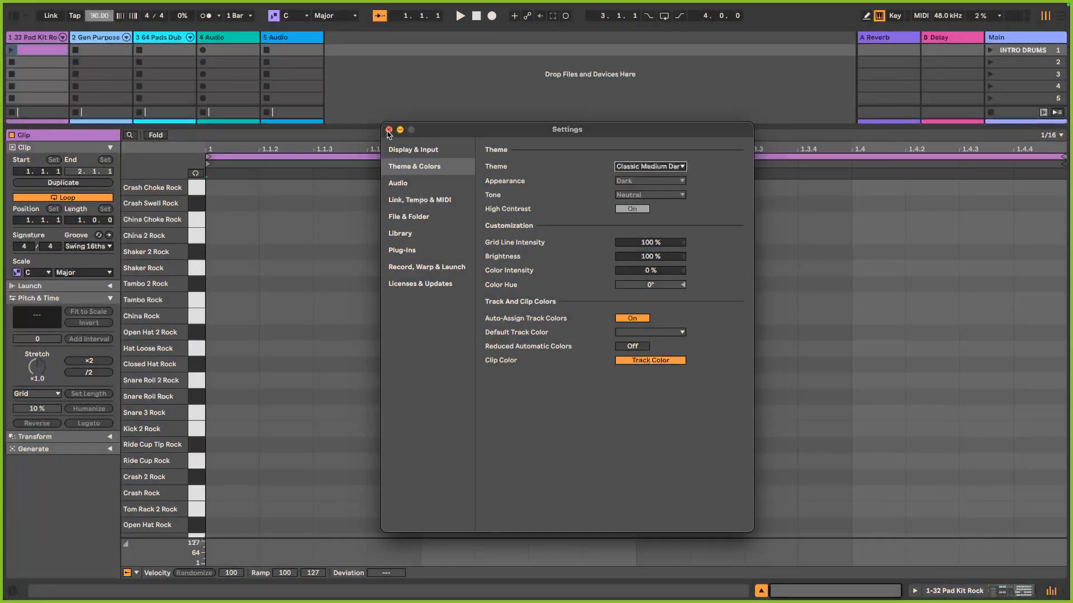
left_click(389, 130)
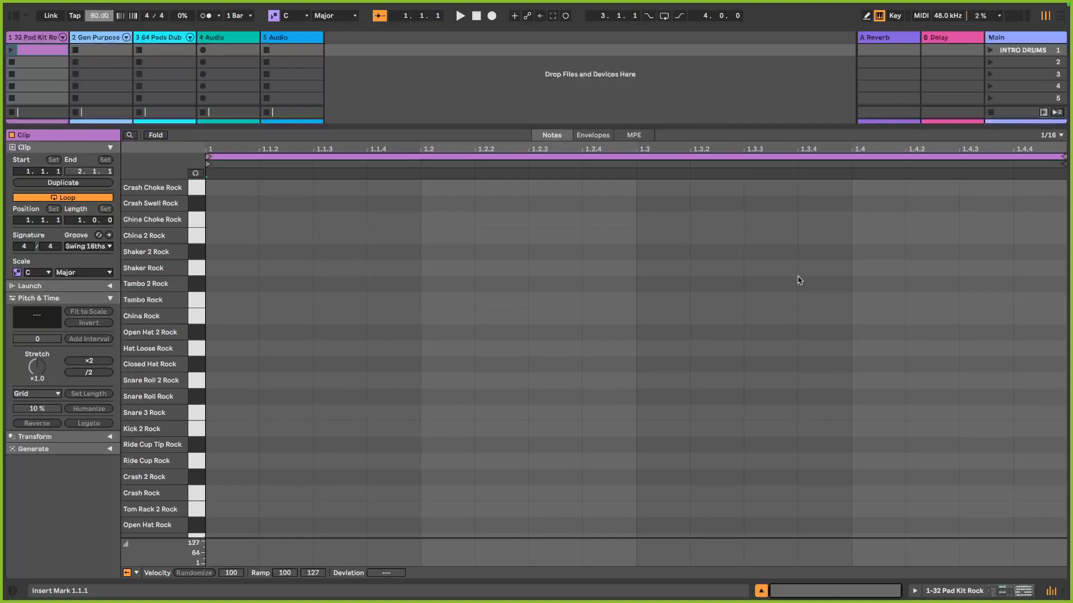
Check the numerator and denominator of the Live Set's time signature.
left_click(146, 16)
left_click(162, 17)
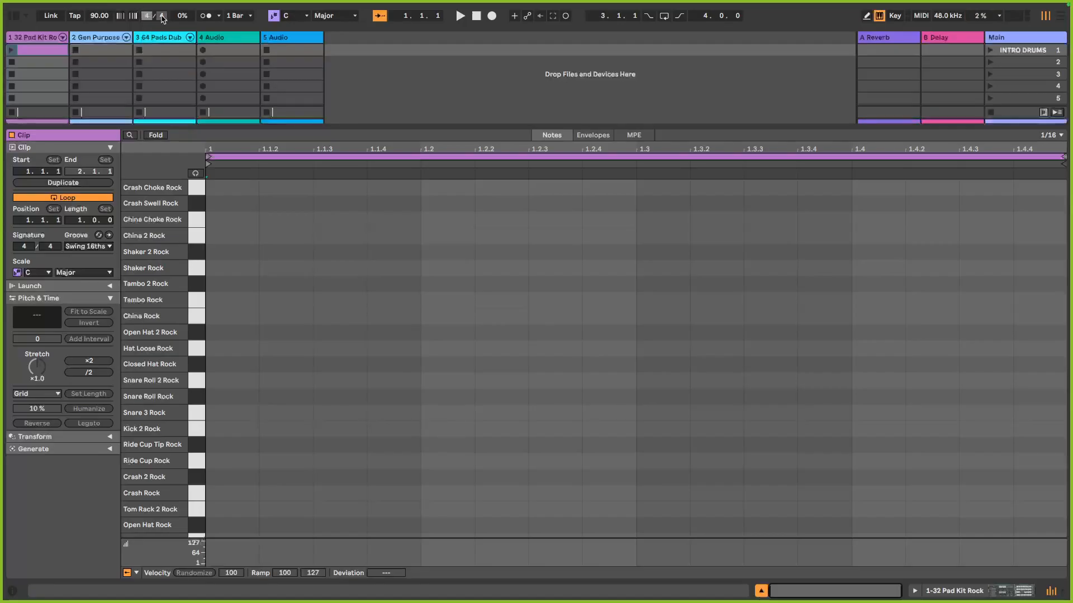
left_click(149, 16)
left_click(161, 16)
In Draw Mode, fill the Ride Cup Tip Rock row with four one-beat notes starting on beats 1, 2, 3 and 4.
key("b")
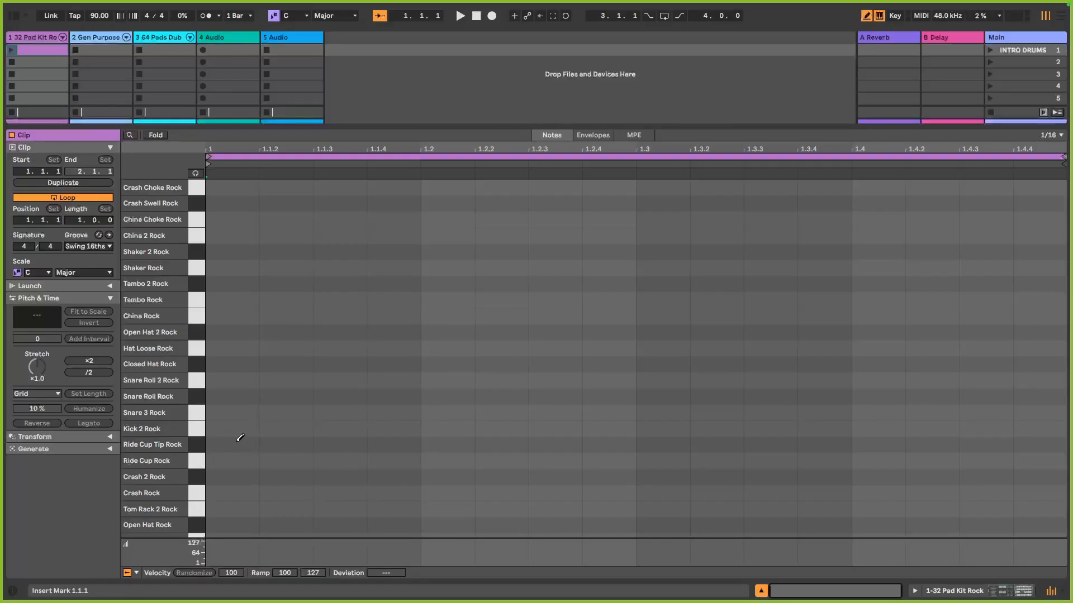
left_click(236, 443)
left_click_drag(254, 444, 420, 444)
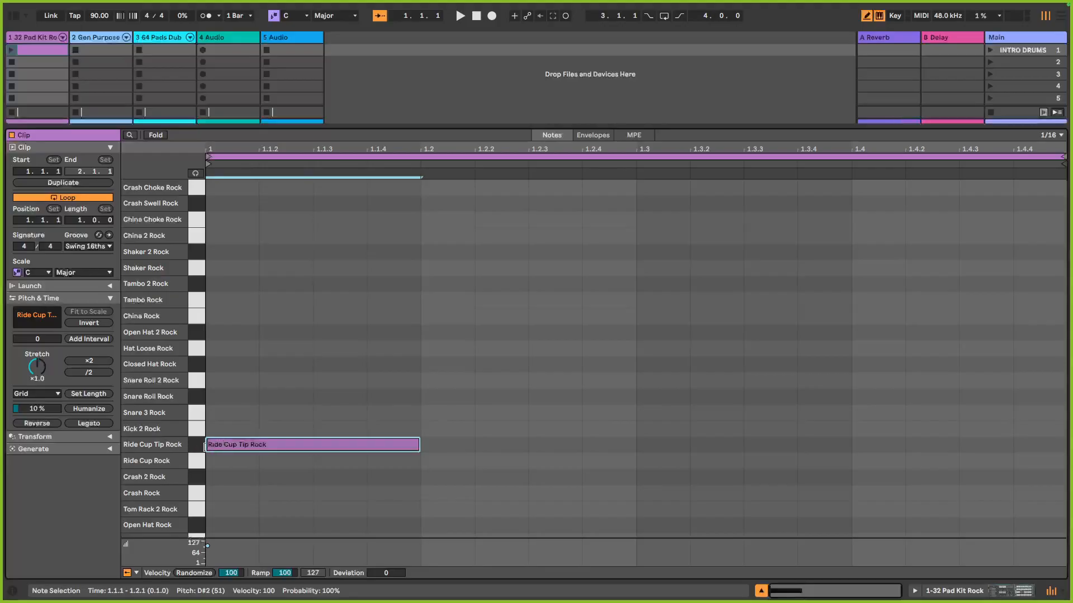
left_click(449, 444)
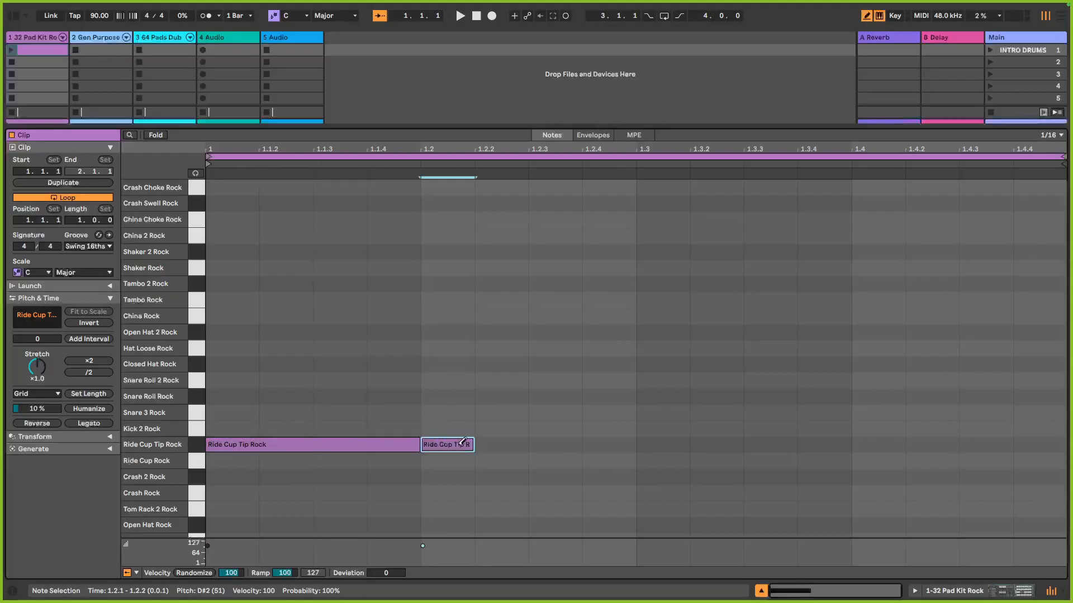
right_click(472, 445)
left_click(460, 450)
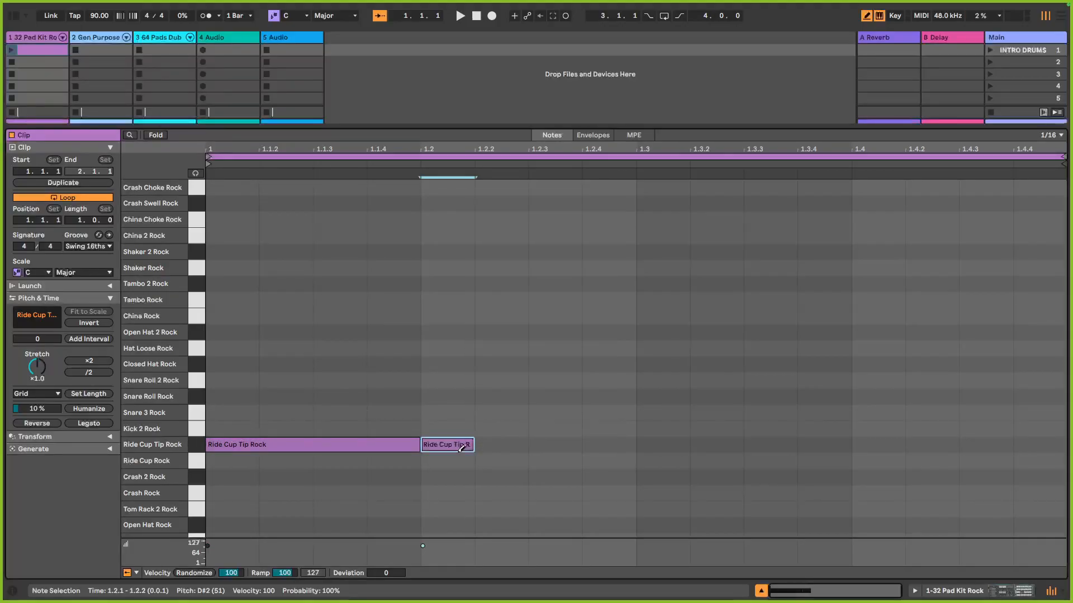
left_click_drag(473, 444, 637, 444)
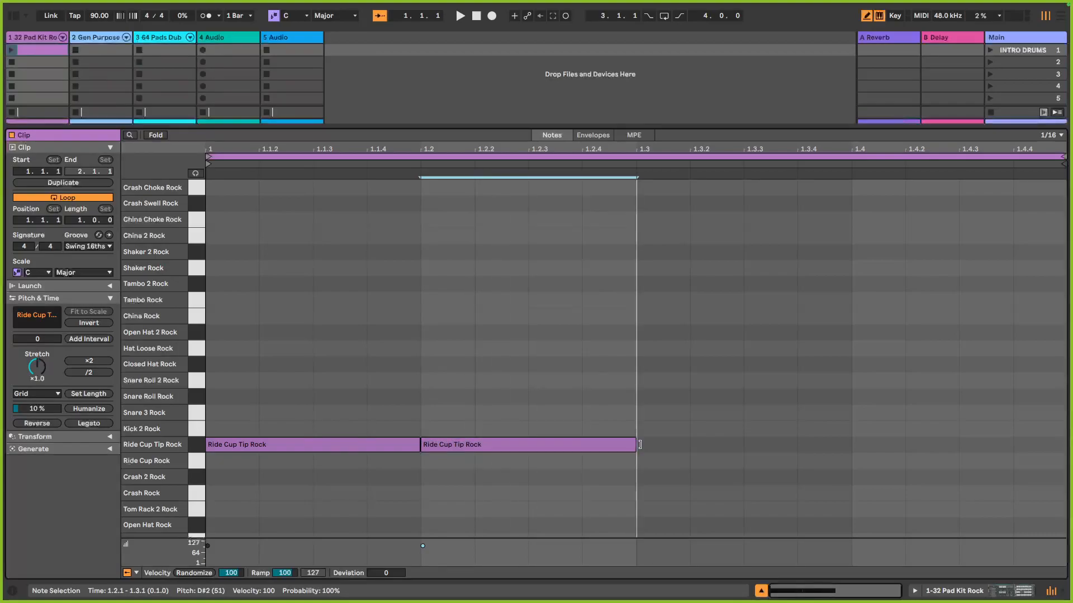
left_click(670, 444)
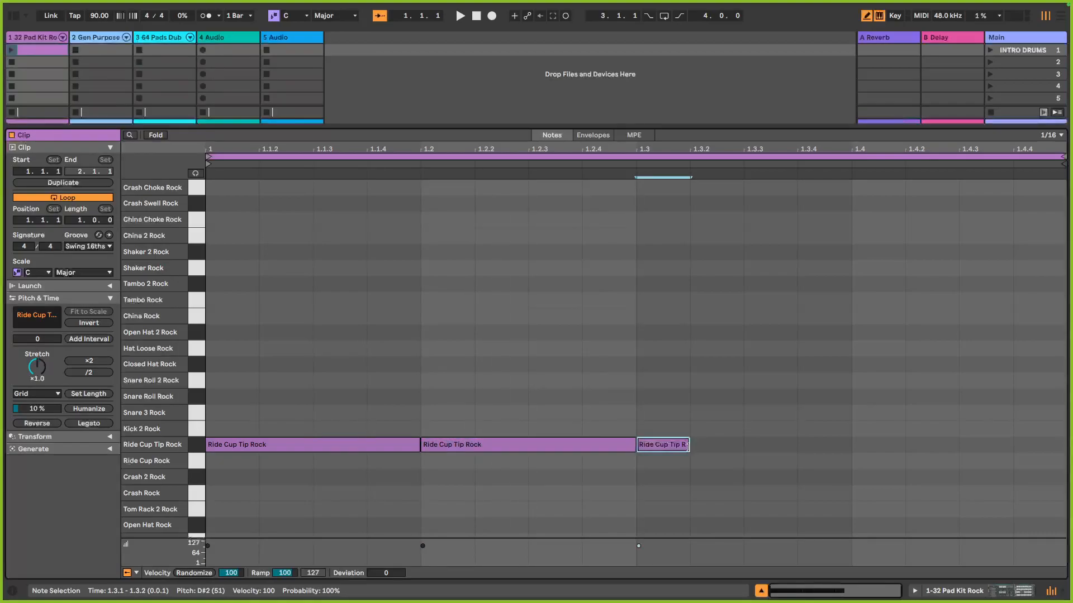
left_click_drag(689, 445, 1065, 444)
left_click(879, 444)
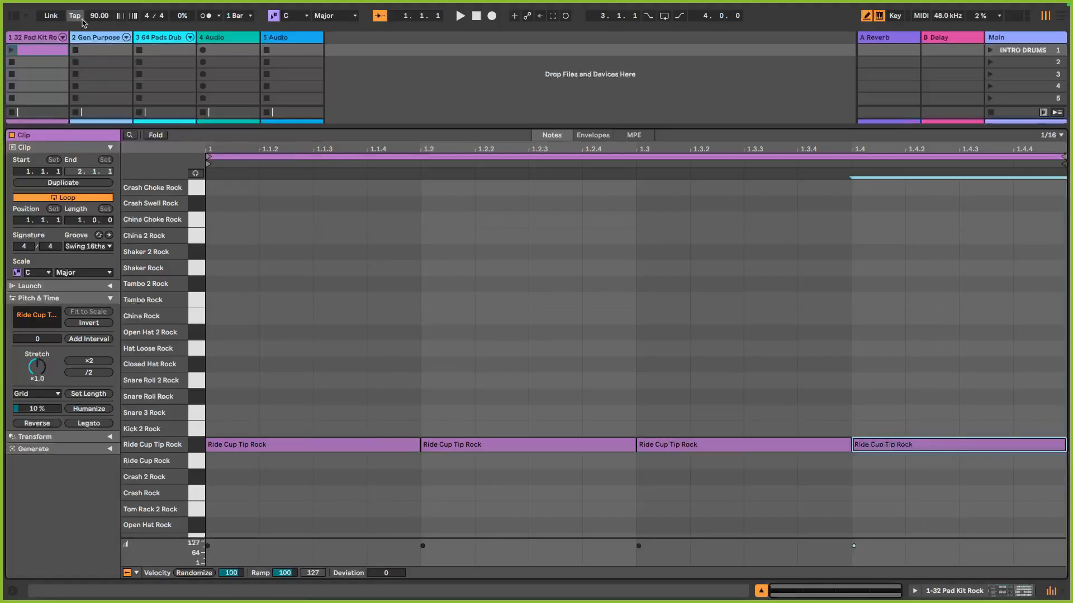
Launch the first clip of 32 Pad Kit Rock and set the note editor's fixed grid to 1/8.
left_click(12, 51)
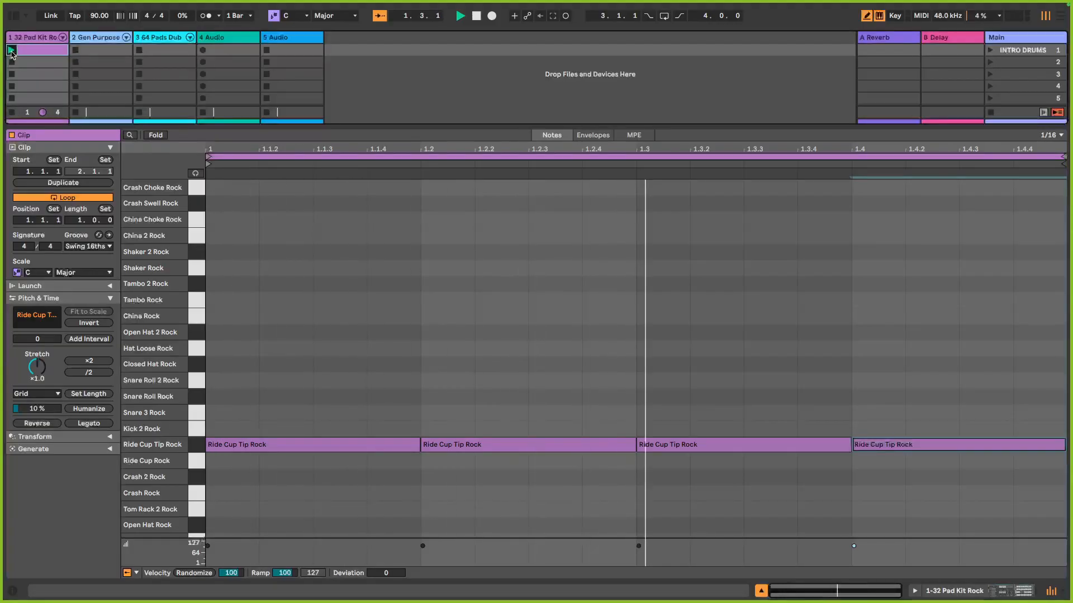
scroll(396, 474, "down", 5)
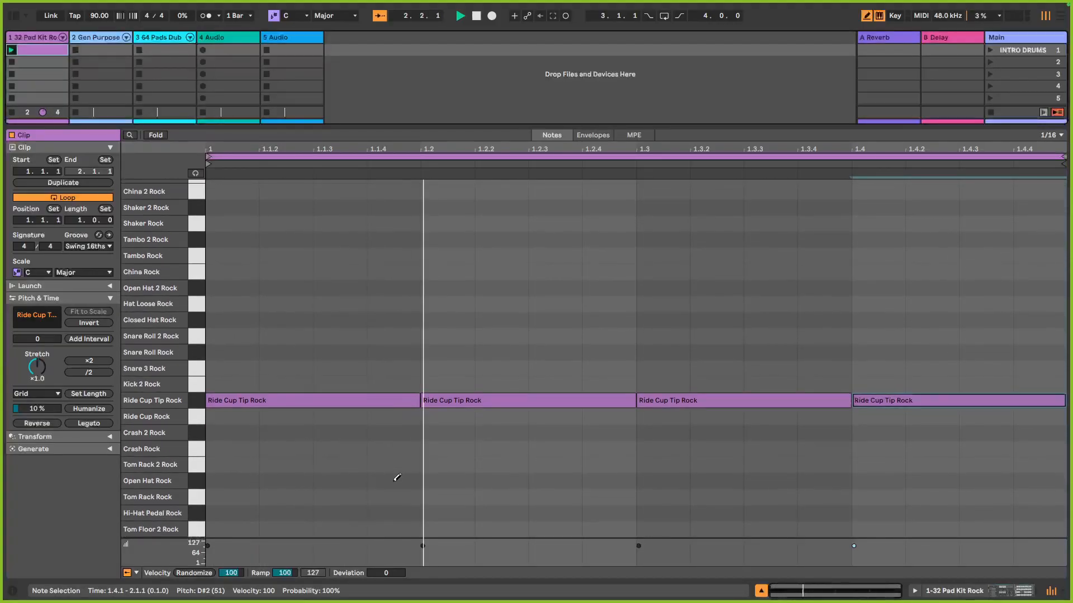
scroll(397, 478, "down", 1)
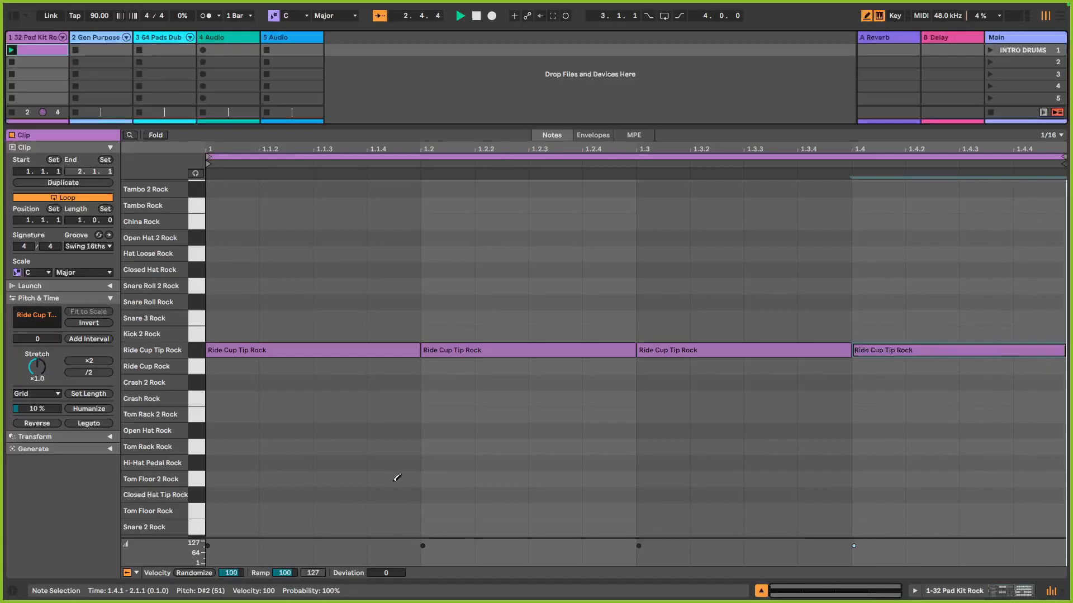
scroll(396, 478, "down", 3)
scroll(397, 478, "down", 1)
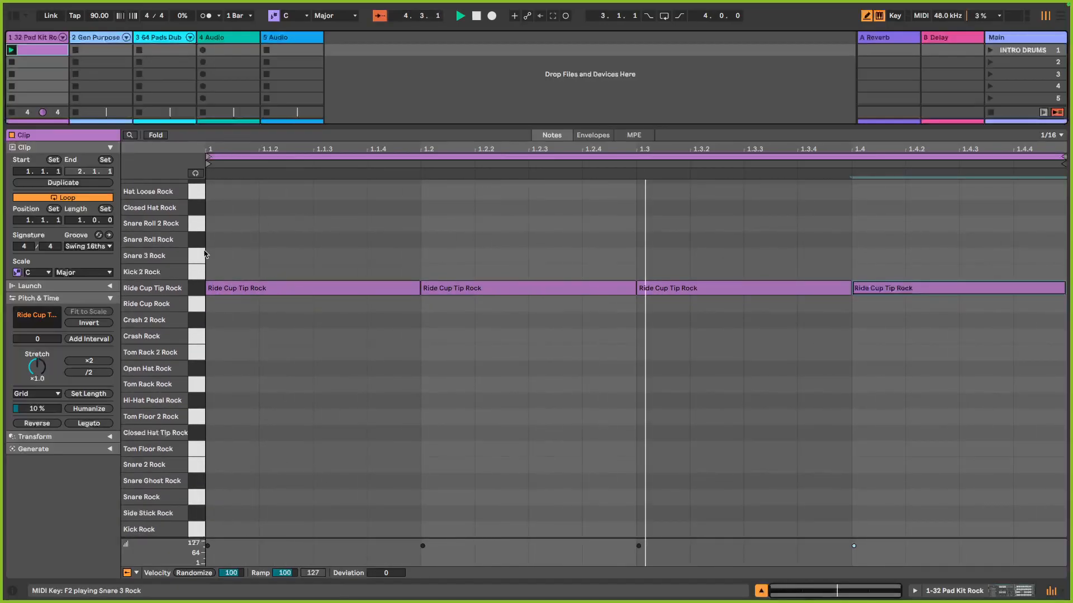
left_click(1051, 135)
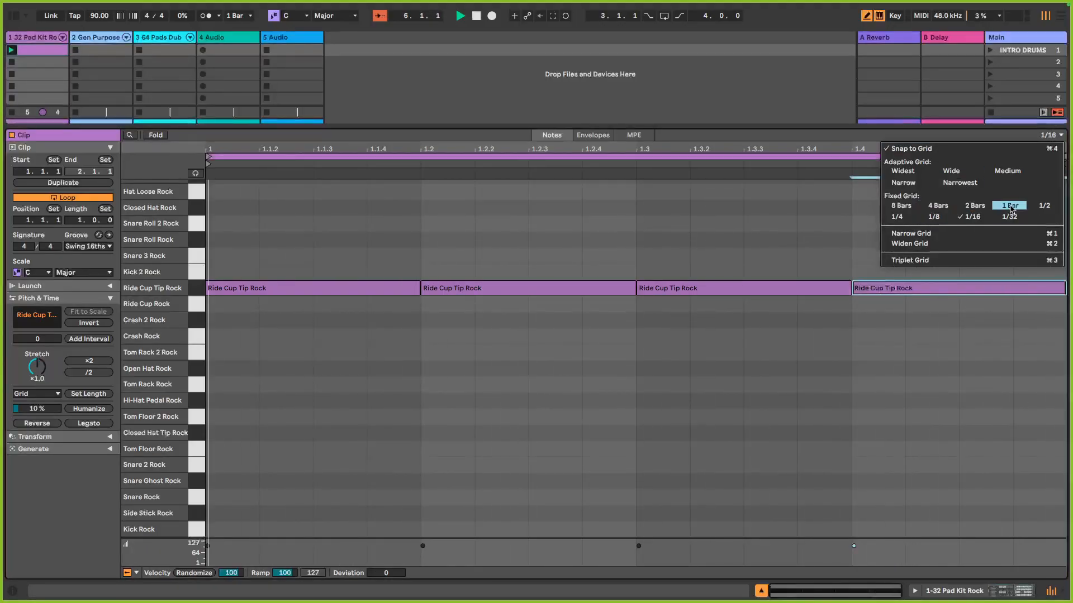
left_click(403, 290)
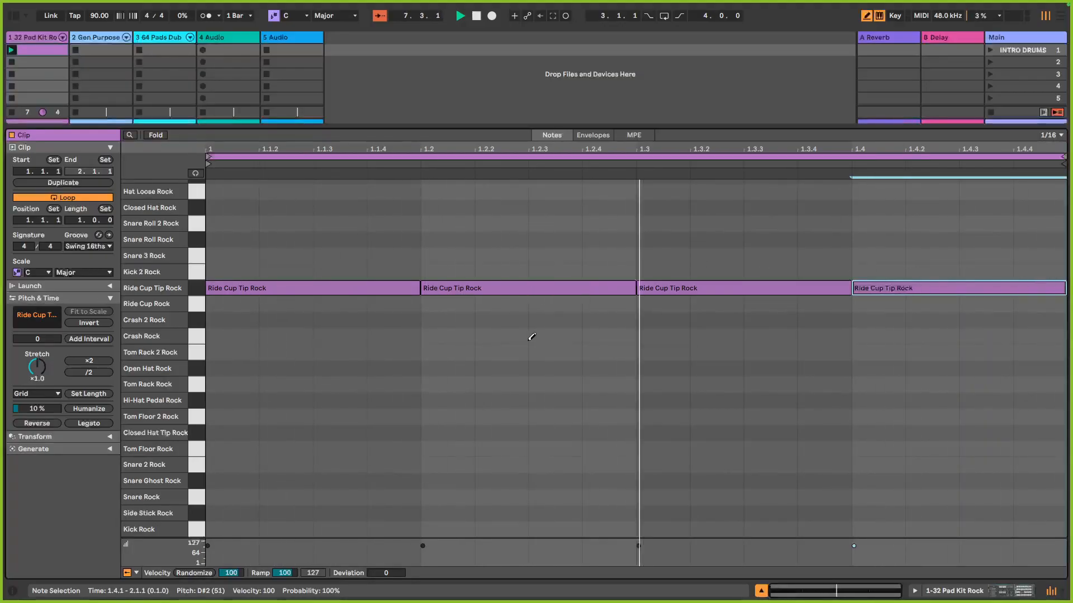
left_click(1062, 136)
left_click(944, 223)
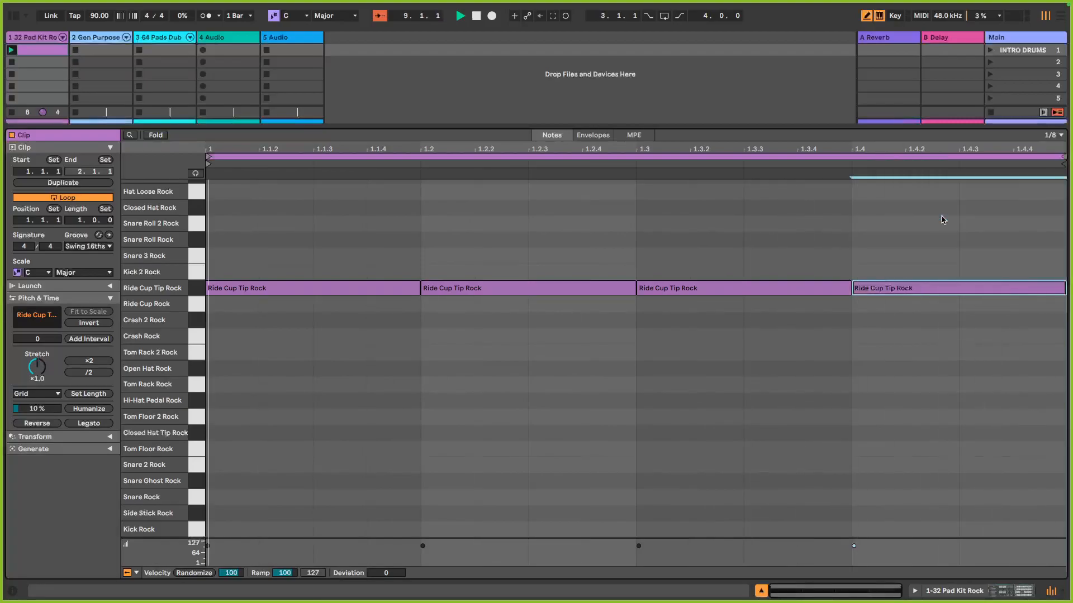
Draw alternating eighth notes across the bar: Hi-Hat Pedal Rock on beats 1 to 4 and Closed Hat Tip Rock on every offbeat.
left_click(192, 434)
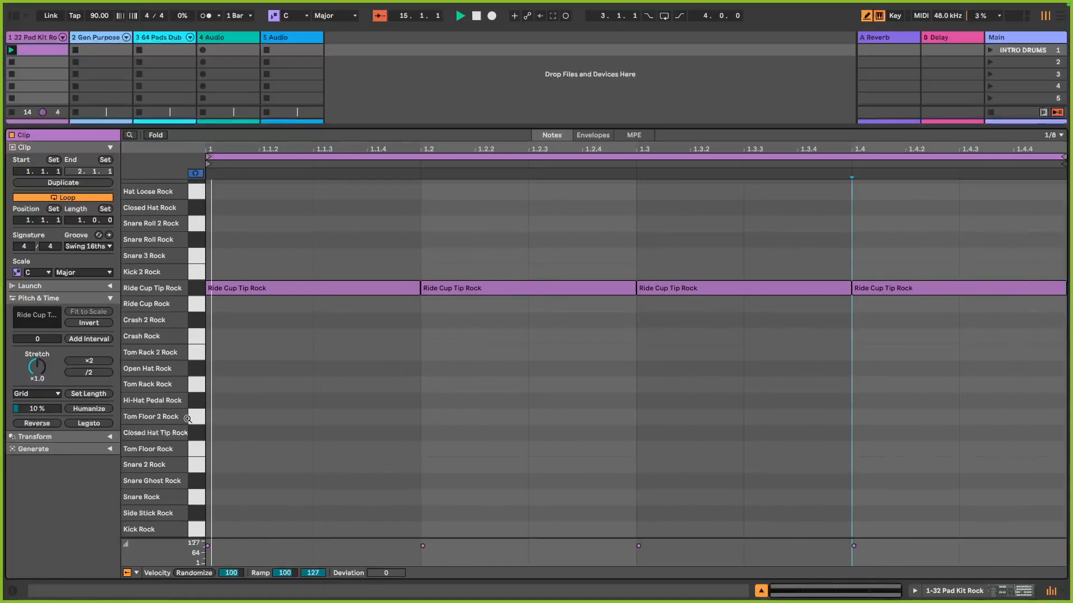
left_click(194, 405)
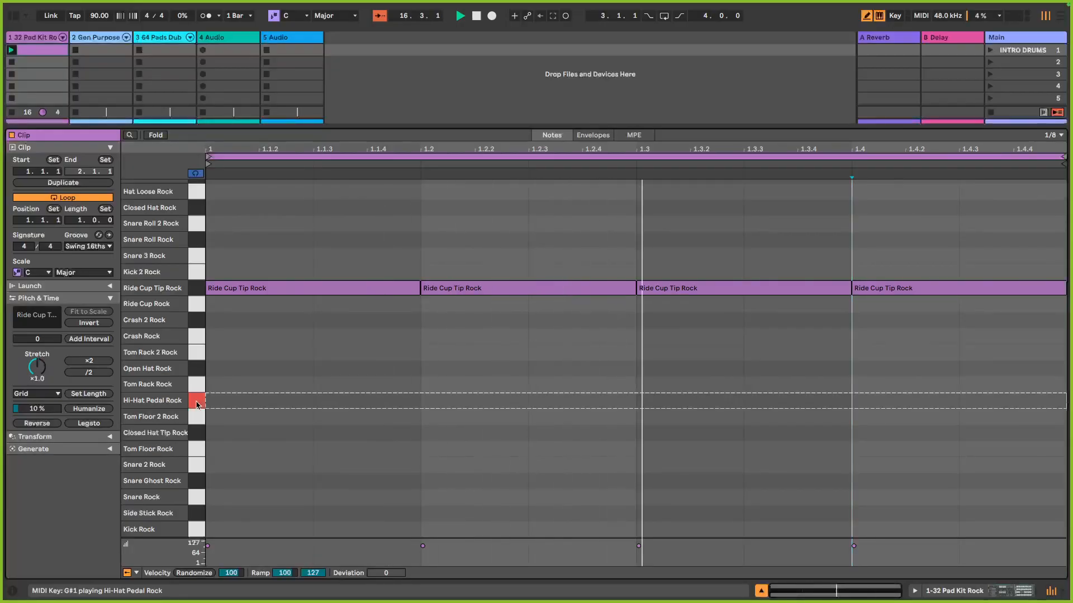
left_click(246, 400)
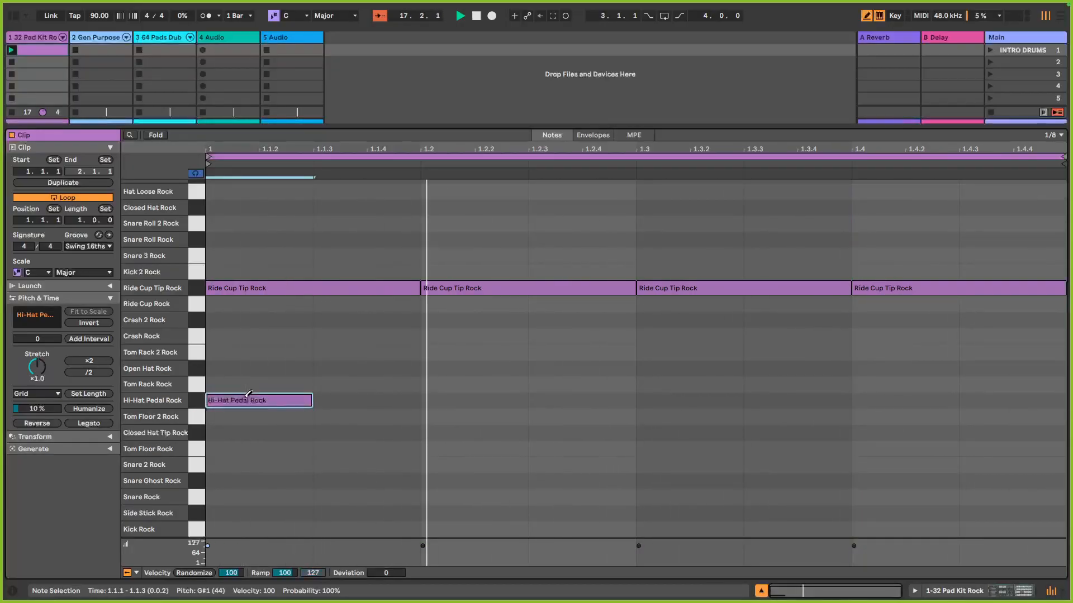
left_click(363, 432)
left_click(483, 400)
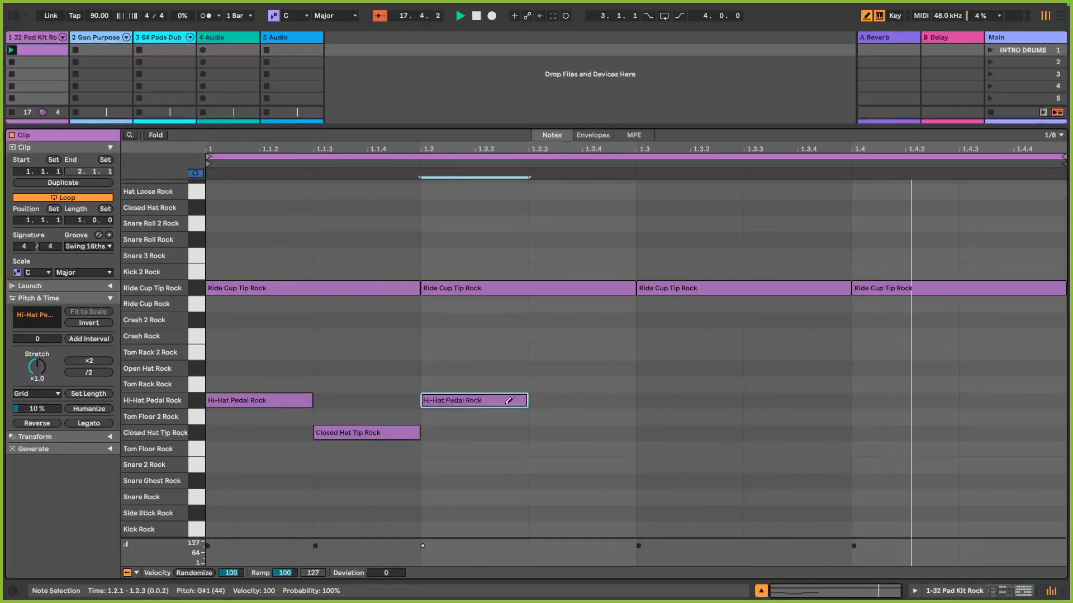
left_click(576, 433)
left_click(679, 400)
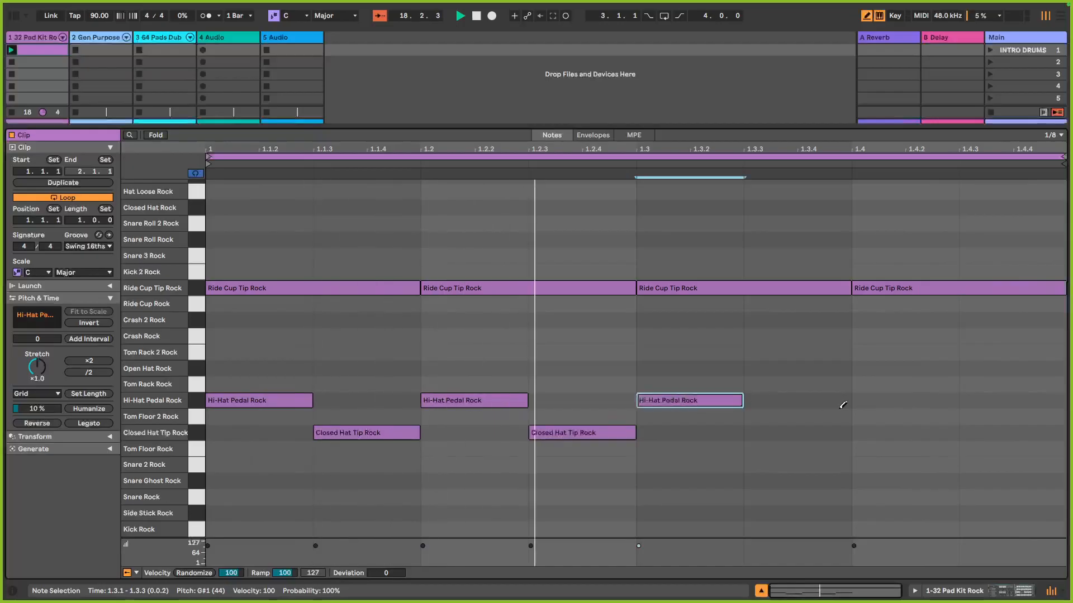
left_click(807, 433)
left_click(908, 400)
left_click(1011, 433)
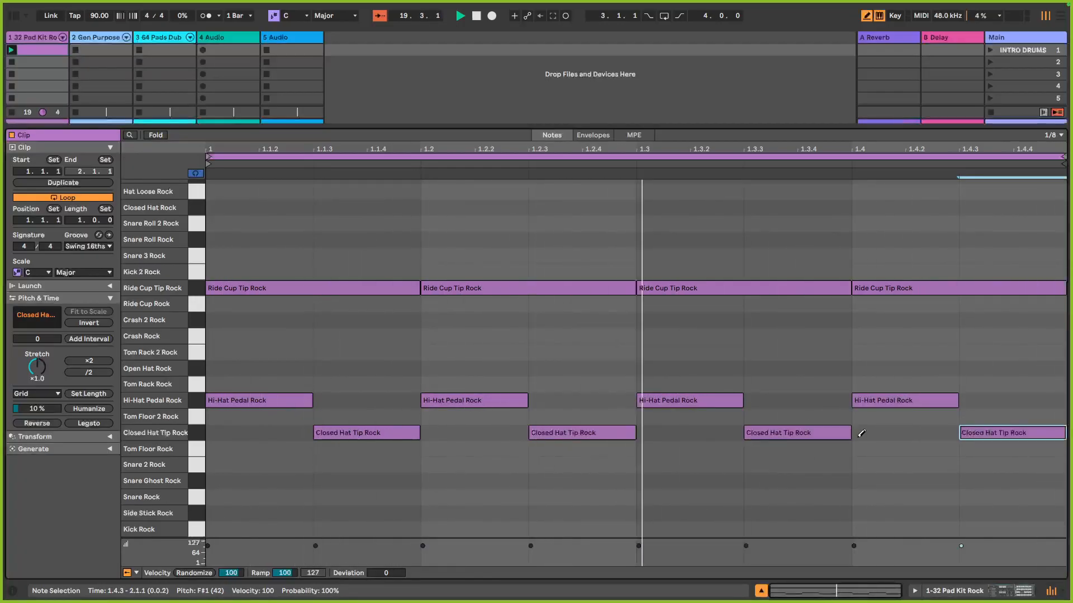
Lower the velocity of all Closed Hat Tip Rock notes to 94, and enlarge the note editor and its velocity lane.
left_click(199, 433)
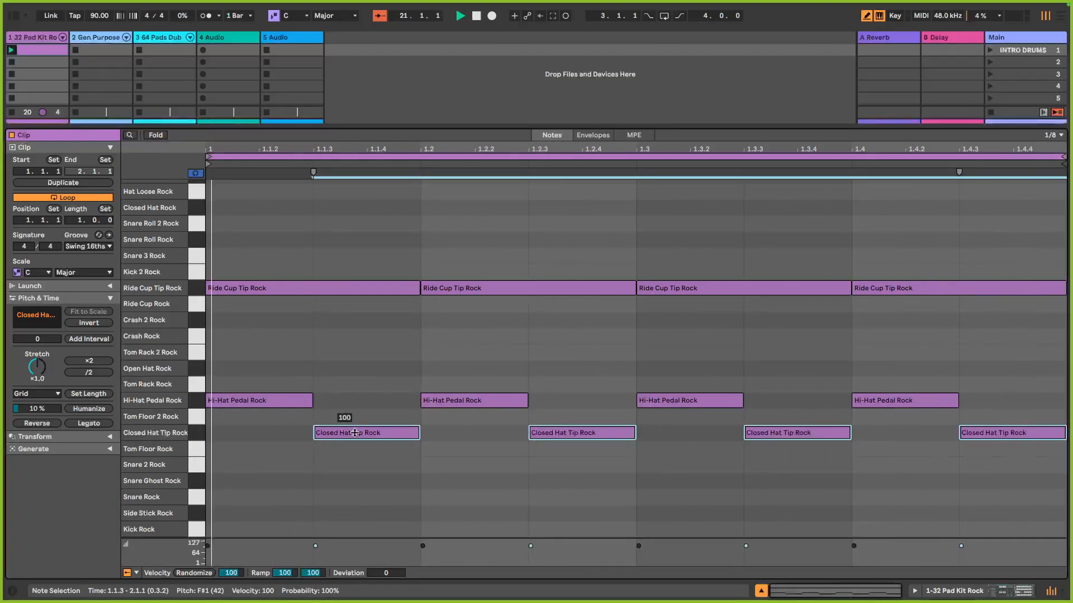
left_click_drag(355, 433, 355, 436)
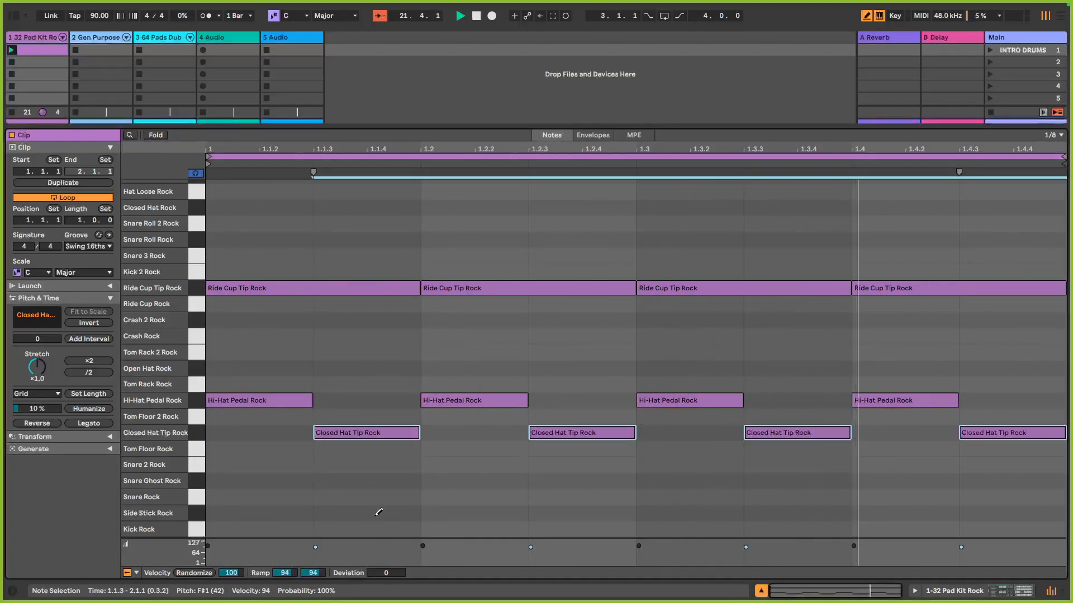
left_click_drag(497, 126, 496, 69)
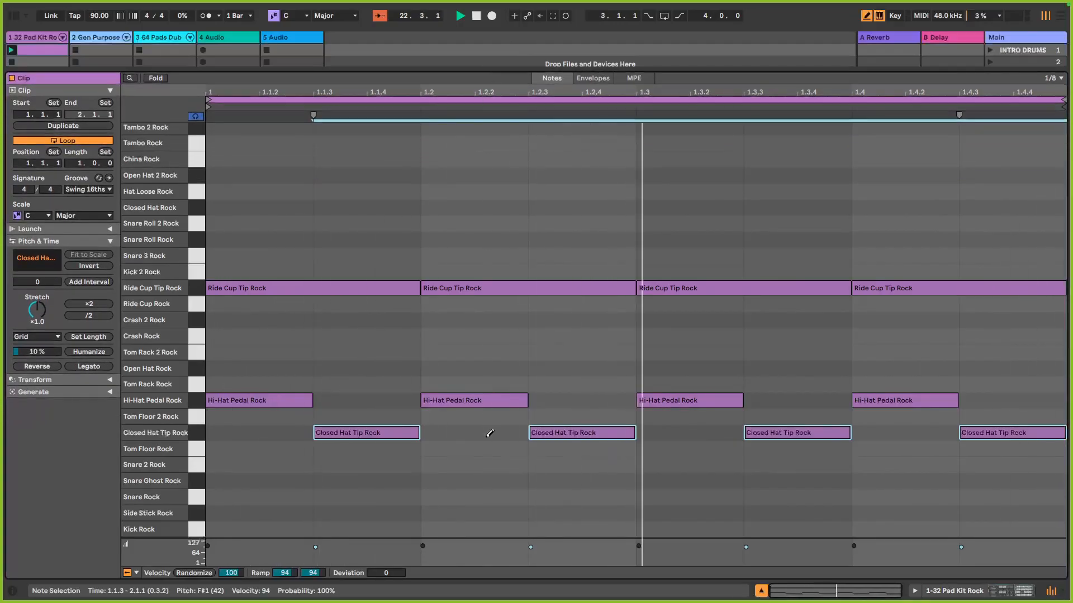
left_click_drag(479, 537, 473, 473)
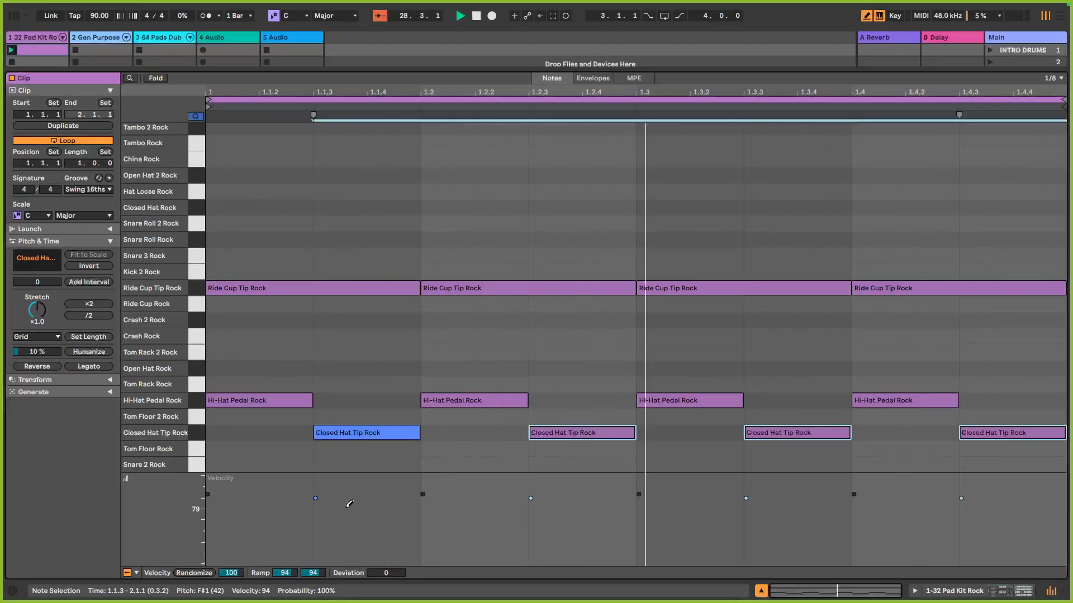
key("b")
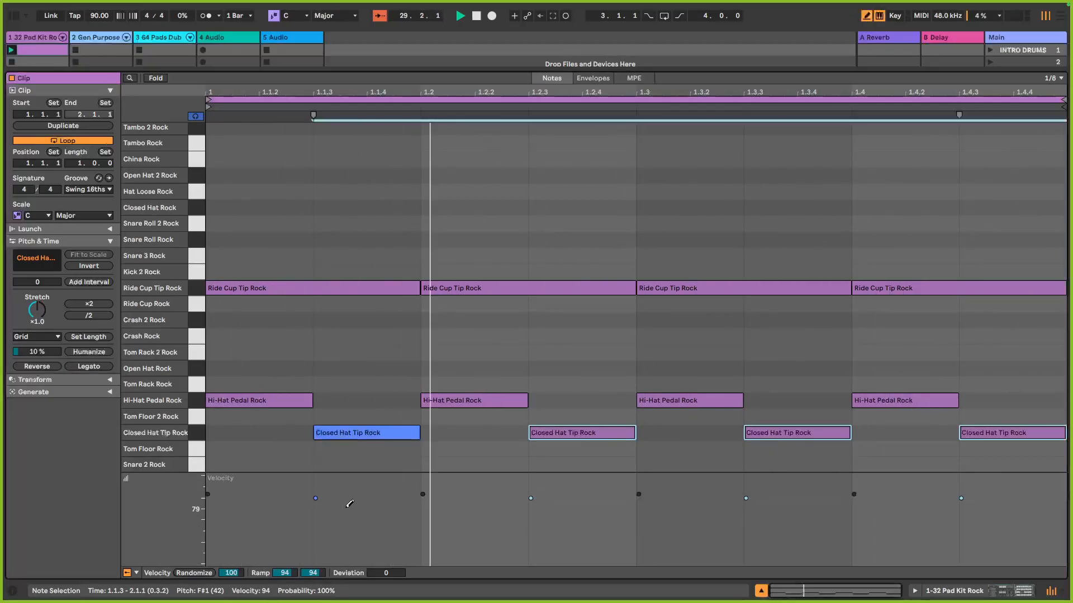
key("b")
key("b")
key("b")
key("b")
key("b")
key("b")
key("b")
key("b")
key("b")
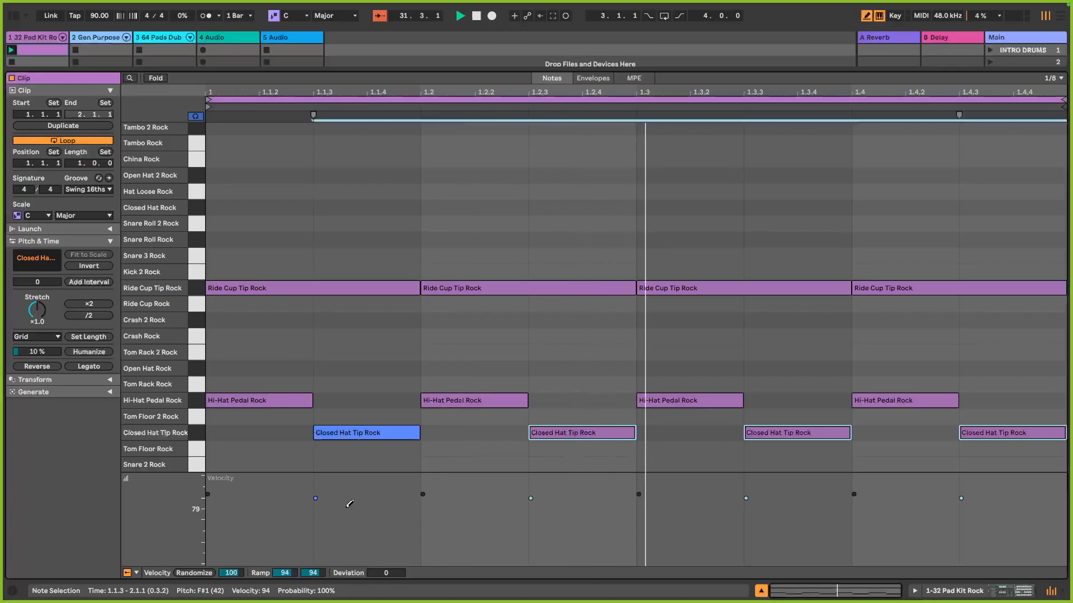
key("b")
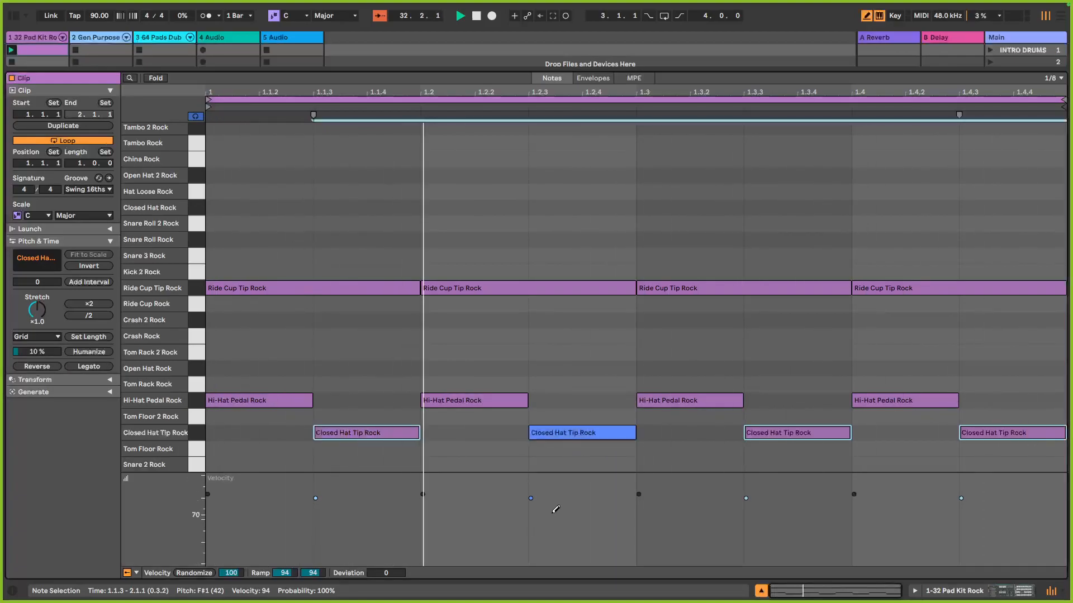
key("b")
key("b")
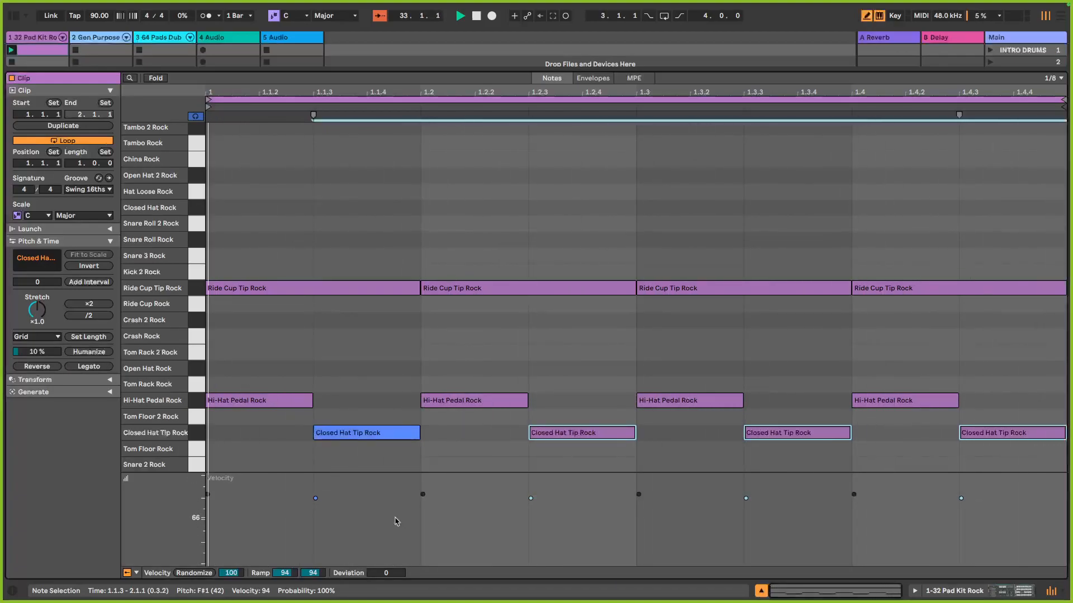
key("b")
key("b")
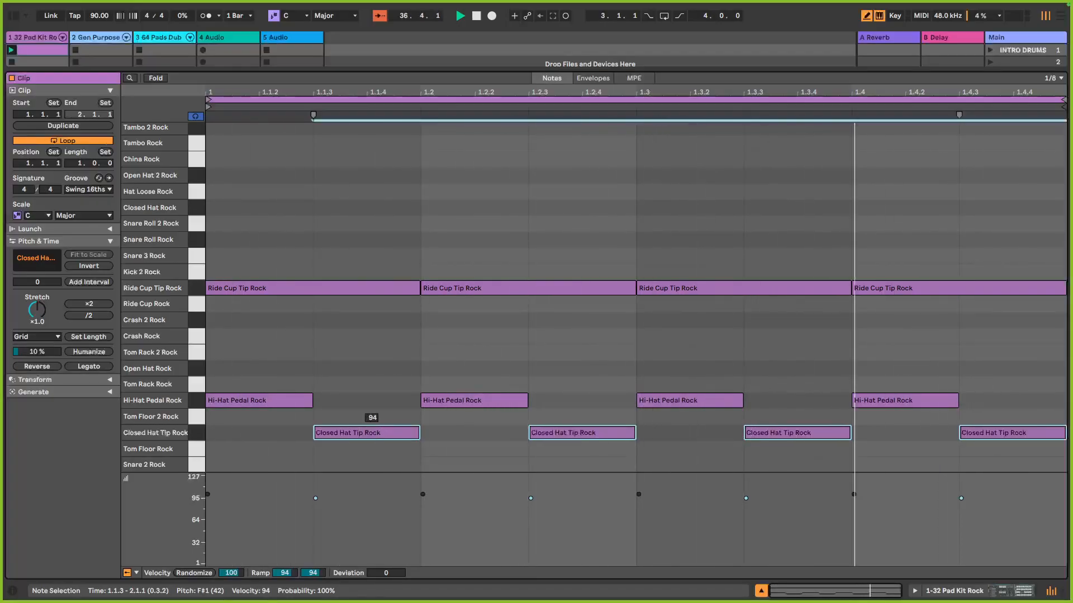
Set the velocity of all selected Closed Hat Tip Rock notes to 59.
mouse_move(382, 429)
left_mouse_down()
mouse_move(381, 446)
mouse_move(383, 393)
mouse_move(383, 431)
left_mouse_up()
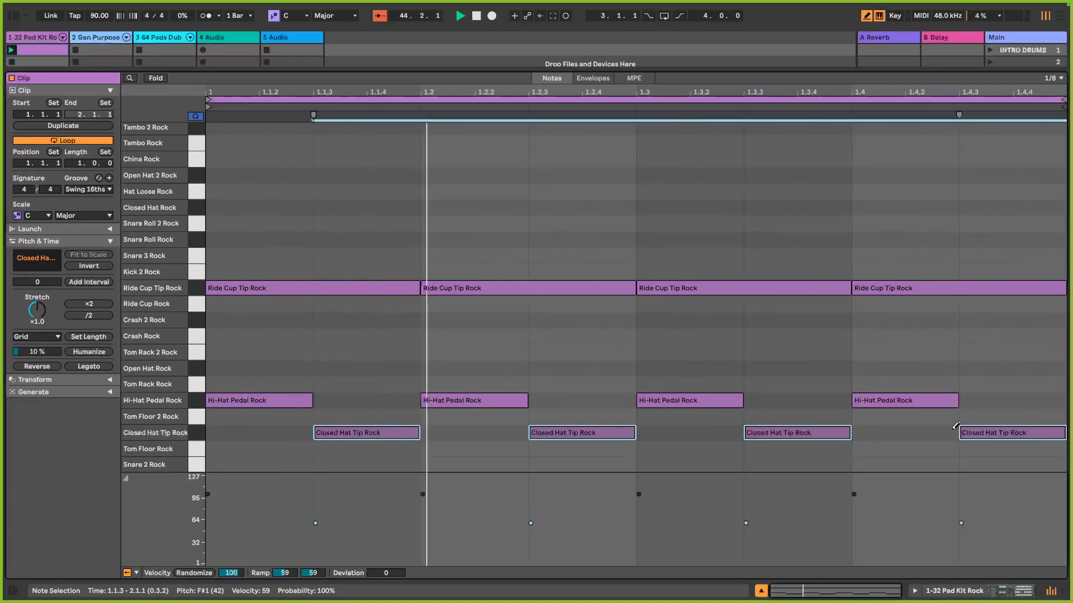
Draw Kick Rock eighth notes on beats 1 and 3 with a velocity of 96.
scroll(960, 411, "down", 2)
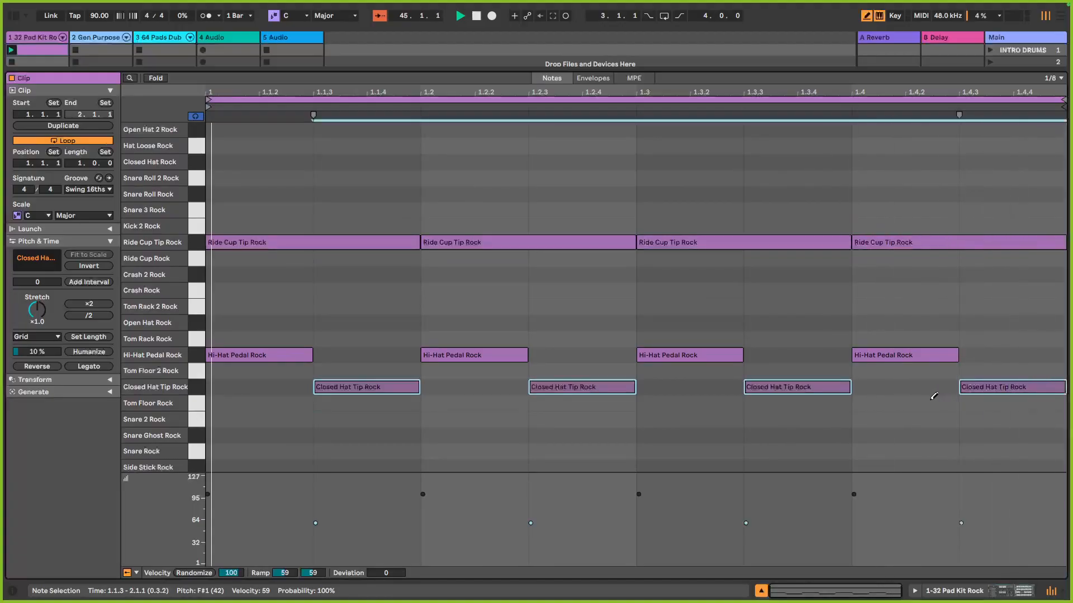
scroll(529, 395, "down", 1)
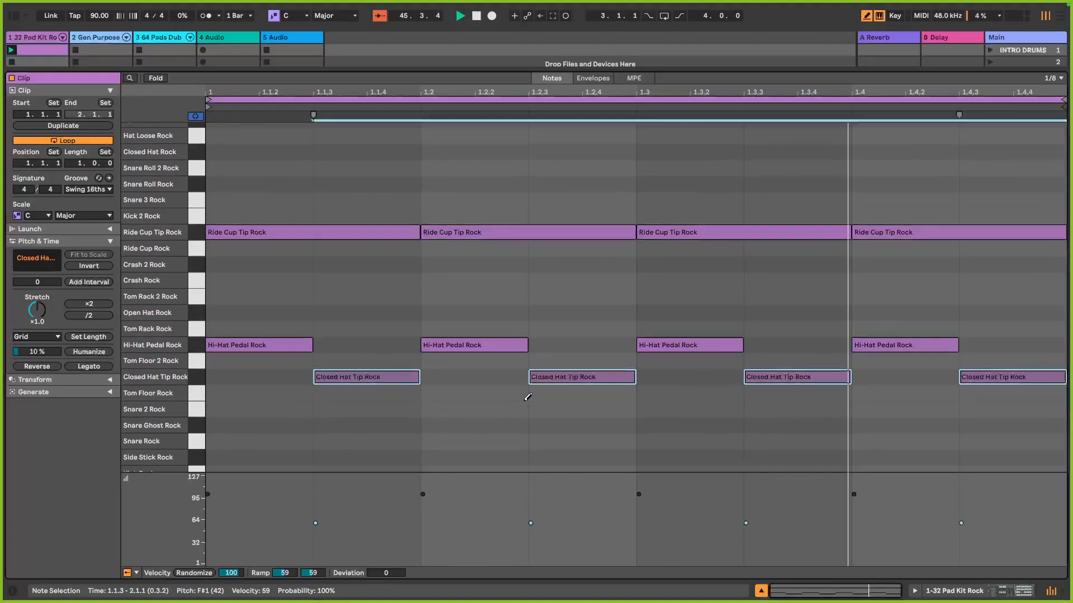
left_click(247, 459)
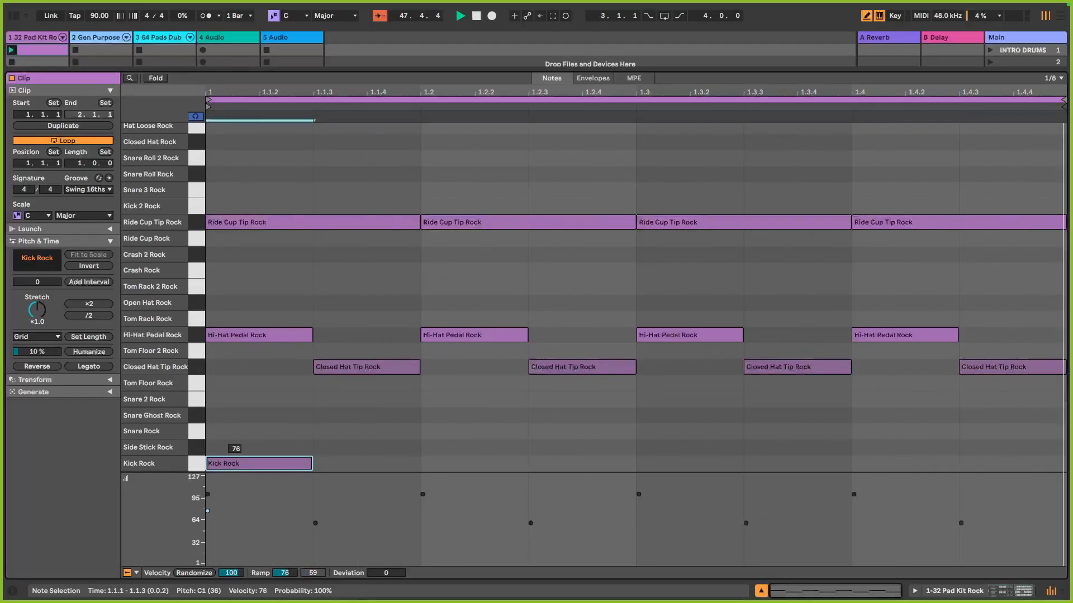
left_click_drag(244, 465, 244, 458)
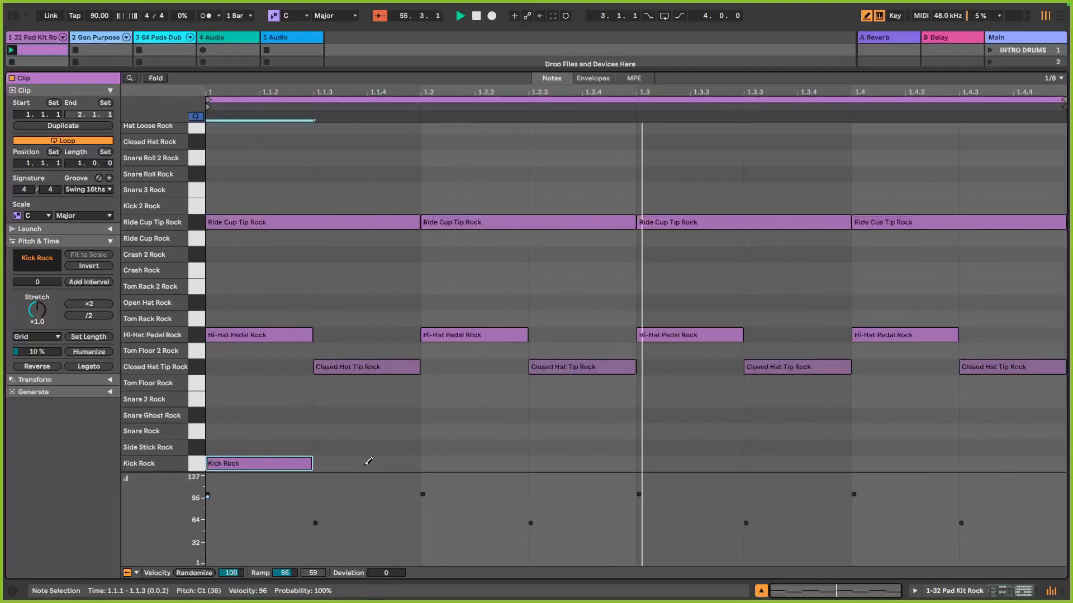
left_click(677, 463)
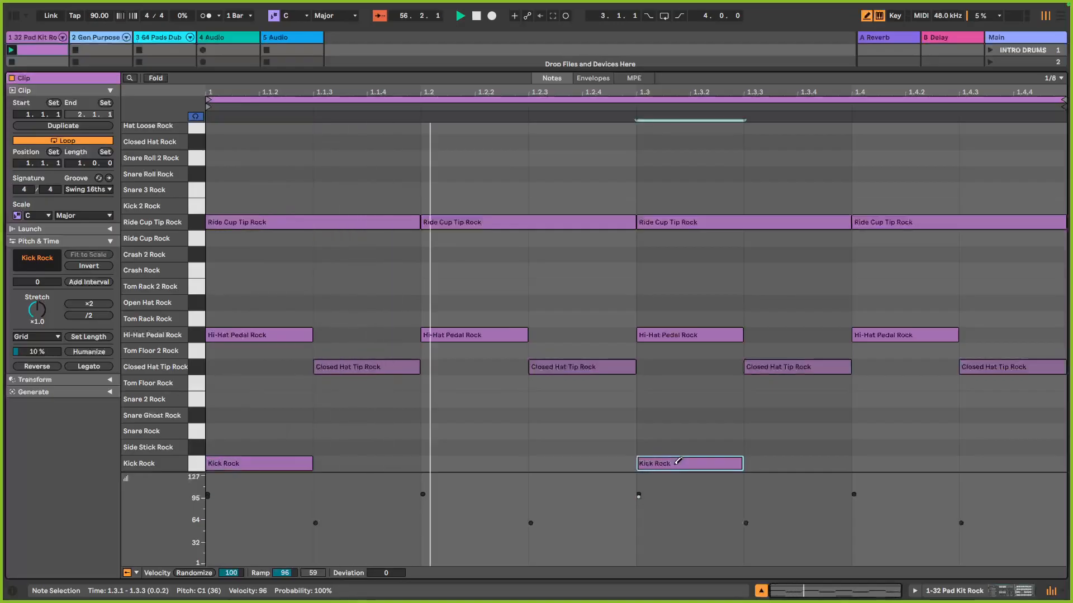
Audition the snare sounds and draw Snare Rock eighth notes on beats 2 and 4.
left_click(194, 435)
left_click(197, 417)
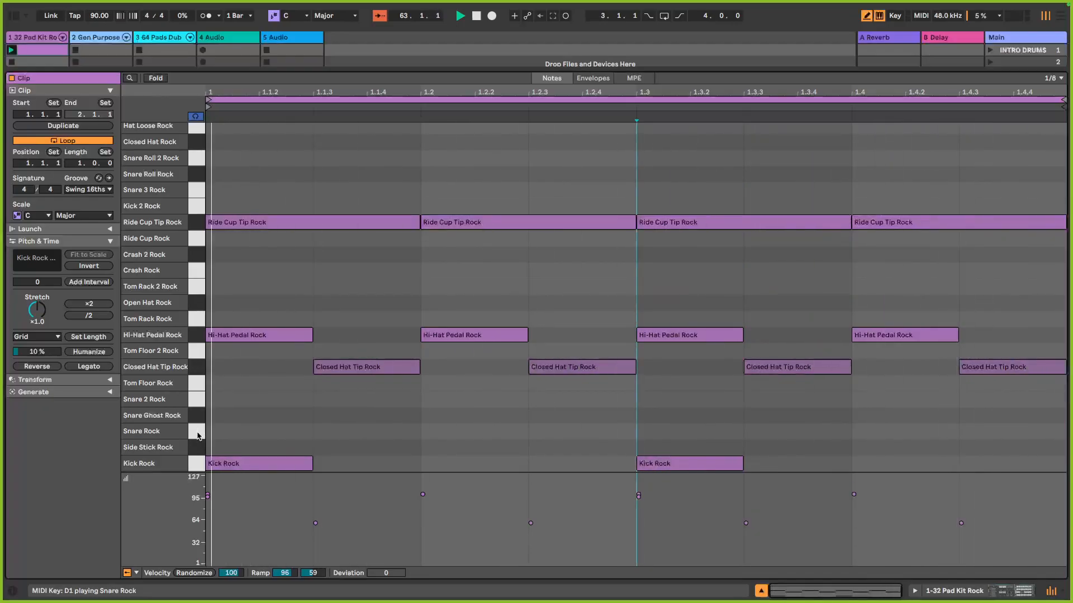
left_click(472, 427)
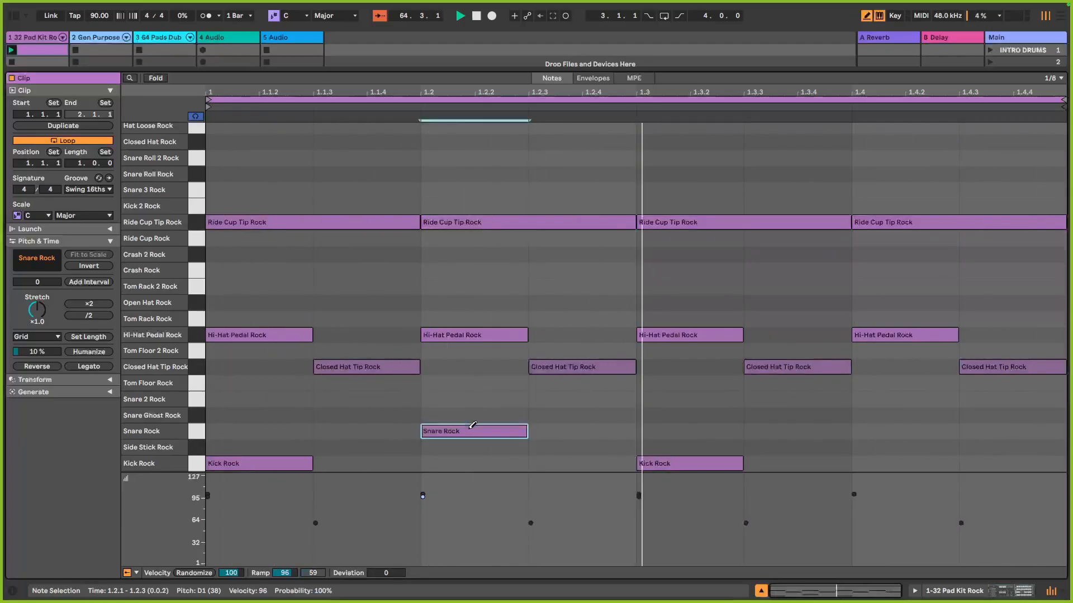
left_click(899, 428)
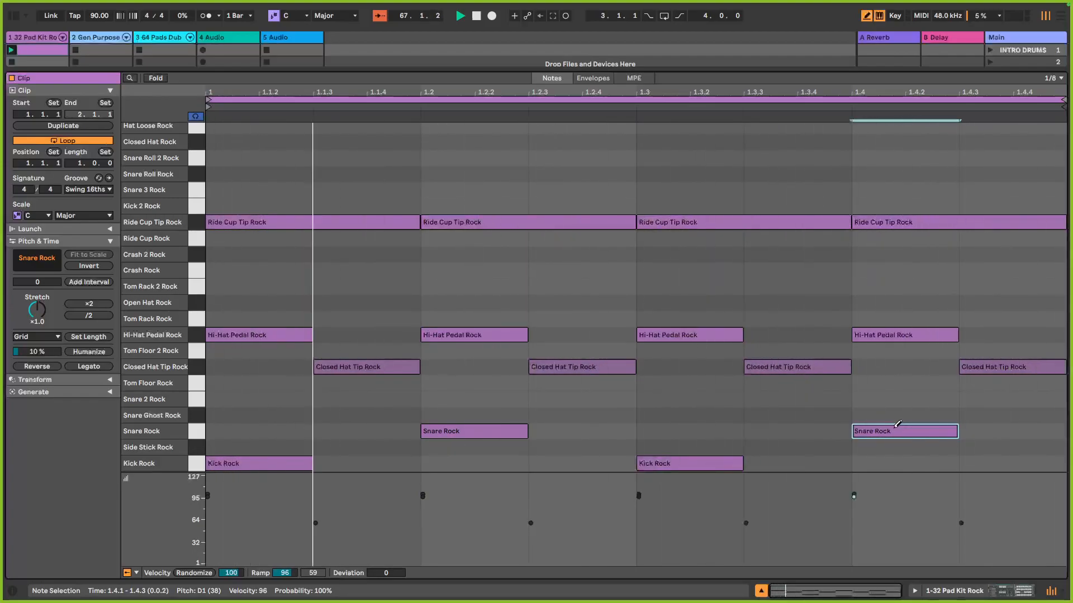
Select all Ride Cup Tip Rock notes and lower their velocity to 58.
left_click(195, 226)
mouse_move(230, 222)
left_mouse_down()
mouse_move(229, 235)
mouse_move(244, 215)
left_mouse_up()
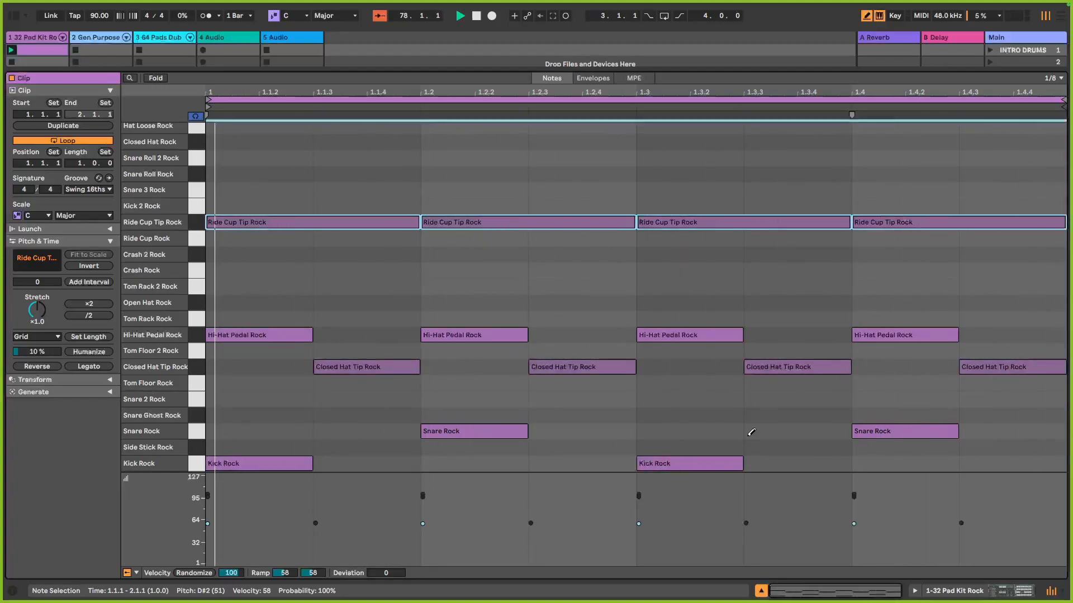
Leave Draw Mode and shift the Kick Rock note on beat 3 one eighth note later to 1.3.3.
key("b")
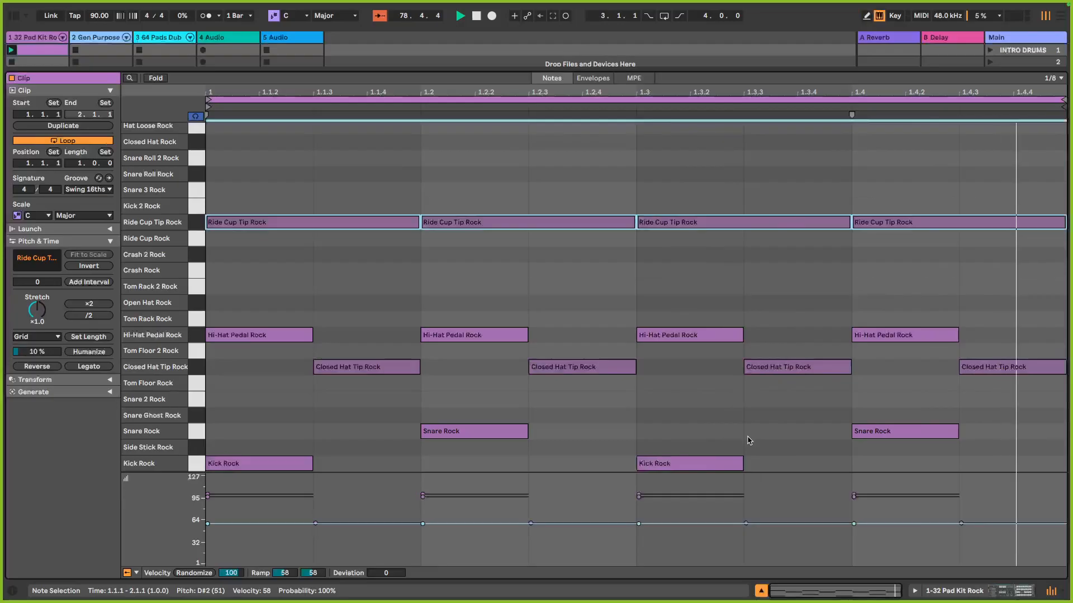
left_click(724, 467)
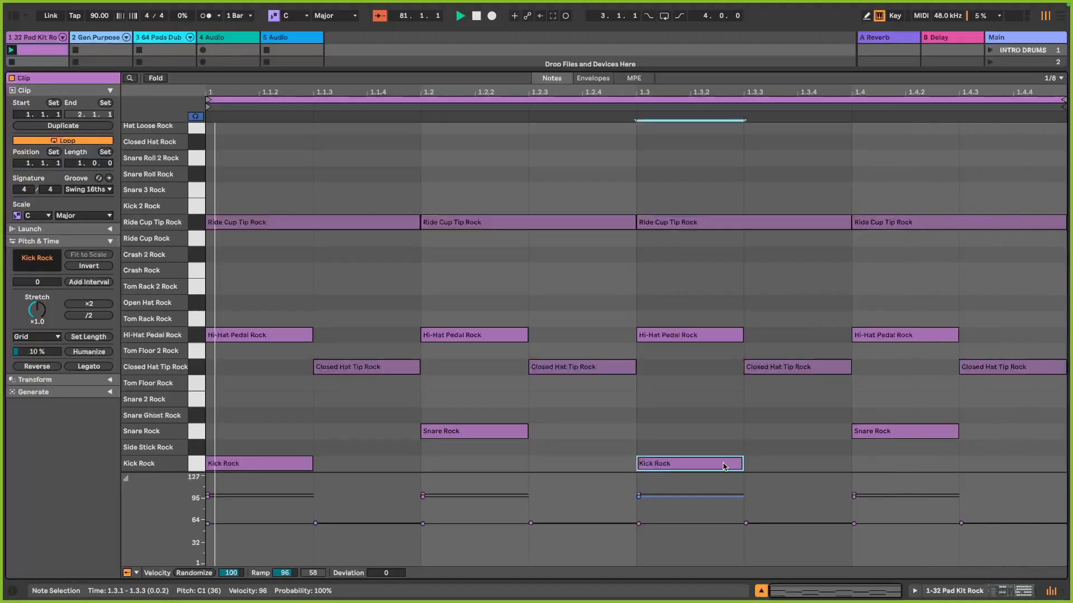
key("Right")
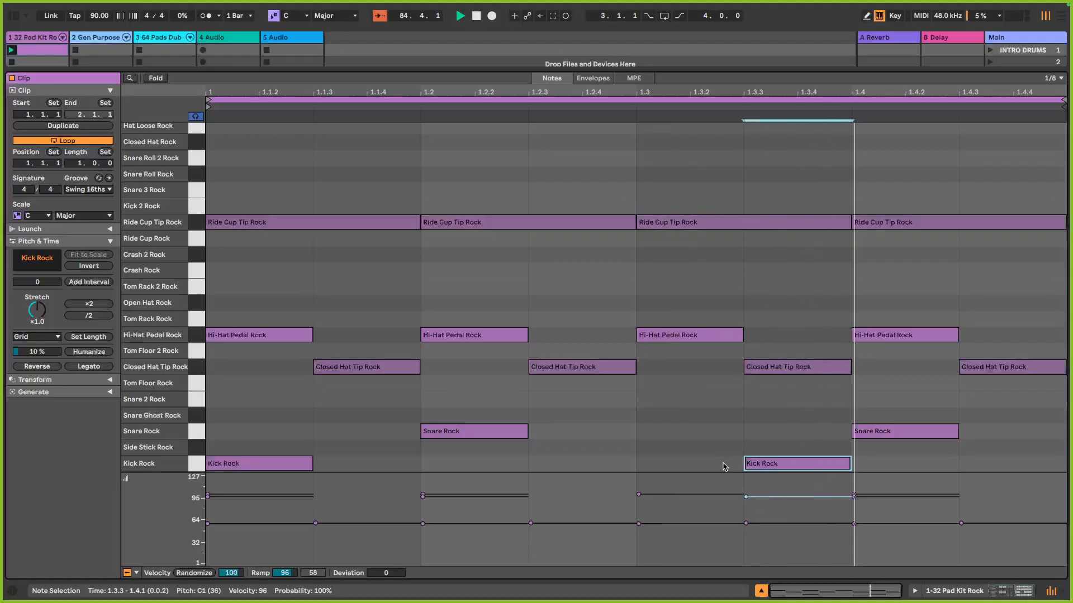
Try the second Kick Rock note at 1.2.3 and 1.4.3, and return it to 1.3.3.
key("Left")
key("Left")
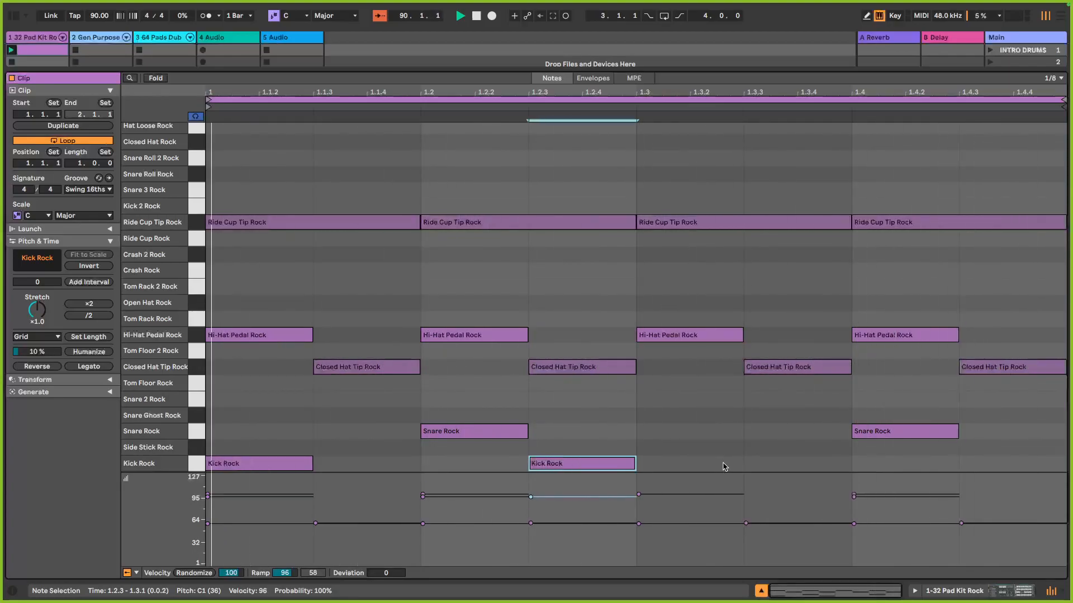
key("Right")
key("Right")
key("Right")
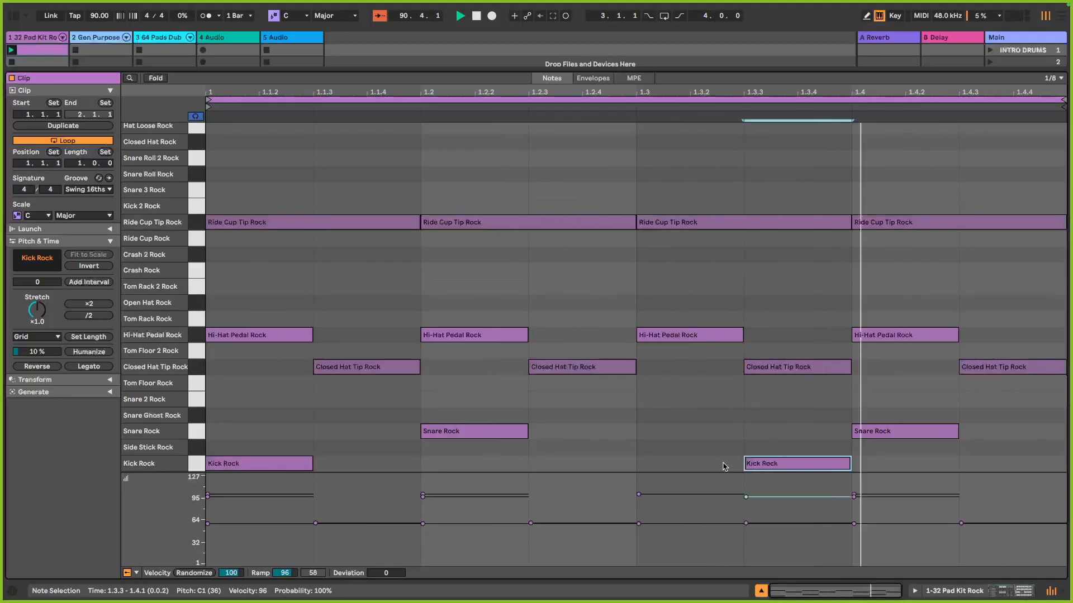
key("Right")
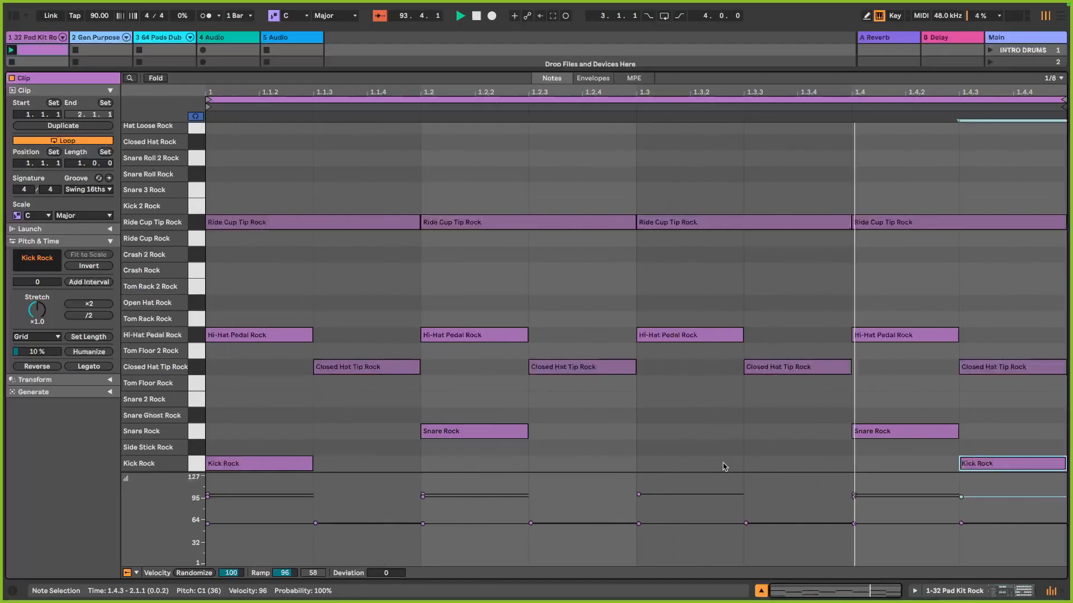
key("Left")
key("Left")
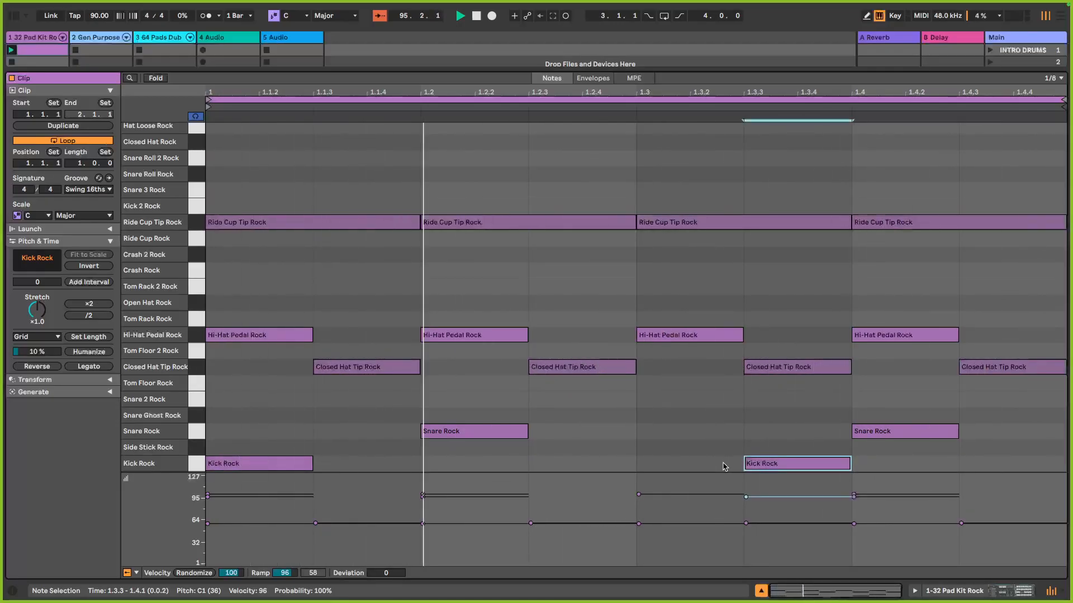
Draw an eighth-note Kick Rock hit at 1.2.3 and set its velocity to 84.
key("b")
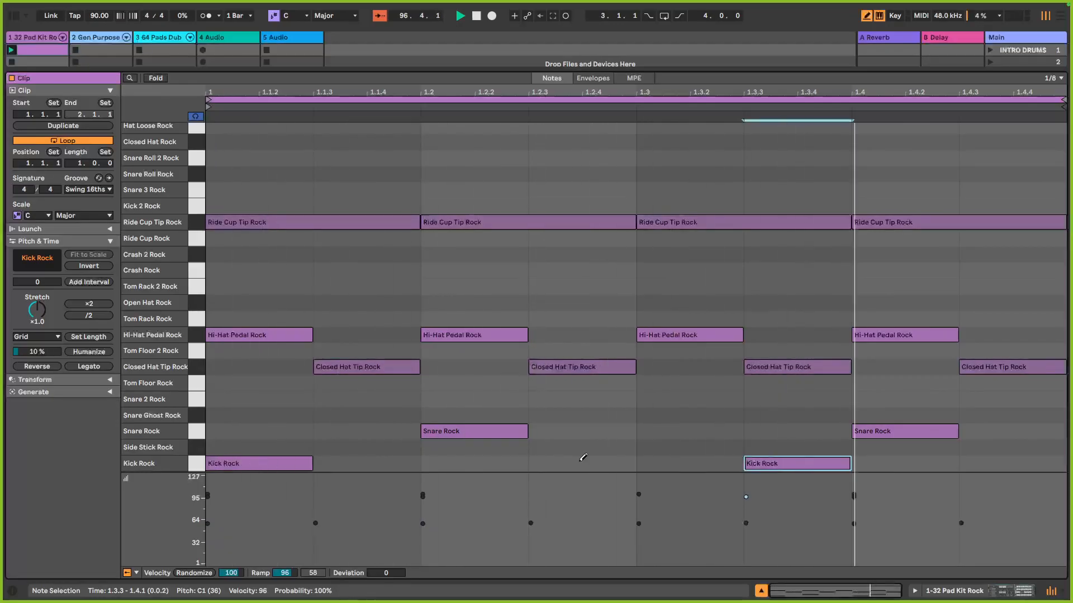
left_click(581, 460)
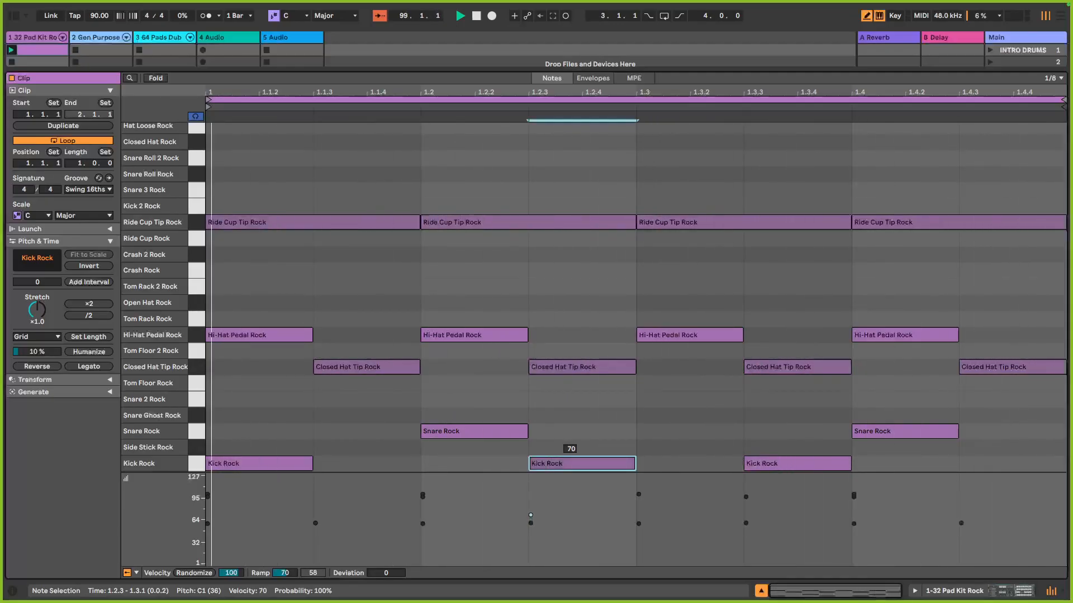
left_click_drag(596, 470, 598, 463)
Audition Snare Ghost Rock and draw eighth-note ghost hits at 1.1.3, 1.3.1 and 1.4.3 with a velocity of 26.
left_click(200, 419)
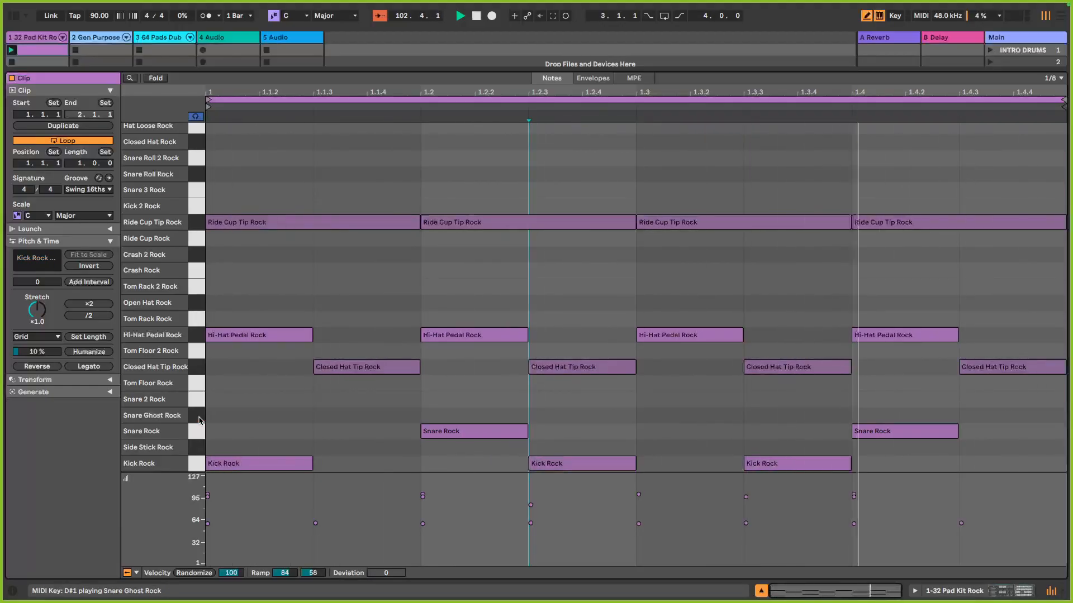
left_click(358, 416)
left_click_drag(358, 418, 358, 449)
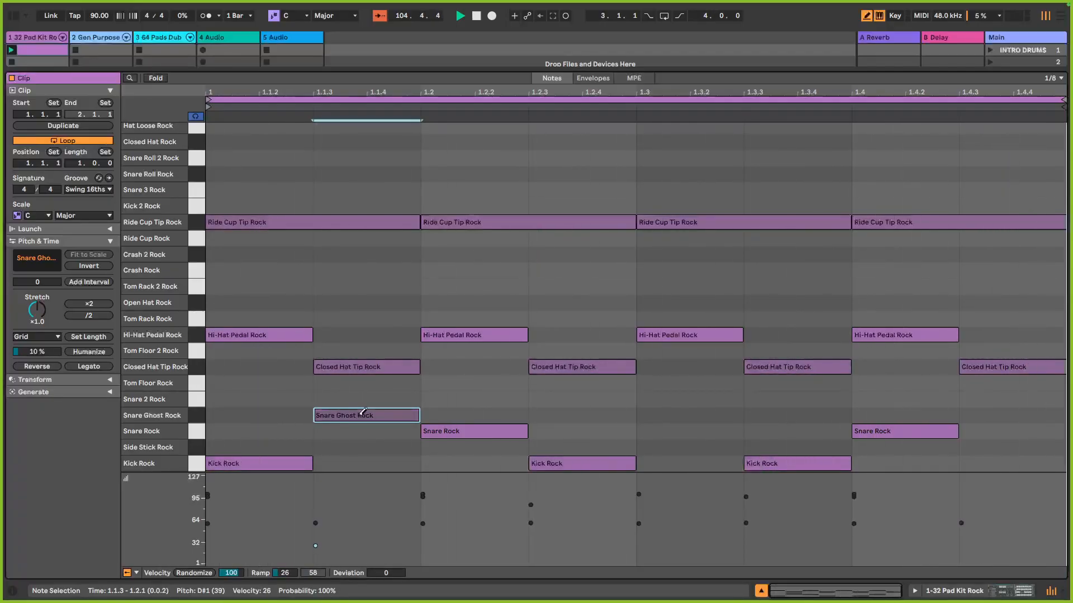
left_click(695, 413)
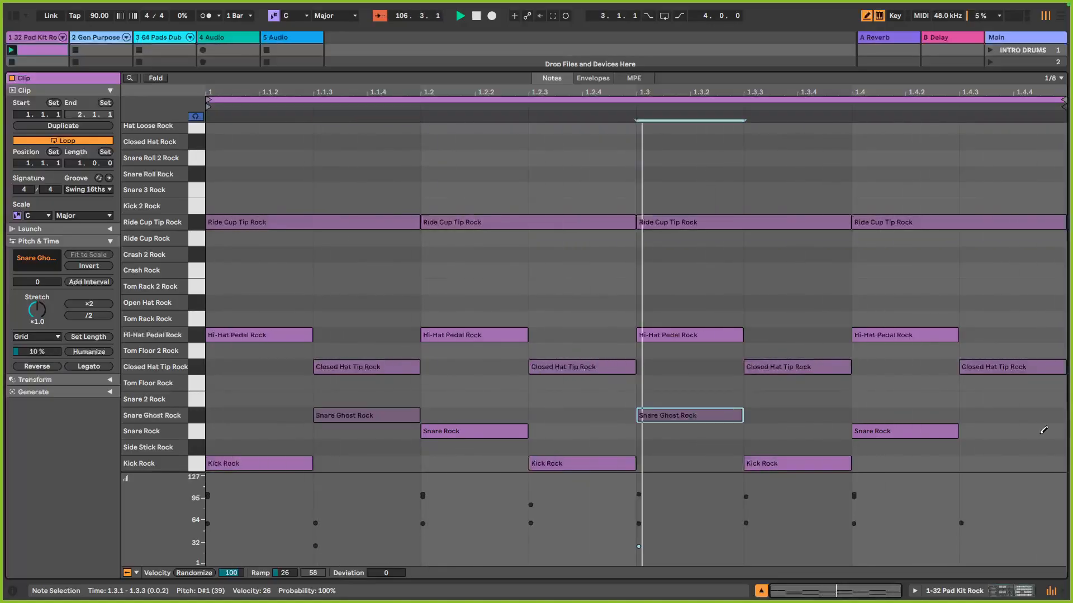
left_click(1010, 416)
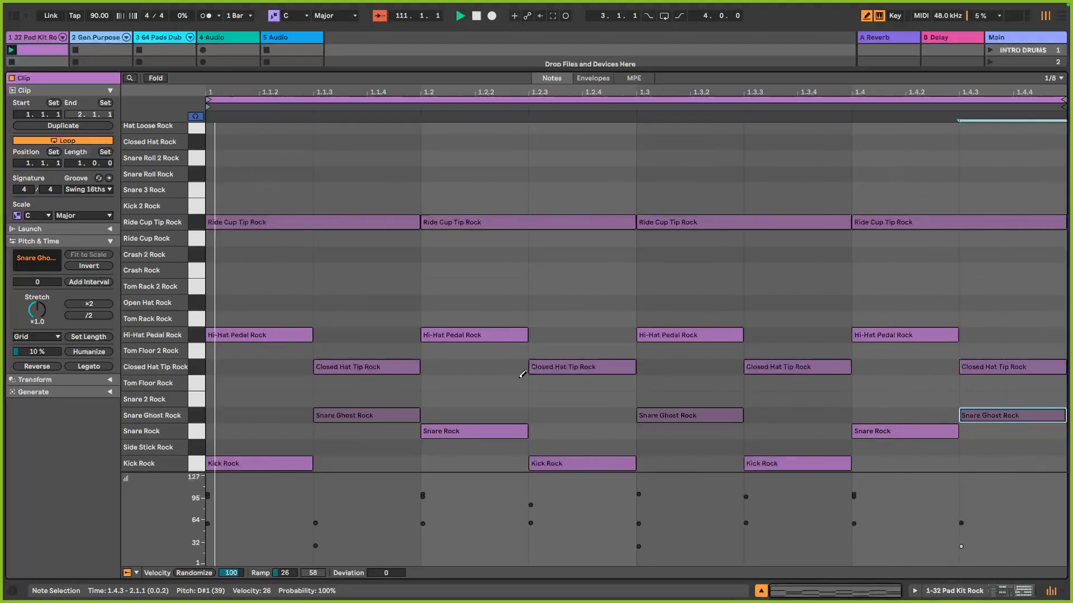
Extend the clip's loop length to 2 bars and duplicate all notes of bar 1 into bar 2.
left_click(82, 164)
type("2")
key("Return")
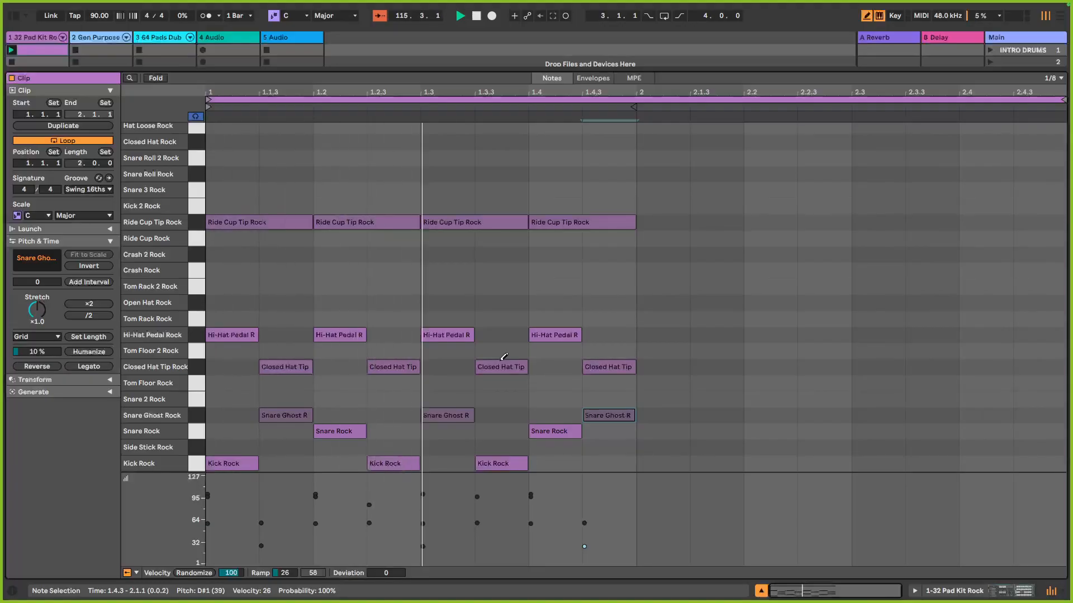
key("b")
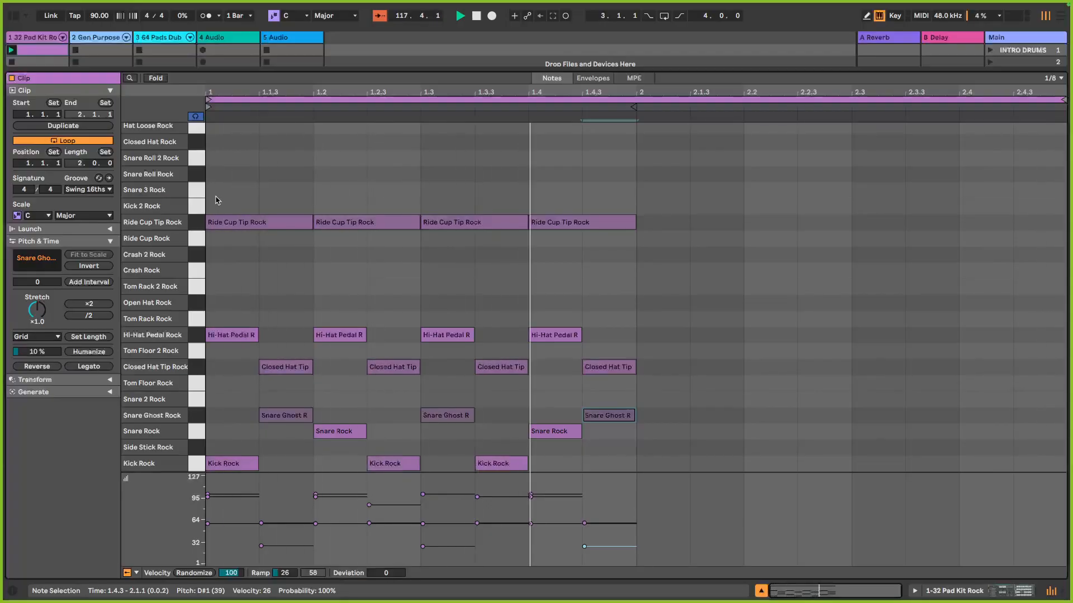
key("ctrl+a")
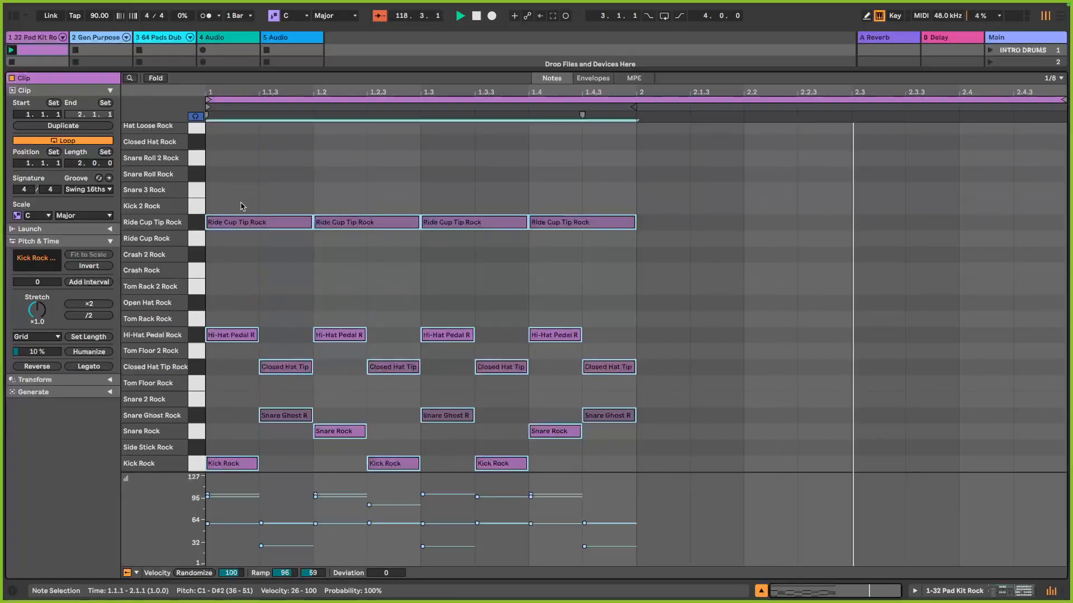
key("ctrl+d")
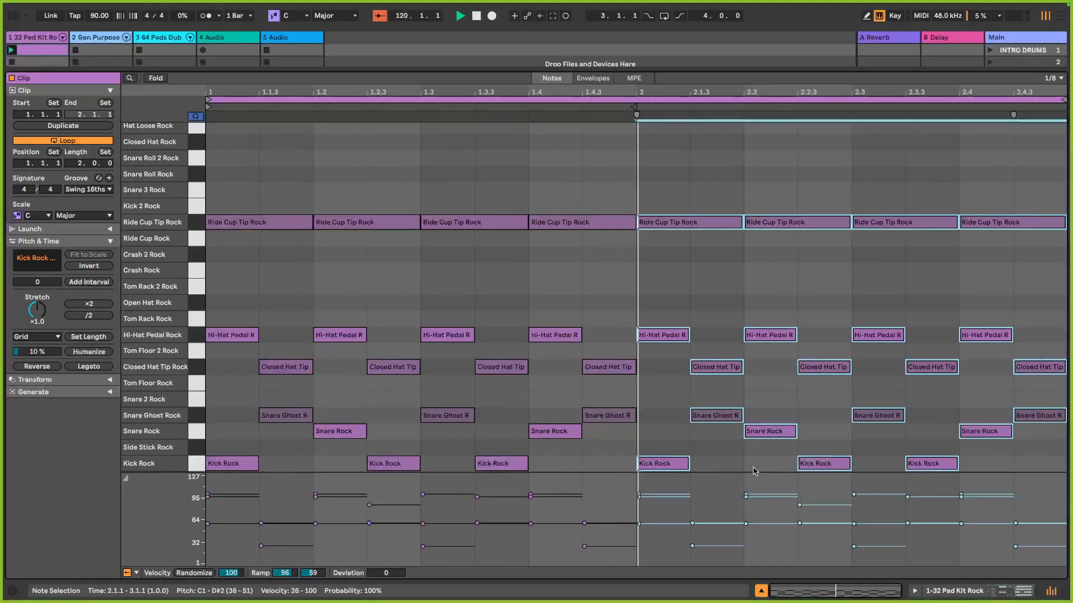
In bar 2, move the Kick Rock notes at 2.1.1 and 2.3.3 to 2.1.3 and 2.4.3, and the first ghost snare to 2.1.1.
left_click(665, 467)
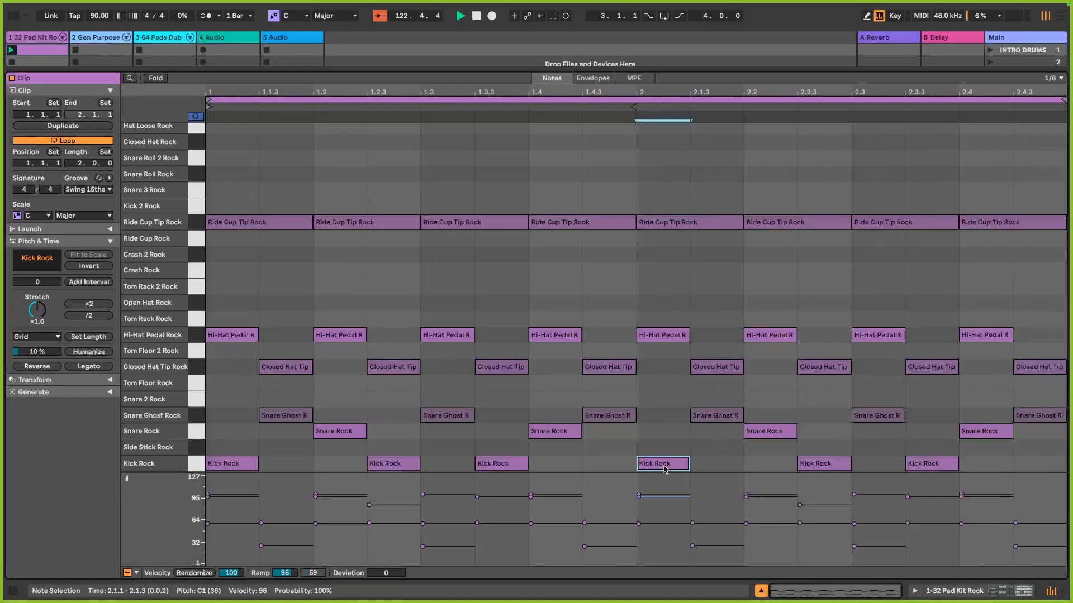
left_click_drag(664, 467, 719, 467)
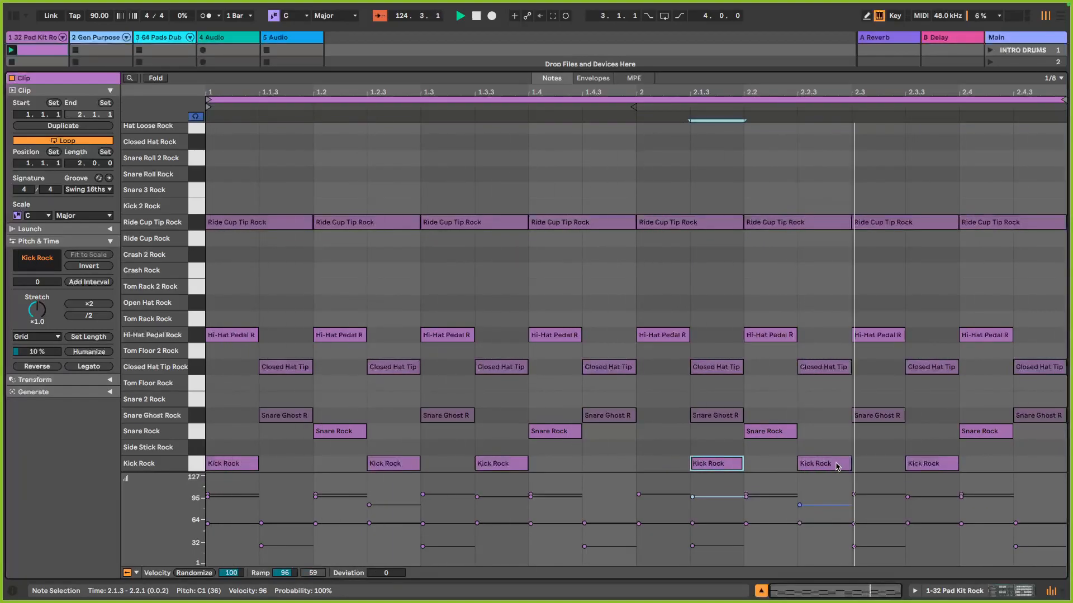
left_click(940, 467)
key("Right")
key("Right")
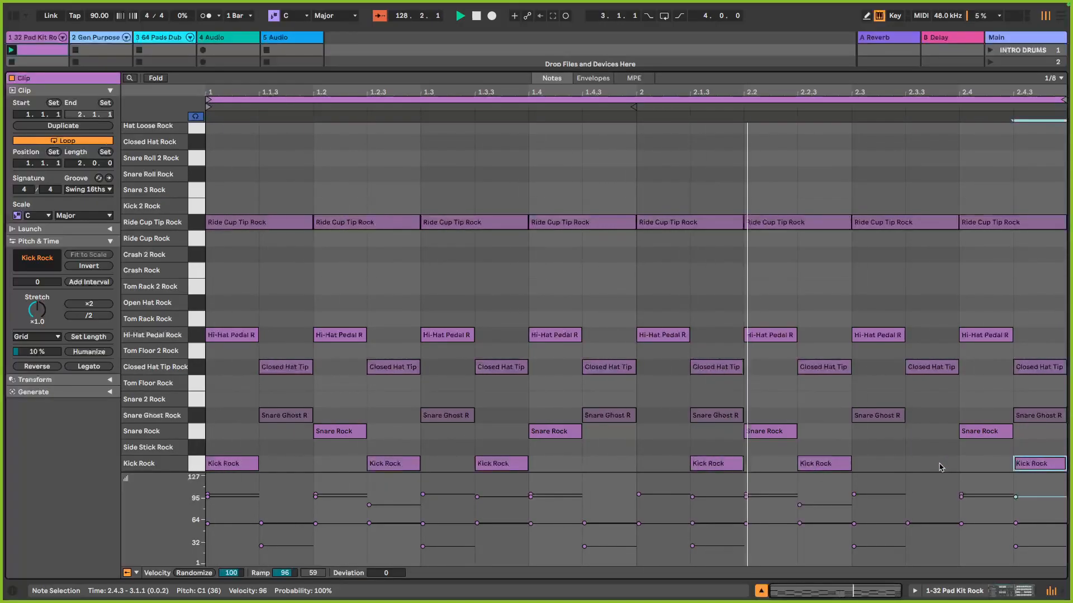
left_click(708, 418)
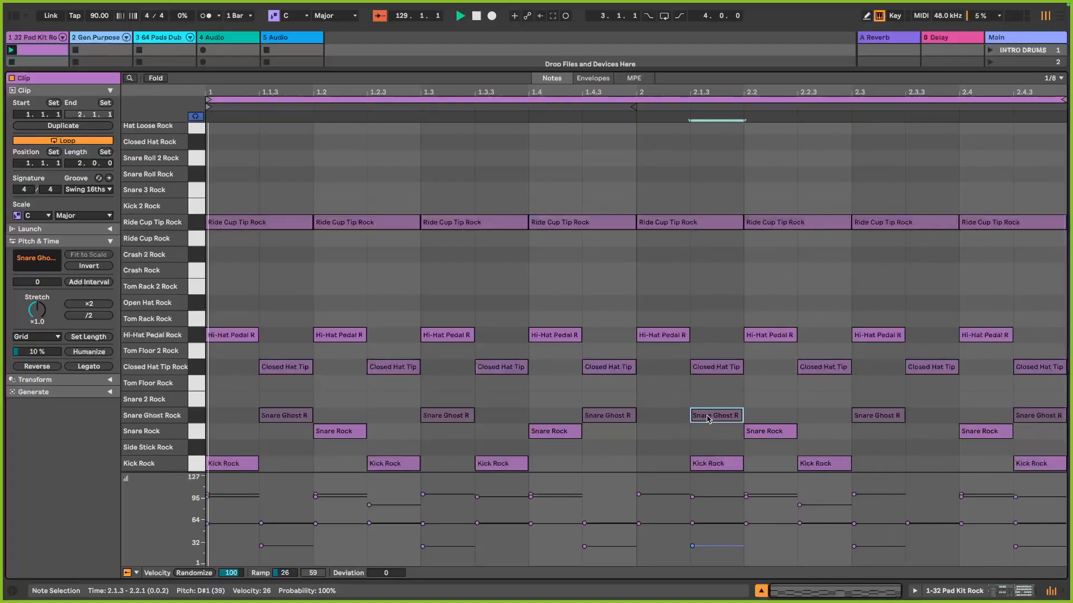
left_click_drag(708, 419, 654, 419)
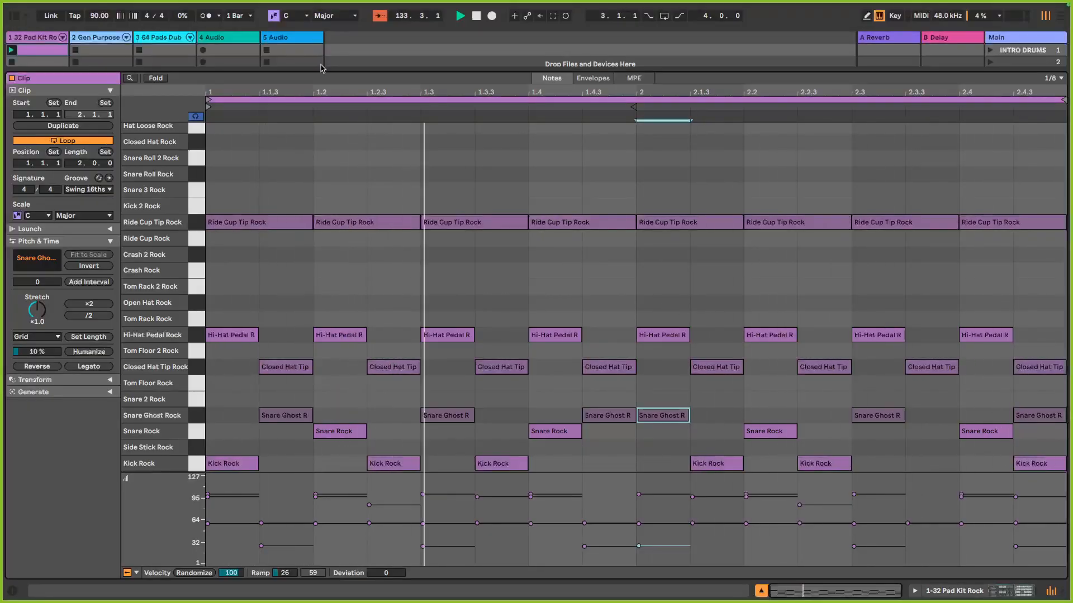
Duplicate the drum clip into the second slot of its track and show the copy's notes.
key("super+alt+l")
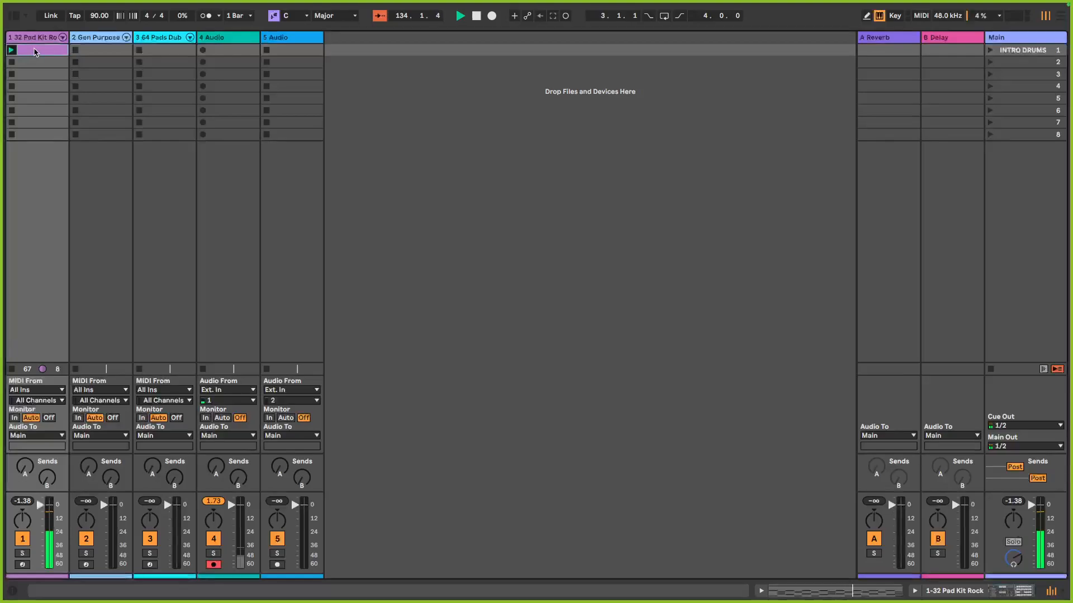
key("super+d")
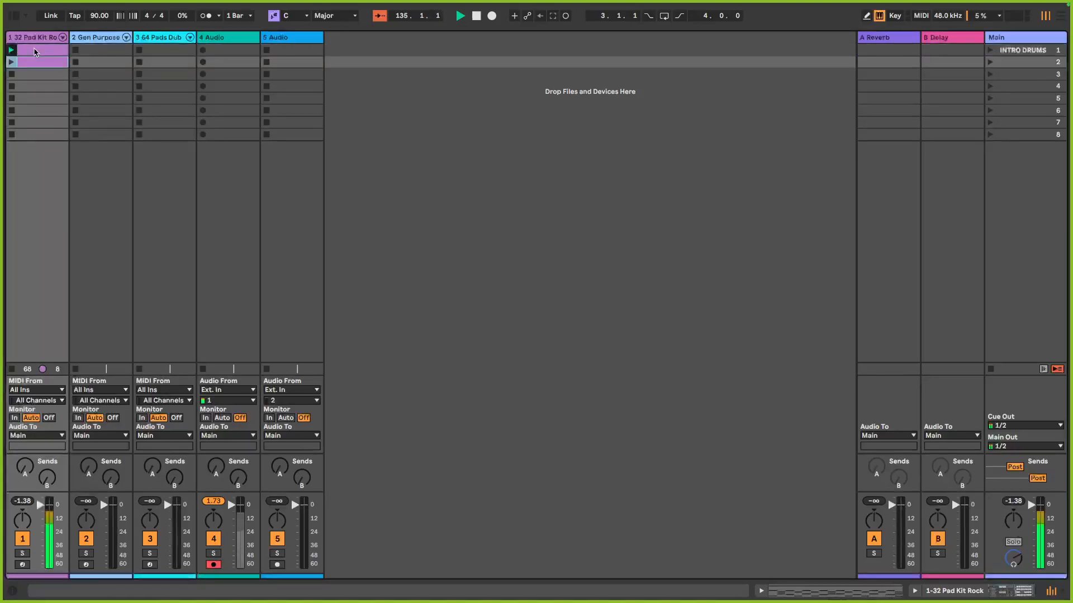
key("super+alt+l")
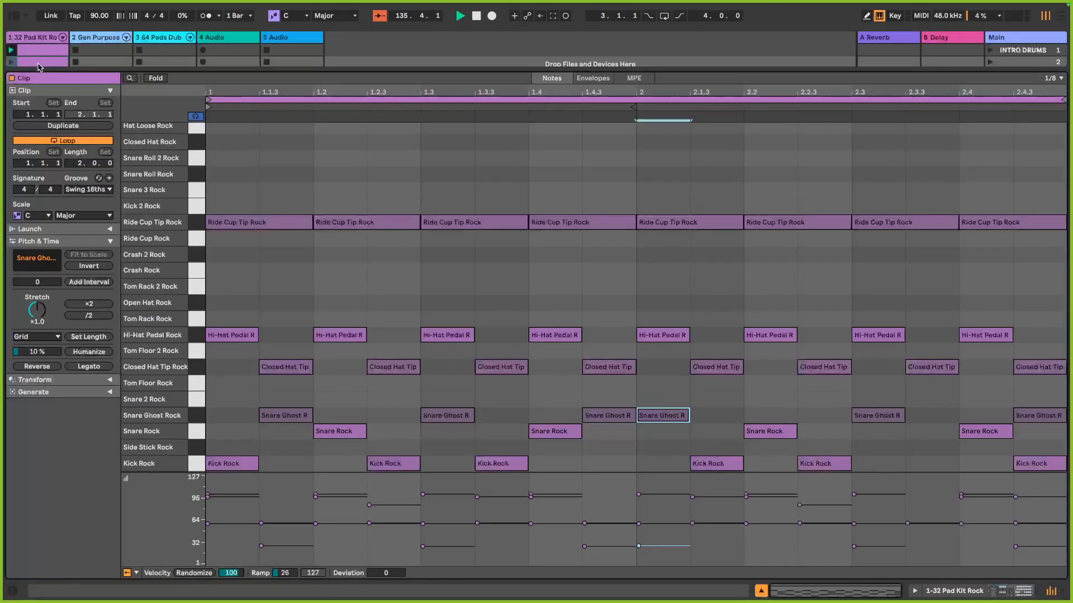
Set the note grid to 1/16 and shorten all Hi-Hat Pedal Rock and Closed Hat Tip Rock notes to sixteenths.
left_click(1061, 79)
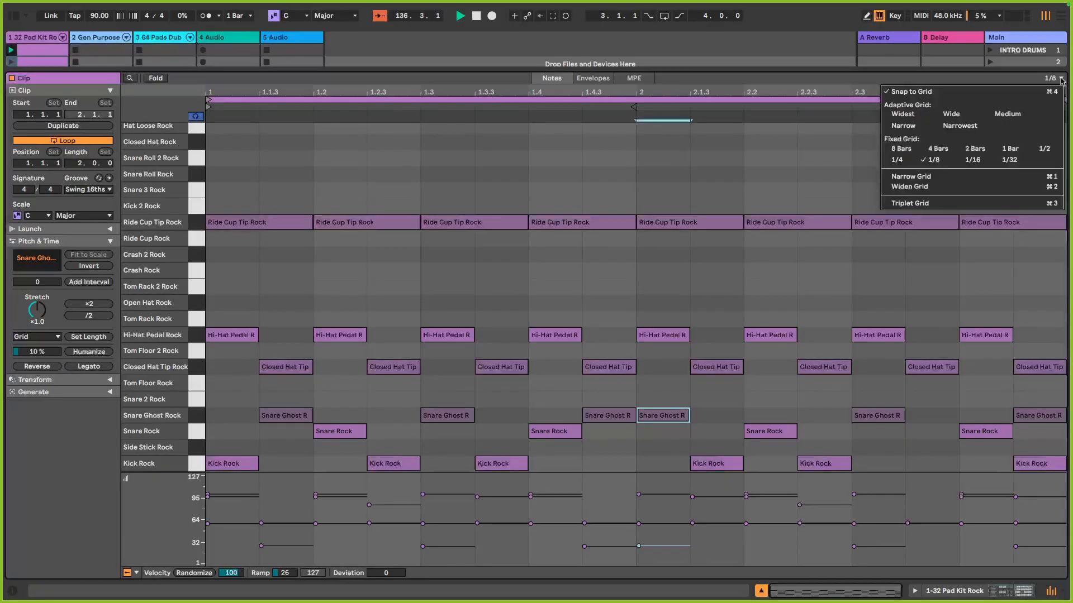
left_click(972, 160)
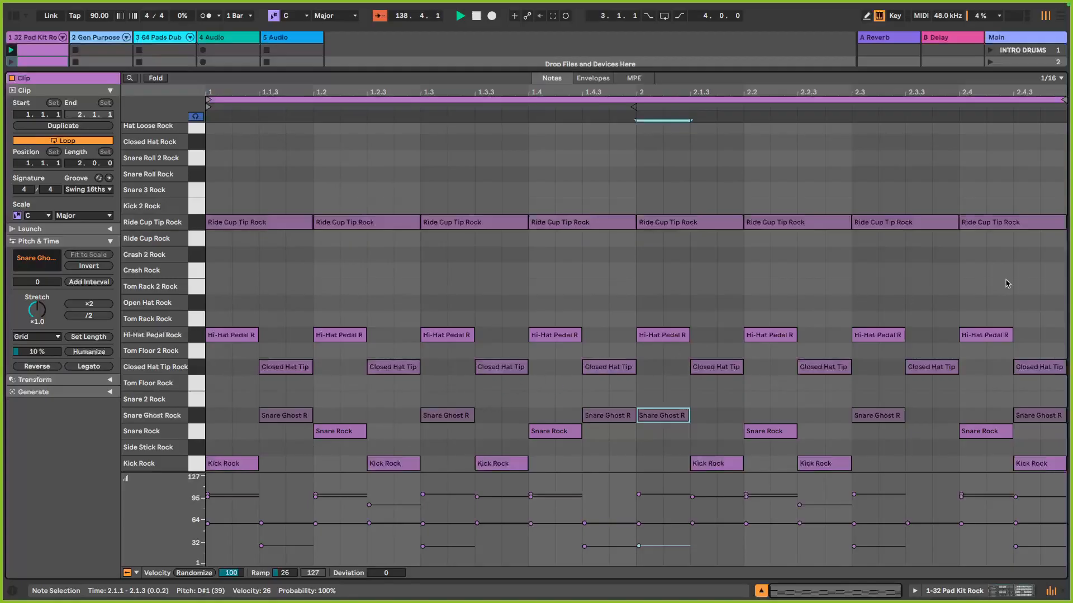
left_click(199, 339)
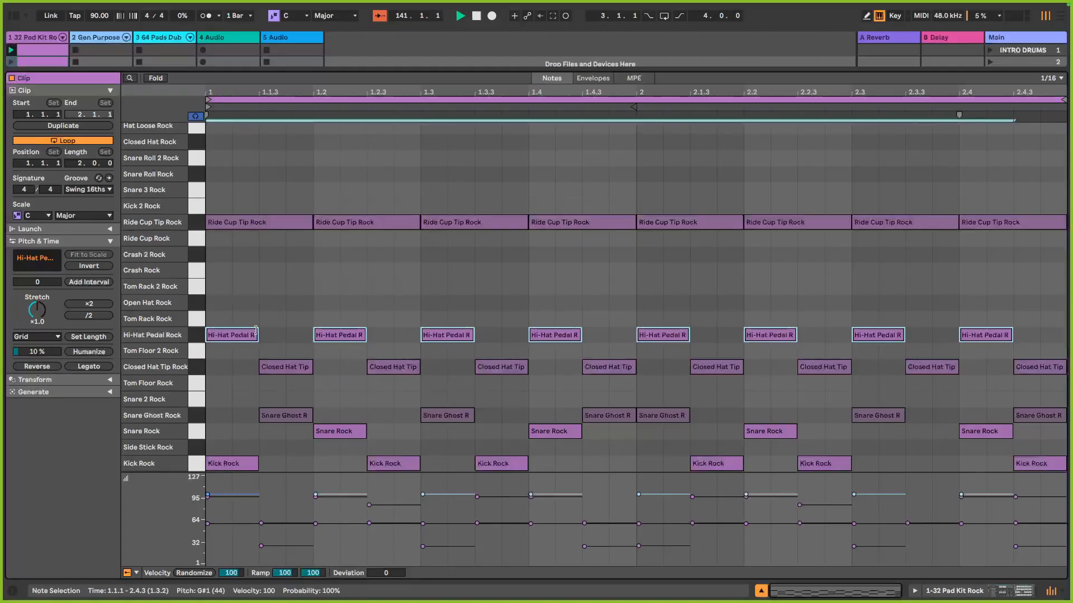
left_click_drag(253, 333, 229, 334)
left_click(200, 371)
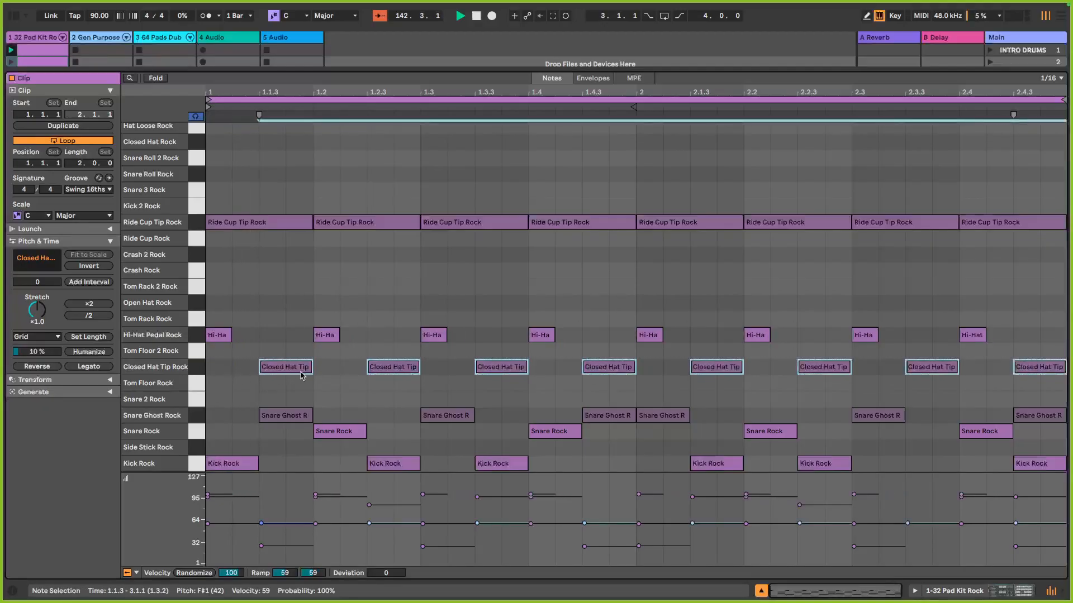
left_click_drag(310, 364, 284, 364)
Shorten all Snare Ghost Rock, Snare Rock and Kick Rock notes to sixteenths.
left_click(195, 418)
left_click_drag(311, 415, 285, 415)
left_click(196, 434)
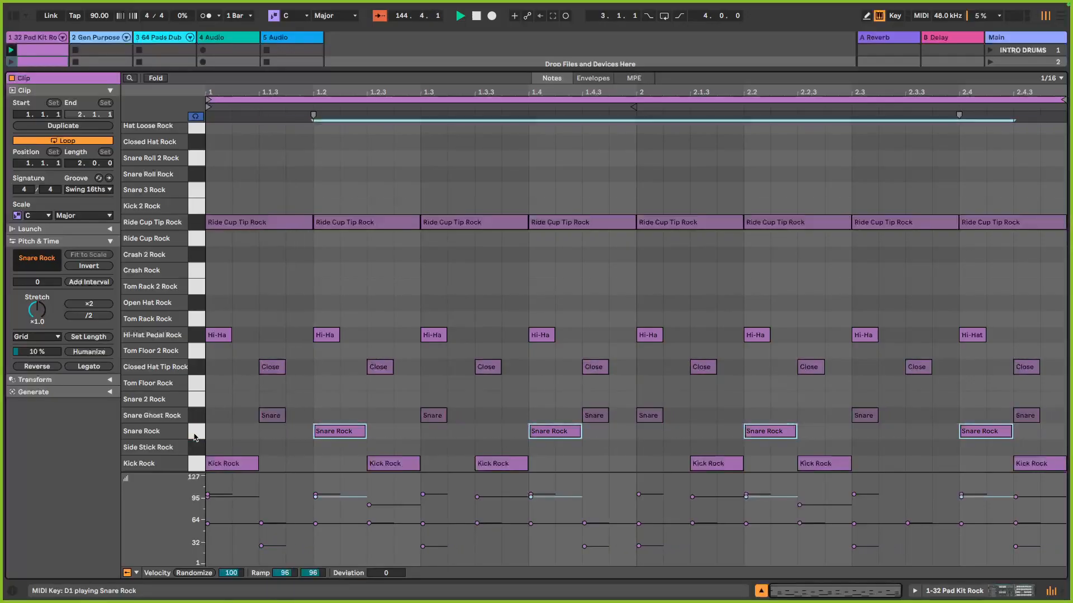
left_click_drag(363, 430, 339, 430)
left_click(193, 465)
left_click_drag(257, 461, 231, 462)
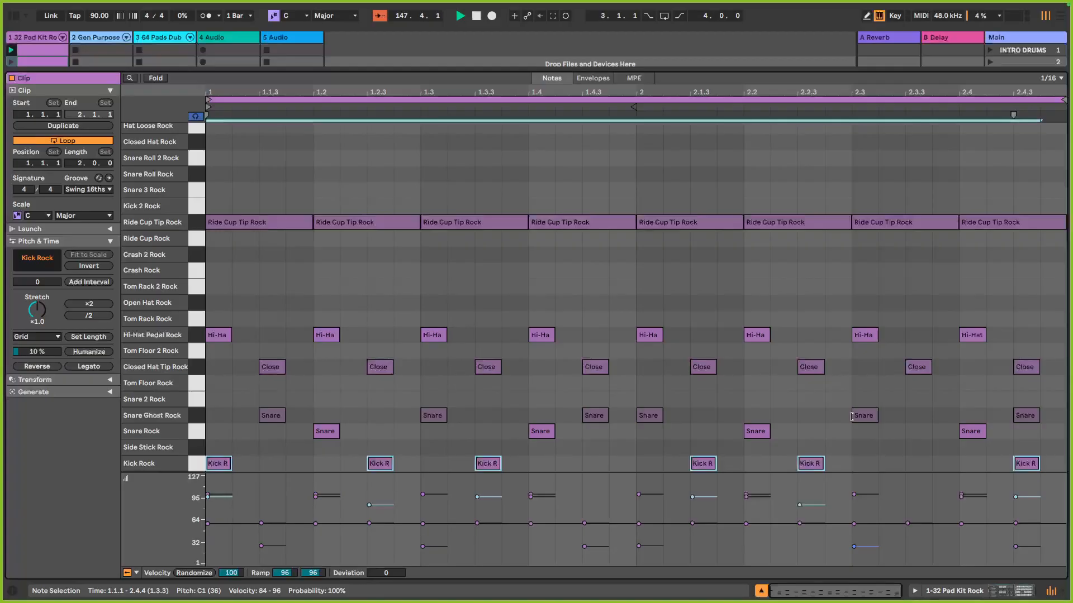
Launch the second clip and shift its Kick Rock note at 1.2.3 one sixteenth later to 1.2.4.
left_click(11, 62)
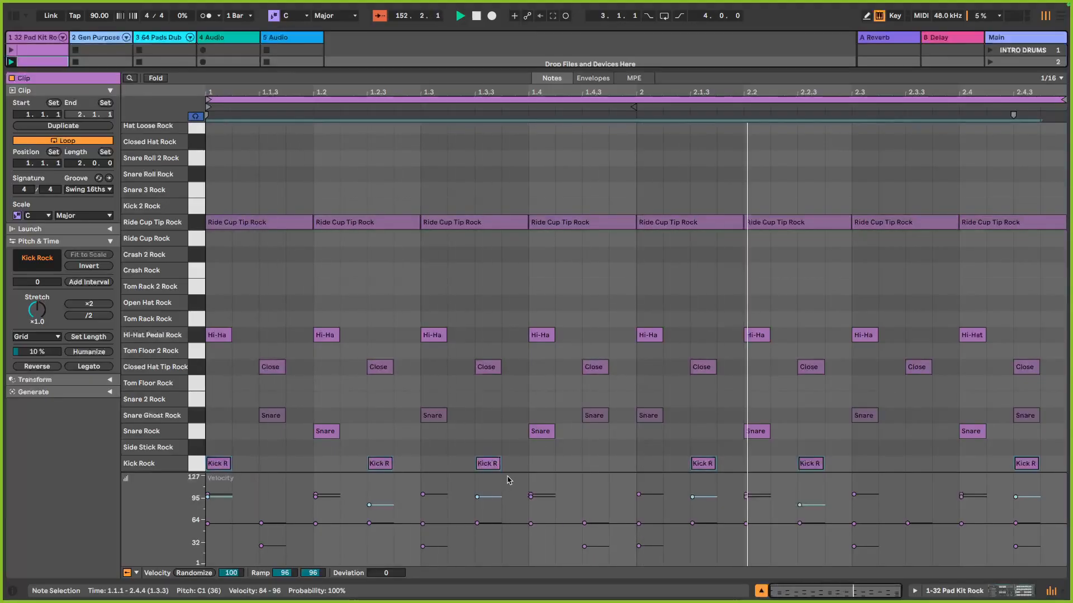
left_click(388, 470)
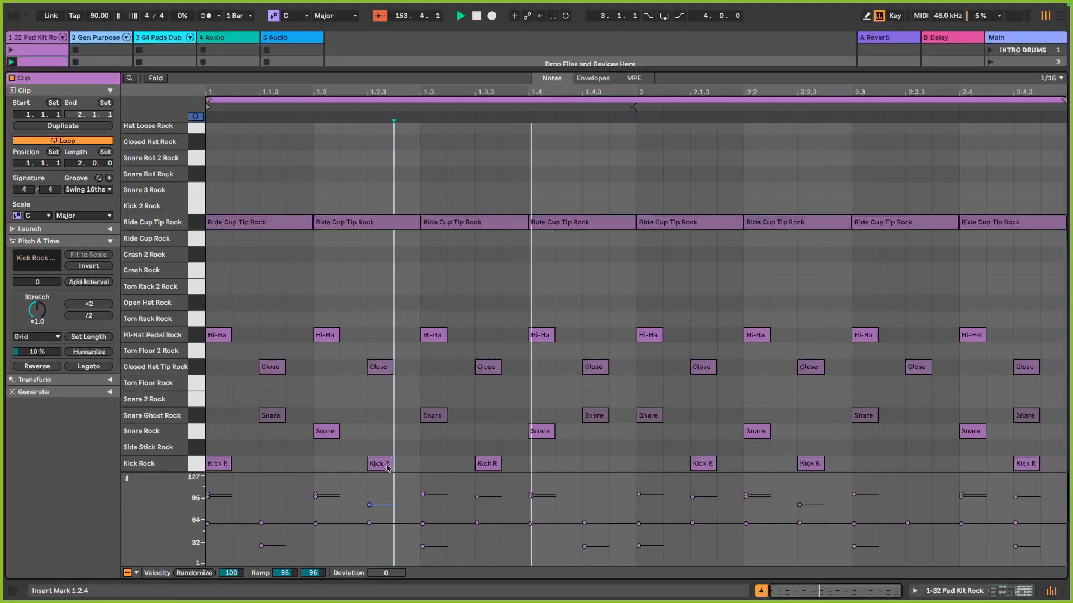
left_click(388, 468)
key("Right")
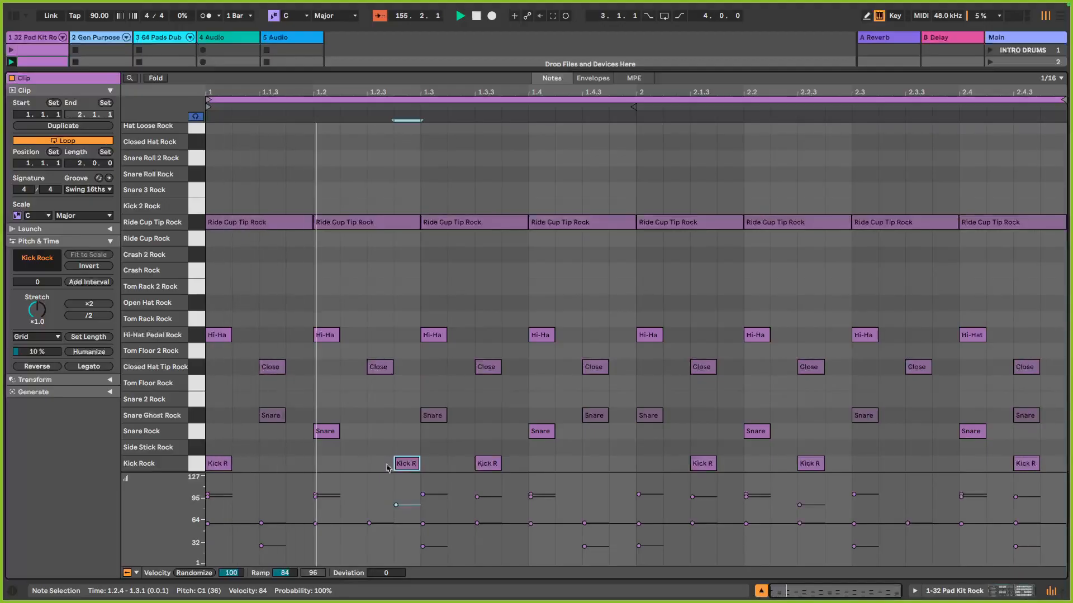
Move the Kick Rock note at 2.1.3 back into bar 1, to 1.4.2 just after the beat 4 snare.
left_click(702, 466)
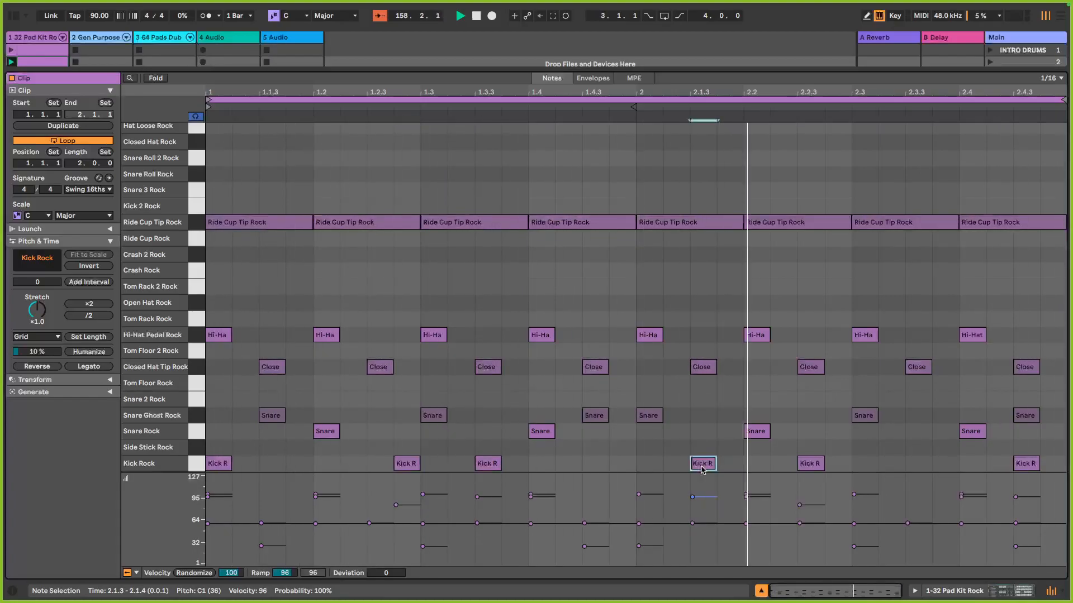
key("Left")
key("Left")
key("Left")
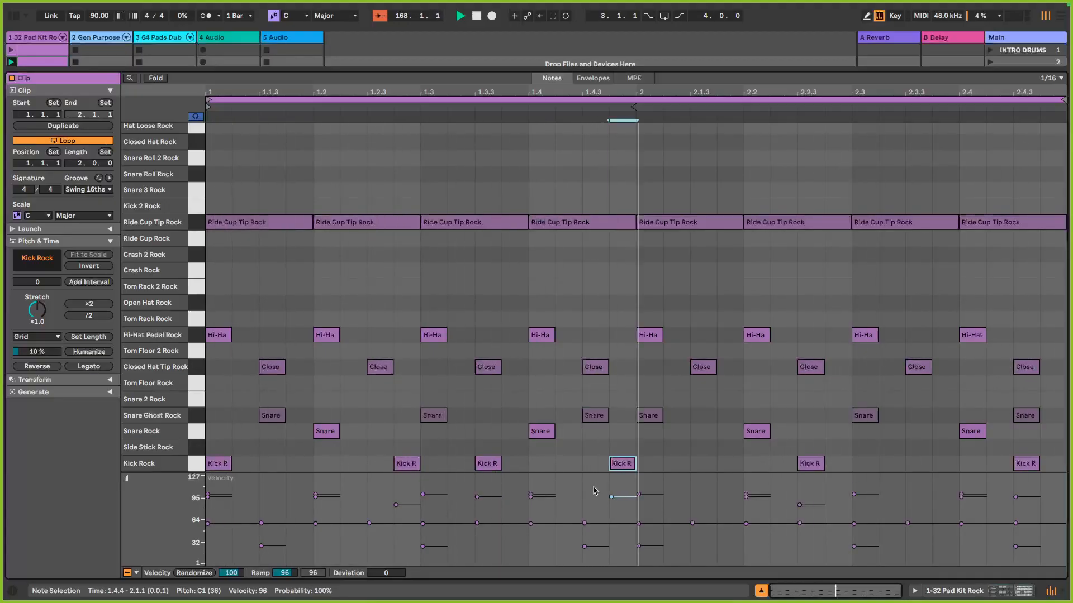
key("Left")
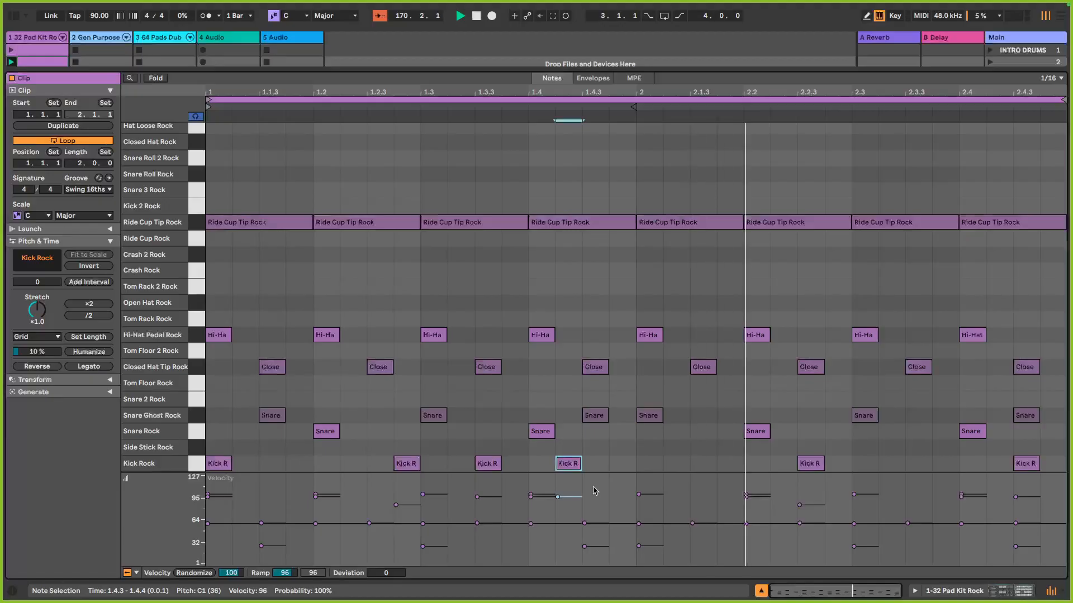
left_click(662, 467)
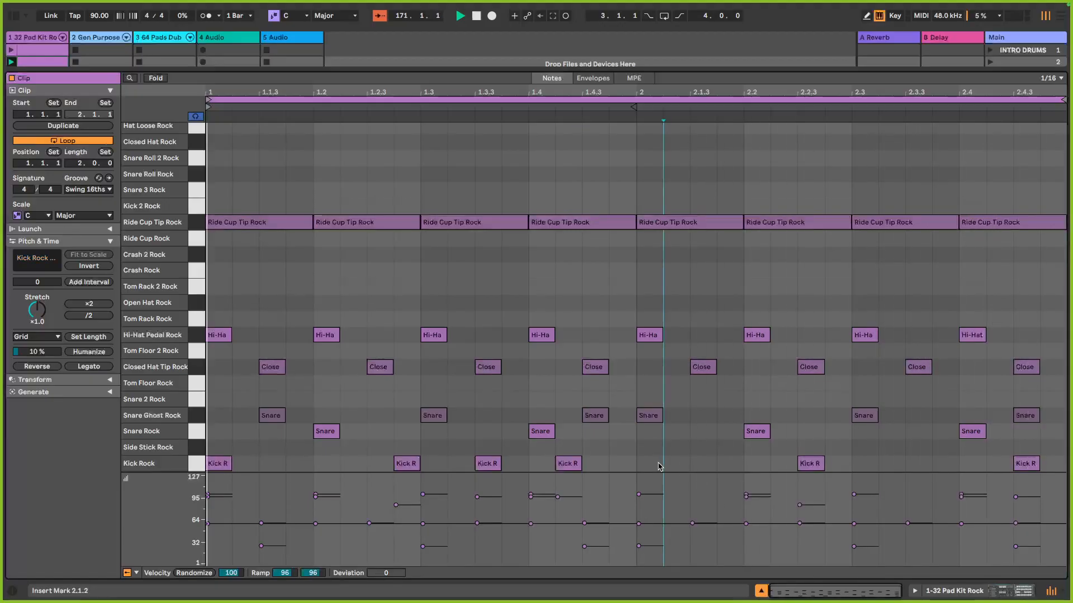
Draw a sixteenth Kick Rock note at 2.1.1 and set its velocity to 90.
key("b")
left_click(656, 462)
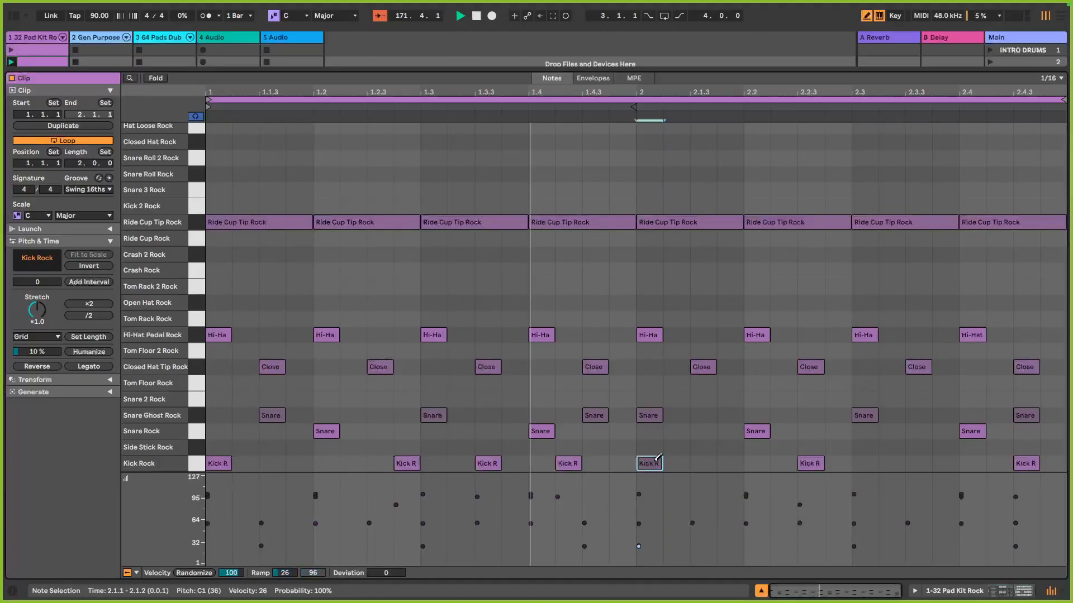
left_click_drag(654, 462, 654, 426)
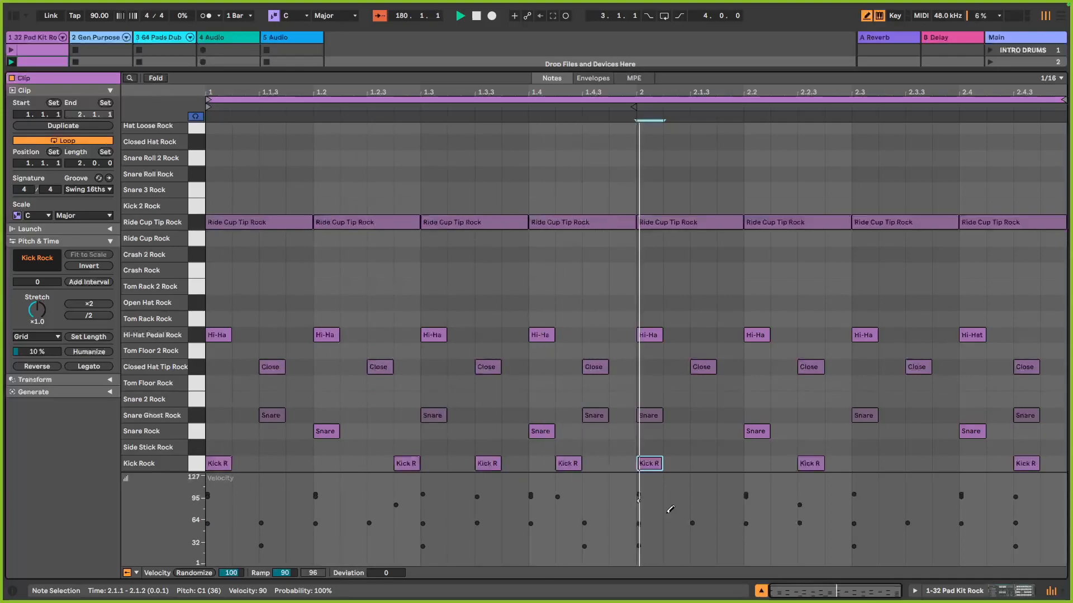
double_click(548, 71)
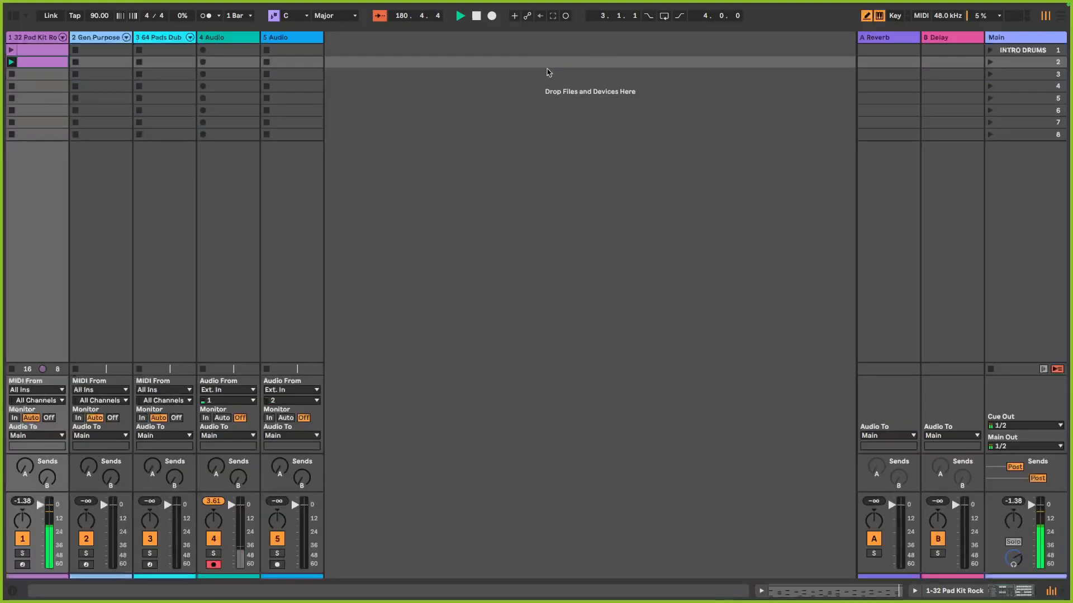
right_click(31, 65)
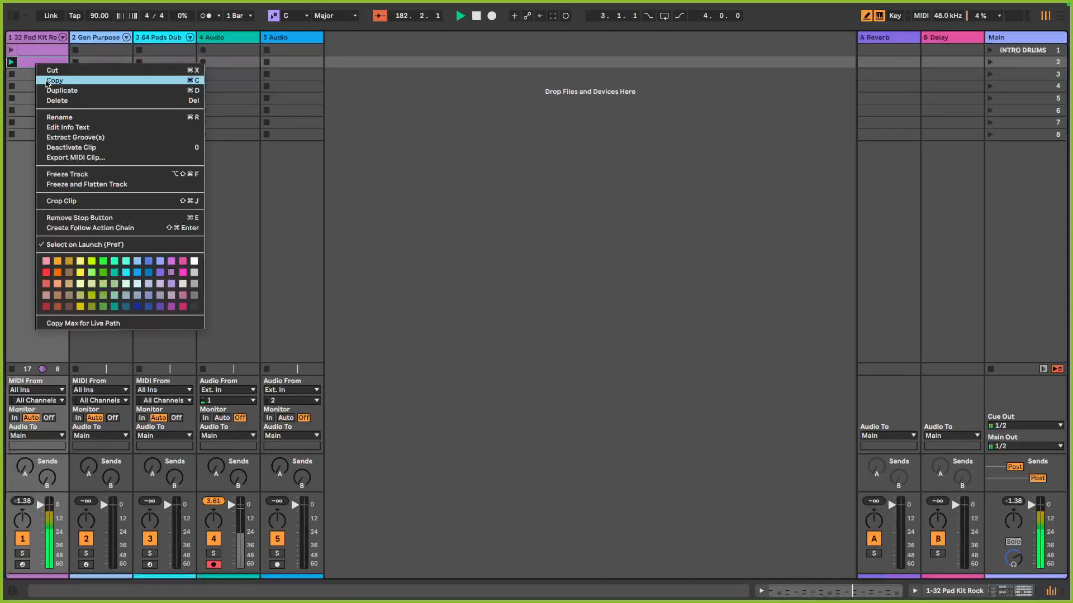
left_click(30, 68)
double_click(29, 67)
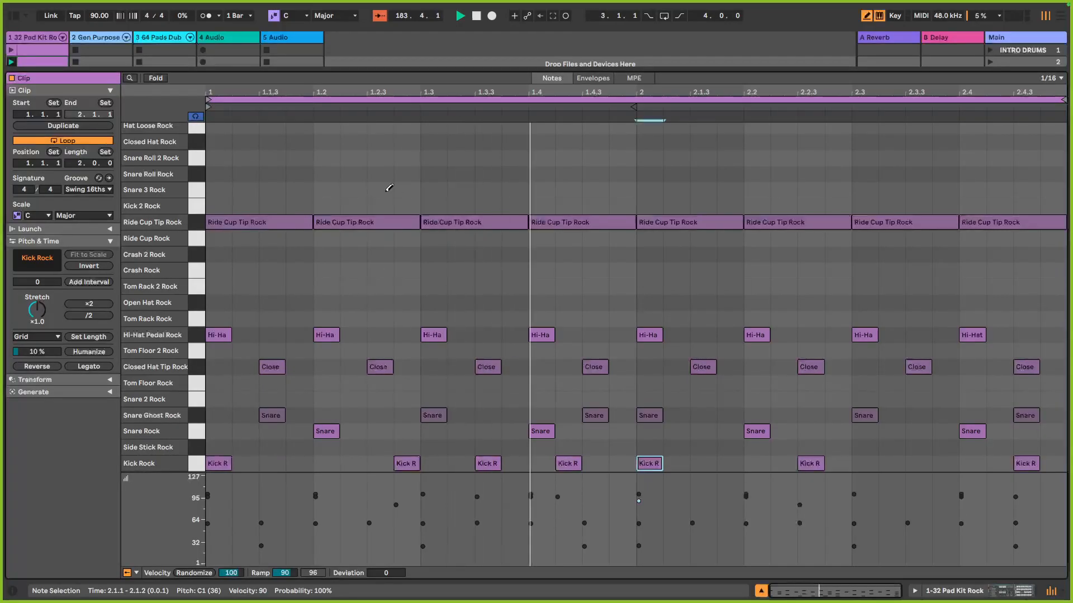
Set the Live Set tempo to 100 BPM.
left_click(96, 17)
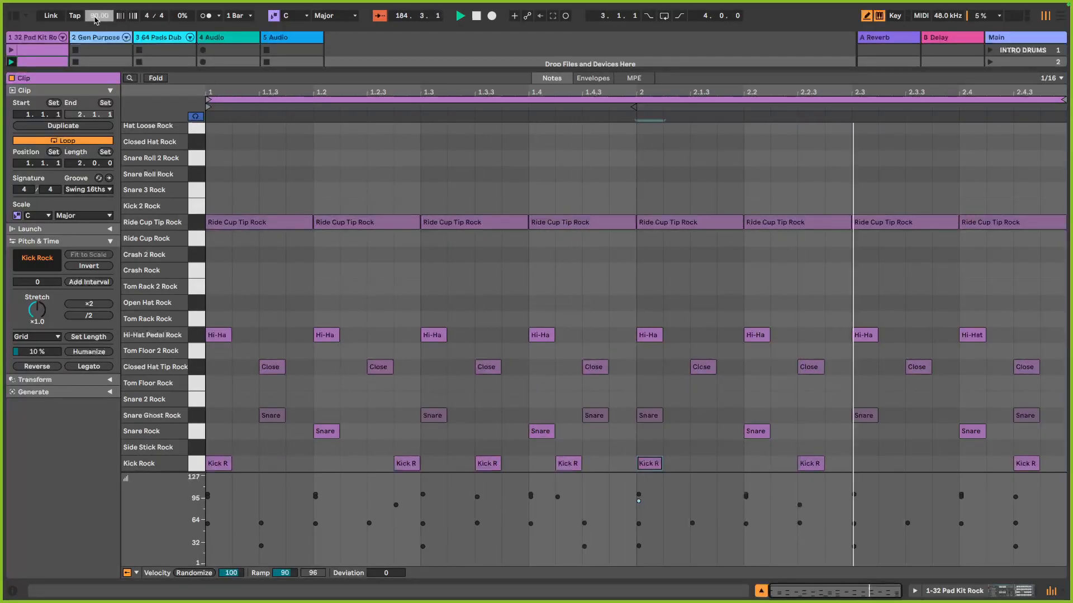
type("10")
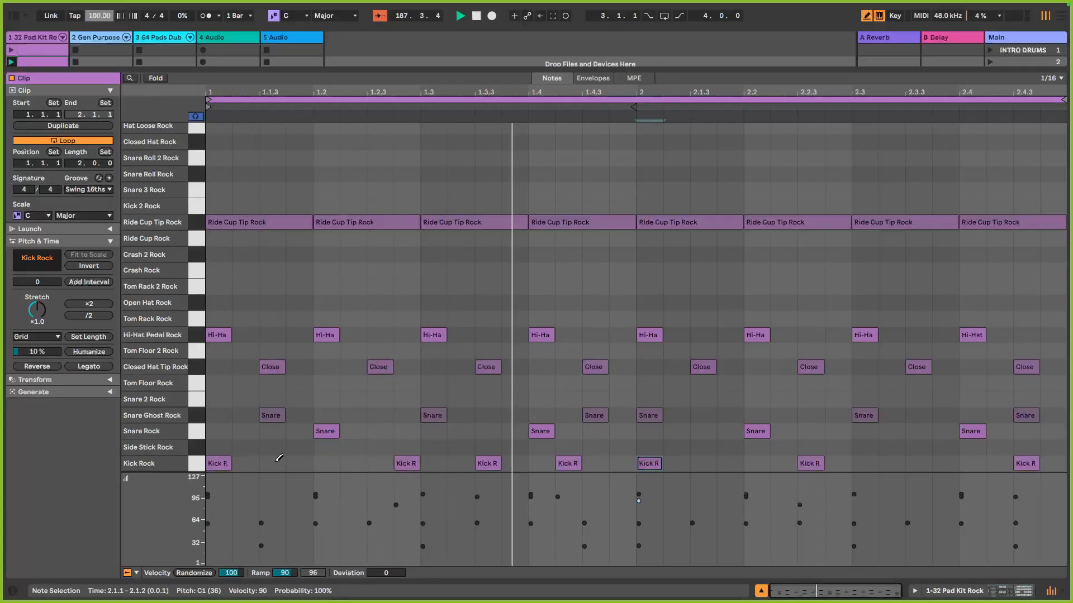
Replace bar 1's Snare Ghost Rock notes with sixteenths at velocity 50 on 1.1.2, 1.1.4, 1.2.2, 1.3.2, 1.3.4 and 1.4.4.
left_click(196, 415)
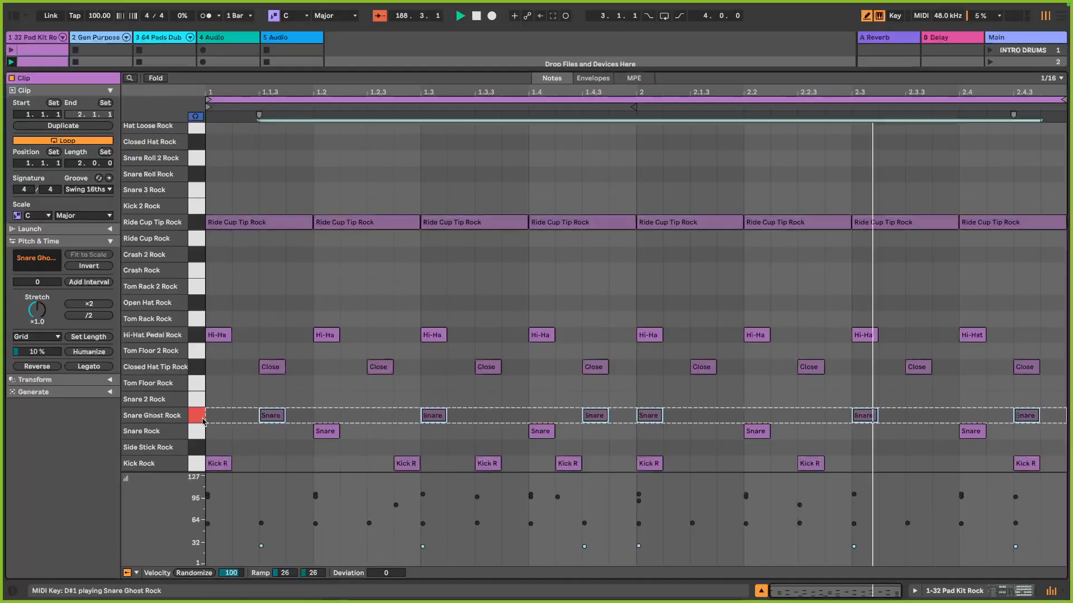
left_click(241, 415)
left_click_drag(241, 415, 241, 438)
left_click(299, 415)
left_click(352, 415)
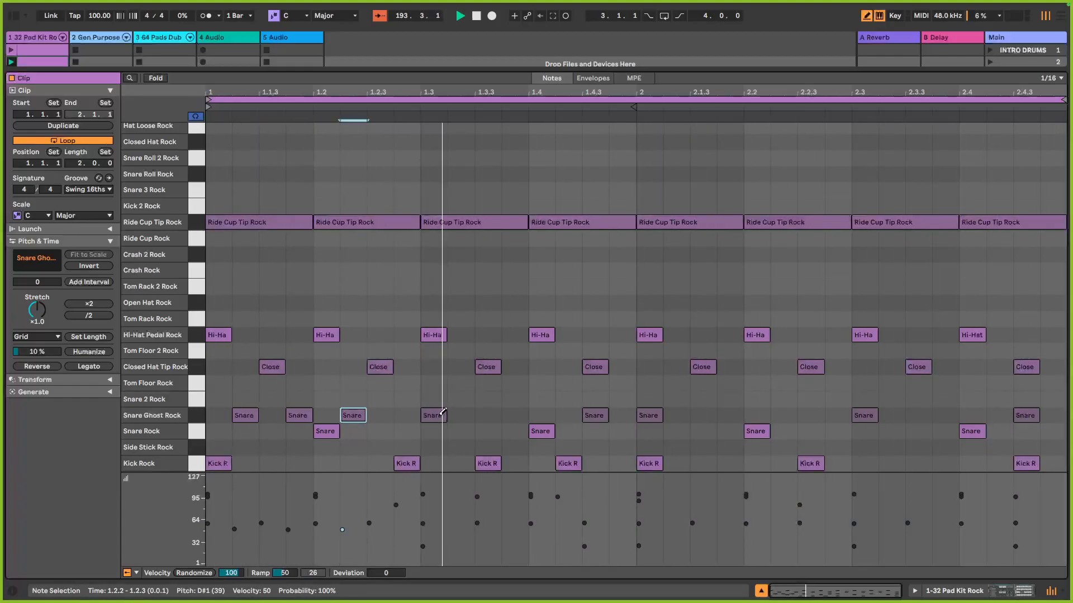
left_click(441, 415)
left_click(460, 415)
left_click(515, 415)
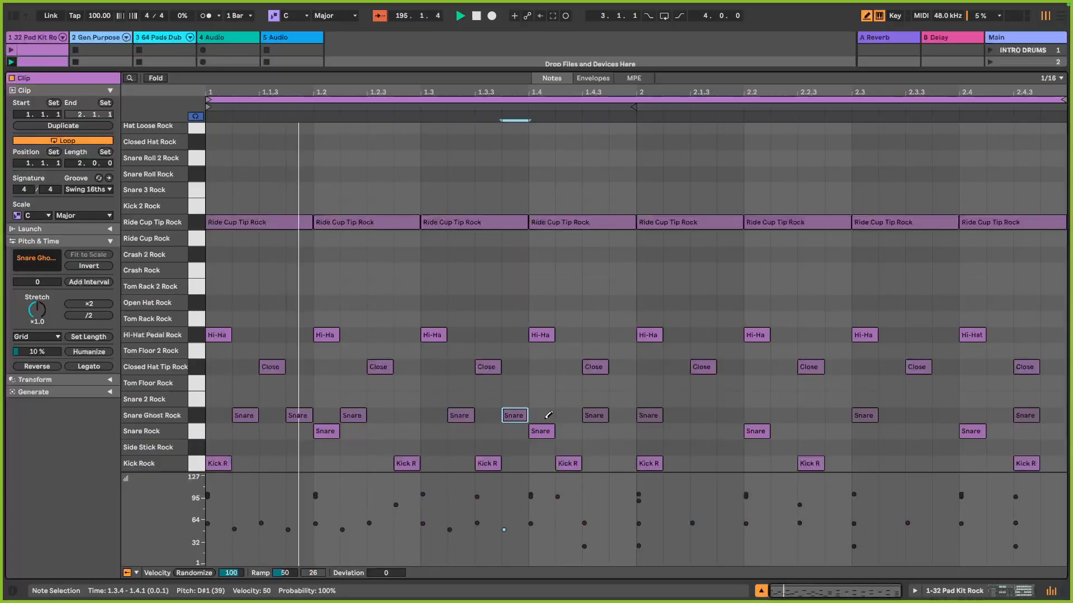
left_click(603, 415)
left_click(622, 415)
Replace bar 2's Snare Ghost Rock notes with sixteenths at velocity 50 on the second and fourth sixteenth of every beat.
left_click(648, 415)
left_click(676, 415)
left_click(729, 415)
left_click(783, 415)
left_click(837, 415)
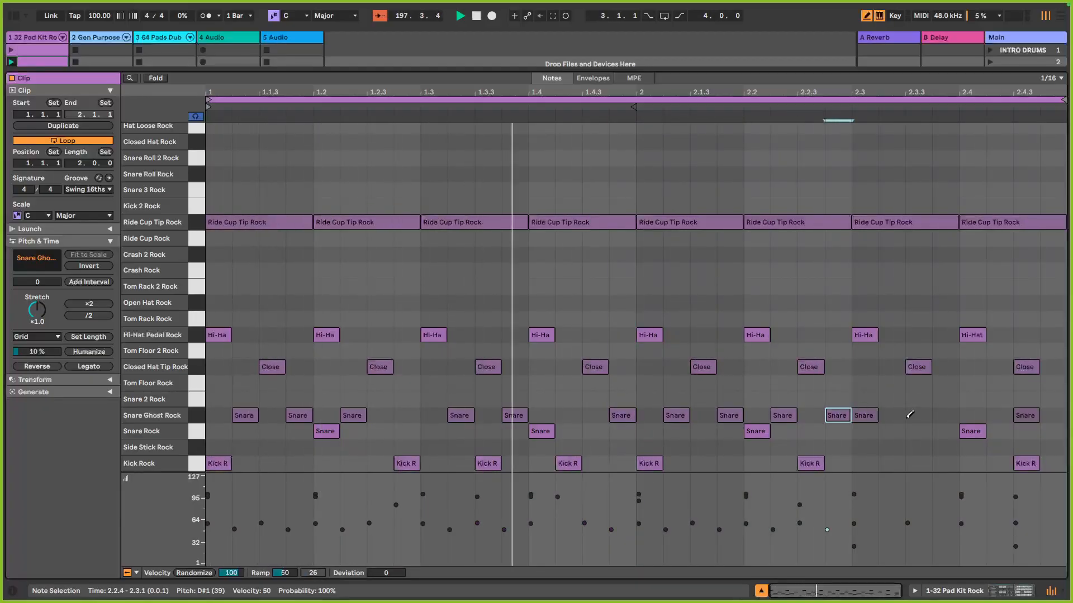
left_click(864, 415)
left_click(891, 415)
left_click(935, 415)
left_click(1000, 415)
left_click(1052, 415)
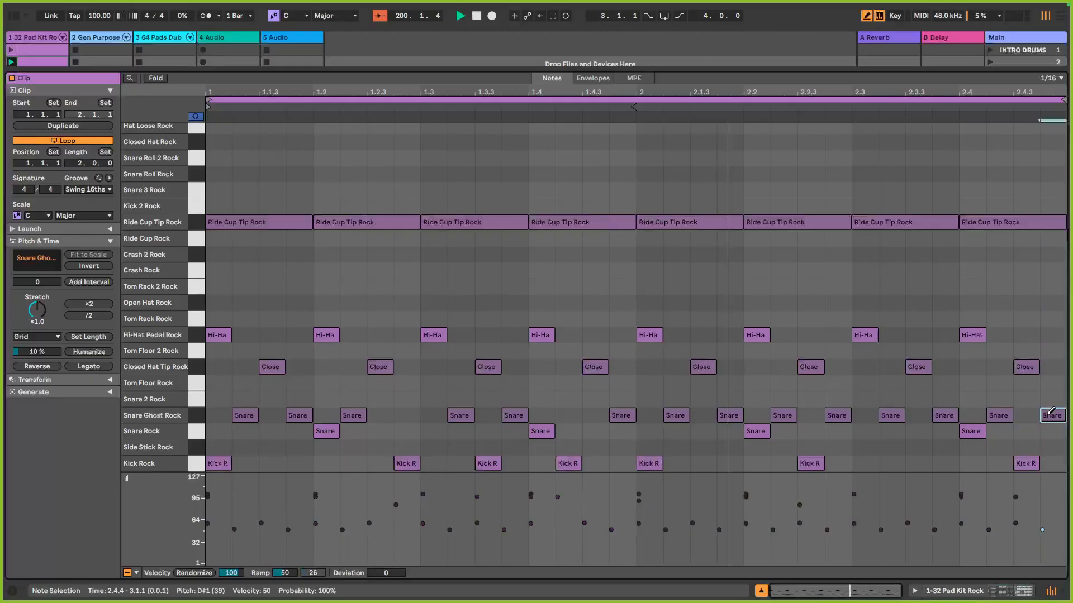
Lower the velocity of all Snare Ghost Rock notes to 1.
left_click(197, 419)
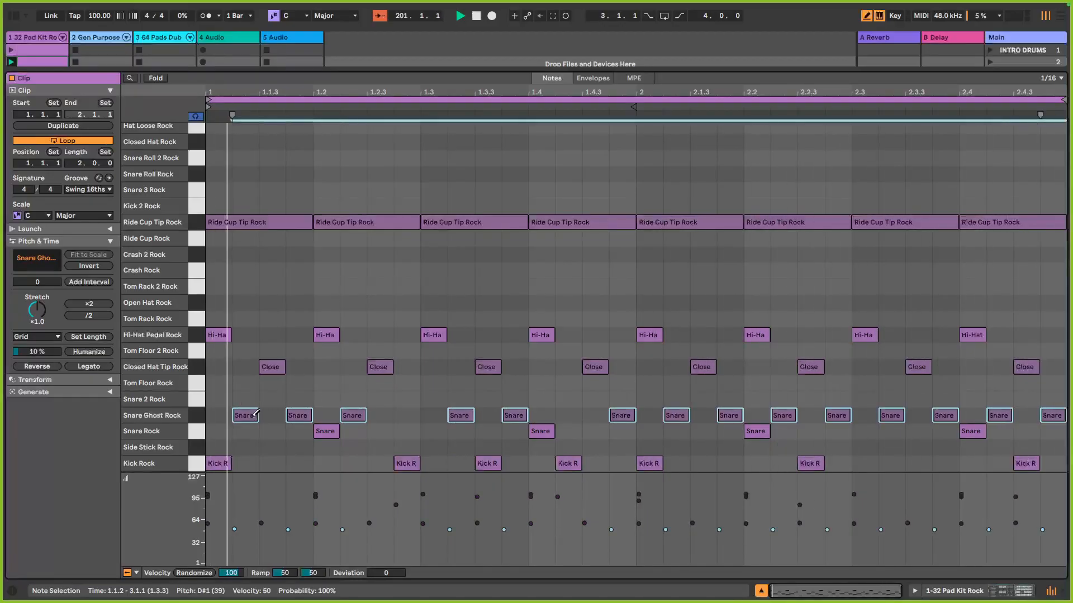
left_click_drag(249, 416, 249, 444)
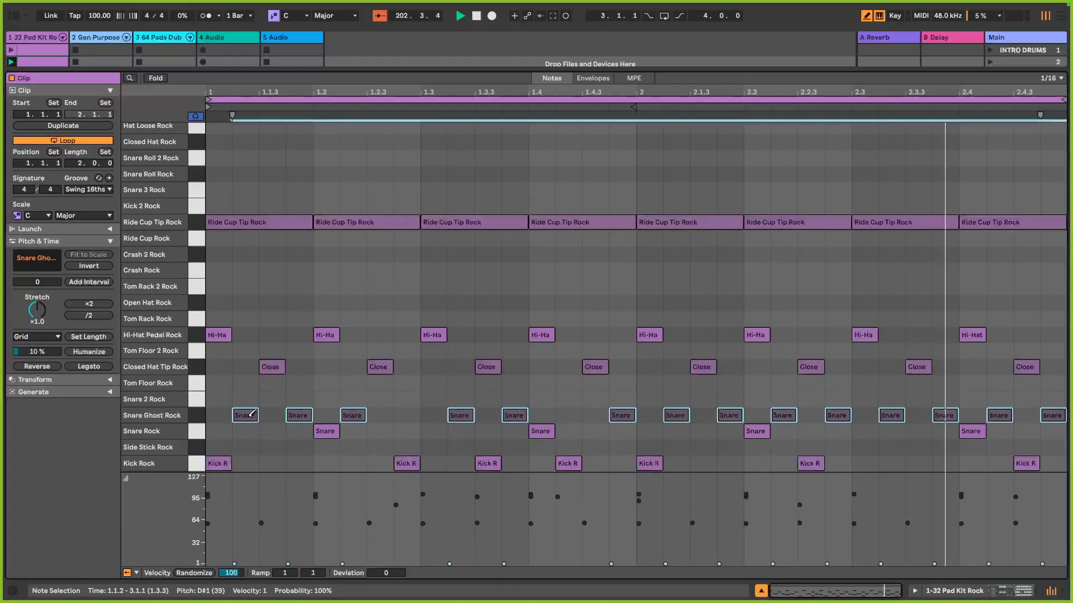
mouse_move(248, 416)
left_mouse_down()
mouse_move(250, 400)
mouse_move(249, 414)
left_mouse_up()
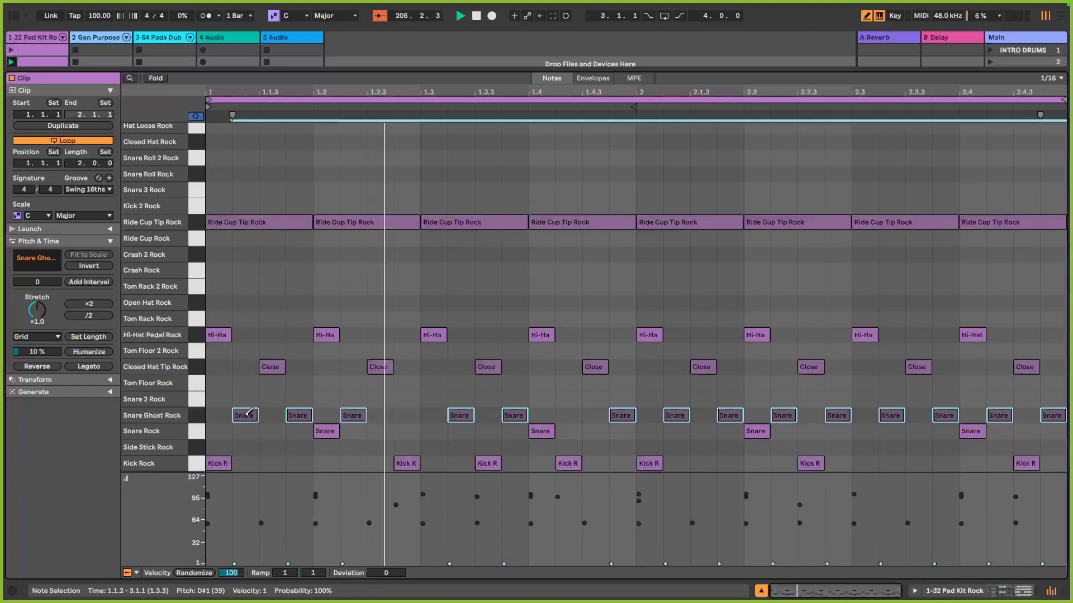
Try deactivating the Snare Ghost Rock notes at 1.1.4, 1.3.2, 1.4.4, 2.1.4, 2.2.4, 2.3.4 and 2.4.4.
key("b")
left_click(303, 392)
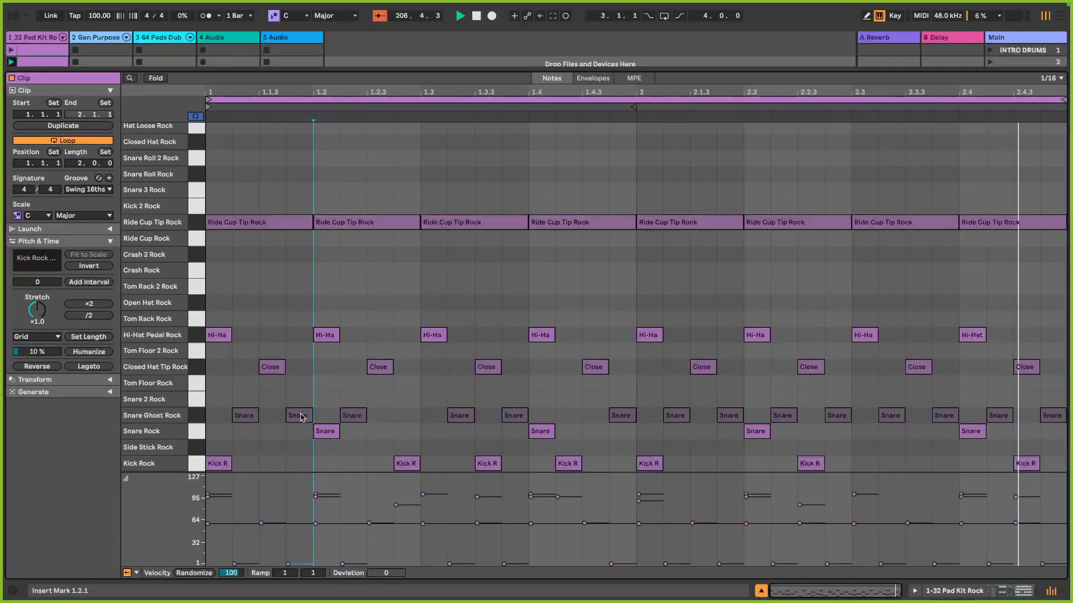
left_click(297, 420)
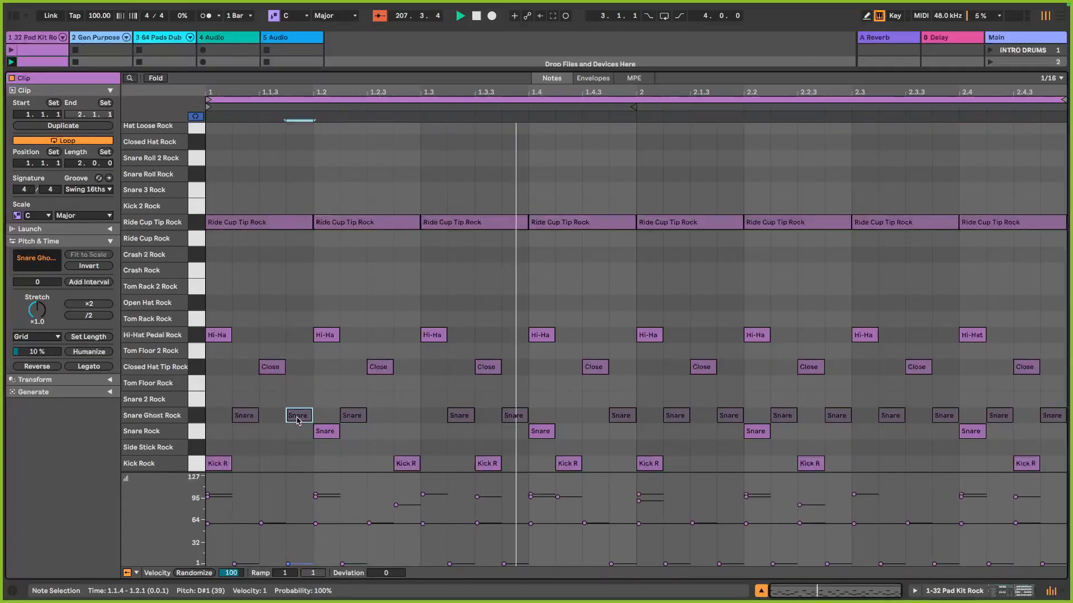
left_click(460, 416, "shift")
left_click(623, 416, "shift")
left_click(729, 416, "shift")
left_click(838, 416, "shift")
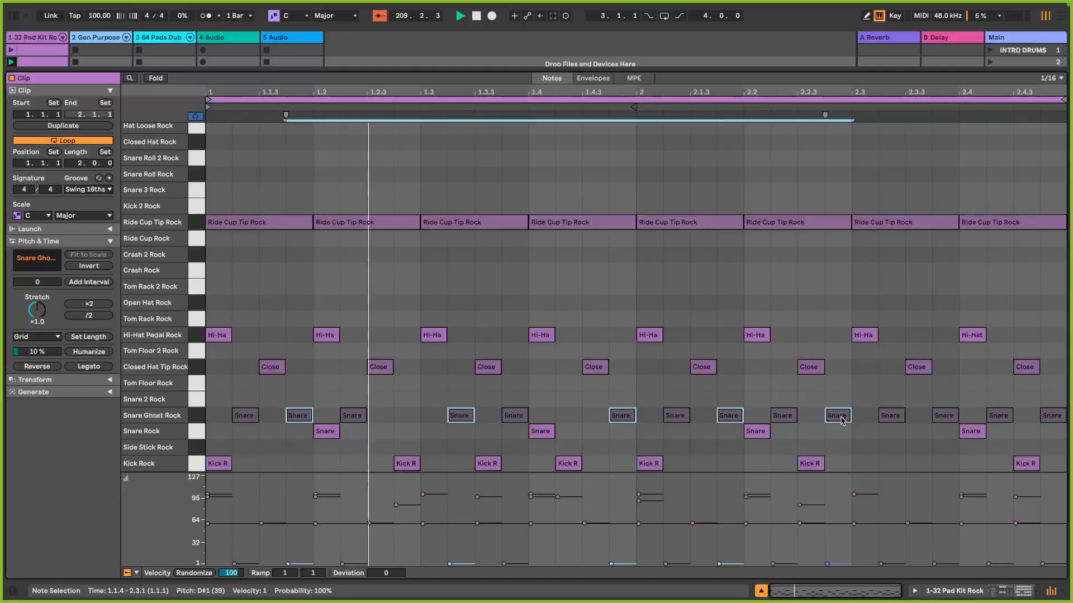
left_click(946, 416, "shift")
left_click(1055, 417, "shift")
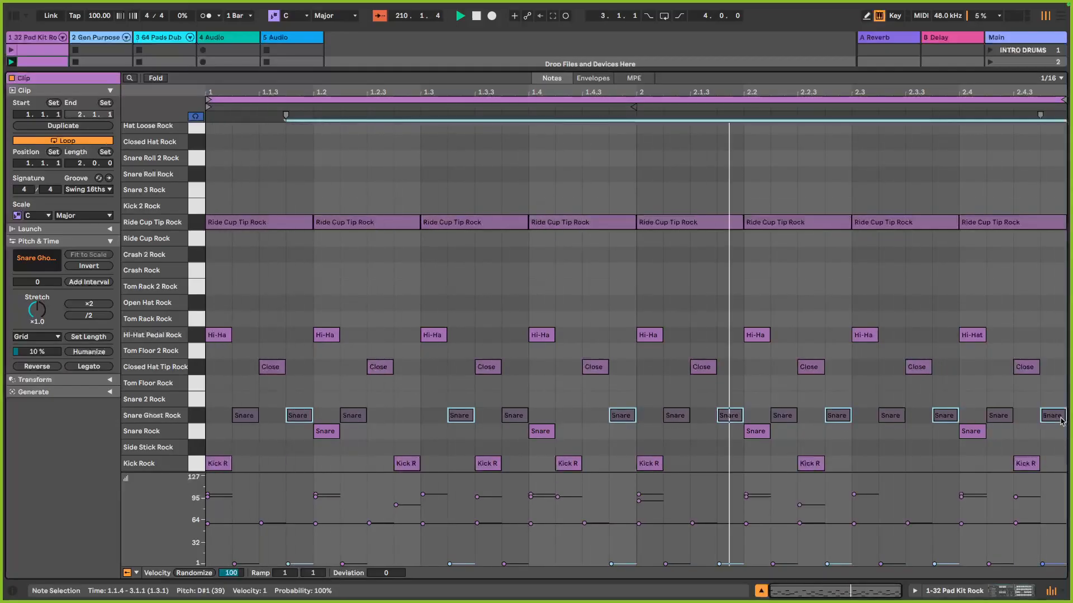
key("0")
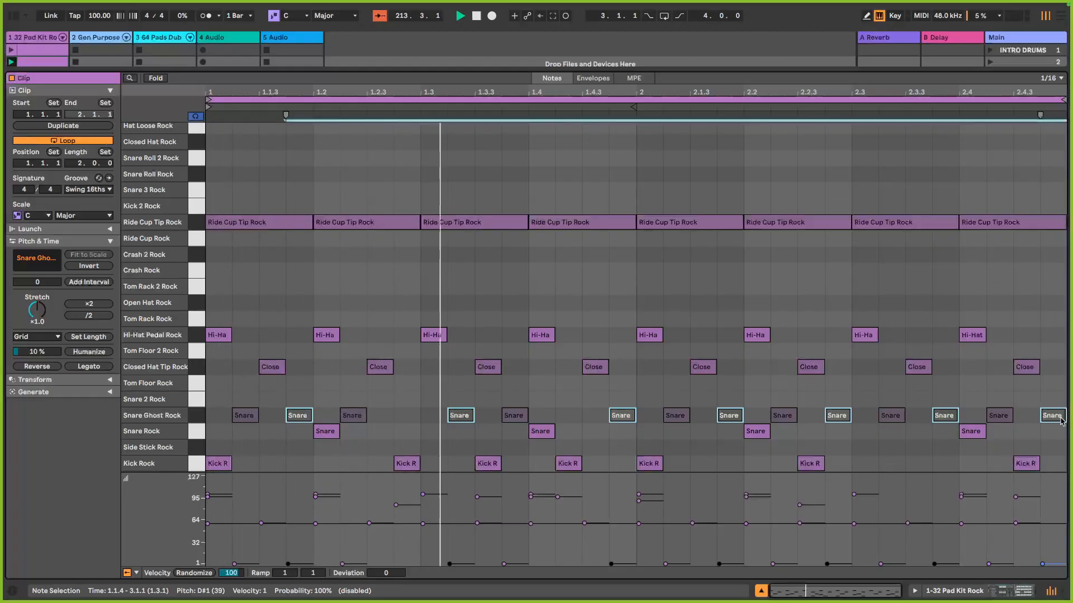
Deactivate the Snare Ghost Rock notes at 1.1.2, 1.2.2, 1.3.4, 2.1.2, 2.2.2, 2.3.2 and 2.4.2.
left_click(244, 416)
left_click(353, 416, "shift")
left_click(514, 417, "shift")
left_click(679, 417, "shift")
left_click(793, 419, "shift")
left_click(892, 417, "shift")
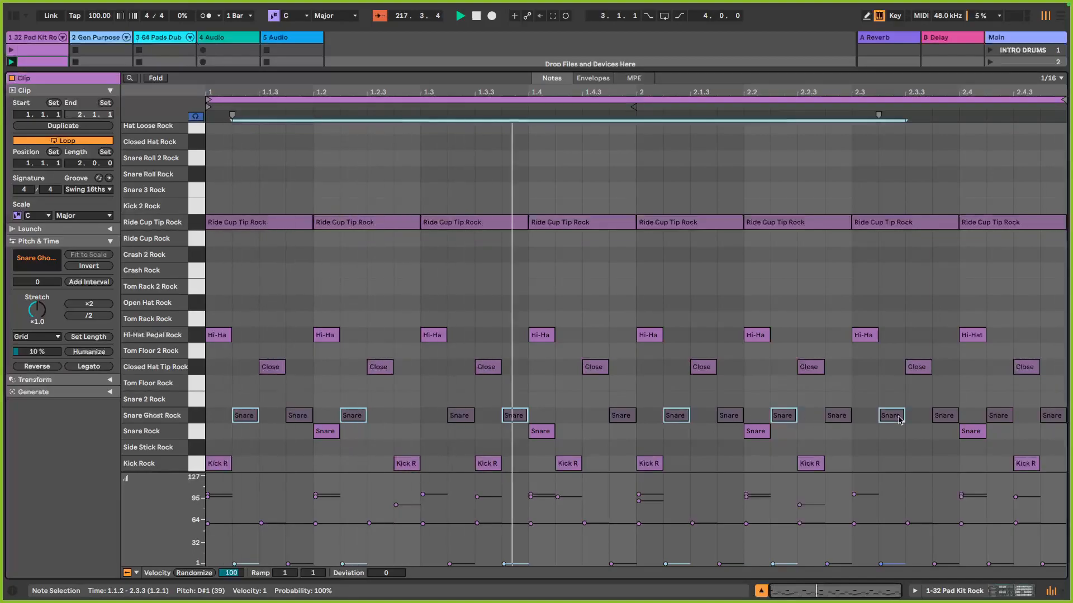
left_click(1001, 420, "shift")
key("0")
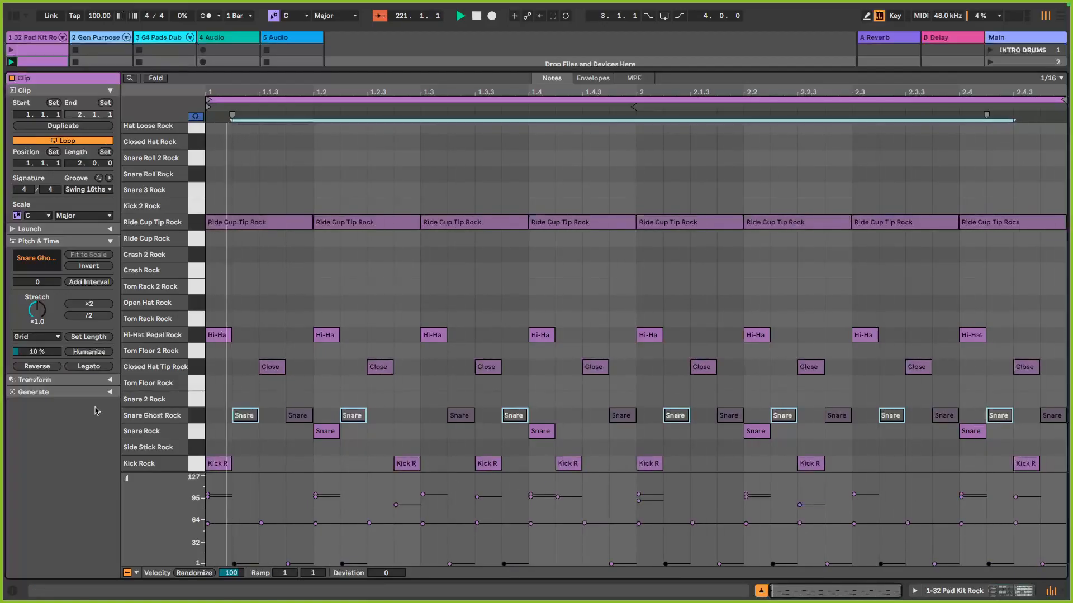
Transpose all Snare Ghost Rock notes onto the Snare 2 Rock row, trying the Snare Rock row first.
left_click(196, 423)
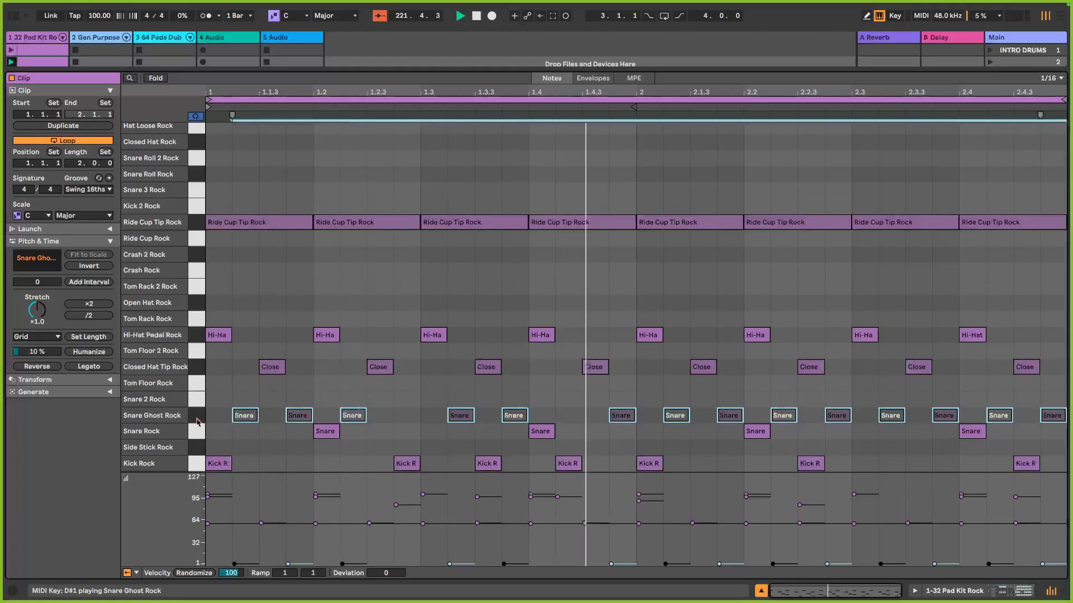
key("Down")
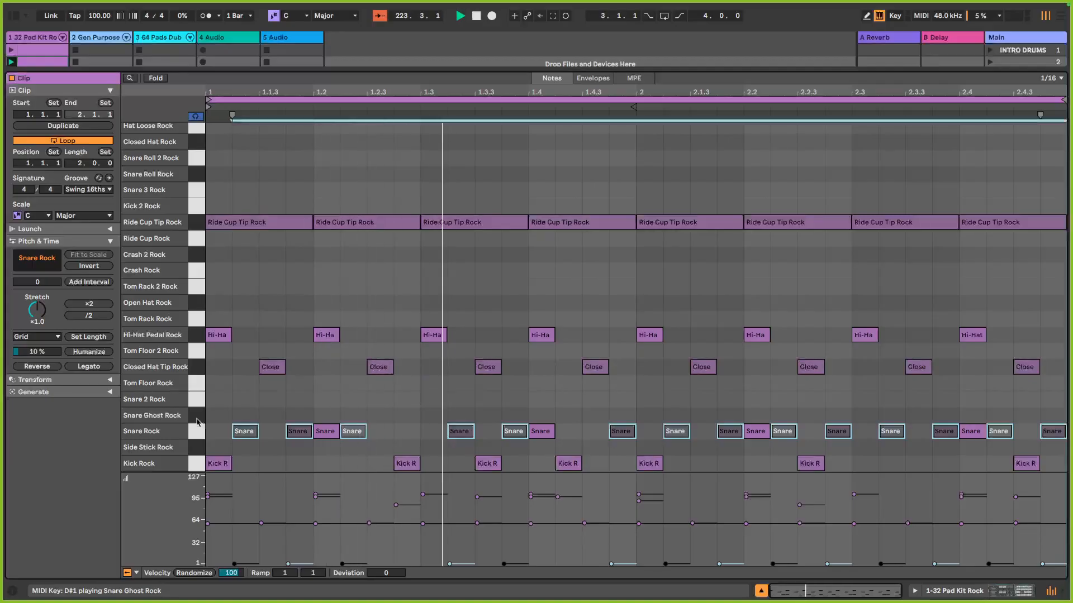
key("Up")
key("Up")
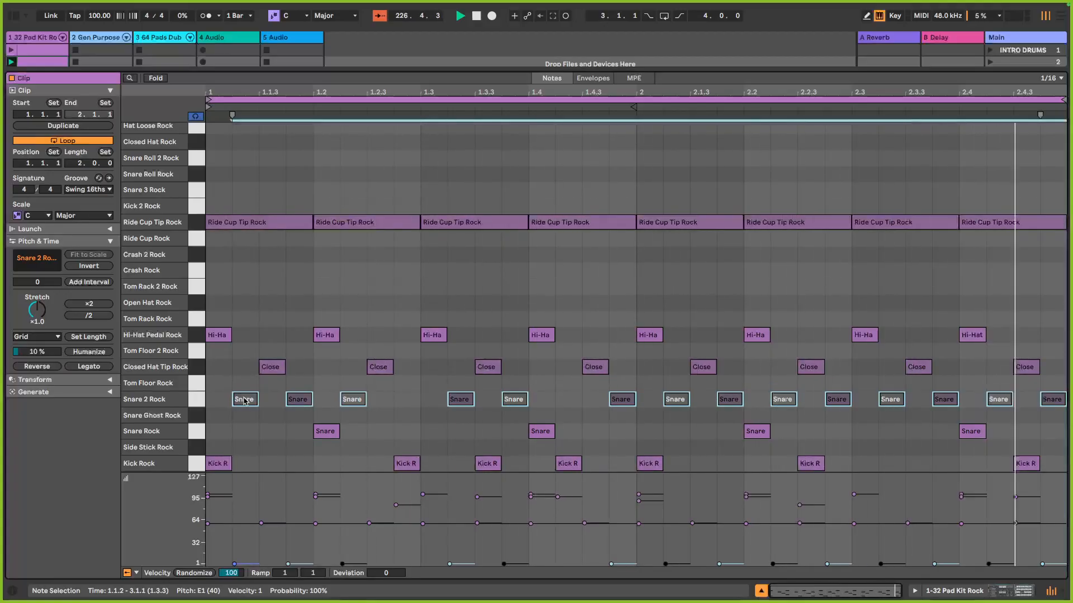
Copy the rock kit's second clip into the second slot of the Gen Purpose track and launch it.
double_click(525, 67)
right_click(54, 63)
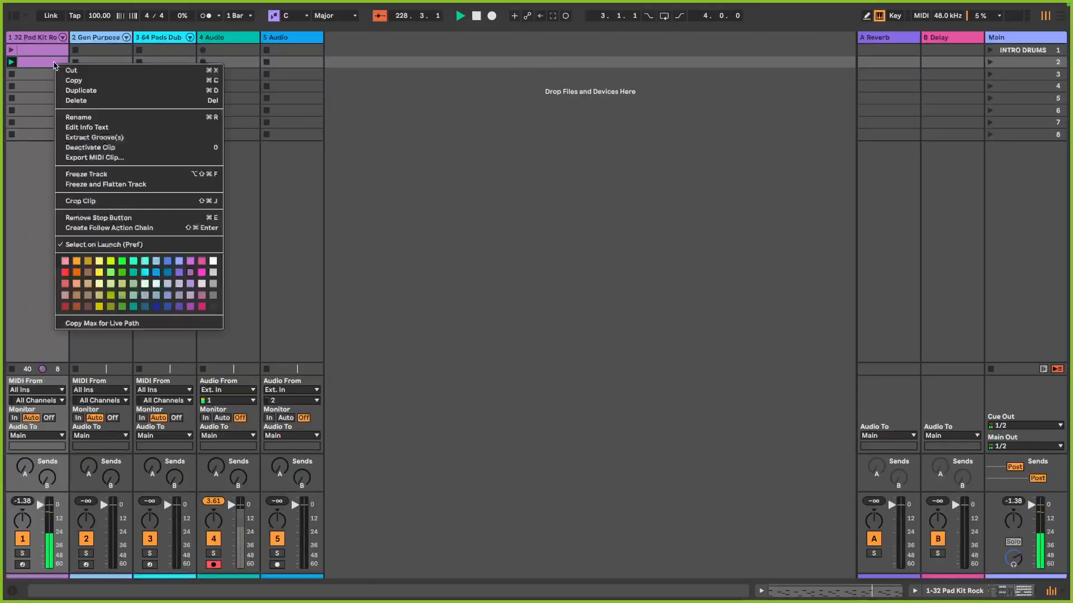
left_click(63, 82)
right_click(102, 62)
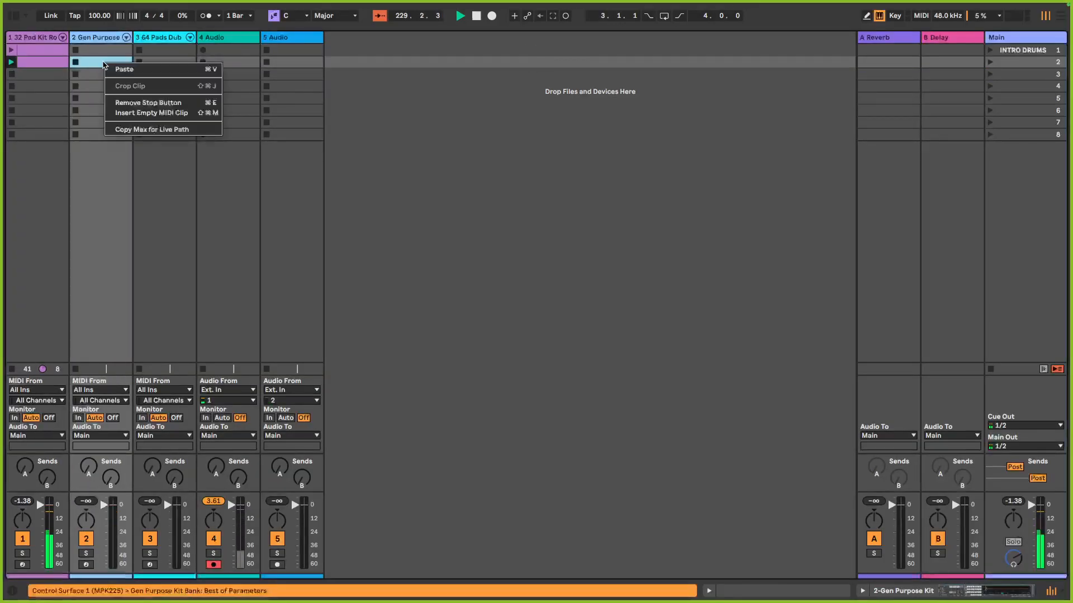
left_click(114, 71)
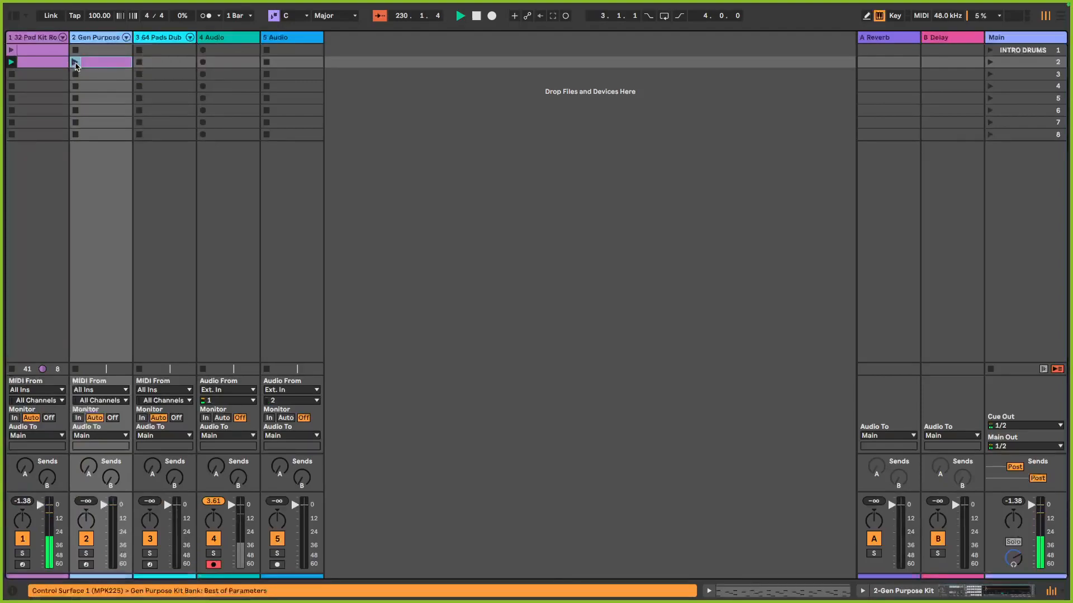
left_click(75, 64)
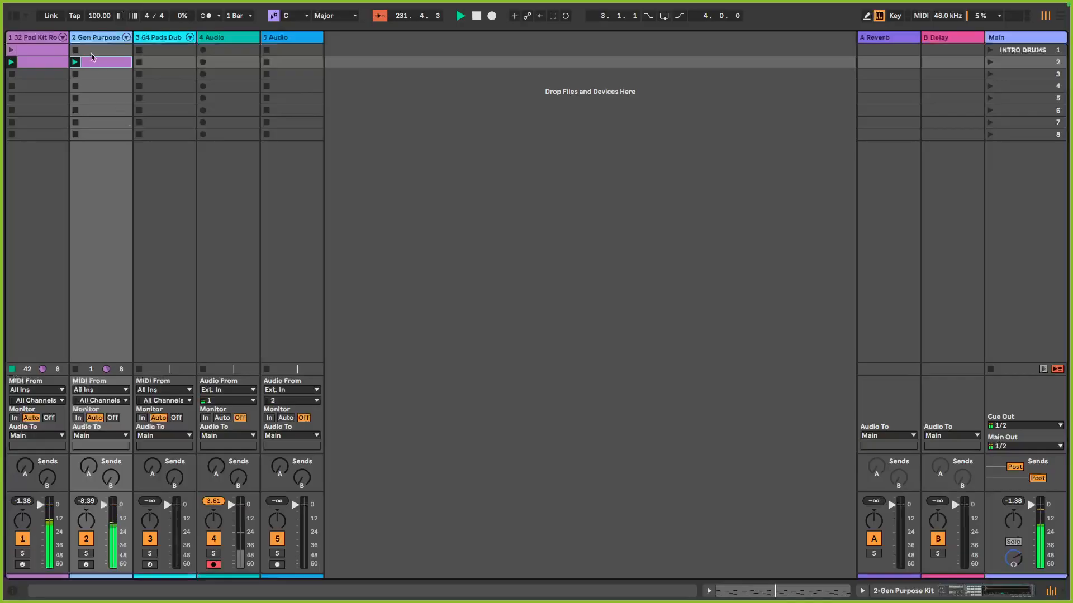
Set the Gen Purpose clip's Hihat Open Gen Purpose notes to velocity 66 and relaunch the rock kit's second clip.
double_click(96, 64)
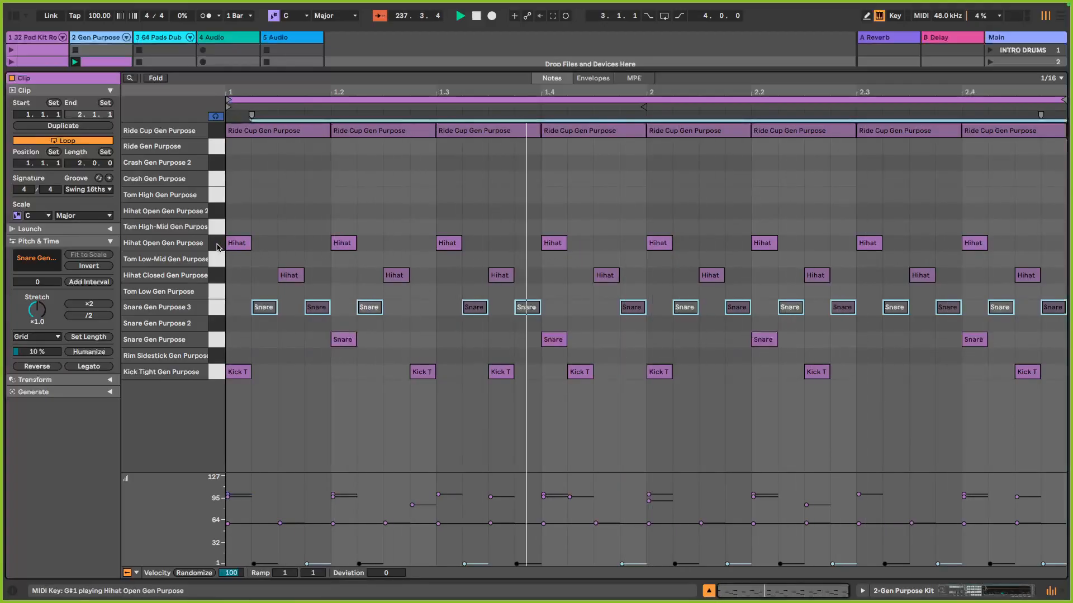
left_click(237, 247)
mouse_move(240, 247)
left_mouse_down()
mouse_move(240, 261)
mouse_move(240, 249)
left_mouse_up()
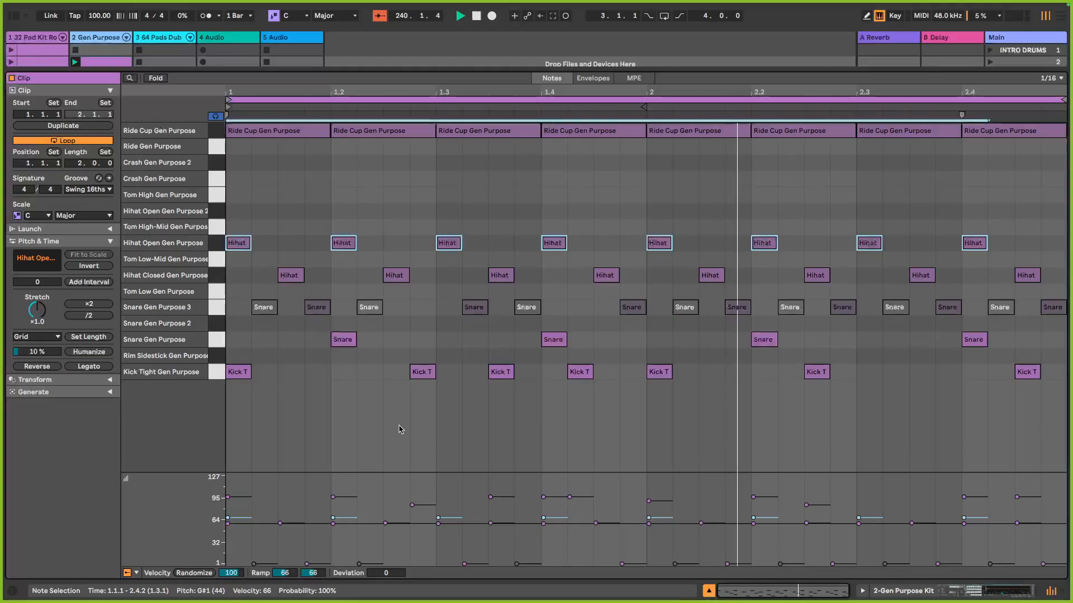
left_click(200, 69)
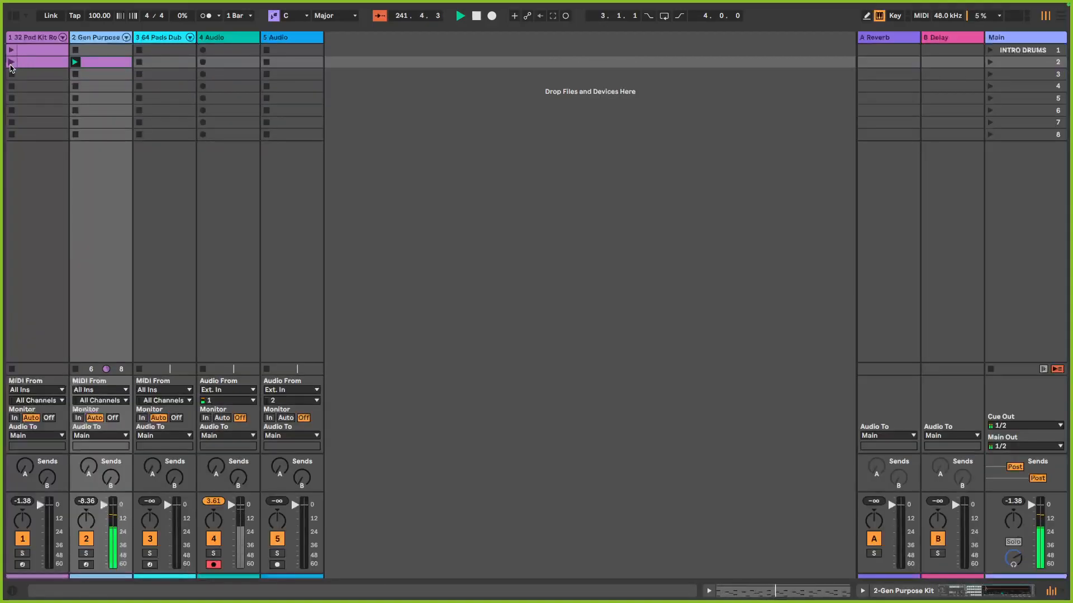
left_click(10, 66)
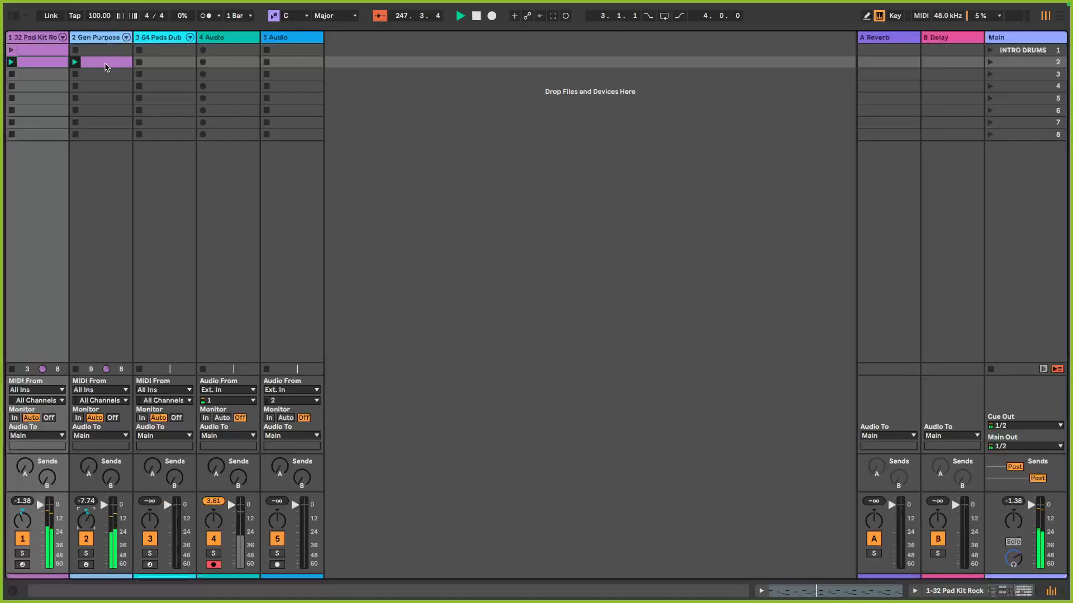
Copy the Gen Purpose clip into the second slot of the 64 Pads Dub track.
right_click(107, 67)
left_click(134, 79)
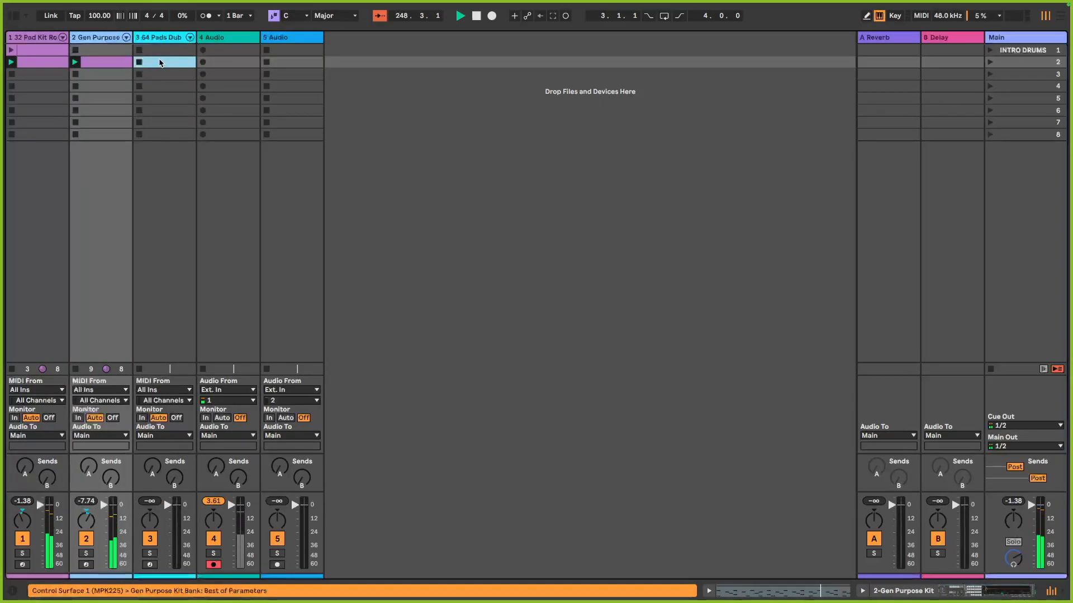
right_click(160, 62)
left_click(171, 68)
Open the 64 Pads Dub clip and deactivate all its FX Laser Dub notes.
double_click(165, 63)
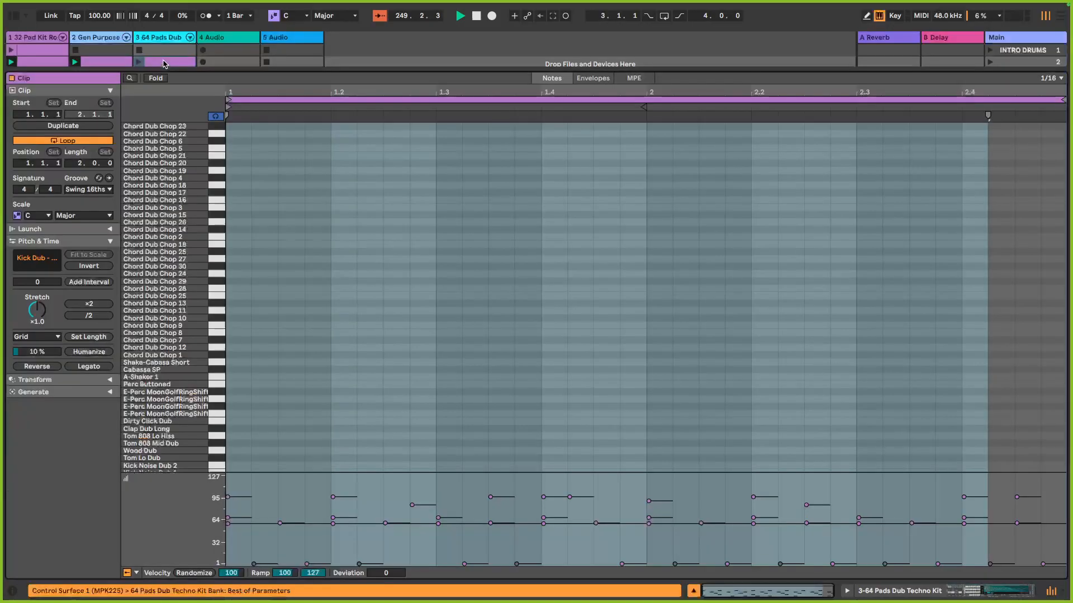
scroll(373, 411, "down", 5)
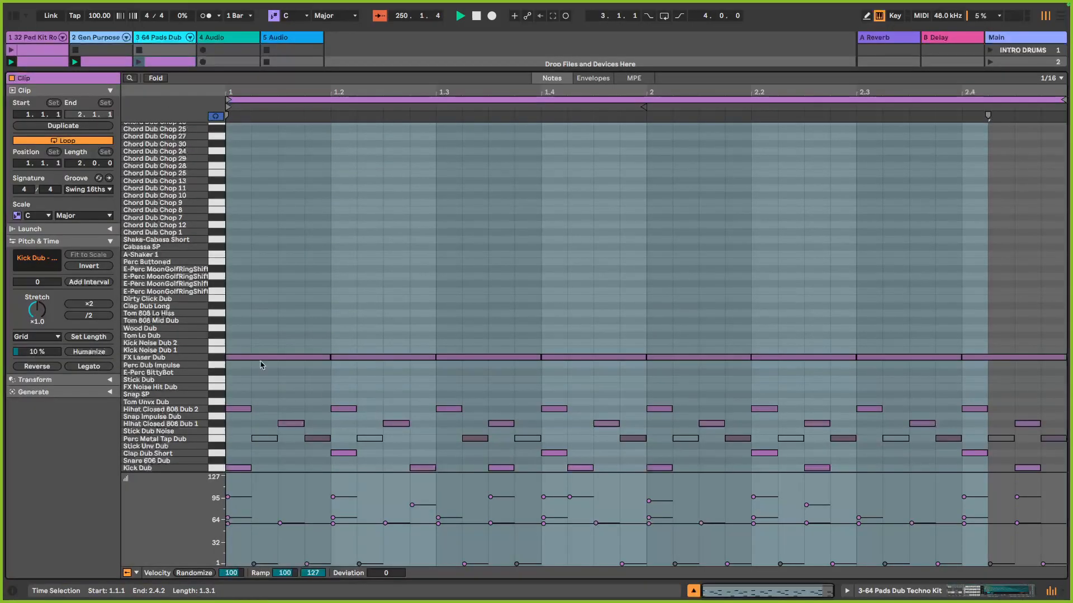
left_click(217, 358)
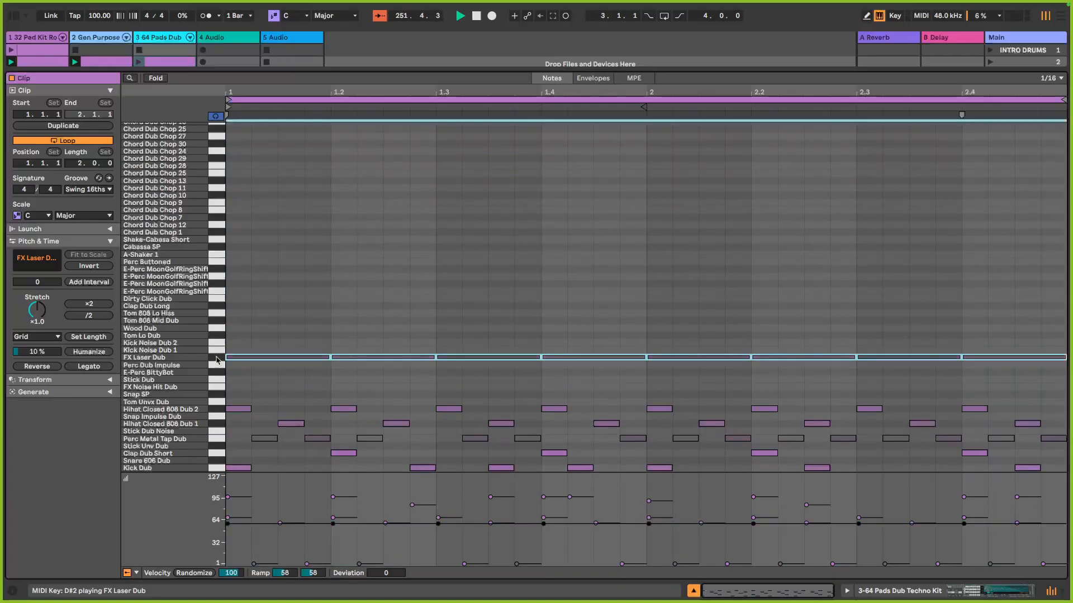
Audition the Clap Dub Short, Stick Unv Dub and Perc Metal Tap Dub sounds and select all Perc Metal Tap Dub notes.
left_click(216, 456)
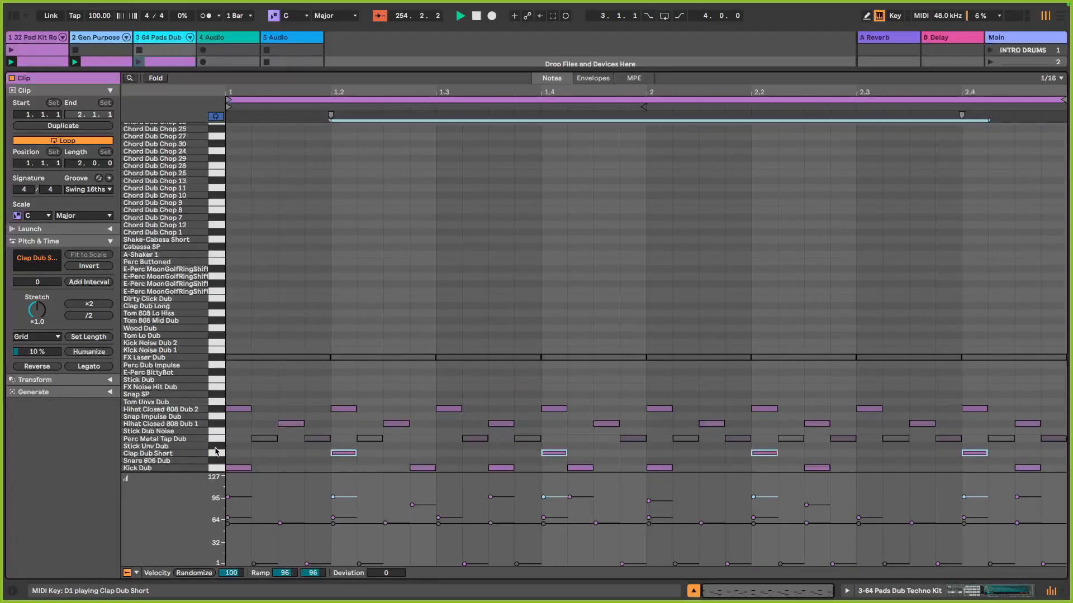
left_click(217, 442)
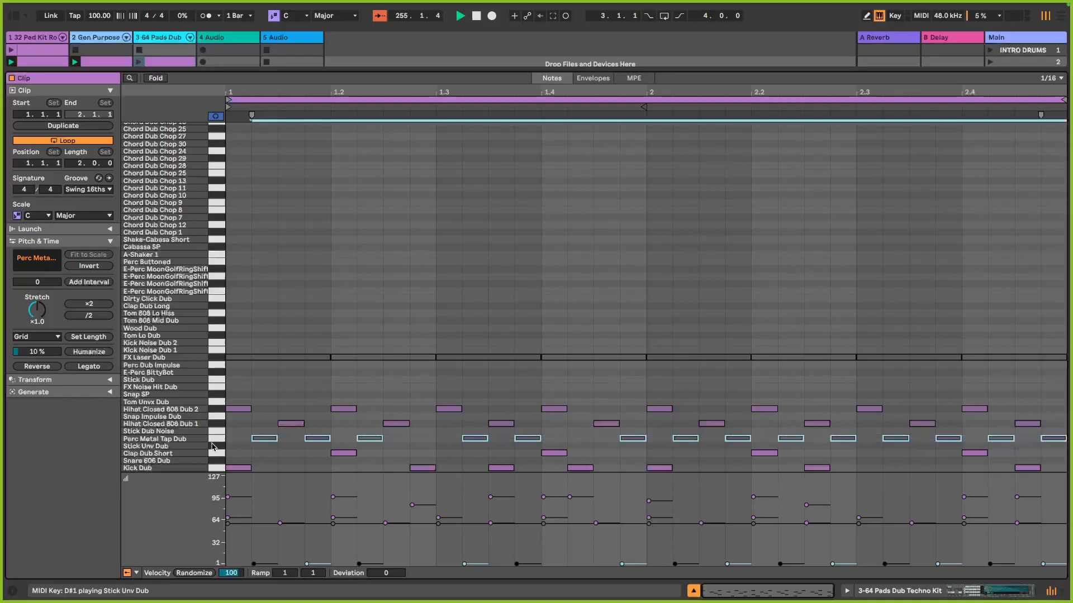
left_click(218, 449)
left_click(217, 439)
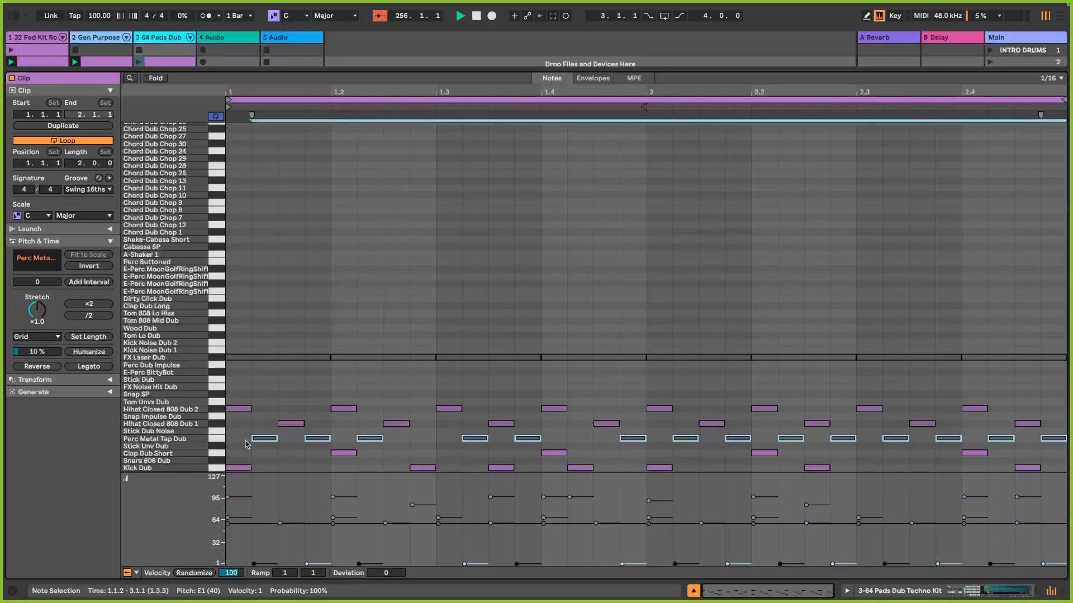
Move the Perc Metal Tap Dub notes down to Stick Unv Dub, and play the clip with its track volume at -9.0 dB.
key("Down")
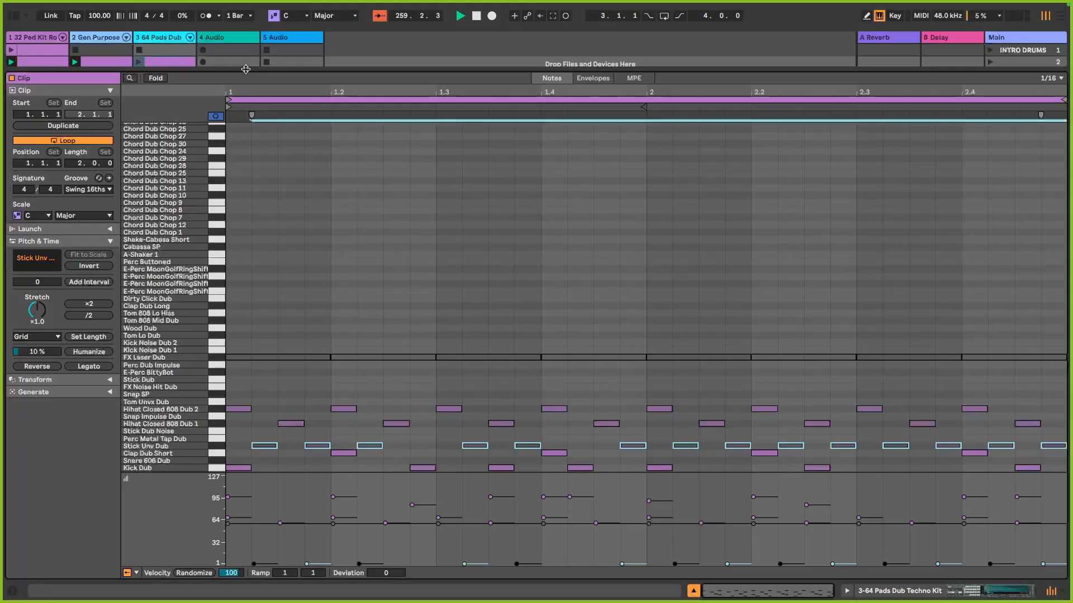
key("super+alt+l")
left_click(139, 64)
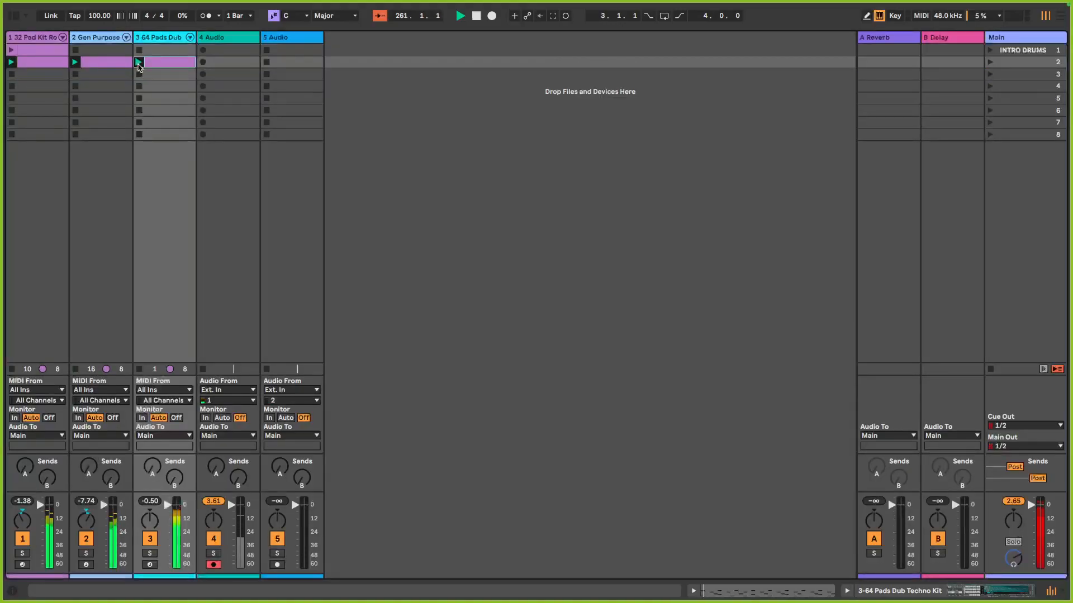
left_click_drag(169, 509, 170, 520)
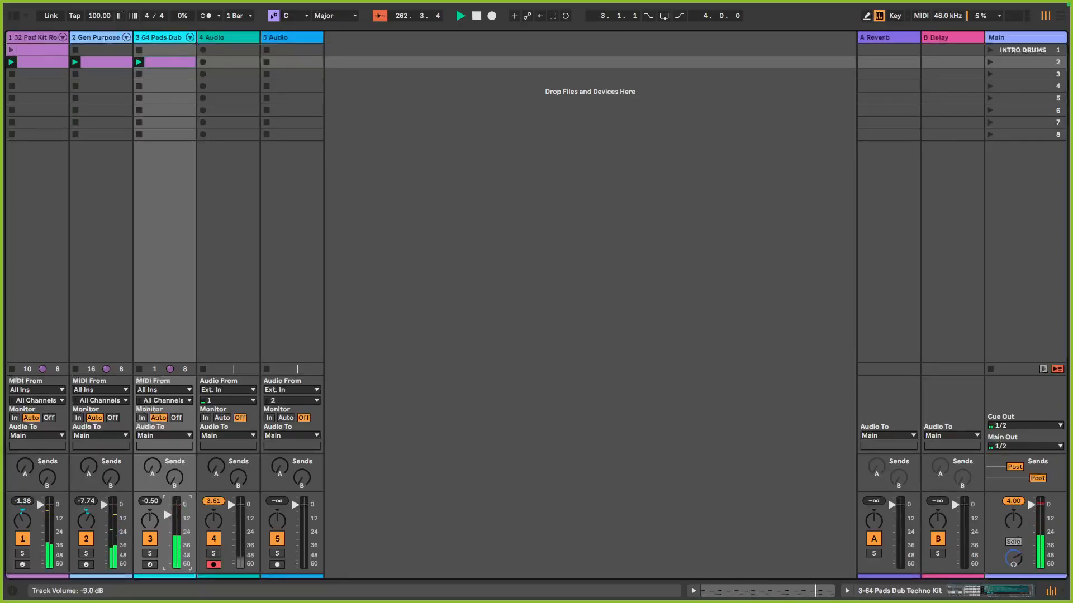
Reopen the 64 Pads Dub clip and move all its Clap Dub Short notes down to Snare 606 Dub.
double_click(168, 63)
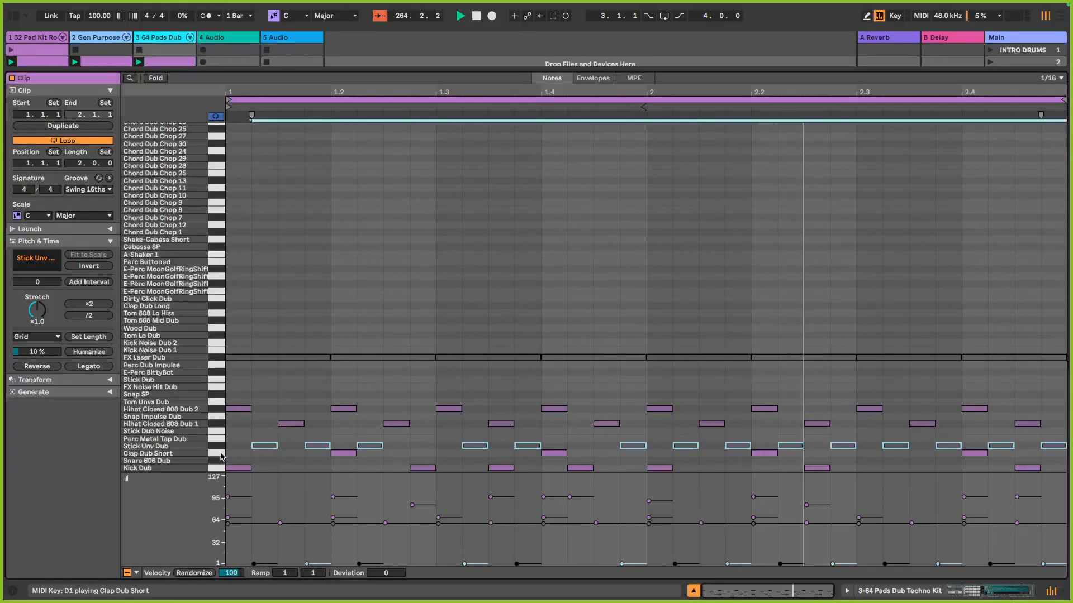
left_click(221, 457)
key("Down")
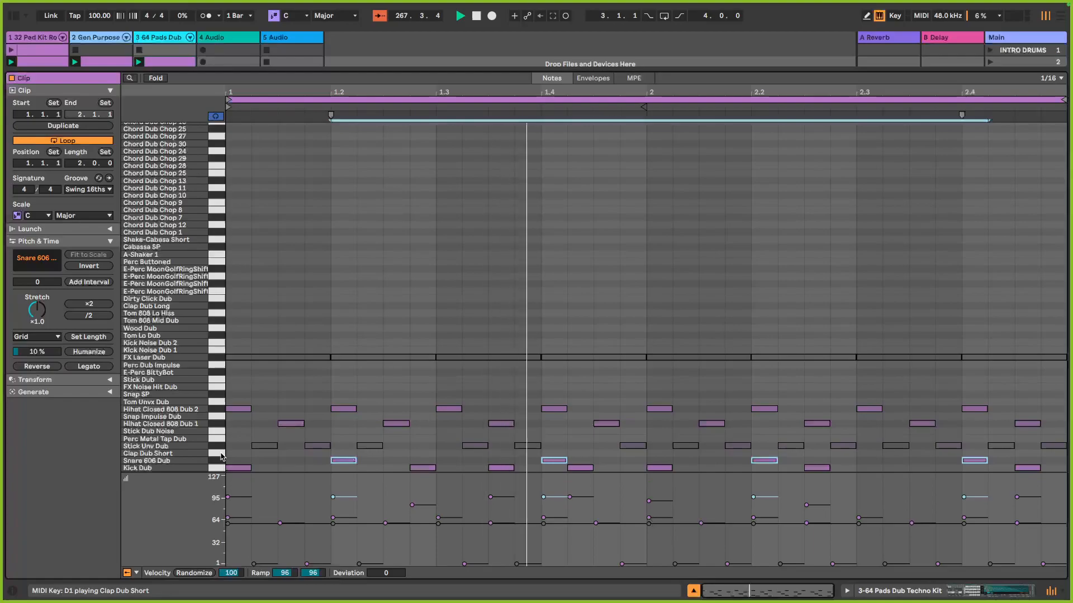
Deactivate all Hihat Closed 808 Dub 1 and Hihat Closed 808 Dub 2 notes, and select the Snare 606 Dub notes.
left_click(216, 425)
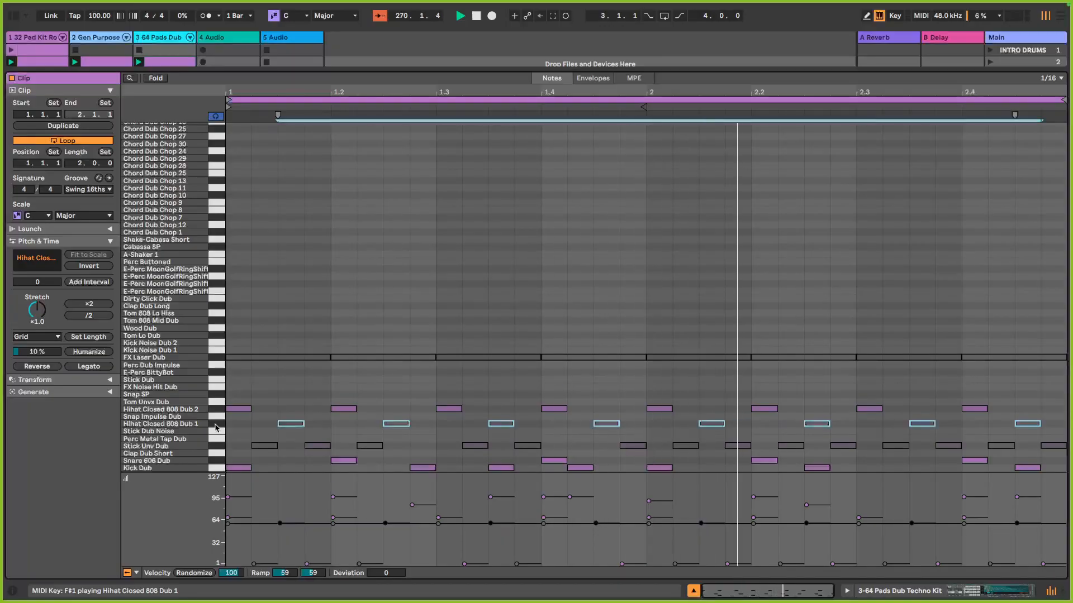
left_click(218, 412)
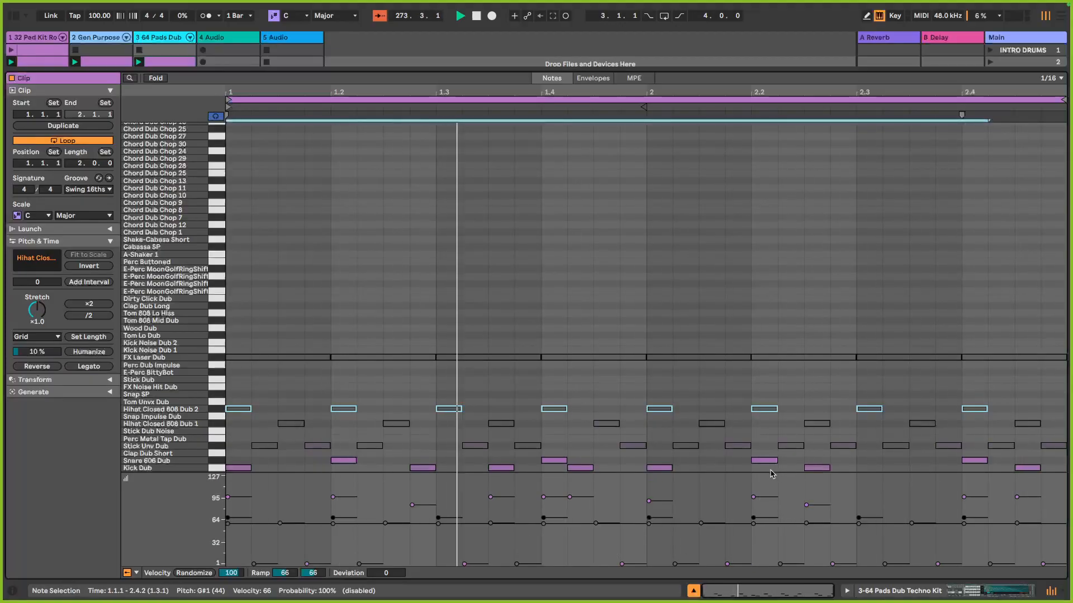
left_click(216, 461)
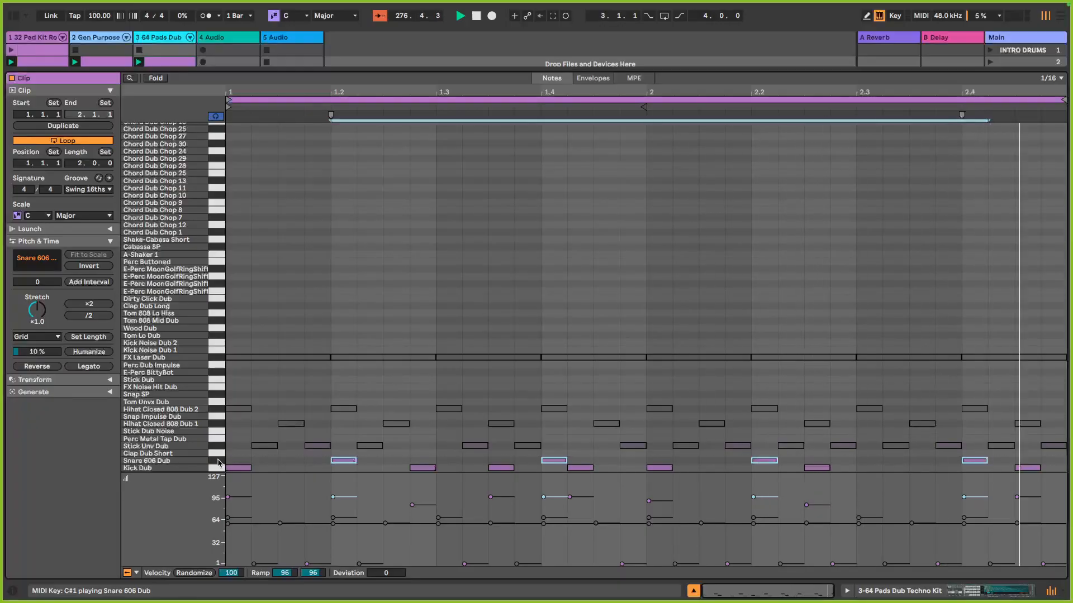
Close the note editor, select the 32 Pad Kit Rock track's second clip, and stop playback.
double_click(465, 68)
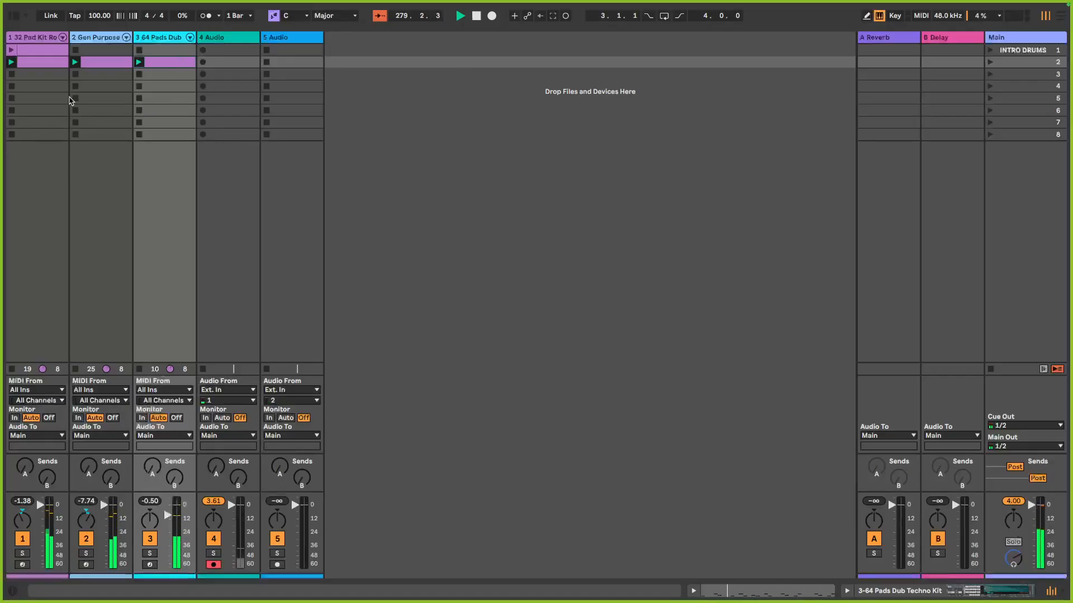
left_click(58, 50)
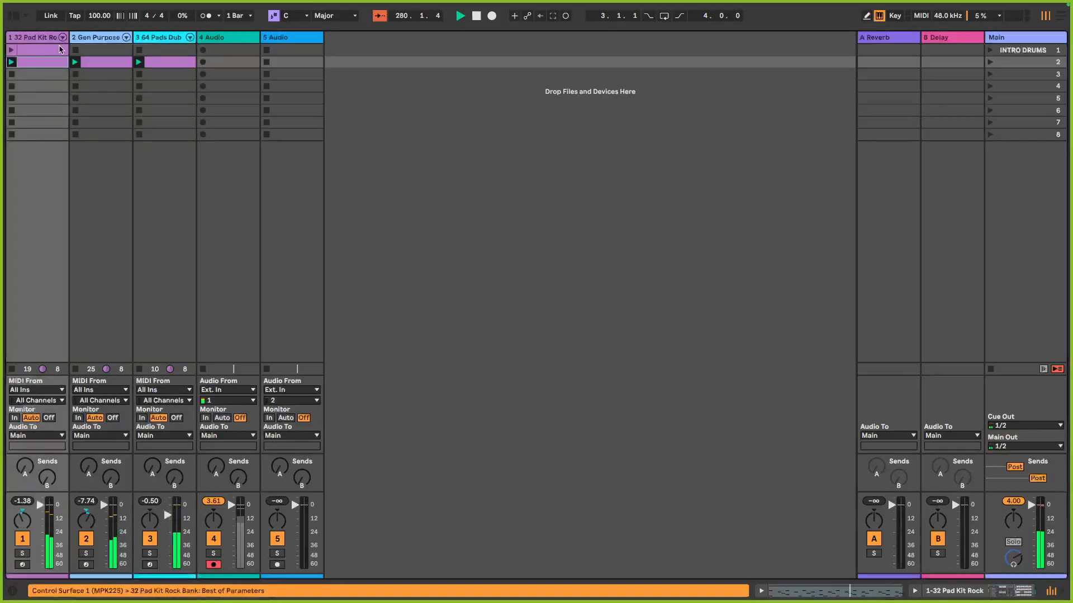
left_click(476, 18)
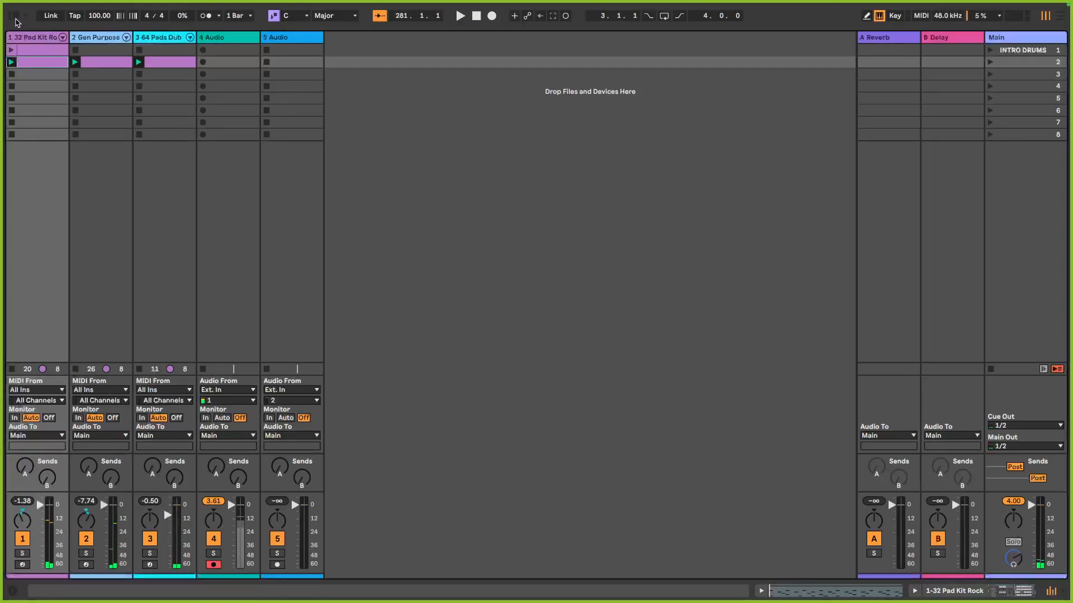
Find presets similar to Altered Kit 3.adg from the Drums library, and preview Kit-OldSchool.adg and Roto Kit 1.adg.
left_click(16, 19)
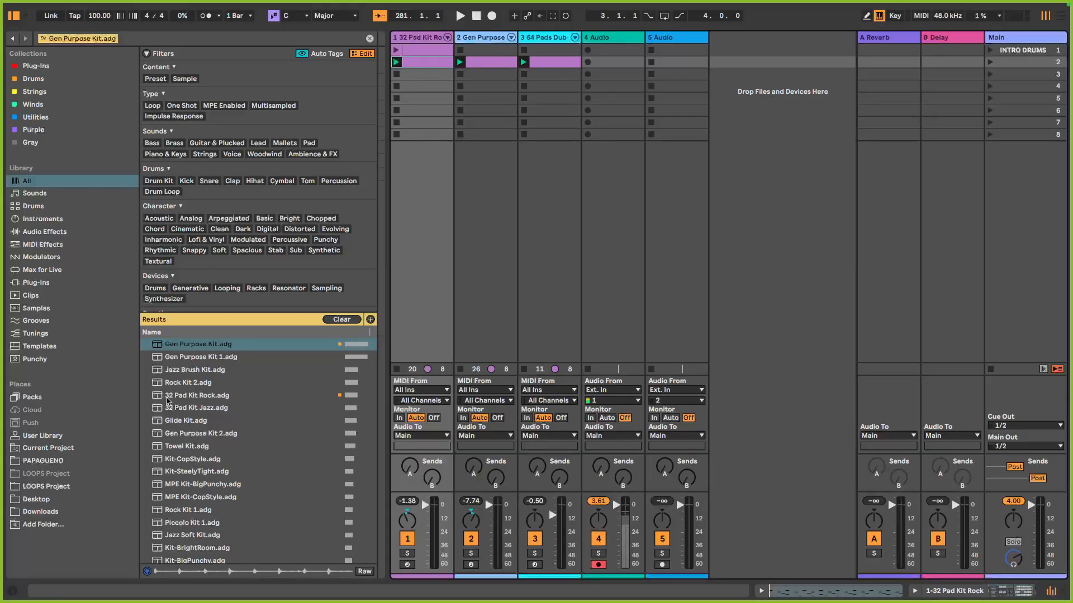
left_click(47, 205)
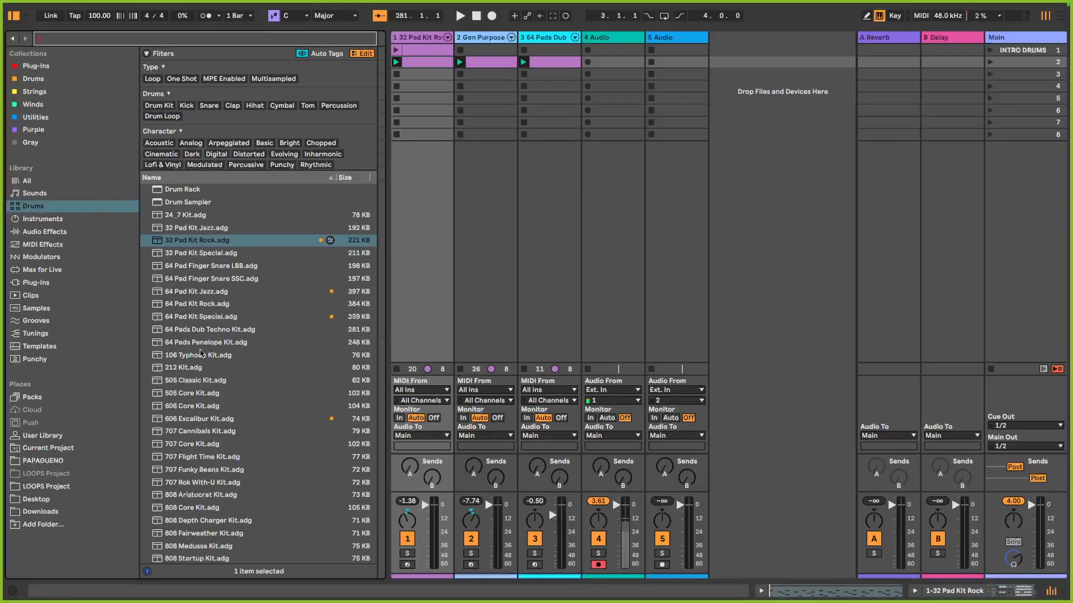
scroll(212, 528, "down", 5)
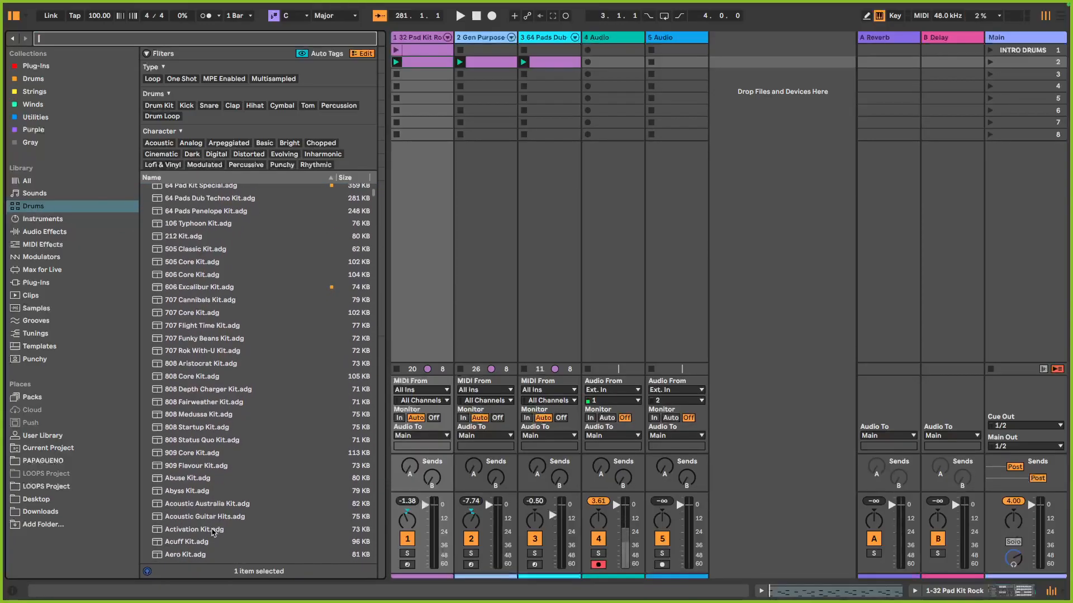
scroll(212, 532, "down", 10)
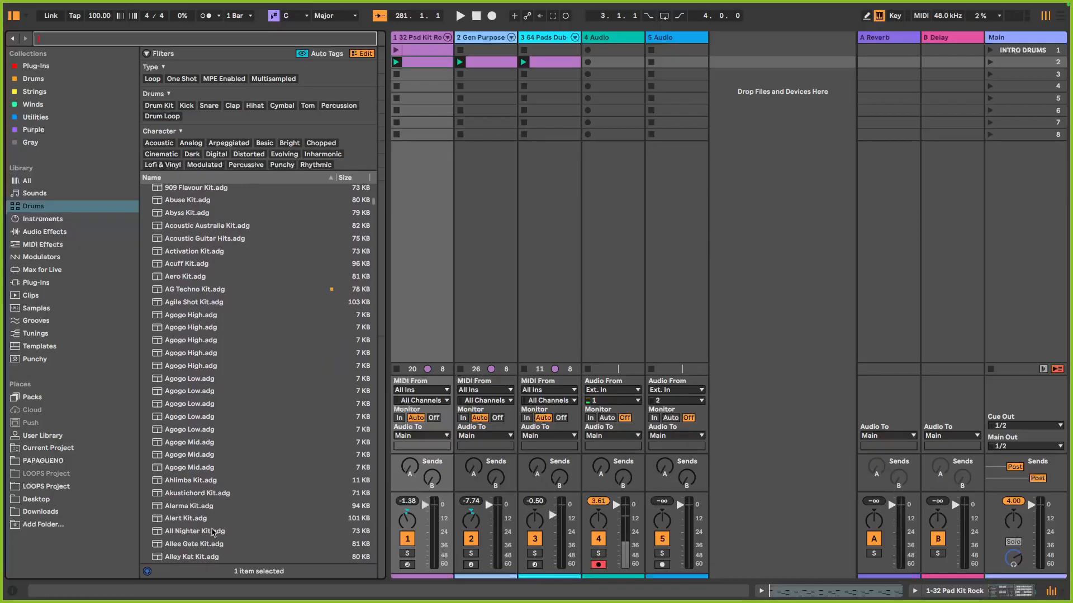
scroll(212, 533, "down", 5)
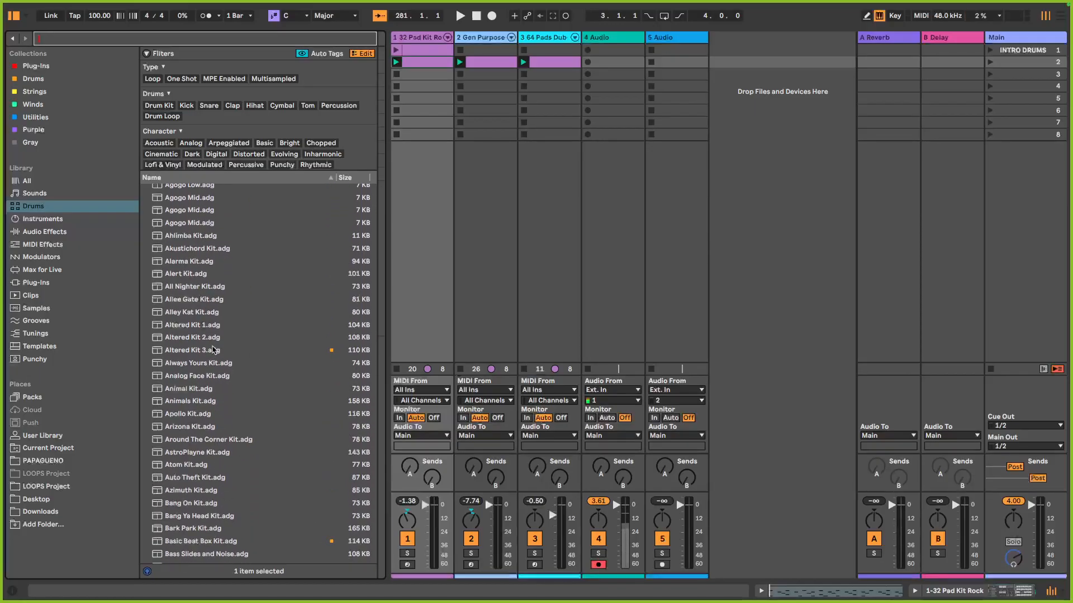
left_click(213, 350)
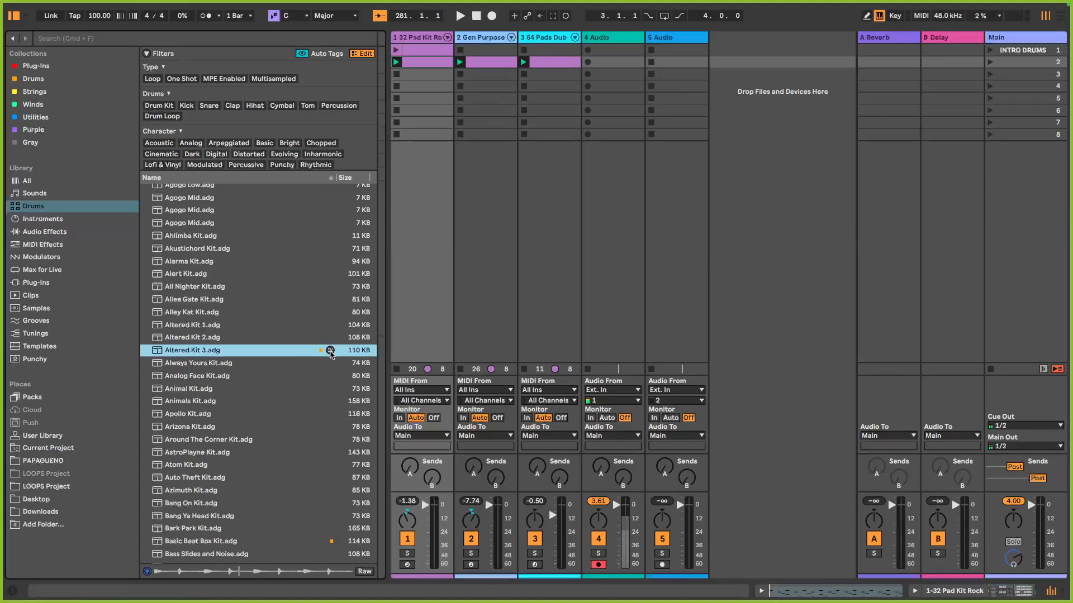
left_click(330, 350)
left_click(187, 357)
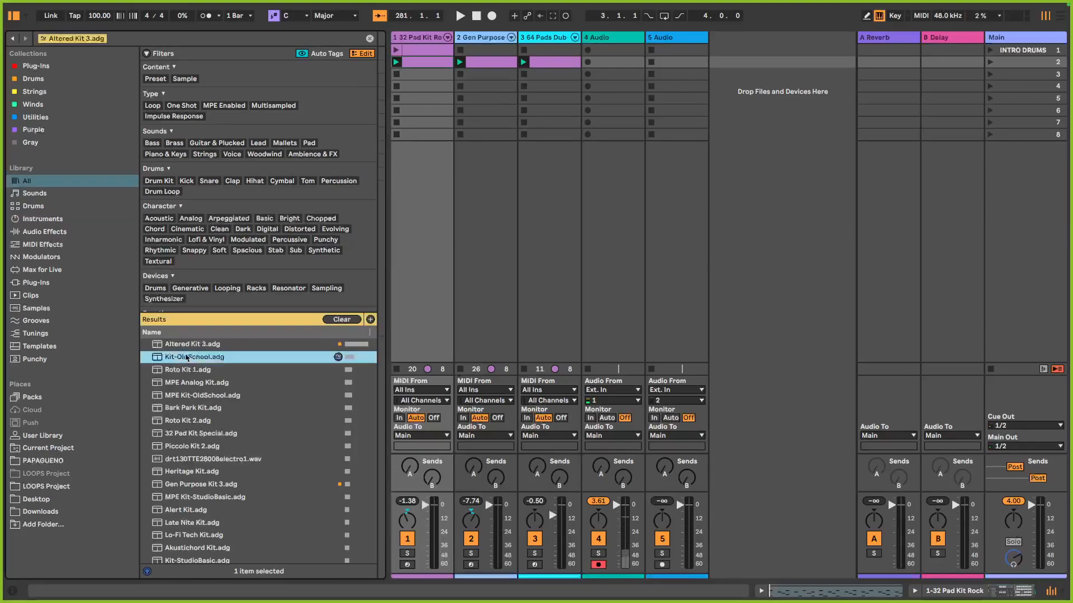
left_click(187, 371)
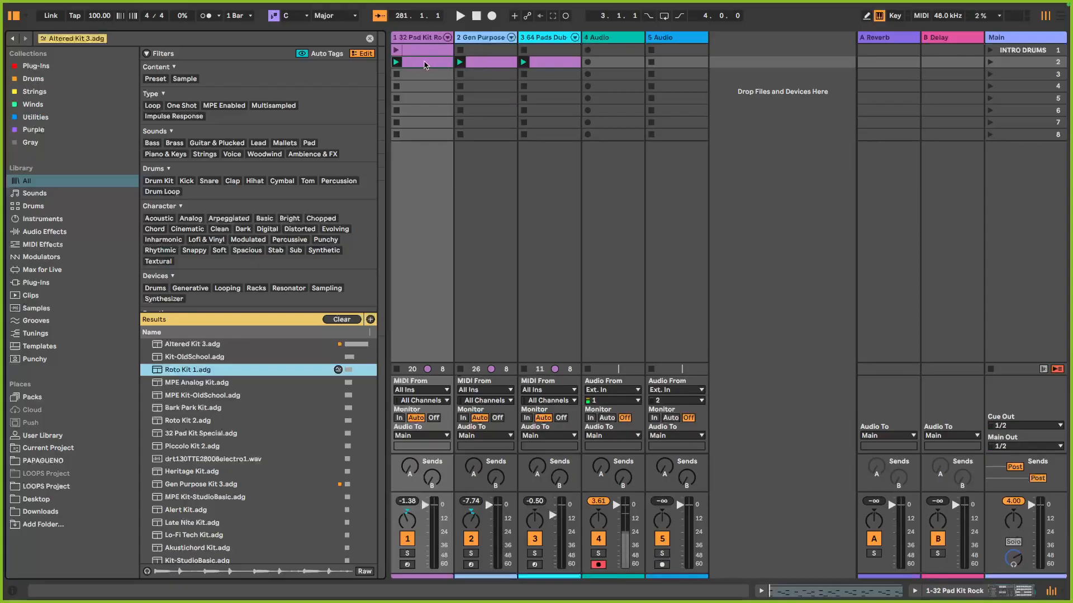
Create an empty MIDI clip in the third slot of the 32 Pad Kit Rock track and enlarge its note editor.
left_click(423, 74)
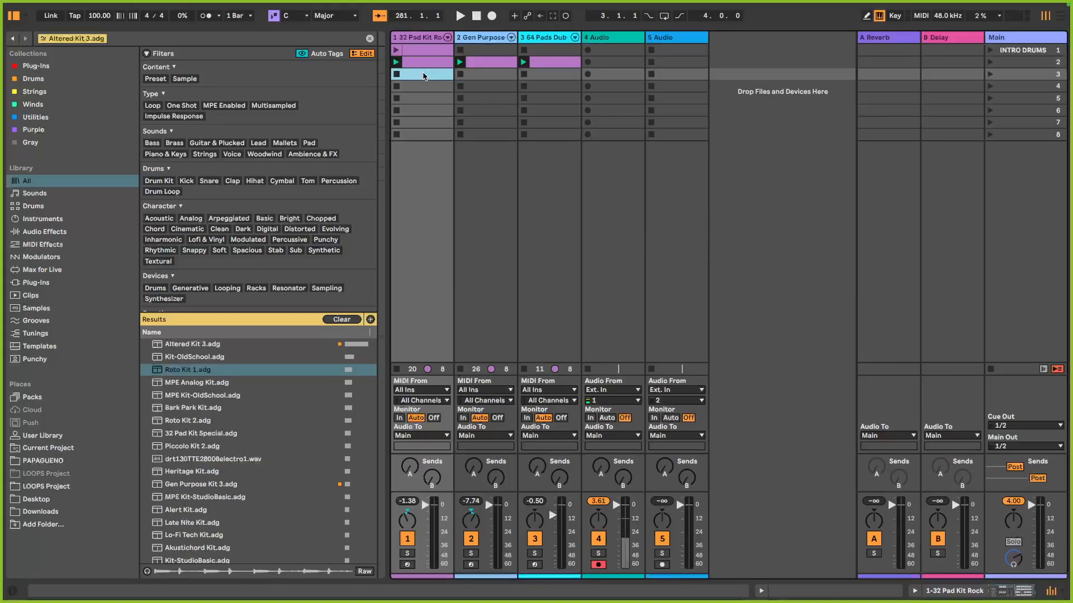
double_click(423, 76)
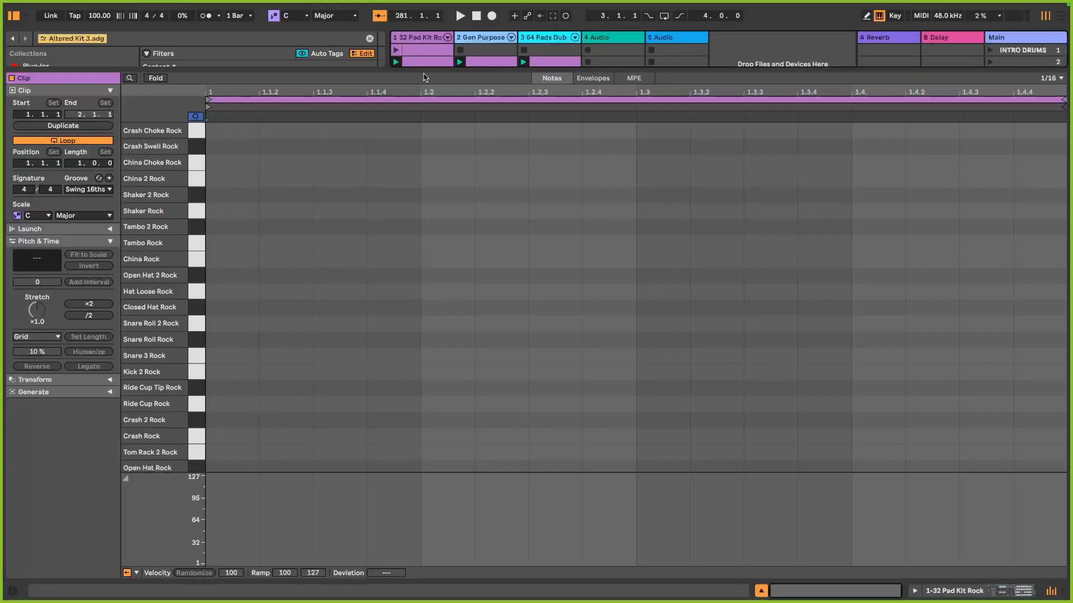
left_click_drag(442, 70, 441, 61)
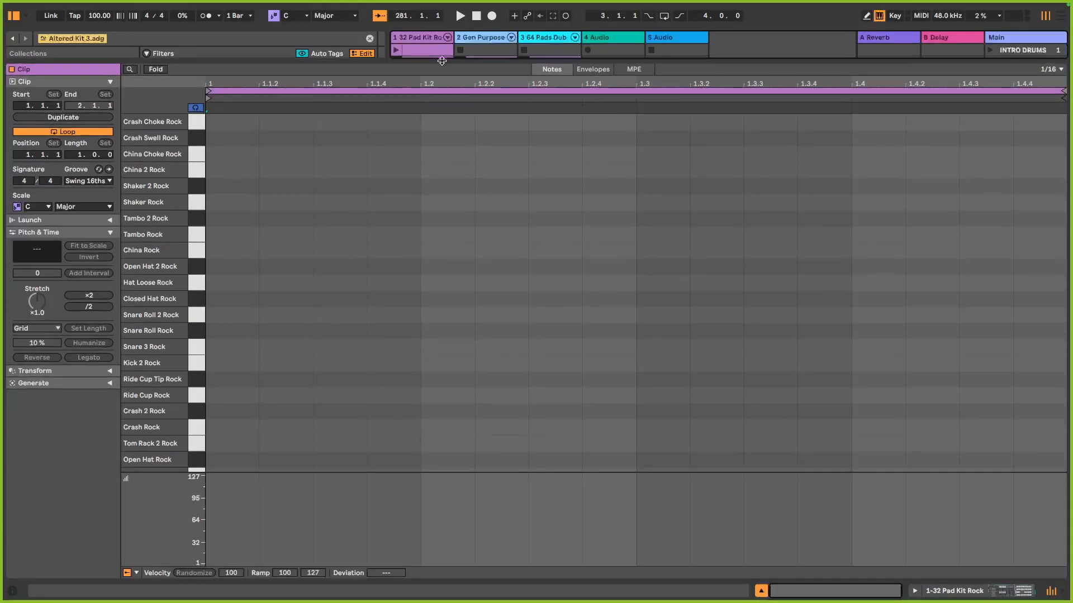
Set the new clip's fixed grid to 1/8 triplets.
left_click(1059, 69)
left_click(778, 297)
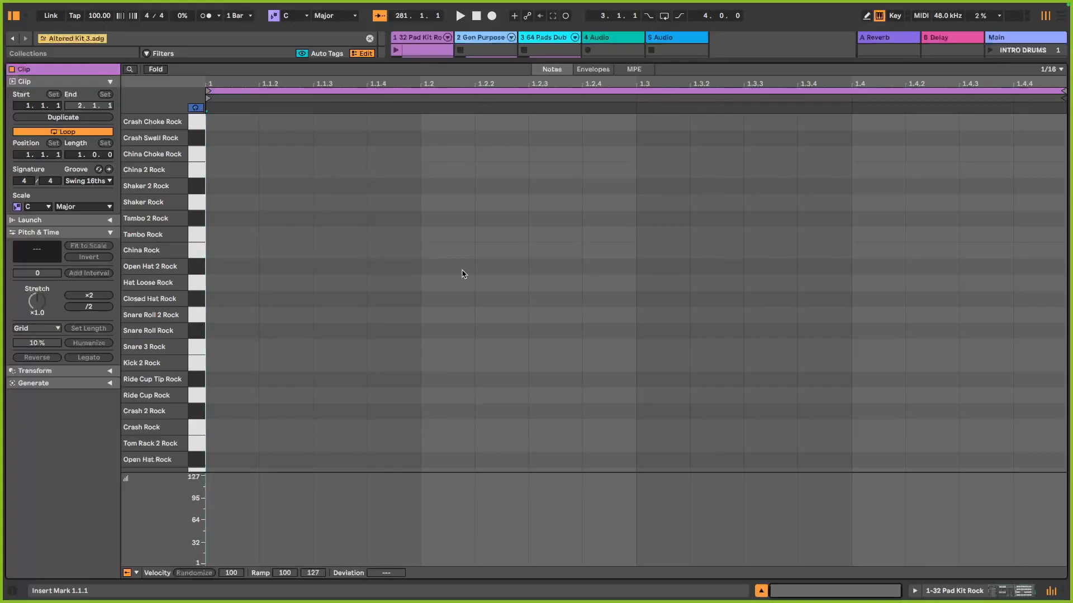
left_click(1058, 70)
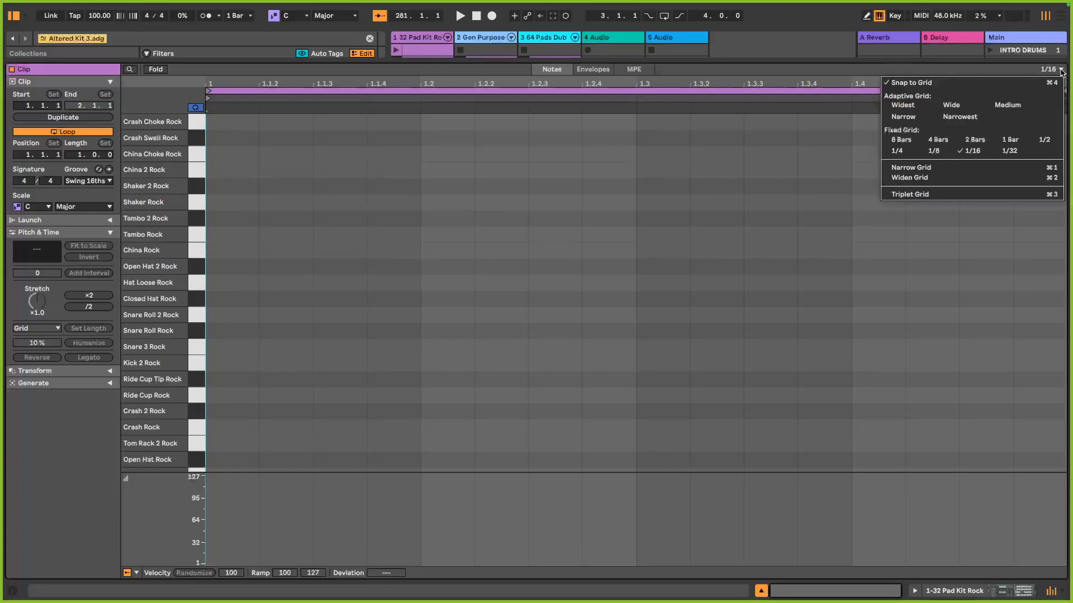
left_click(943, 152)
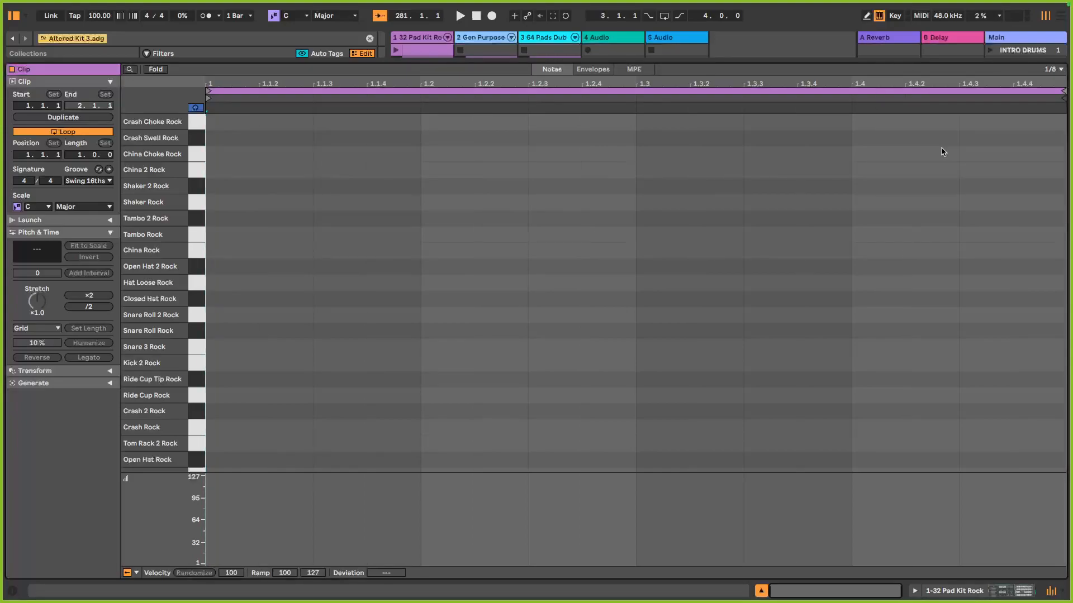
left_click(1061, 70)
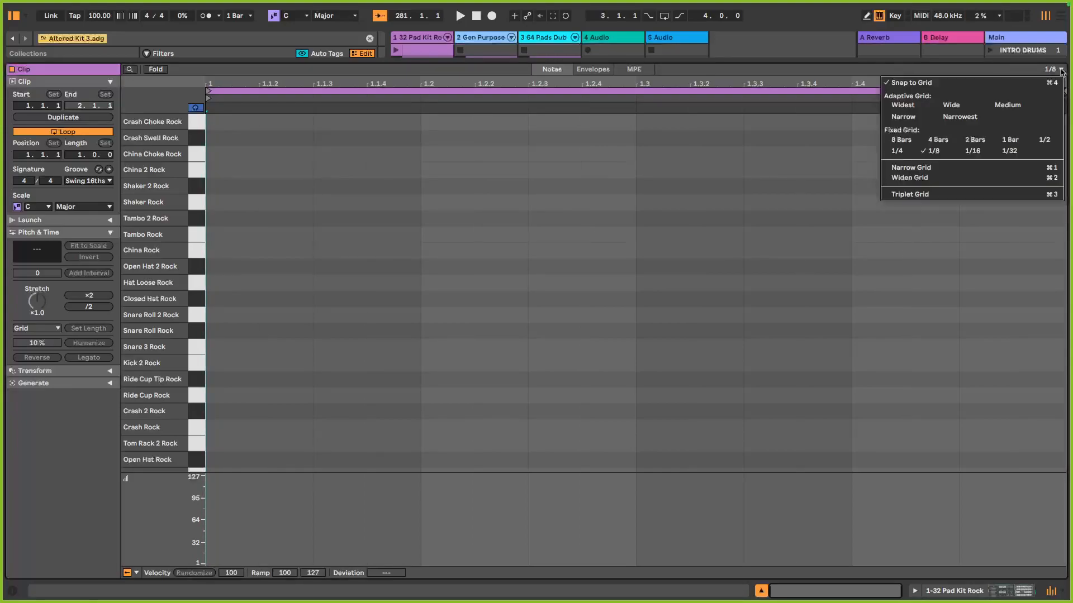
left_click(911, 194)
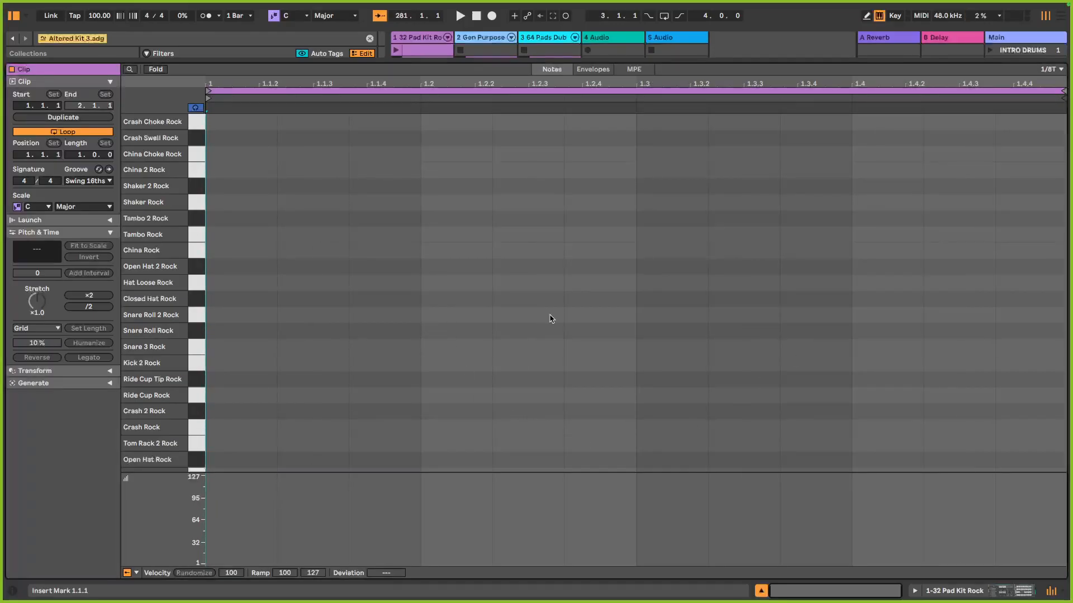
left_click(481, 319)
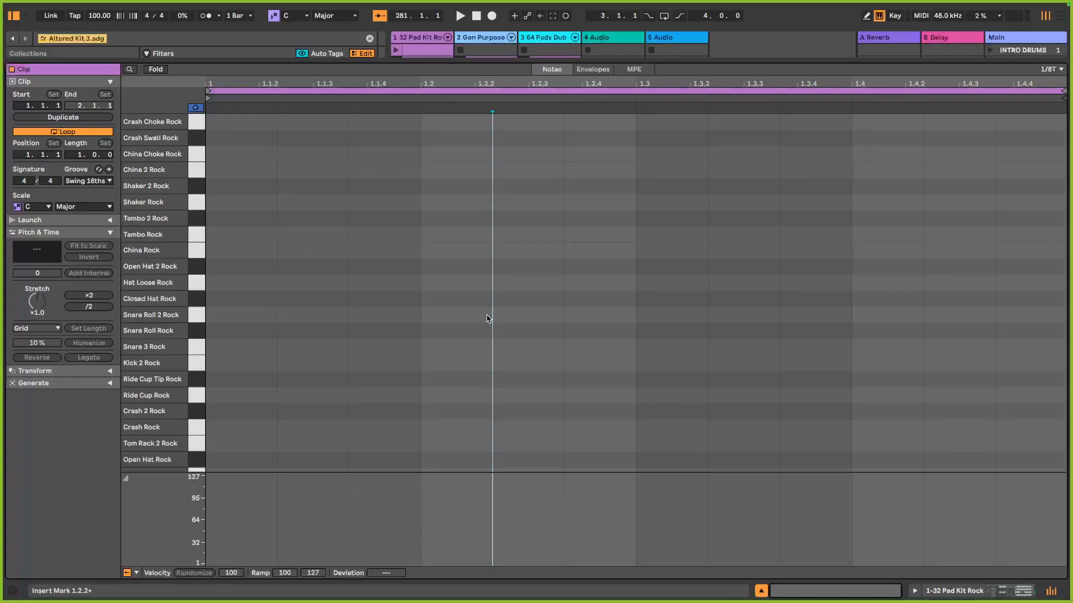
Draw Closed Hat Tip Rock notes on the first and third triplets of beat 1, with velocities 80 and 50.
left_click(864, 15)
left_click(374, 61)
double_click(414, 76)
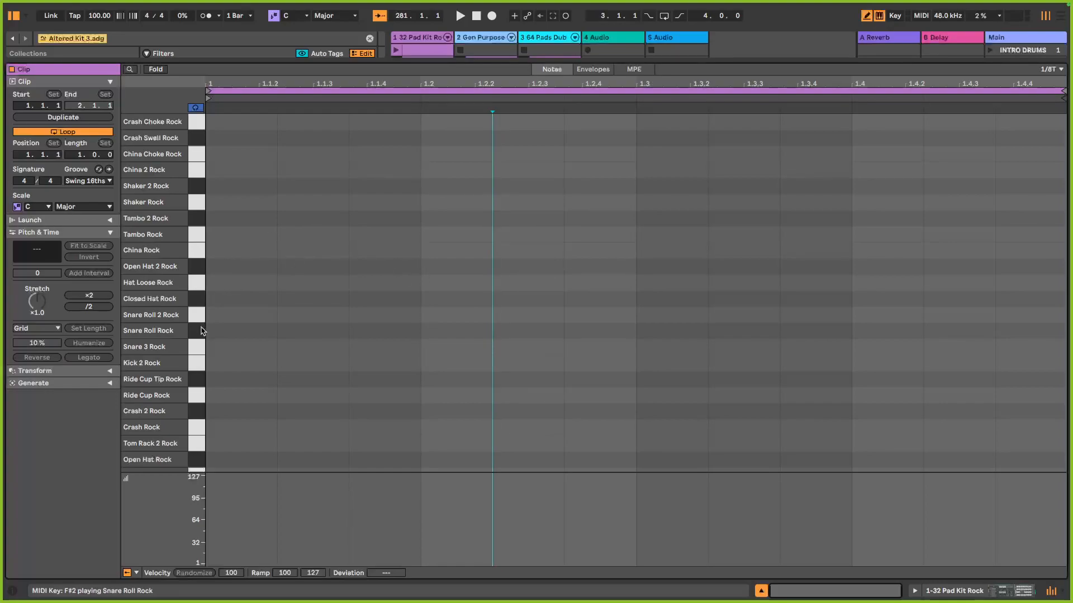
scroll(154, 418, "down", 5)
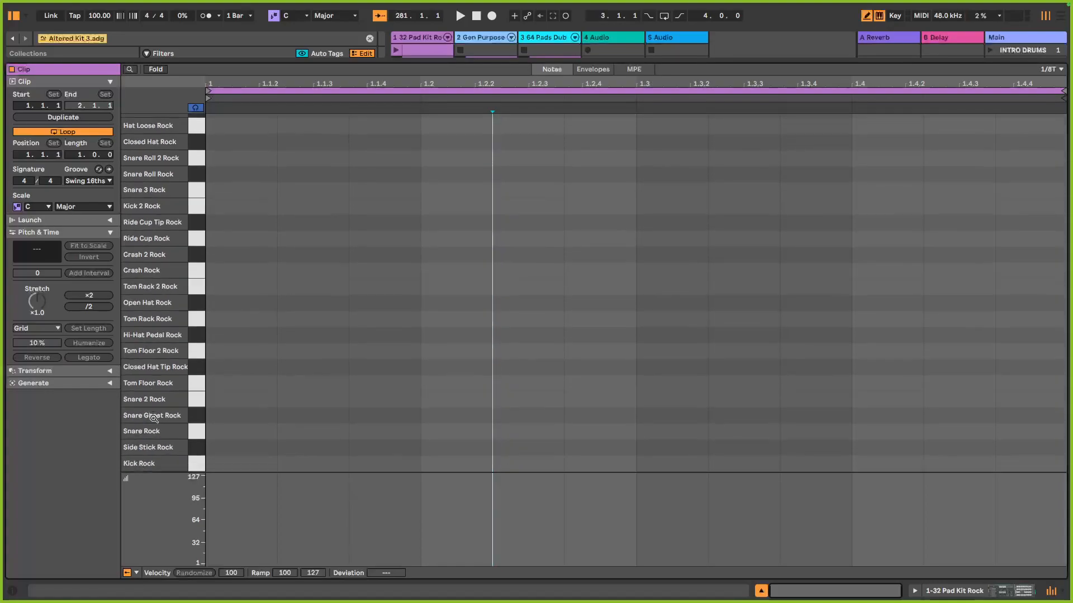
left_click(199, 371)
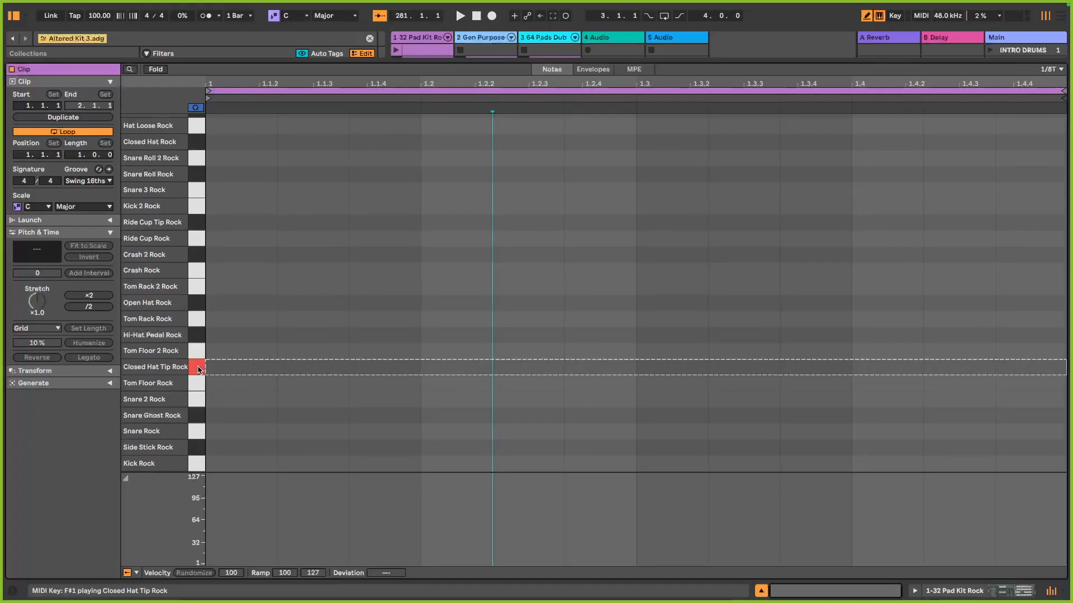
left_click(237, 361)
left_click_drag(224, 366, 225, 359)
left_click(390, 364)
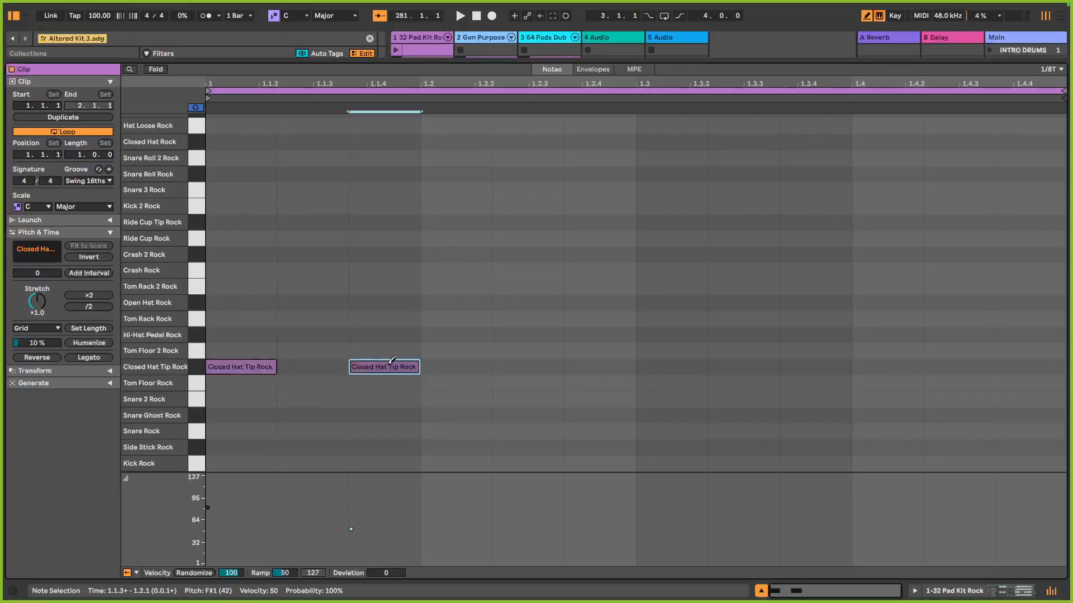
Duplicate the two Closed Hat Tip Rock notes three times to fill the bar, and launch the track's first clip.
left_click_drag(206, 342, 373, 412)
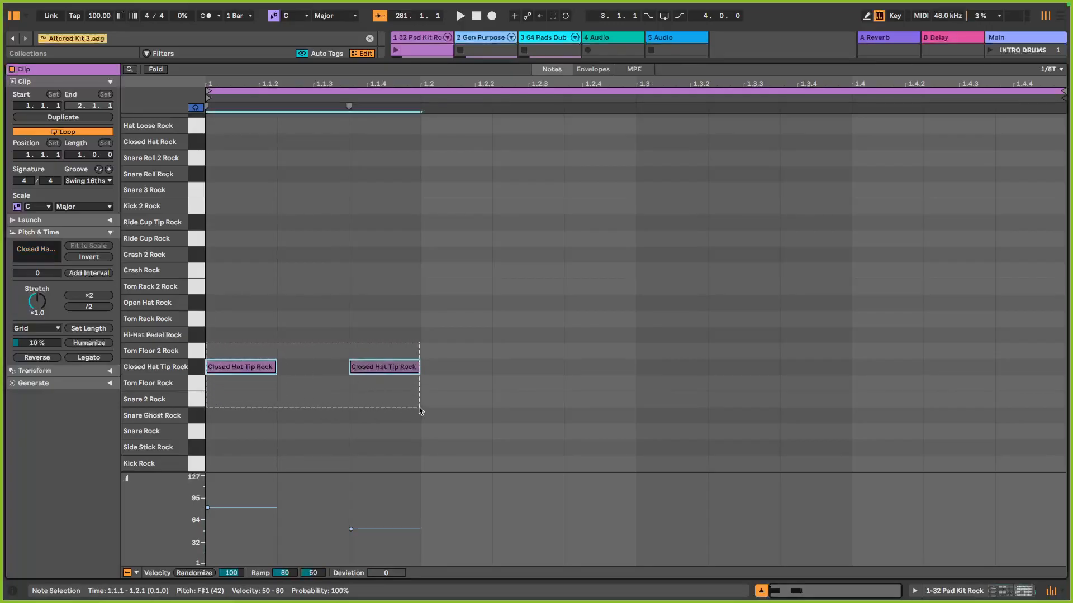
key("ctrl+d")
key("ctrl+d")
key("ctrl+d")
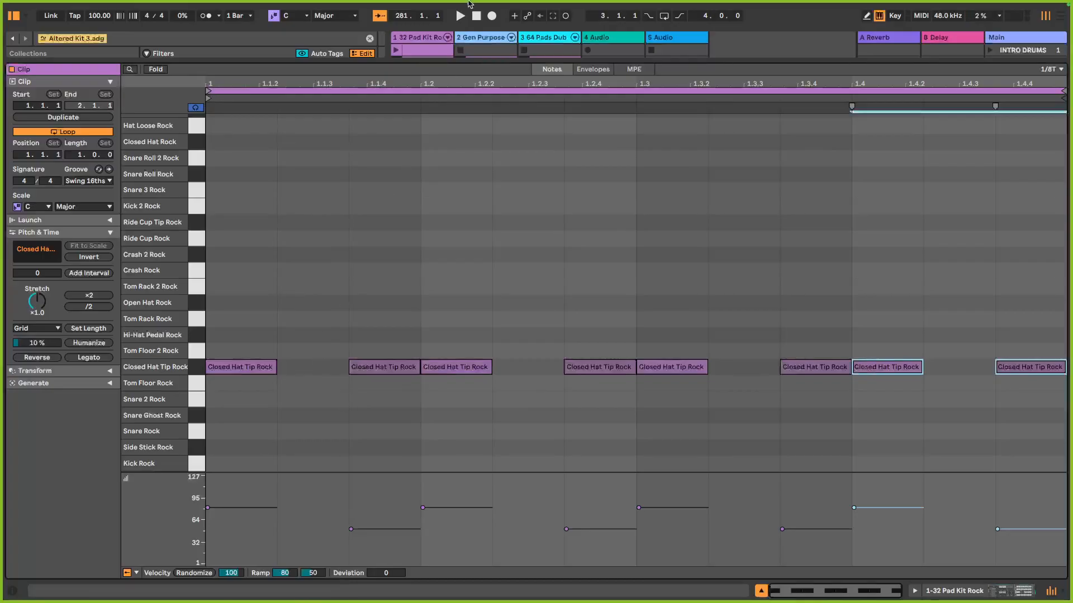
left_click(396, 51)
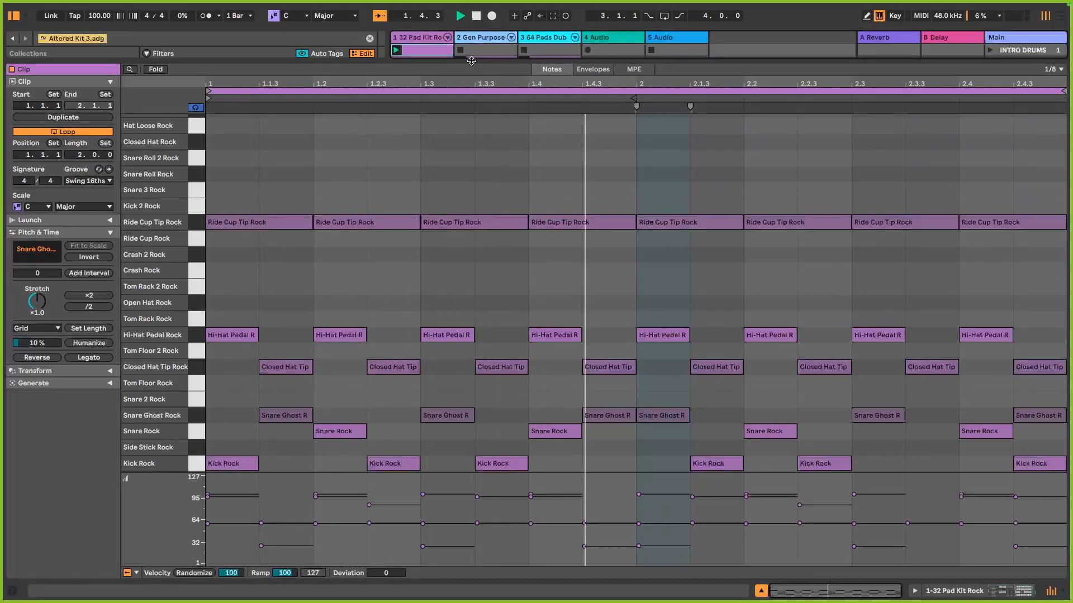
Launch the third clip of the 32 Pad Kit Rock track and open its notes for editing.
key("super+alt+l")
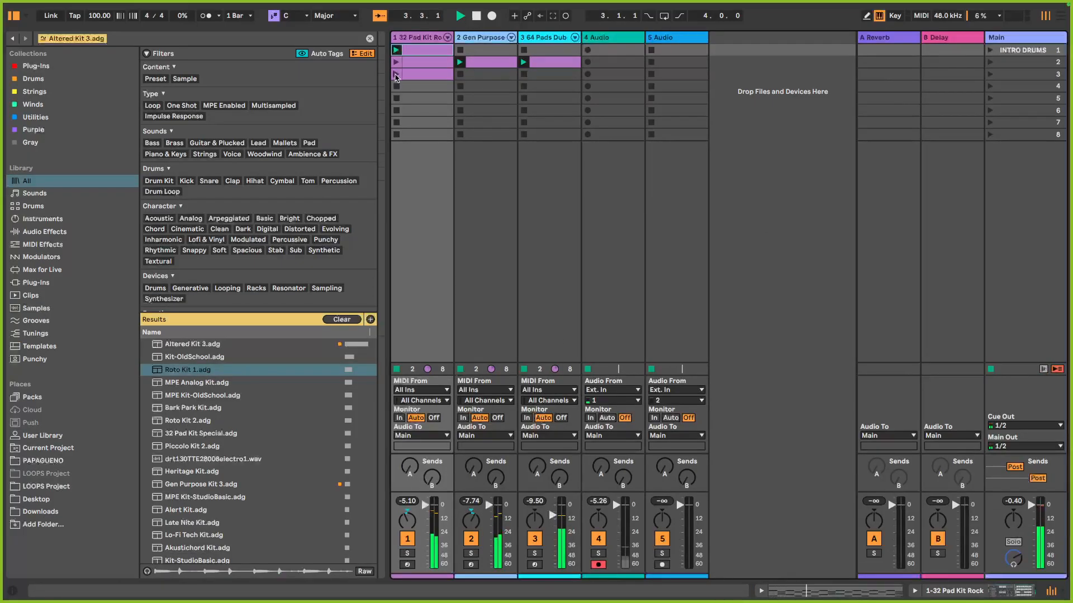
left_click(396, 74)
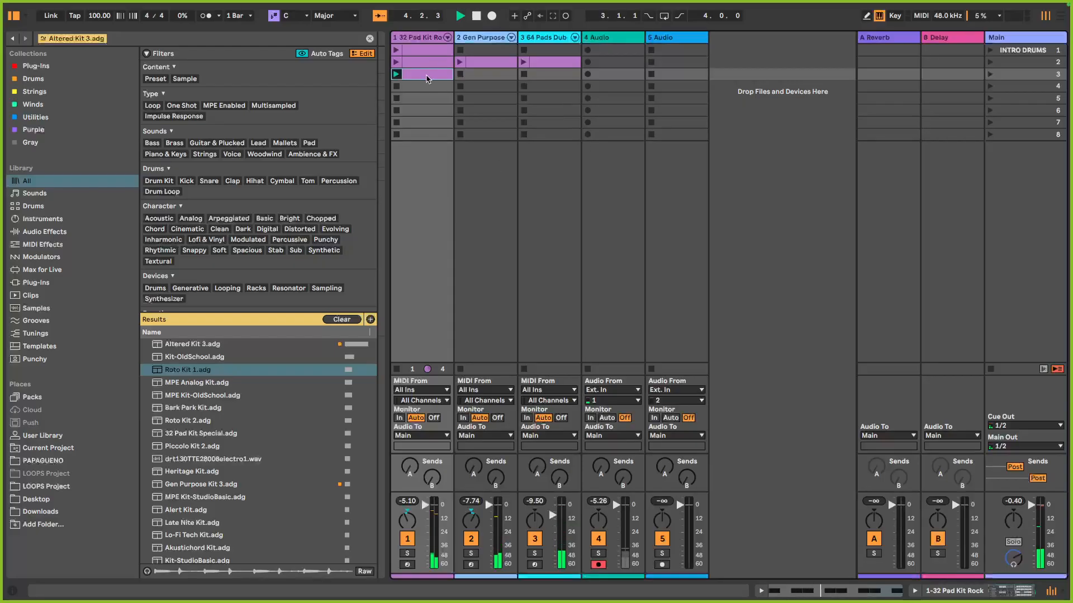
double_click(427, 78)
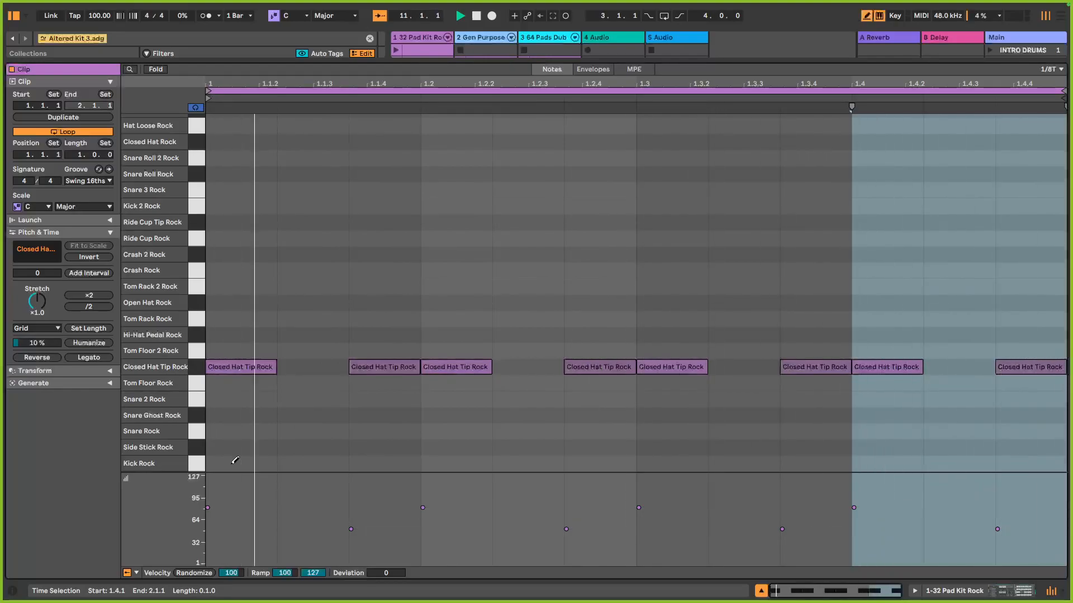
Draw a Kick Rock note on beat 1 with velocity 101.
key("b")
left_click(235, 463)
left_click_drag(233, 463, 233, 442)
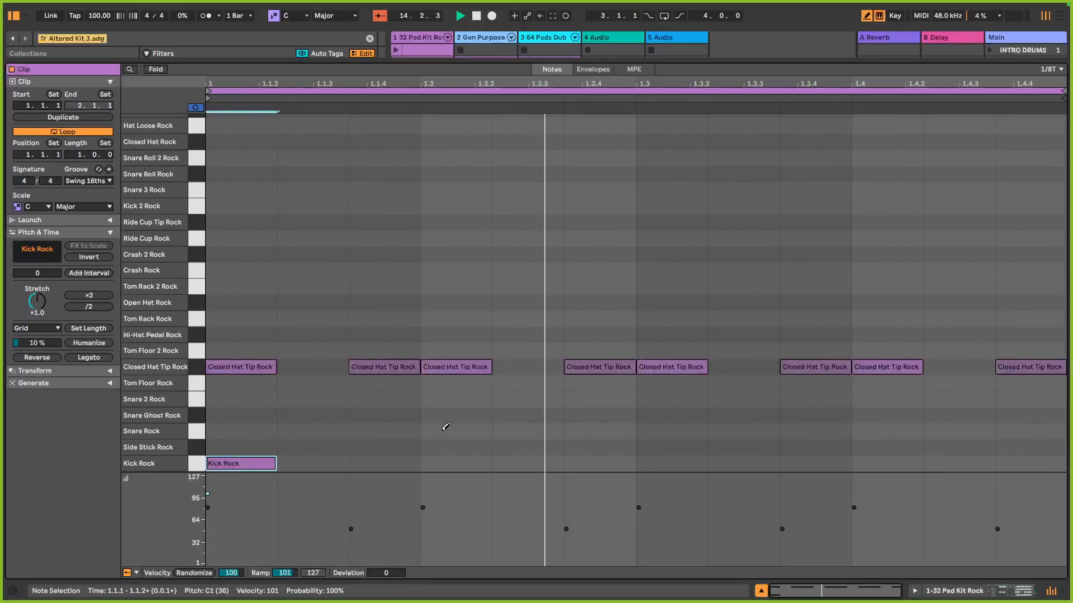
Try Side Stick Rock in place of Snare Rock on beat 2, and settle on a Snare Rock note there.
left_click(446, 430)
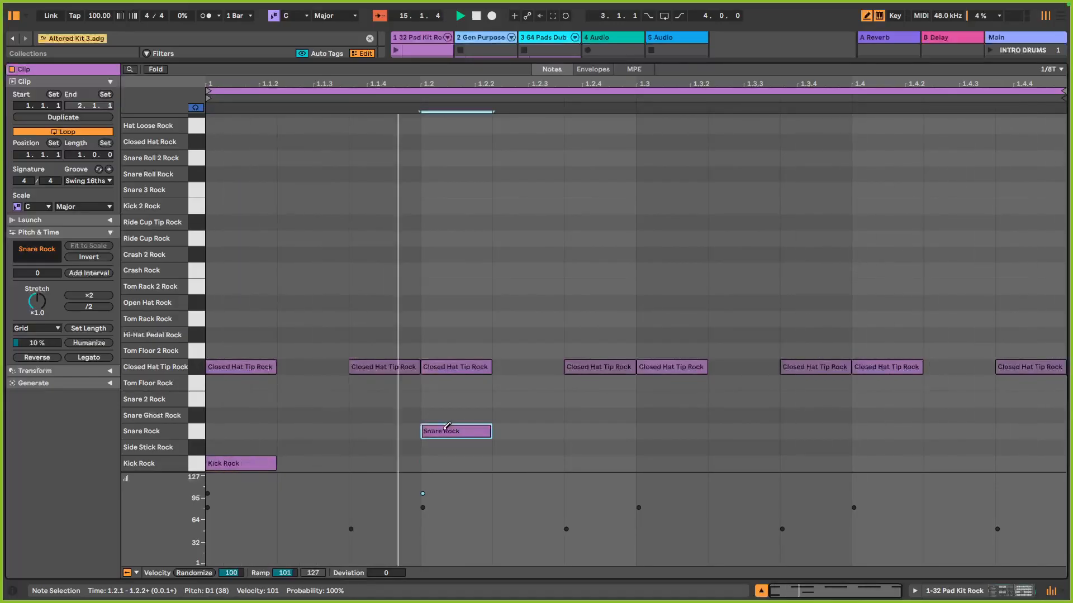
left_click(450, 447)
left_click(446, 429)
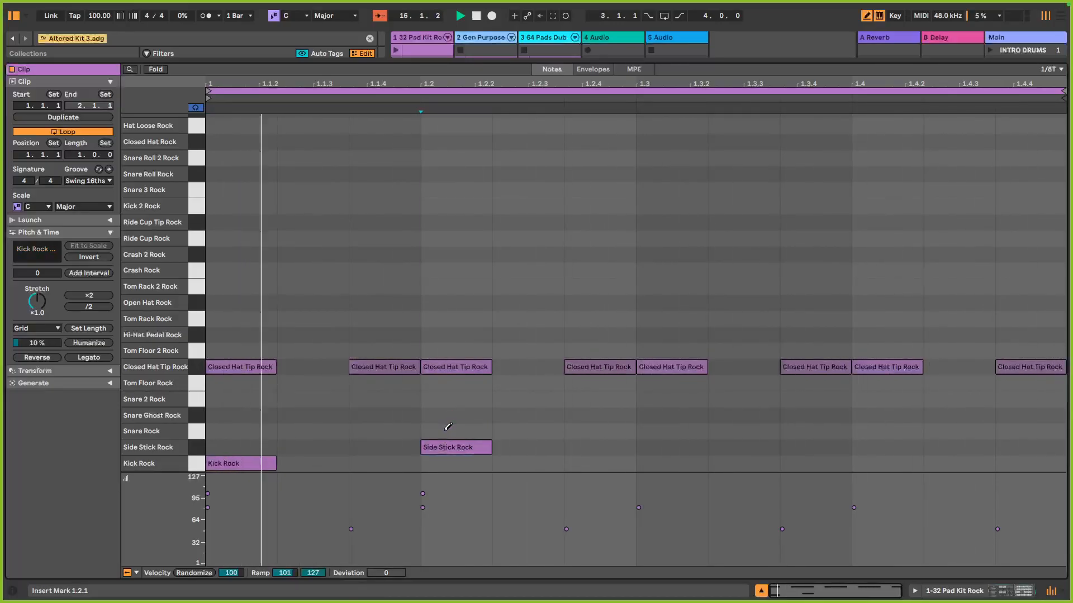
left_click(447, 445)
left_click(454, 432)
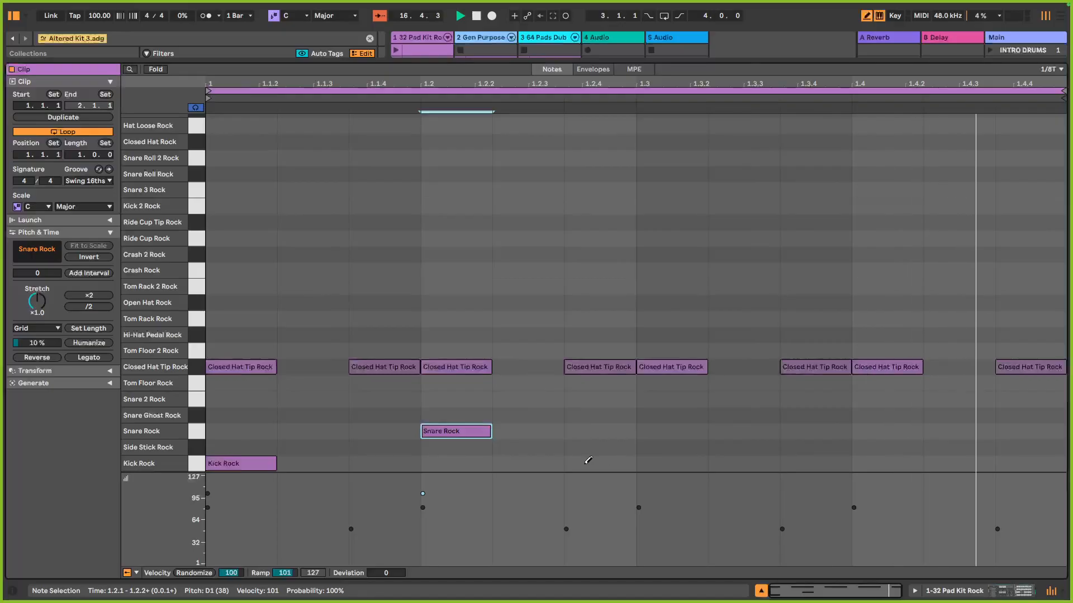
Add a Kick Rock note on beat 3 and a Snare Rock note on beat 4, replacing the misplaced Snare Ghost Rock note.
left_click(665, 463)
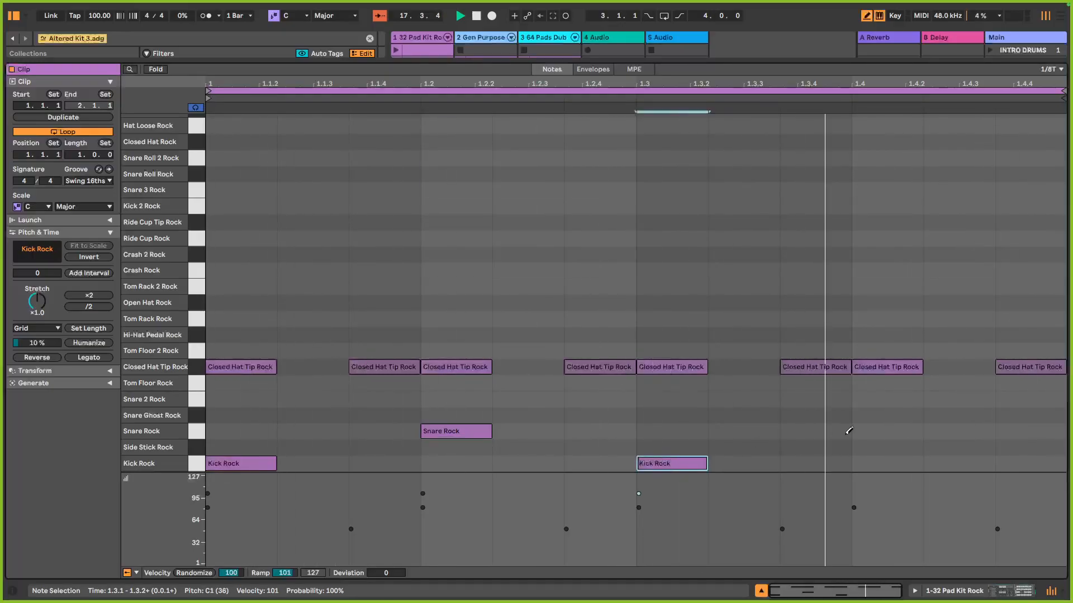
left_click(879, 415)
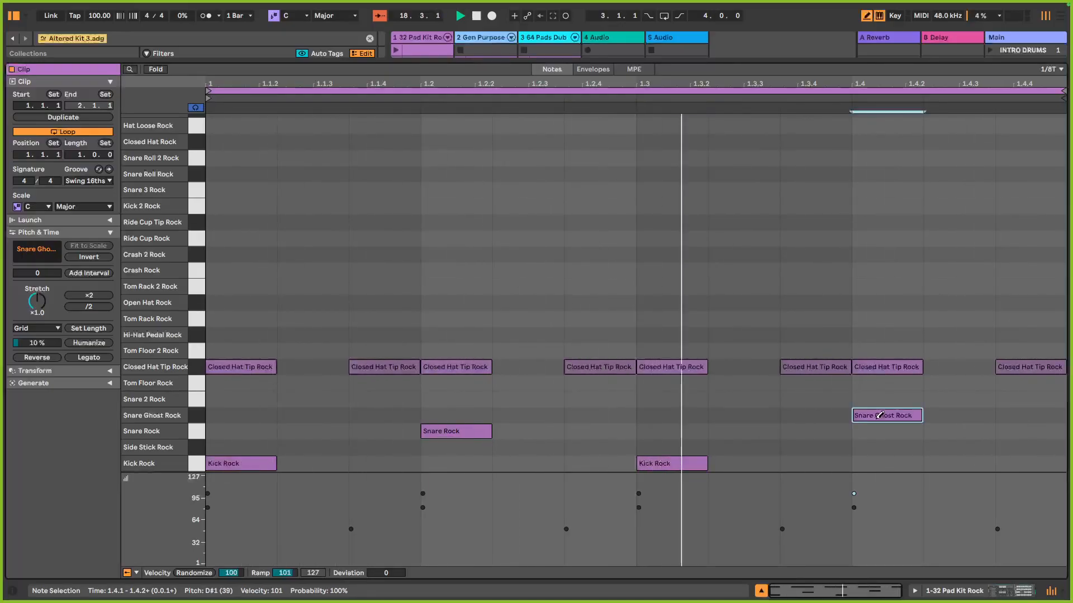
left_click_drag(879, 415, 881, 411)
left_click(879, 429)
left_click(882, 415)
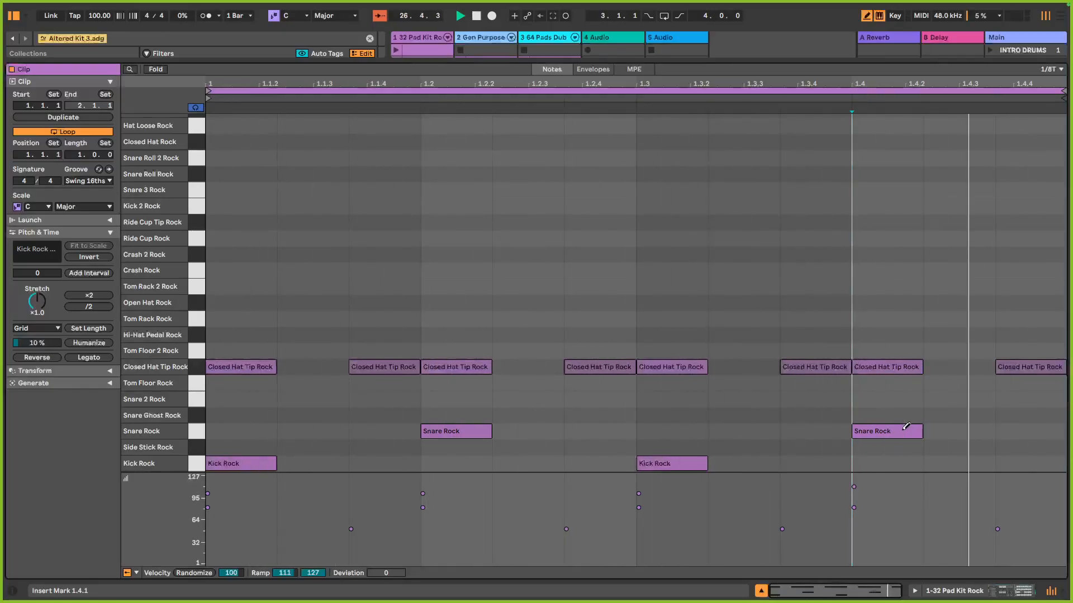
Draw a Kick Rock note on the third triplet of beat 2 with velocity 61.
left_click(584, 464)
left_click_drag(585, 464, 584, 465)
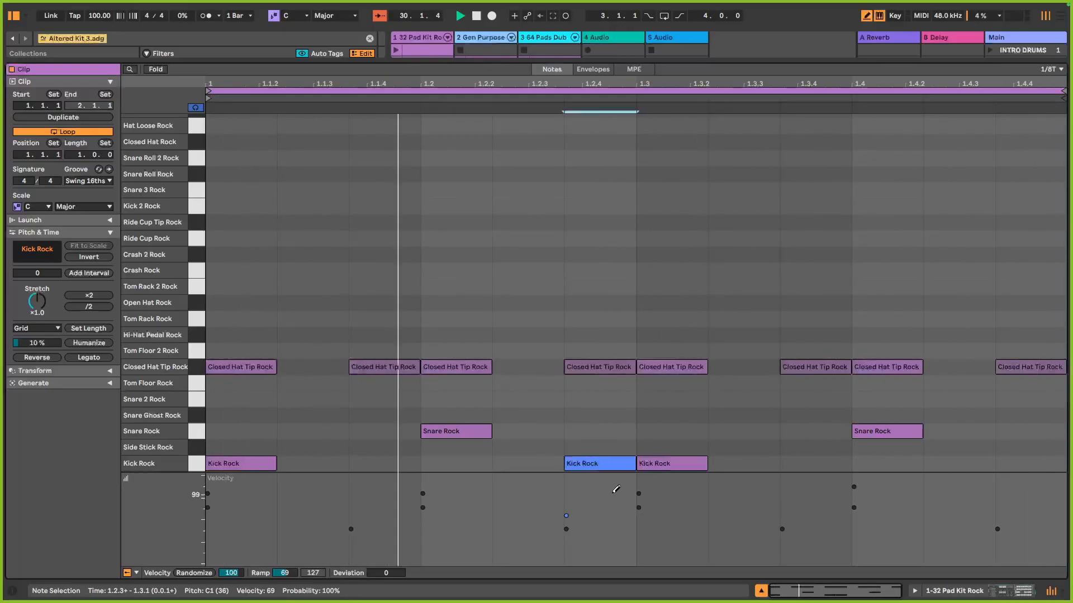
left_click_drag(602, 461, 601, 463)
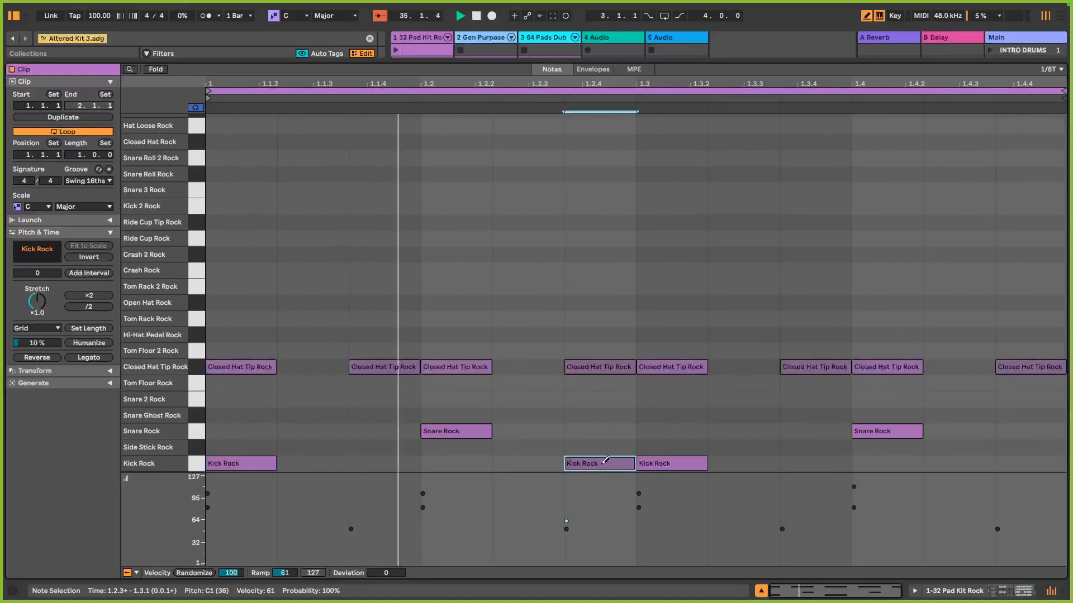
Set the tempo to 85 BPM and stop playback.
left_click(98, 18)
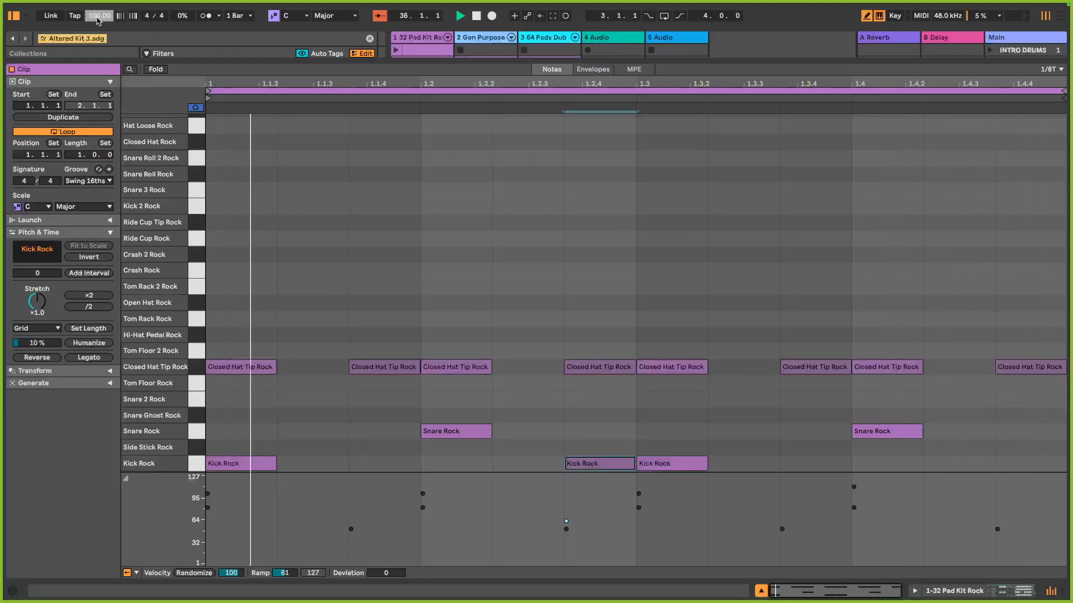
type("85")
key("Return")
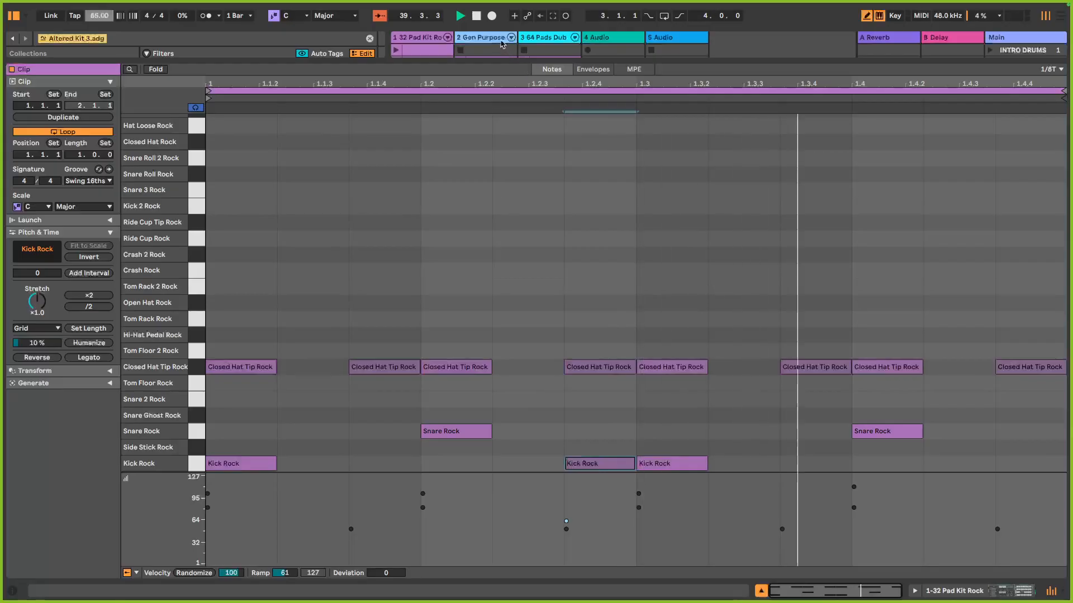
left_click(476, 16)
Switch to Google Chrome and bring up YouTube under another browser profile.
mouse_move(471, 587)
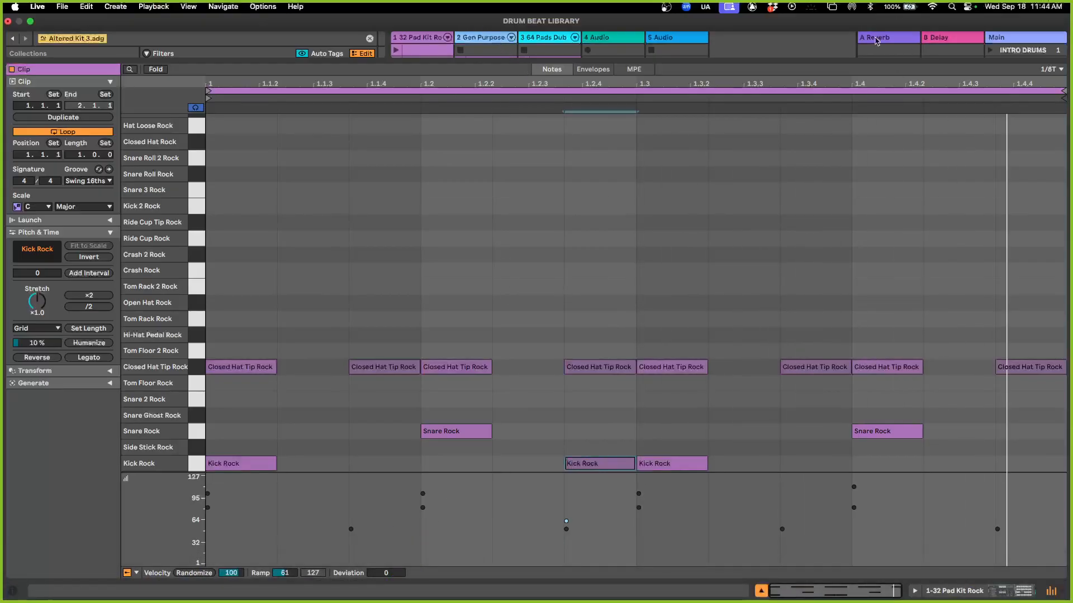
mouse_move(526, 601)
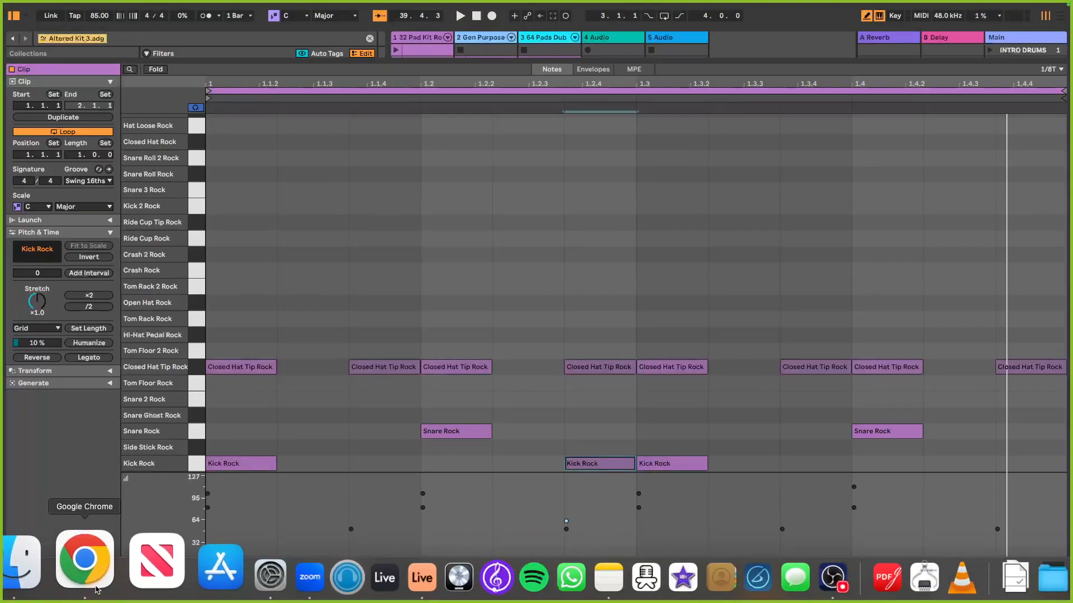
left_click(84, 560)
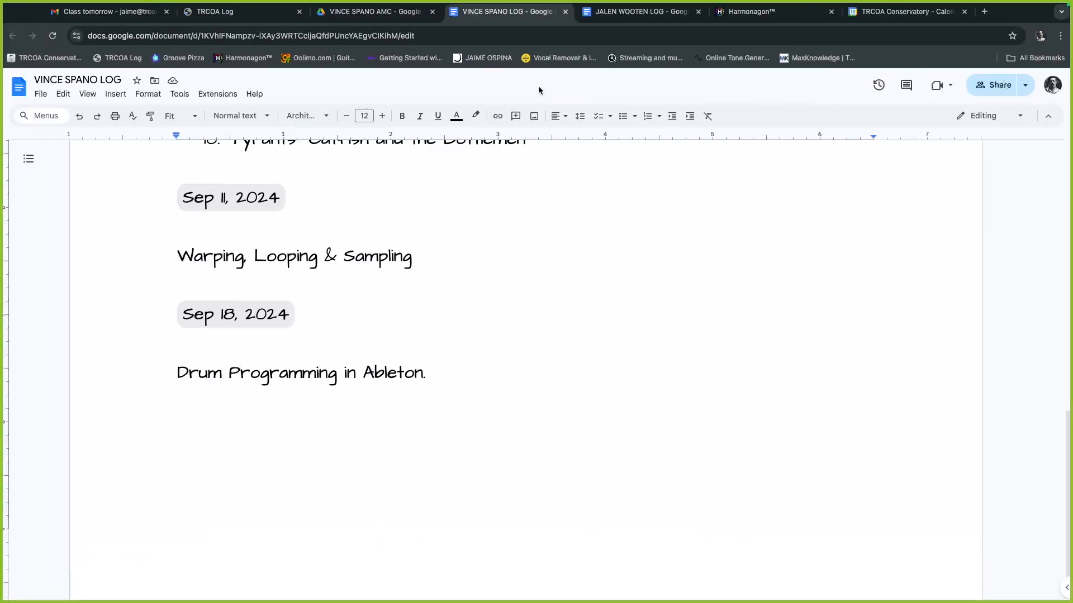
left_click(984, 13)
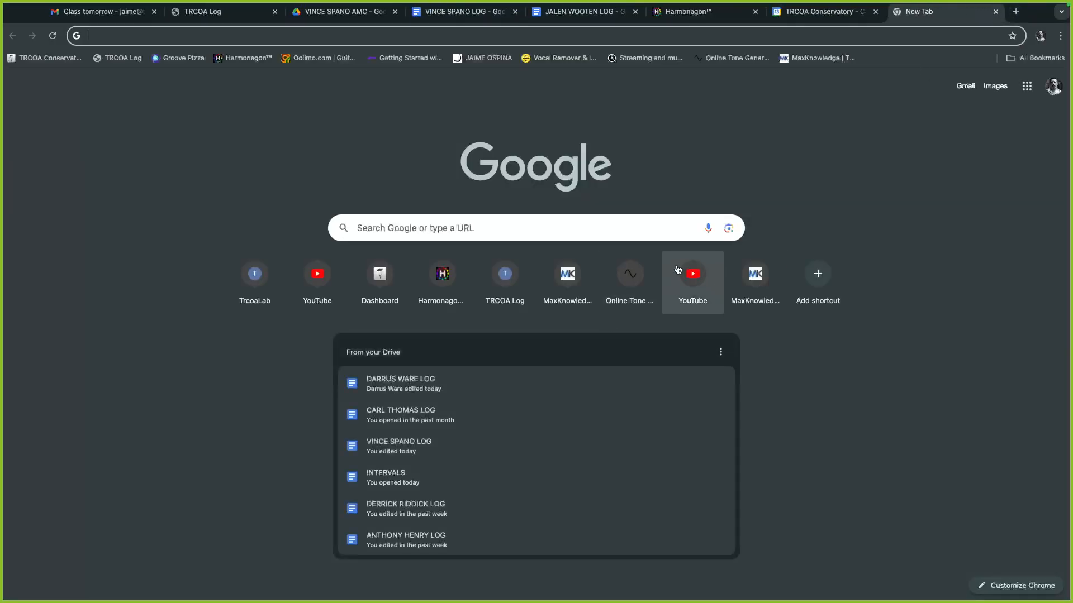
left_click(693, 274)
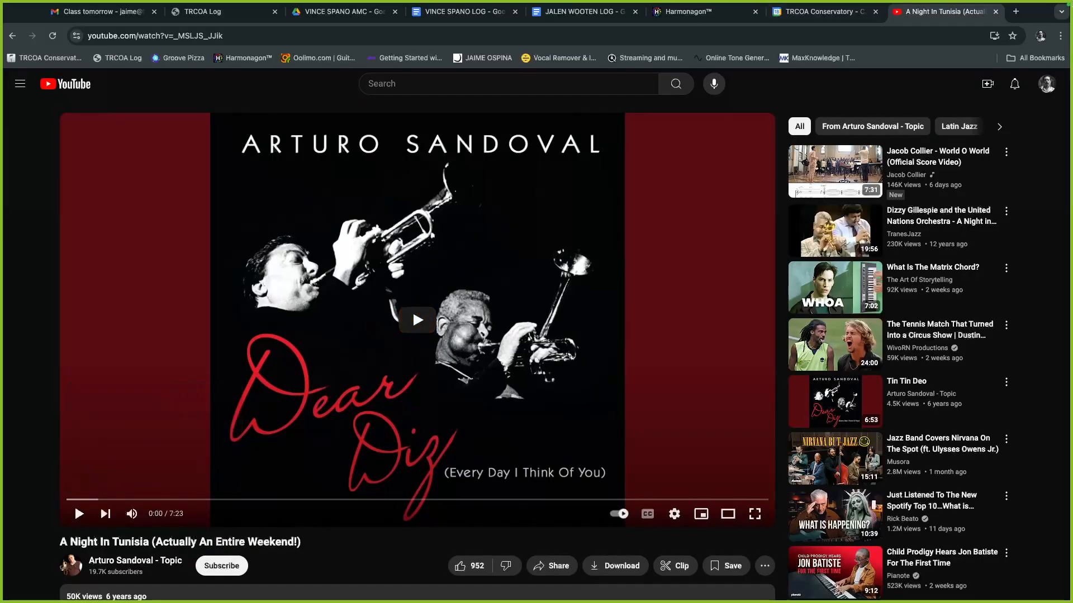
left_click(1041, 35)
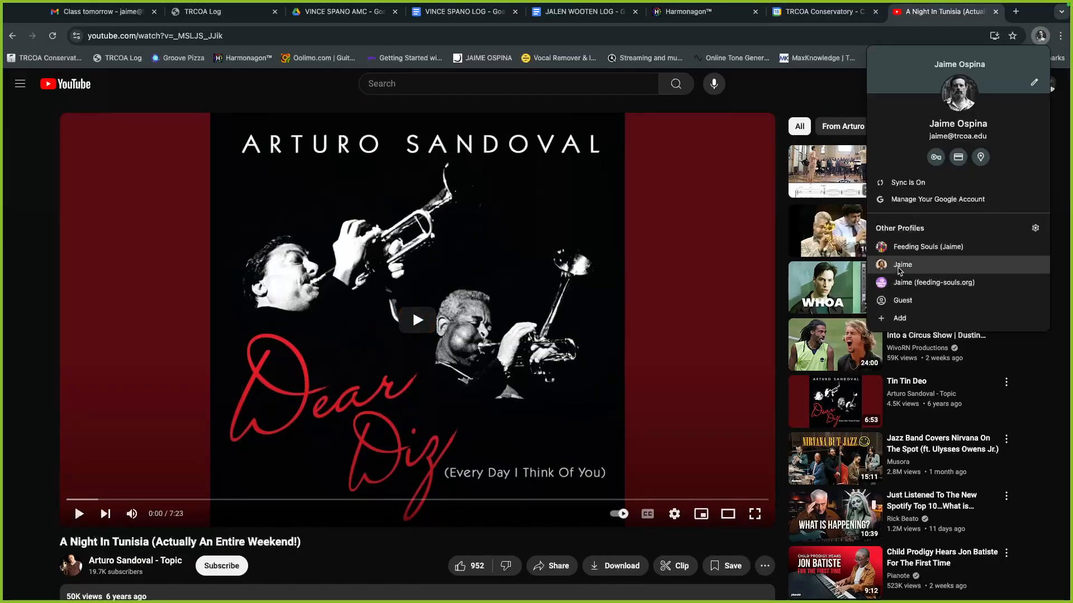
left_click(916, 266)
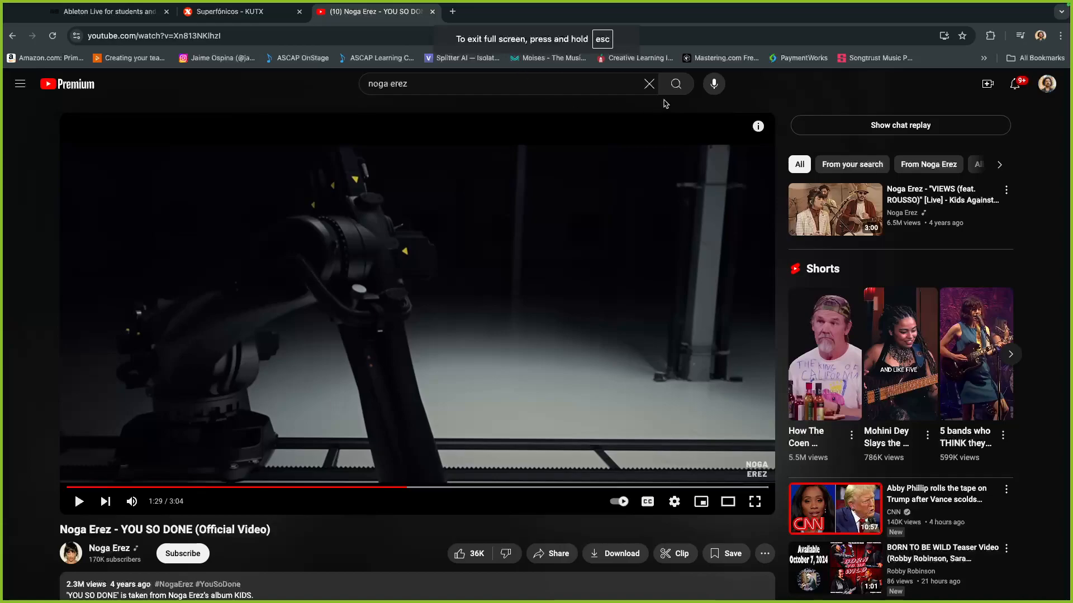
Search YouTube for "hoochie coochie man muddy waters".
left_click(649, 85)
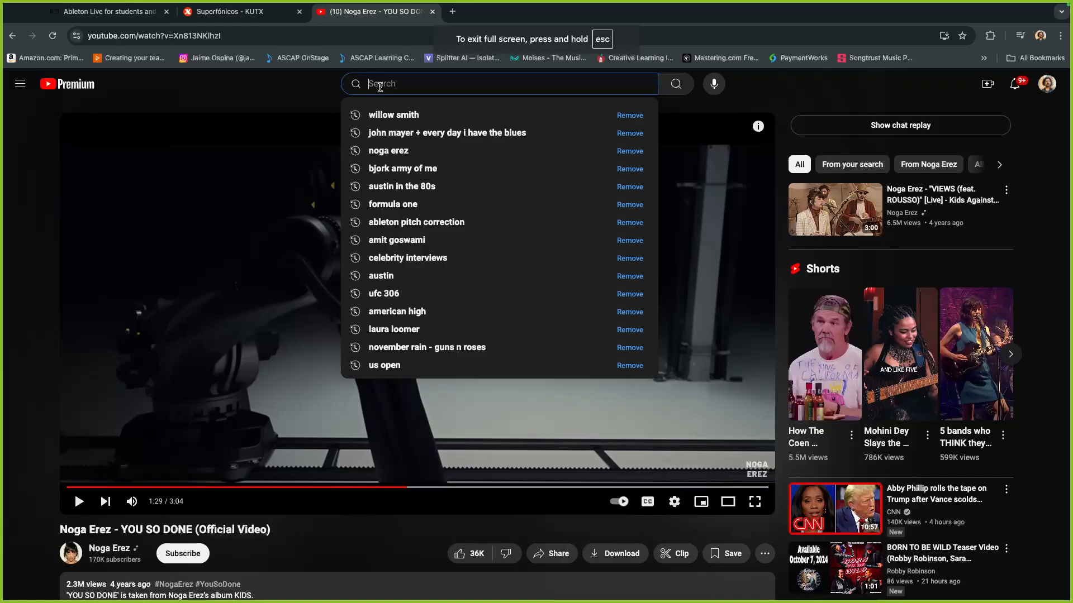
type("HOOCHIE")
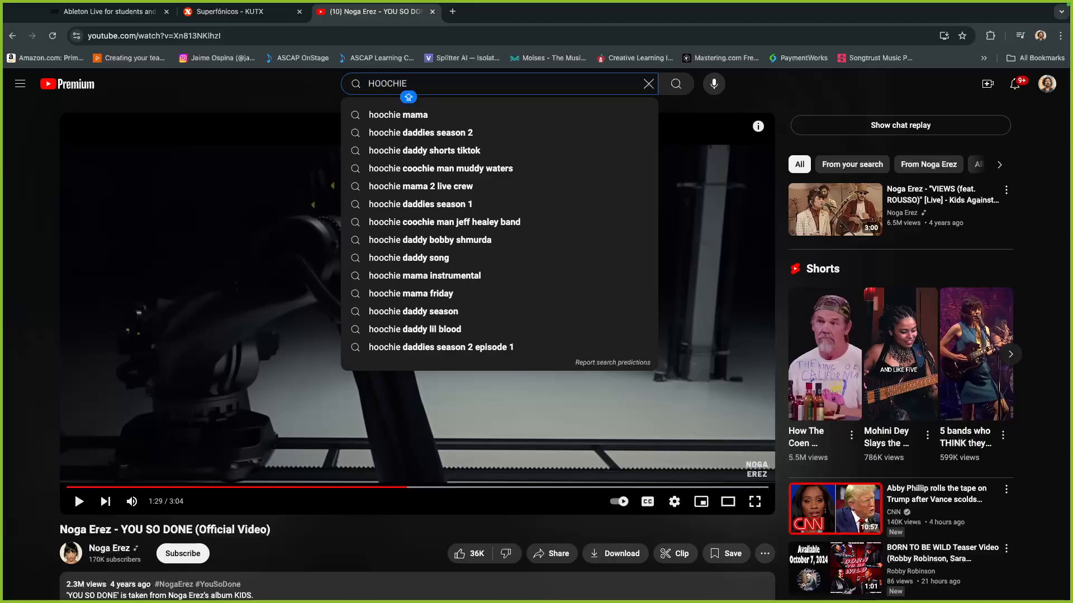
type(" COOCHIE MA")
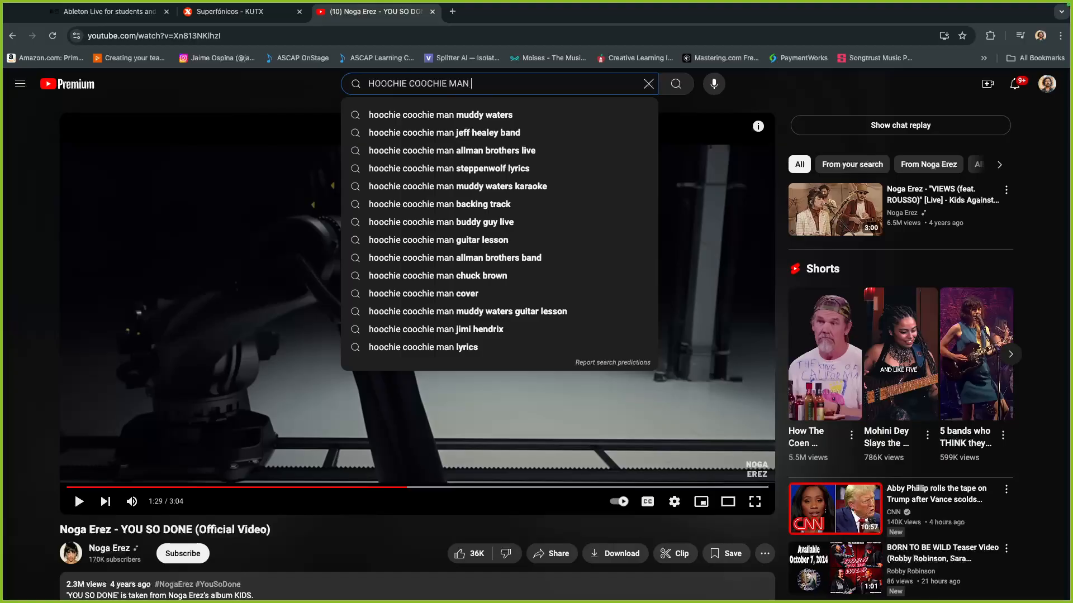
type("N ERIC CLAPTON")
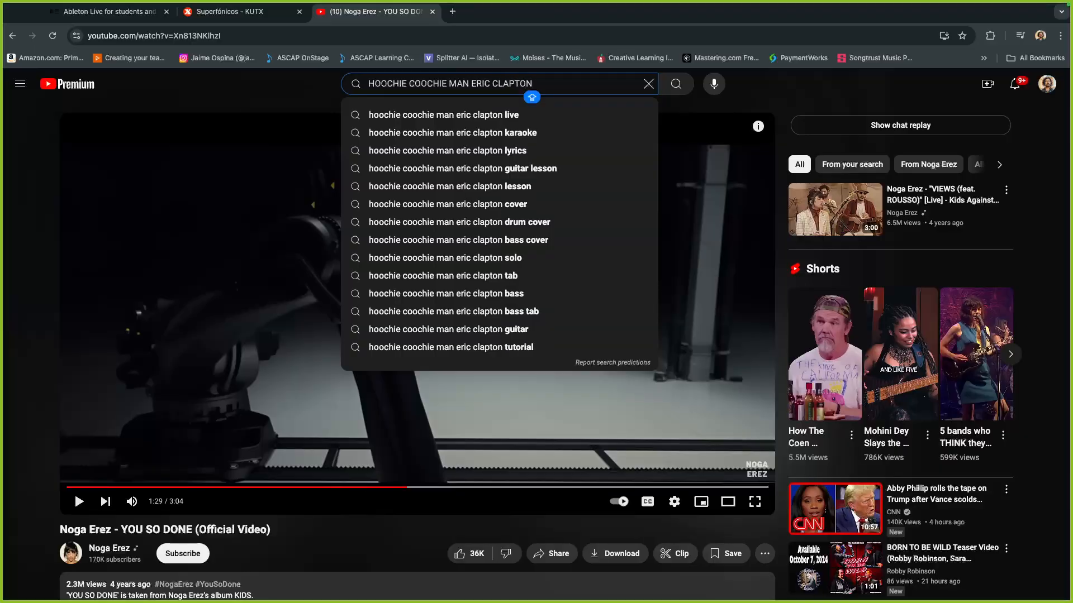
key("BackSpace")
key("BackSpace")
key("BackSpace")
key("BackSpace")
key("BackSpace")
key("BackSpace")
key("BackSpace")
key("BackSpace")
key("BackSpace")
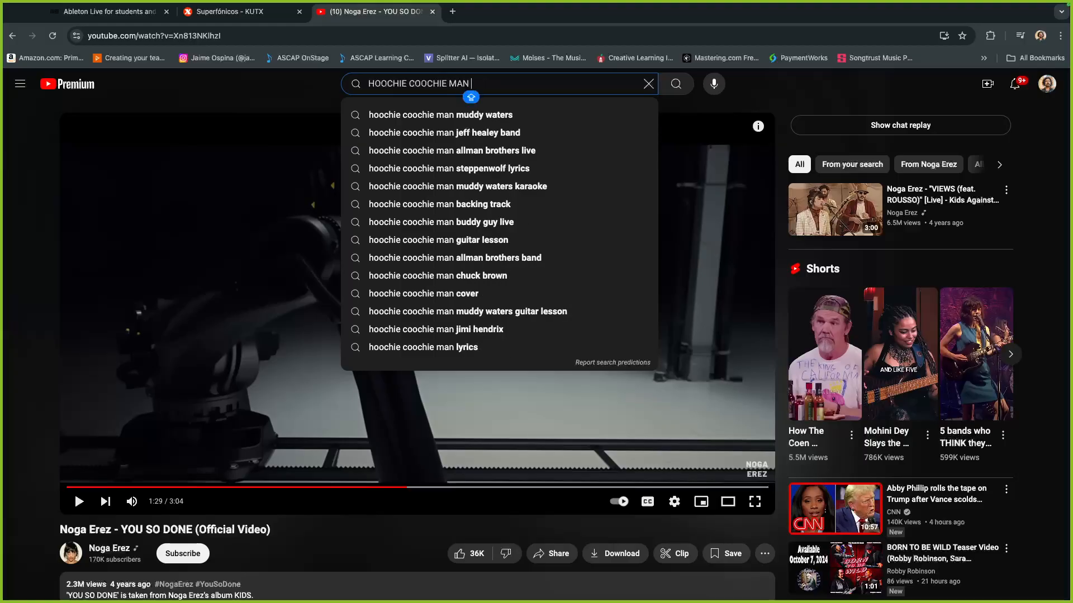
left_click(471, 120)
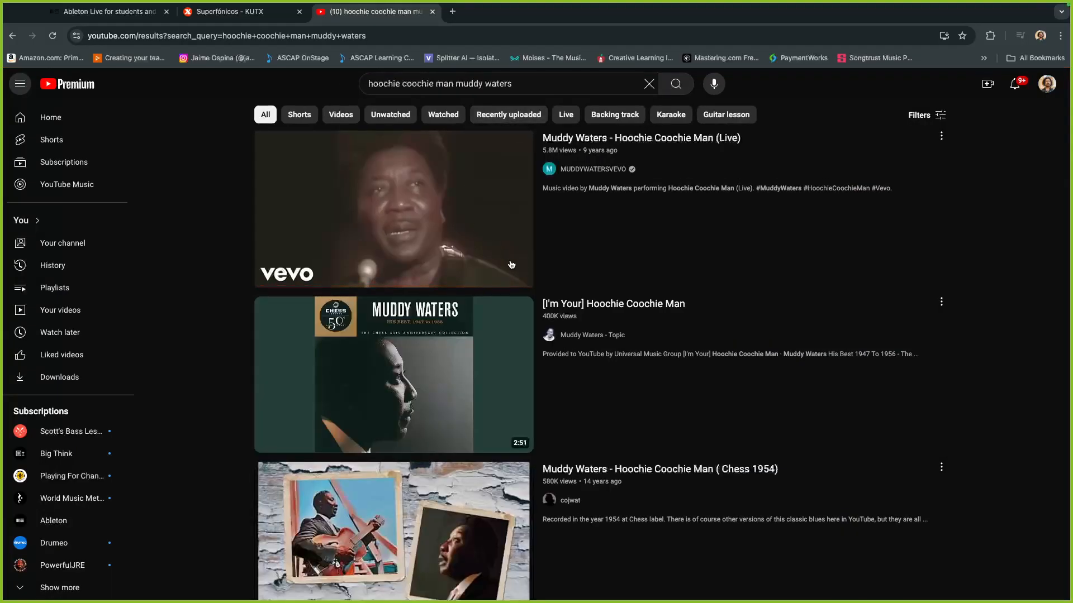
Play the video "Muddy Waters - Hoochie Coochie Man (Live)" in full screen to 2:56, pause it and leave full screen.
left_click(618, 140)
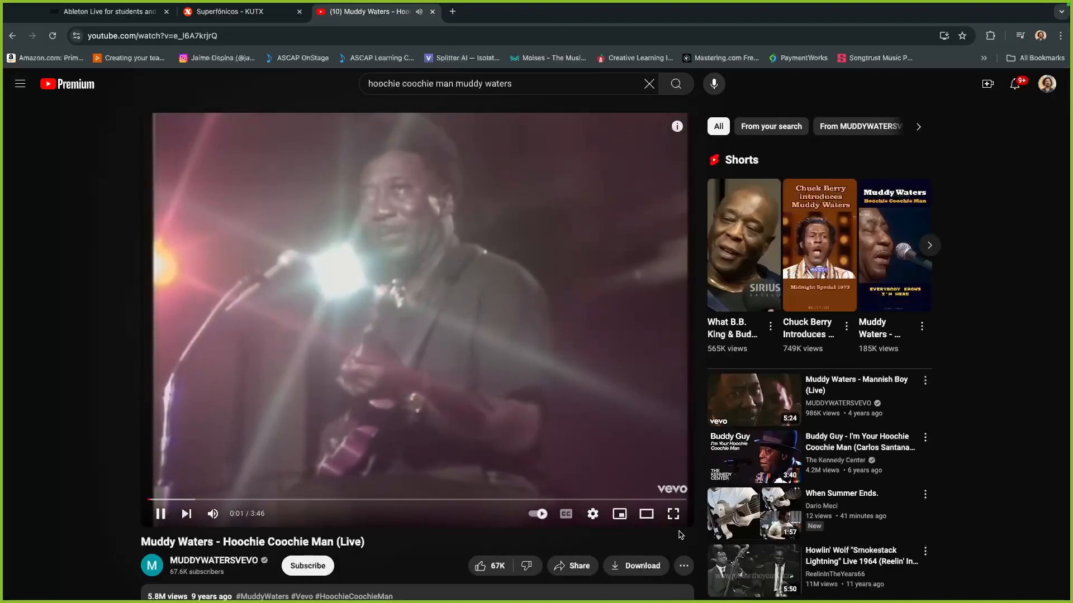
left_click(673, 514)
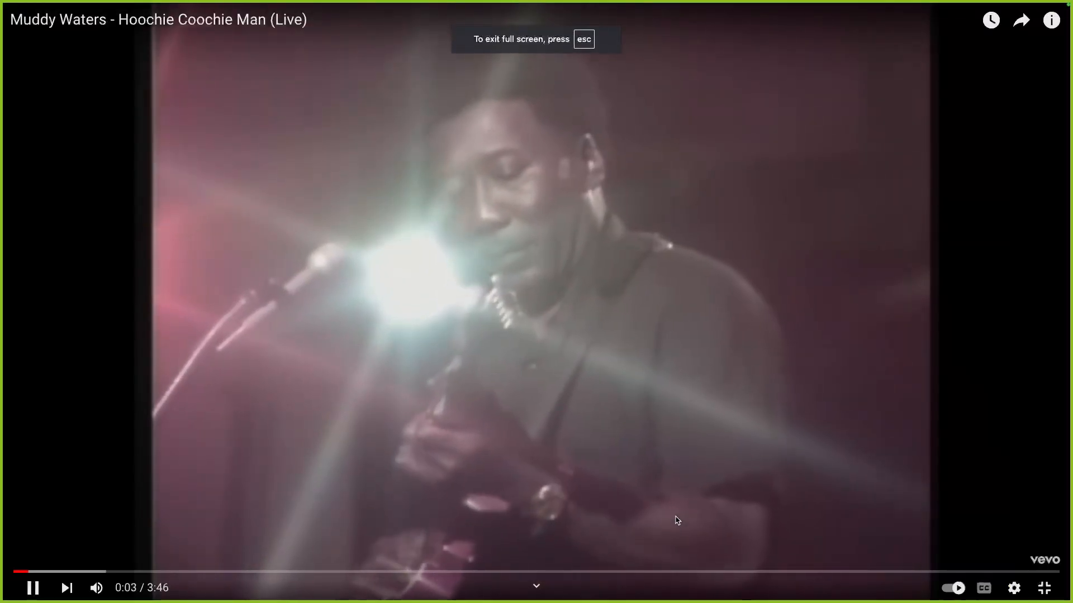
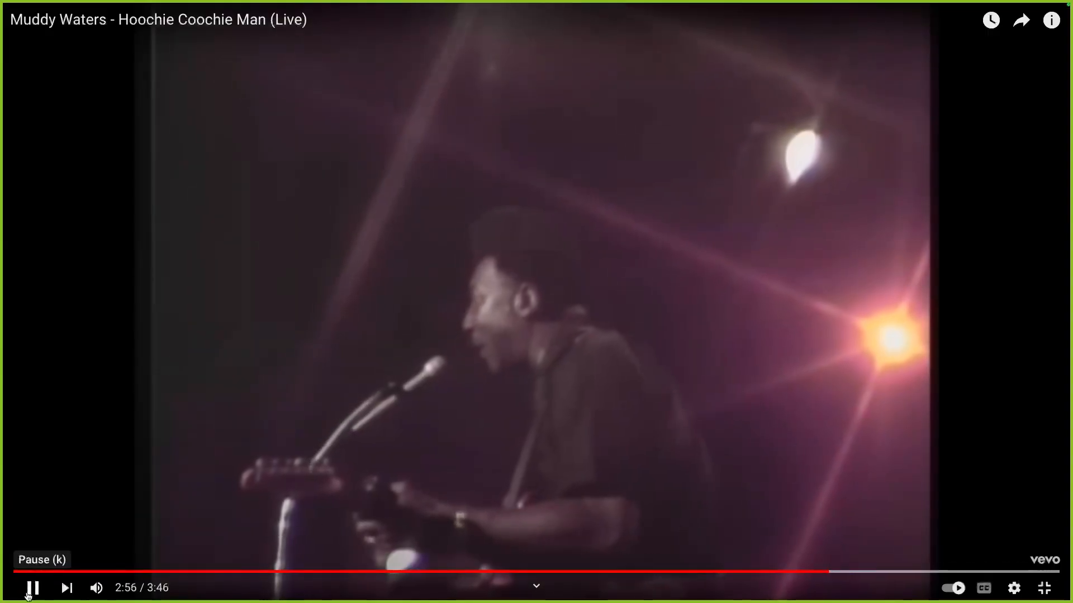
left_click(30, 591)
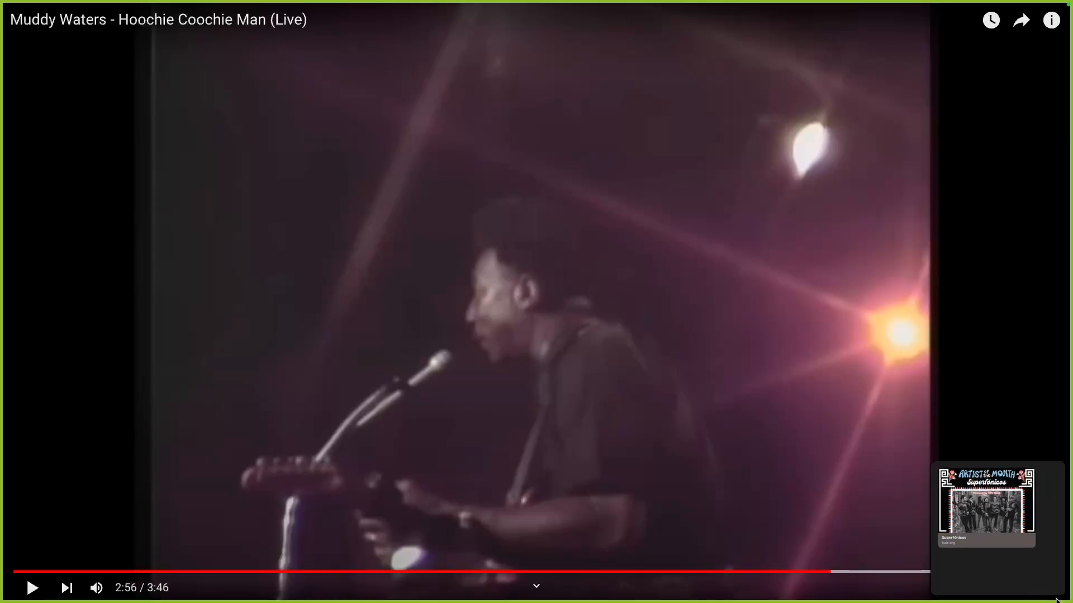
left_click(1044, 589)
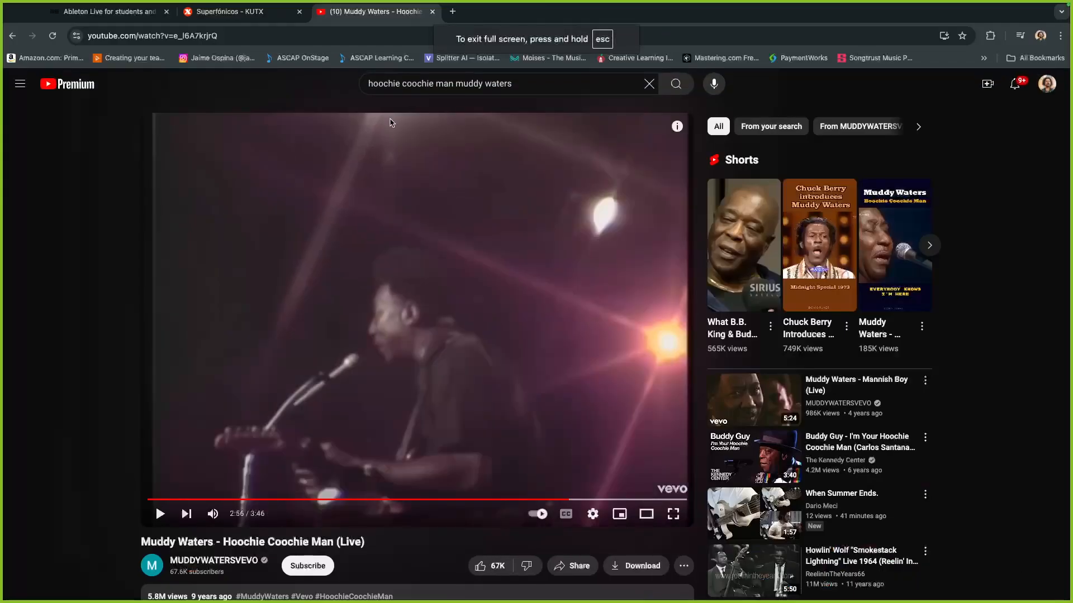
Clear the YouTube search text and open the Dropbox folder in Finder.
left_click(649, 85)
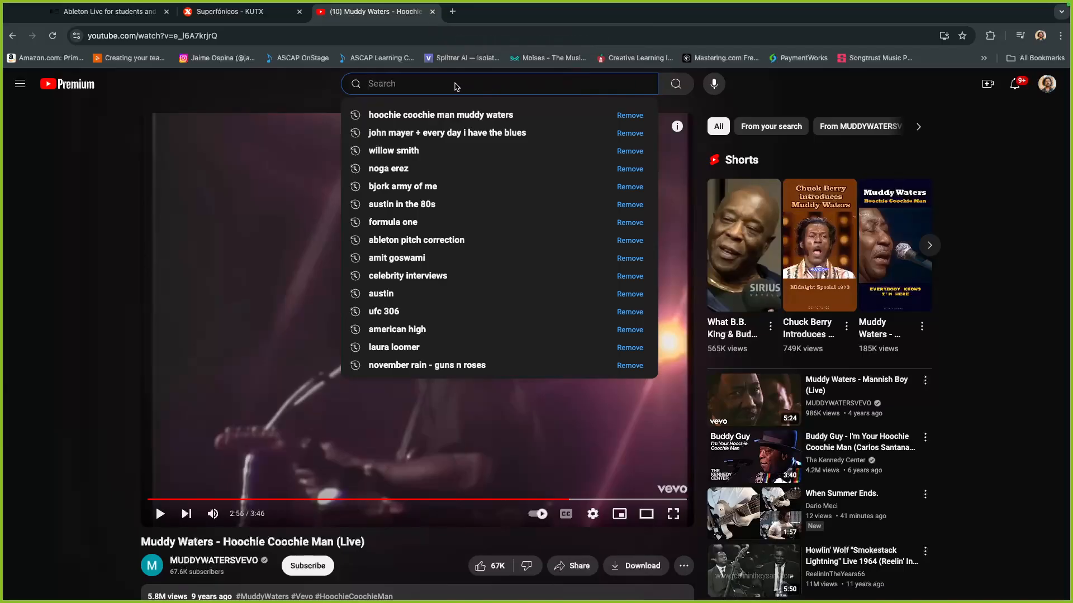
mouse_move(909, 4)
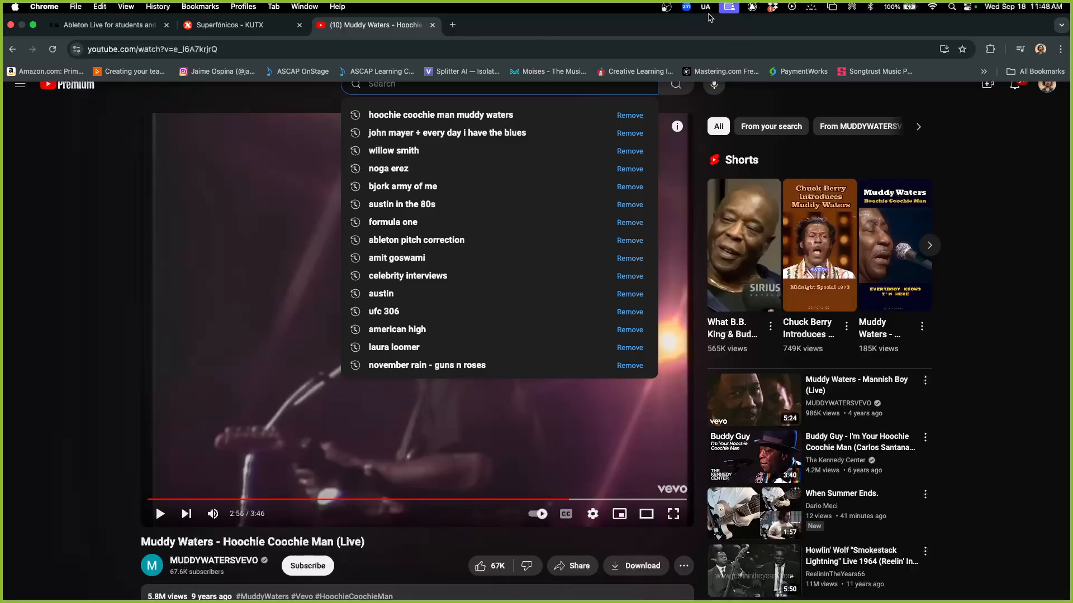
left_click(776, 12)
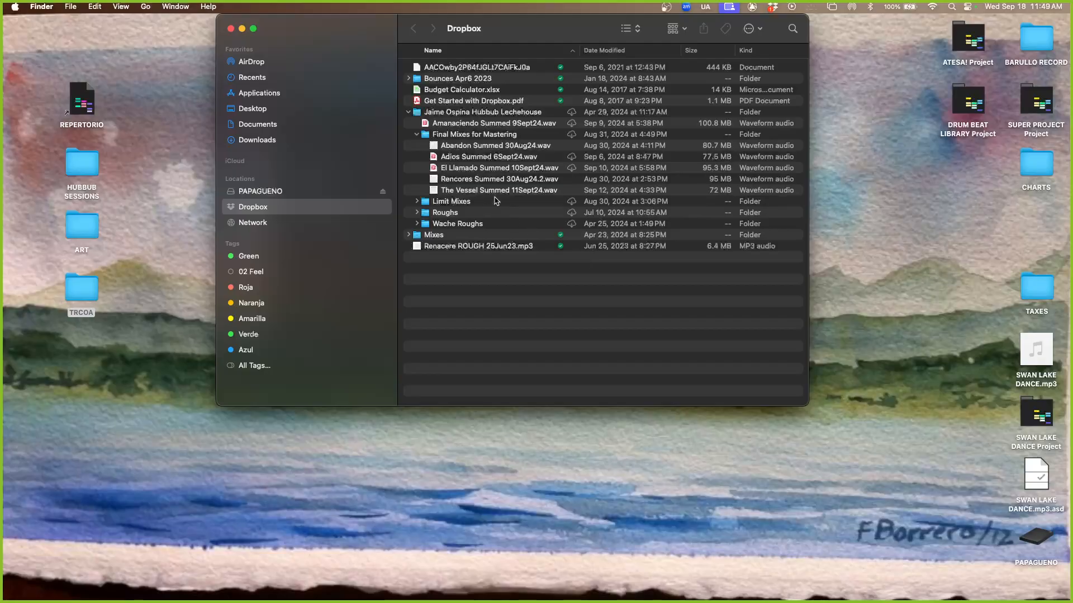
Expand the Final Mixes for Mastering, Limit Mixes and Roughs folders in Dropbox to browse their audio files.
left_click(416, 135)
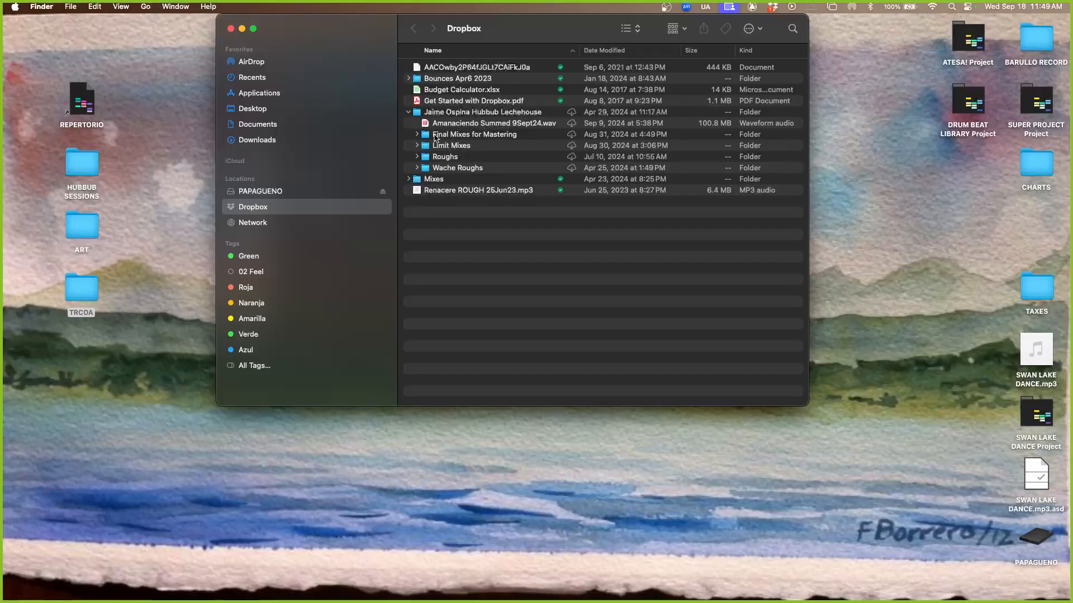
left_click(417, 134)
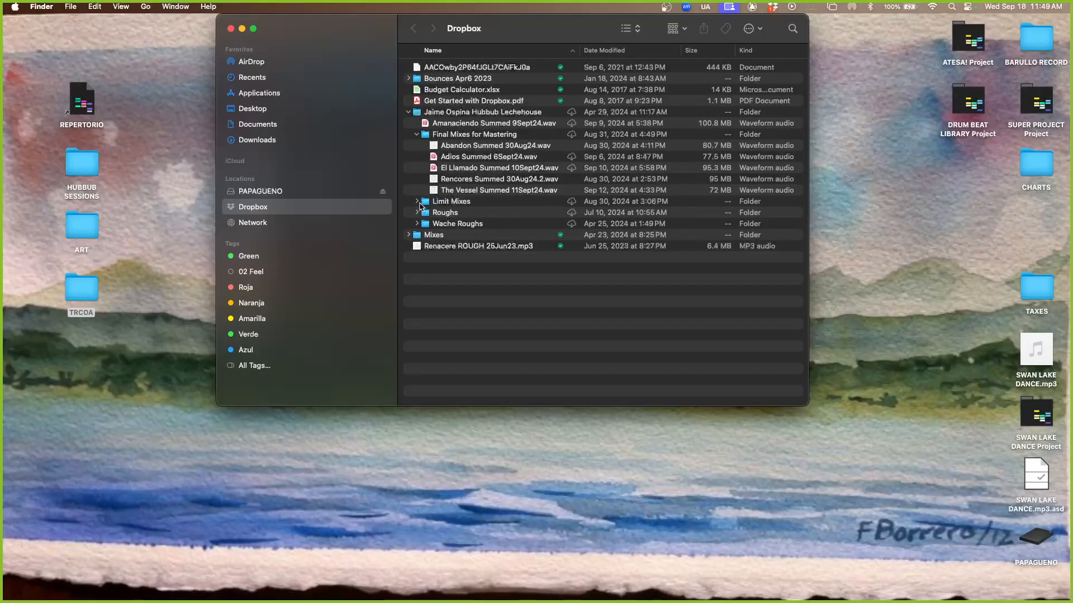
left_click(417, 201)
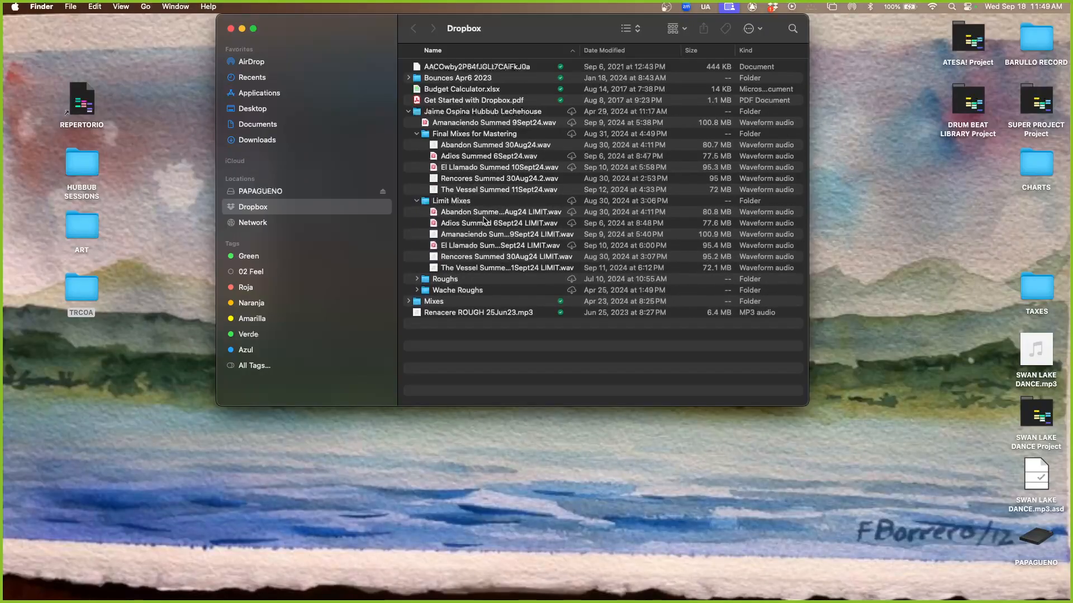
left_click(417, 280)
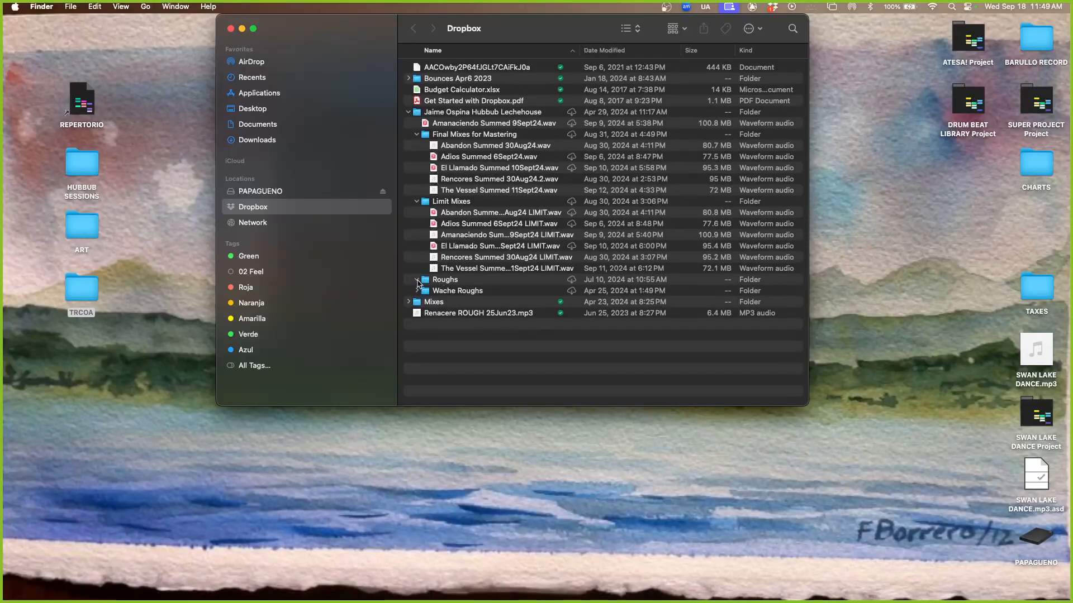
scroll(540, 298, "down", 2)
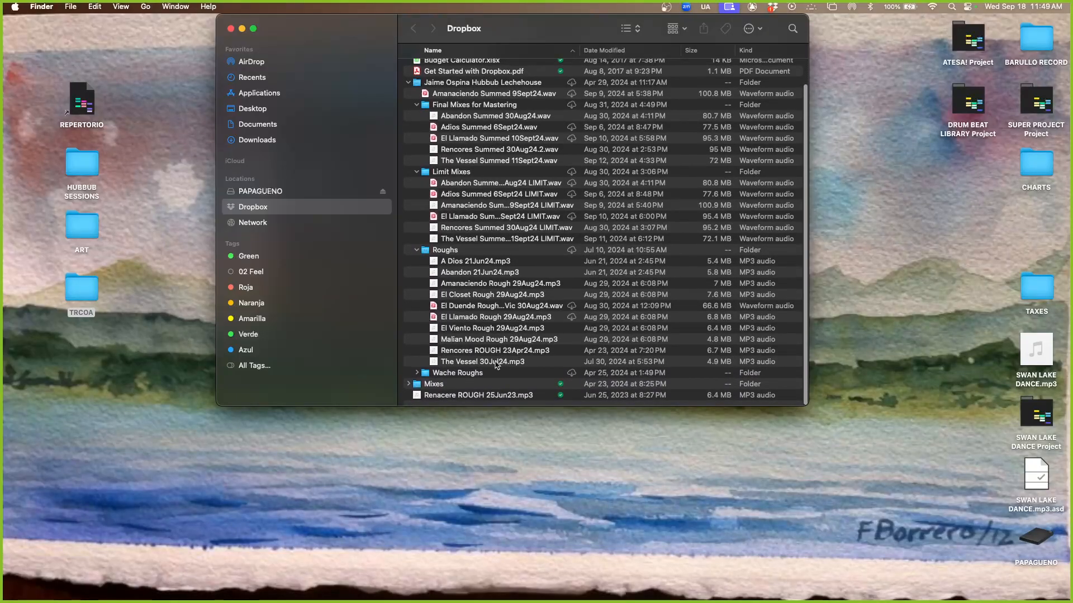
Play "El Closet Rough 29Aug24.mp3" from the Roughs folder in VLC to about 3:47, stop it and minimize the player.
right_click(478, 300)
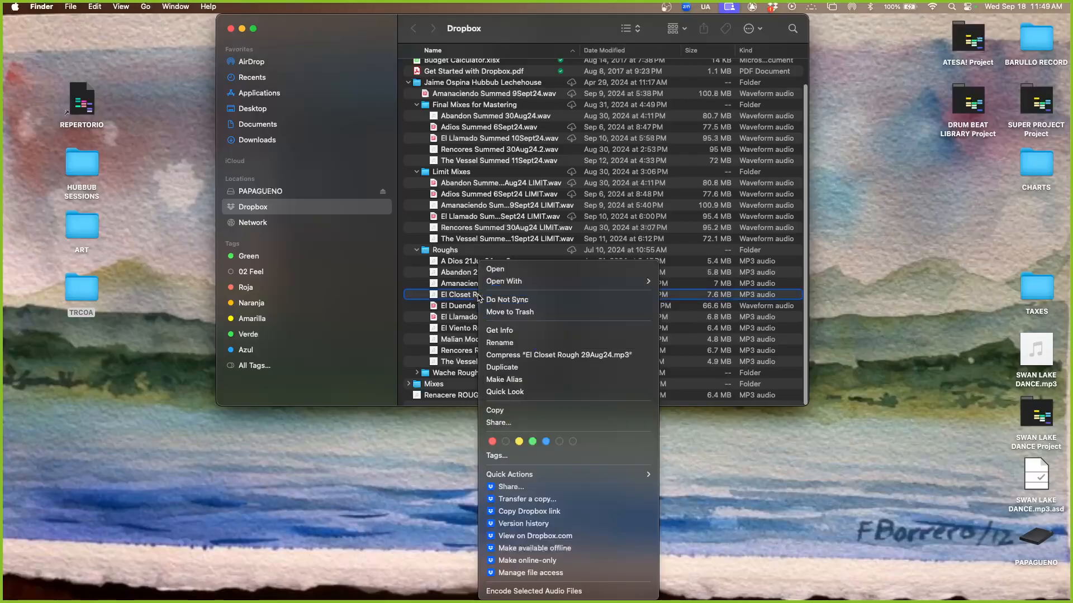
mouse_move(593, 281)
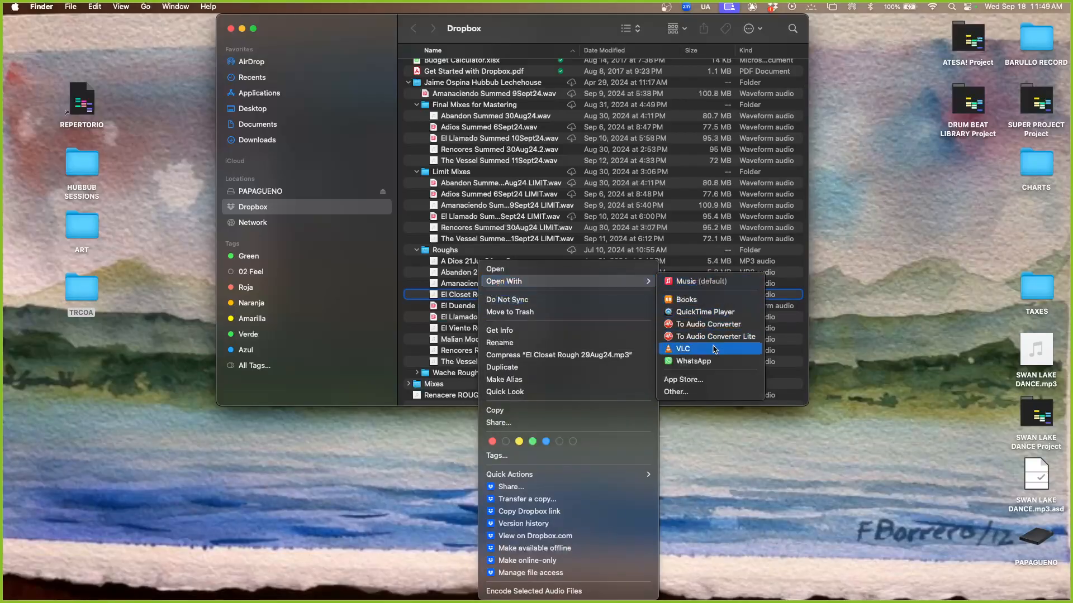
left_click(689, 351)
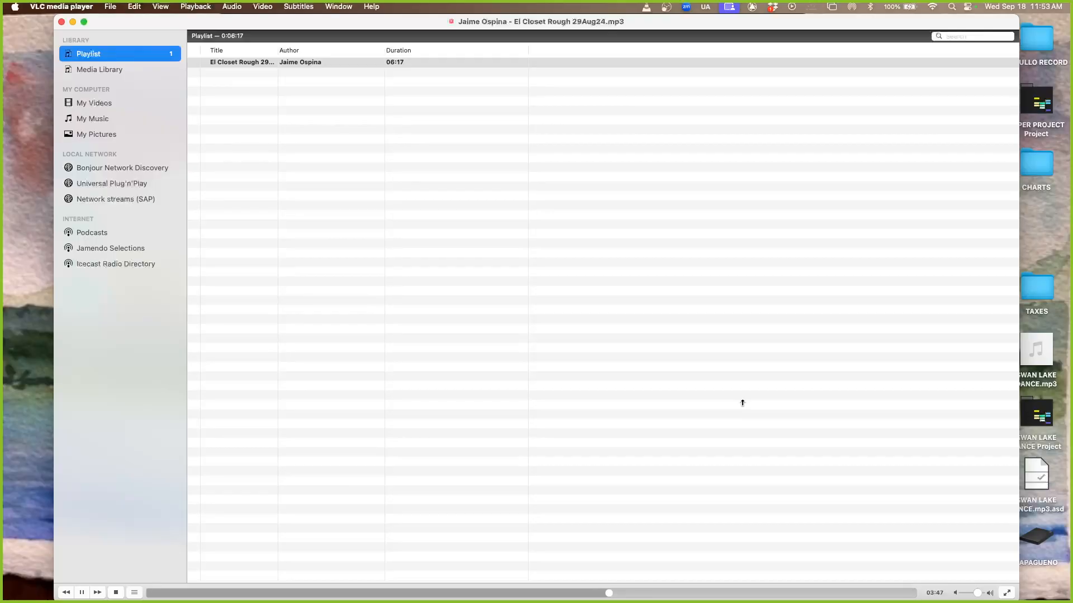
left_click(116, 594)
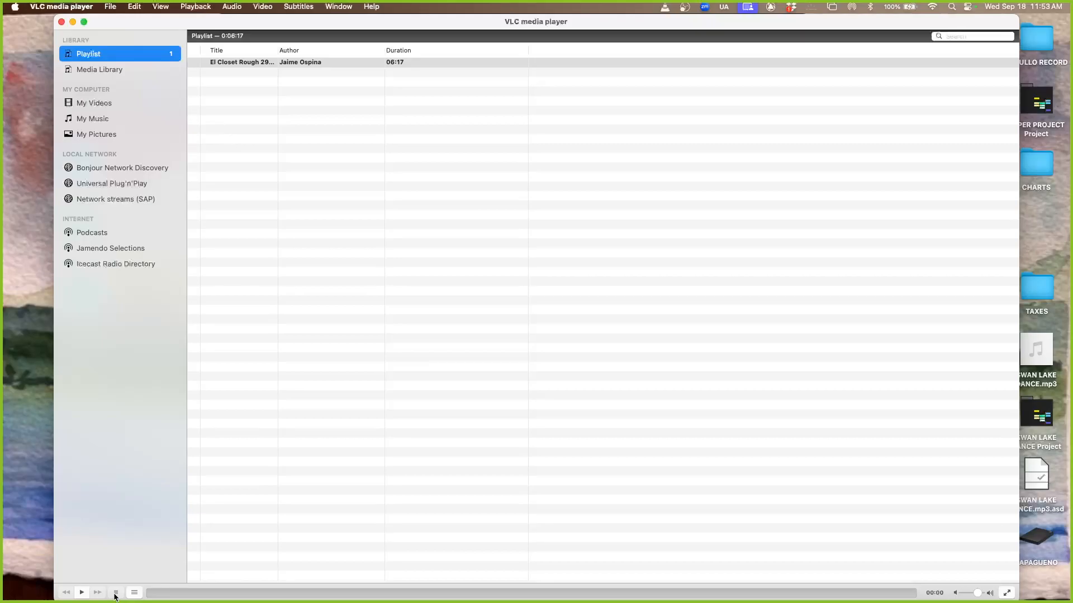
left_click(72, 23)
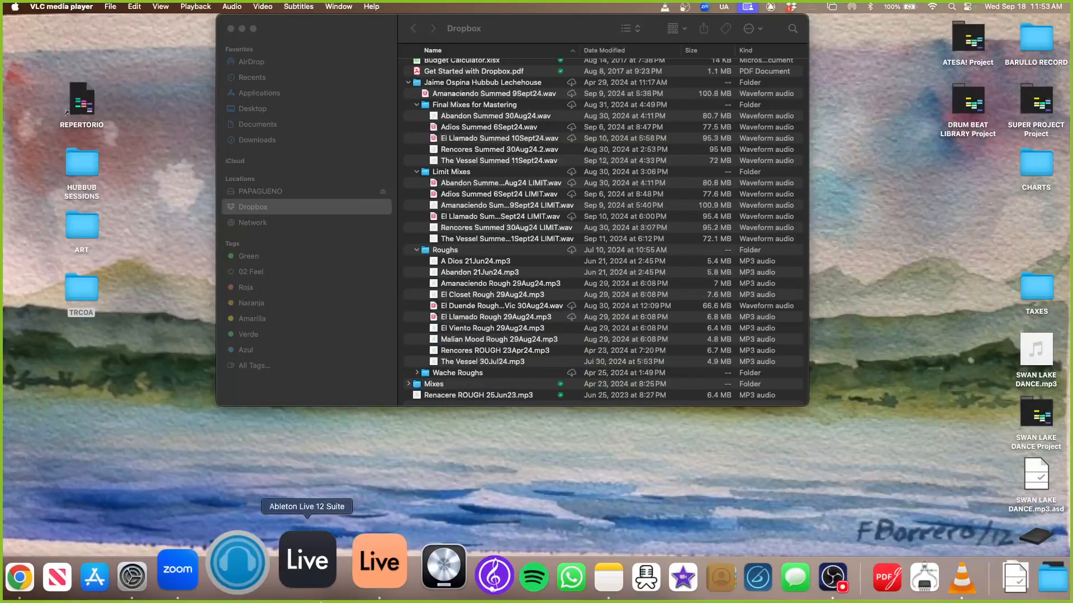
Switch to Ableton Live and create a one-bar MIDI clip in slot 4 of the 32 Pad Kit Rock track, opened for note editing.
left_click(331, 598)
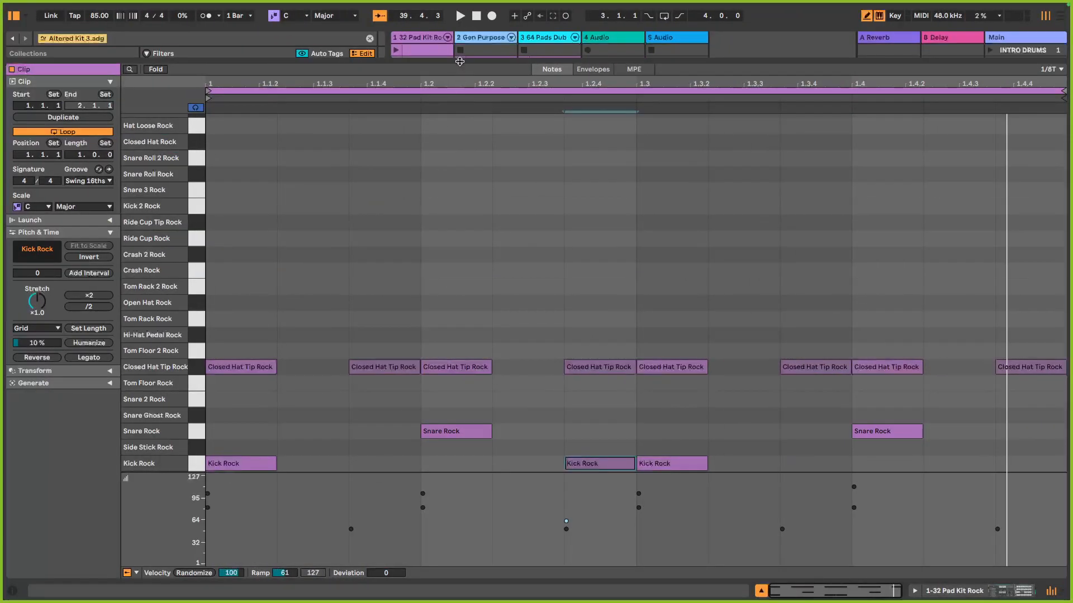
key("alt+super+l")
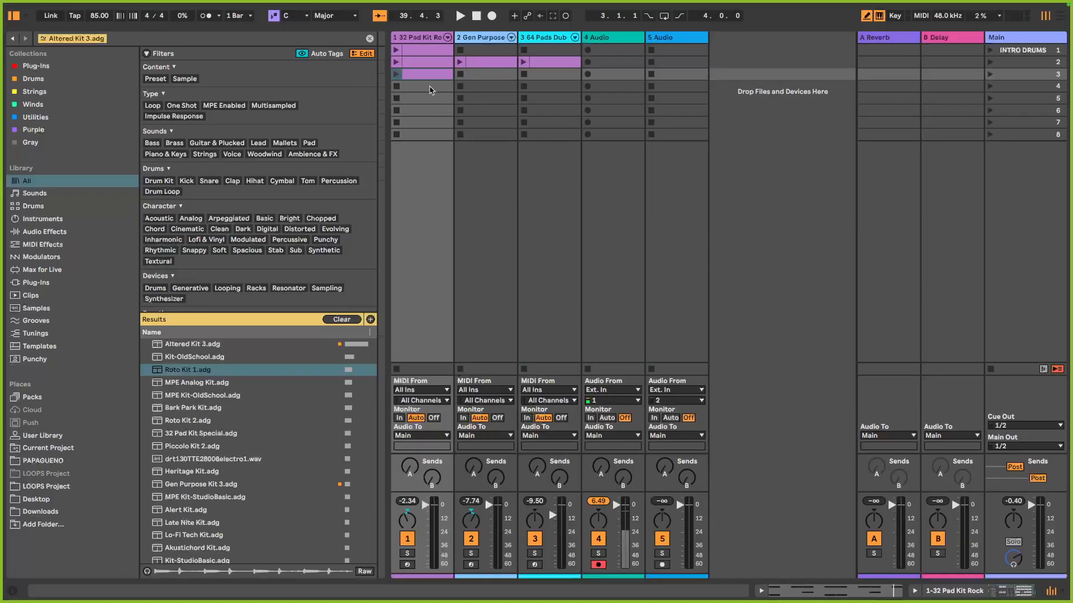
left_click(431, 88)
double_click(431, 87)
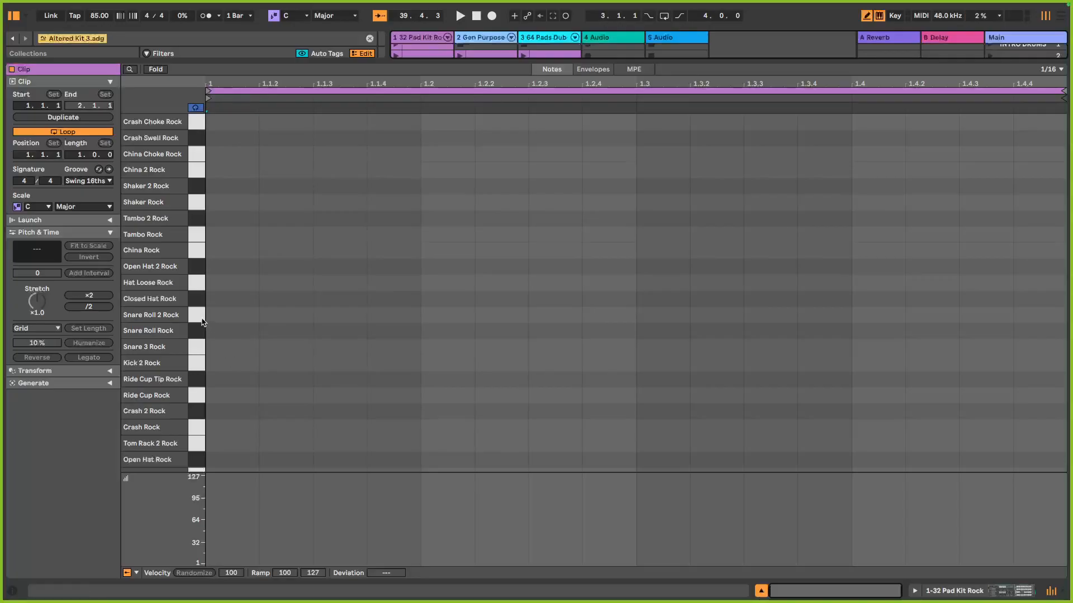
double_click(395, 63)
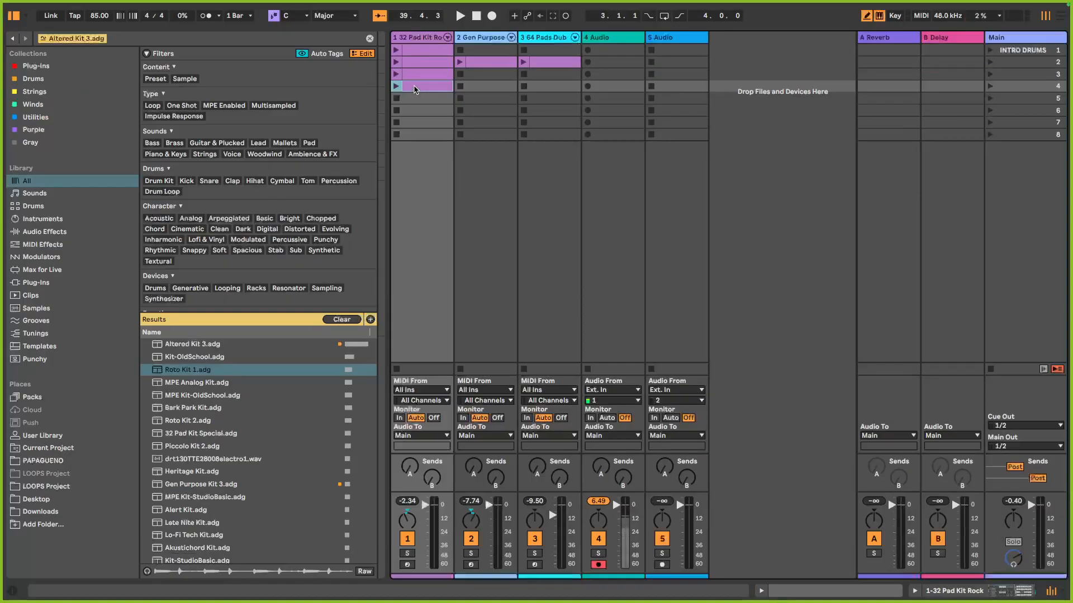
double_click(414, 89)
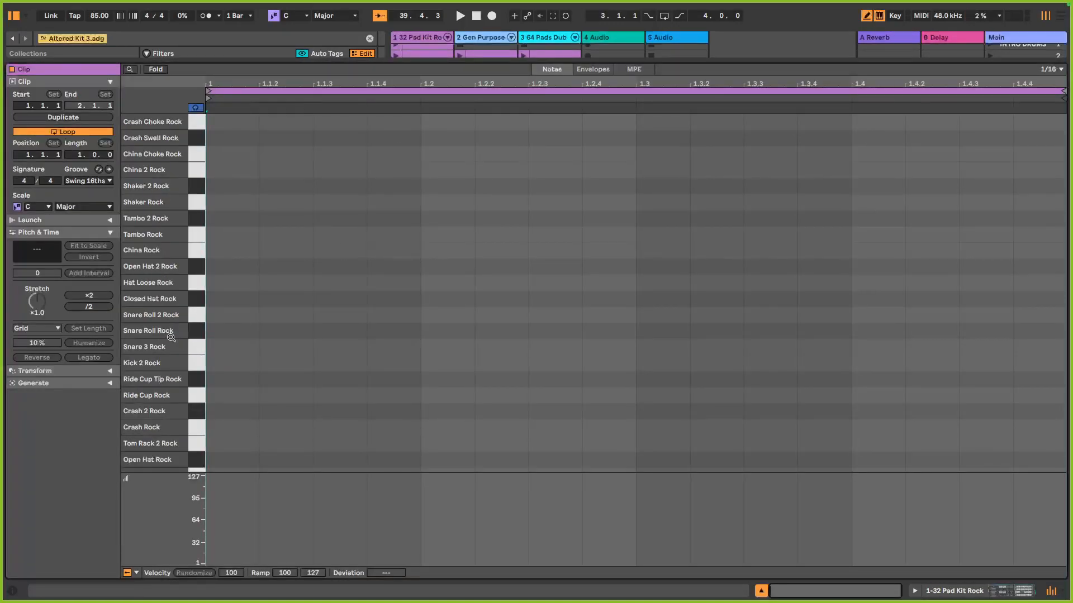
Audition the Shaker Rock and Shaker 2 Rock sounds alternately.
left_click(199, 201)
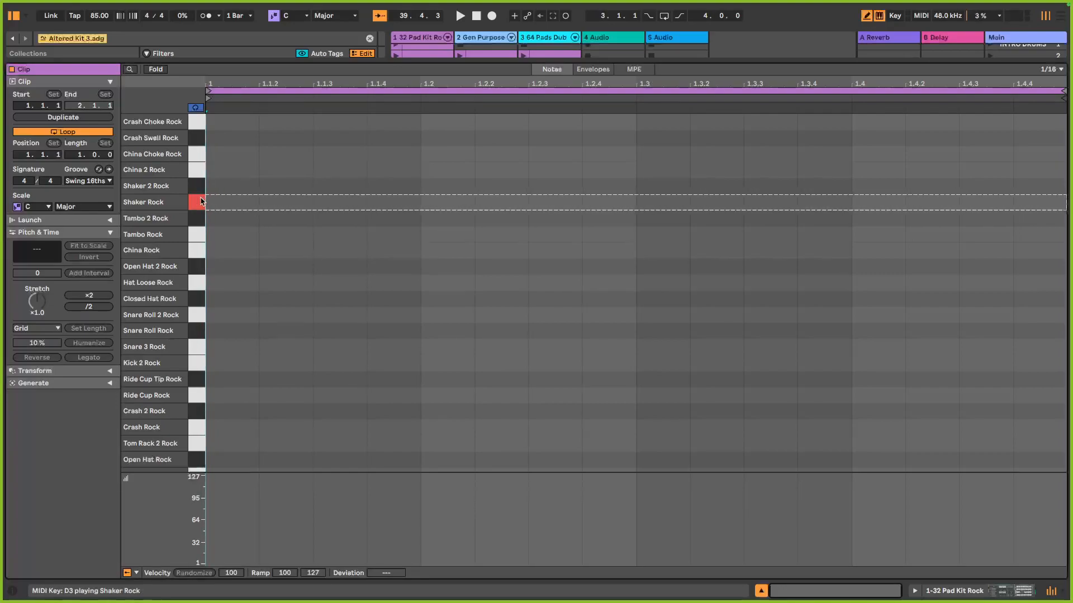
left_click(198, 188)
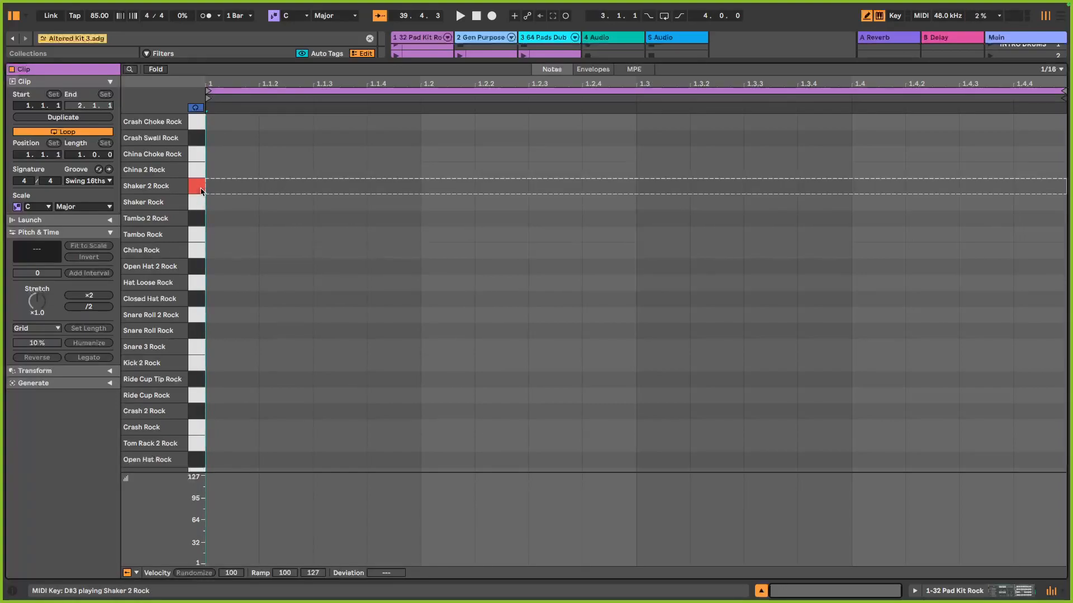
left_click(202, 200)
left_click(203, 192)
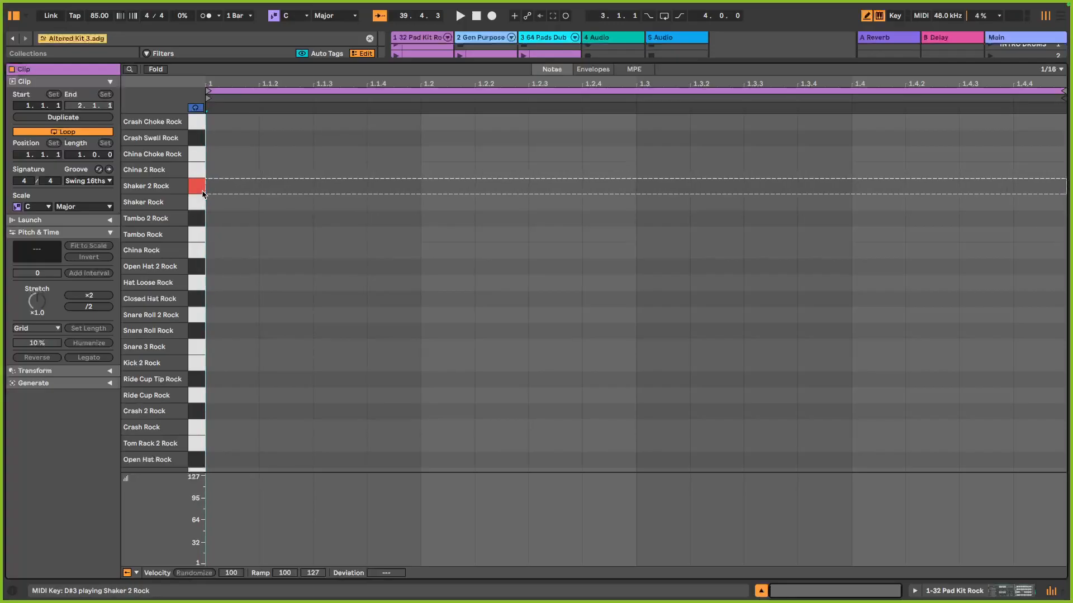
left_click(203, 196)
left_click(203, 193)
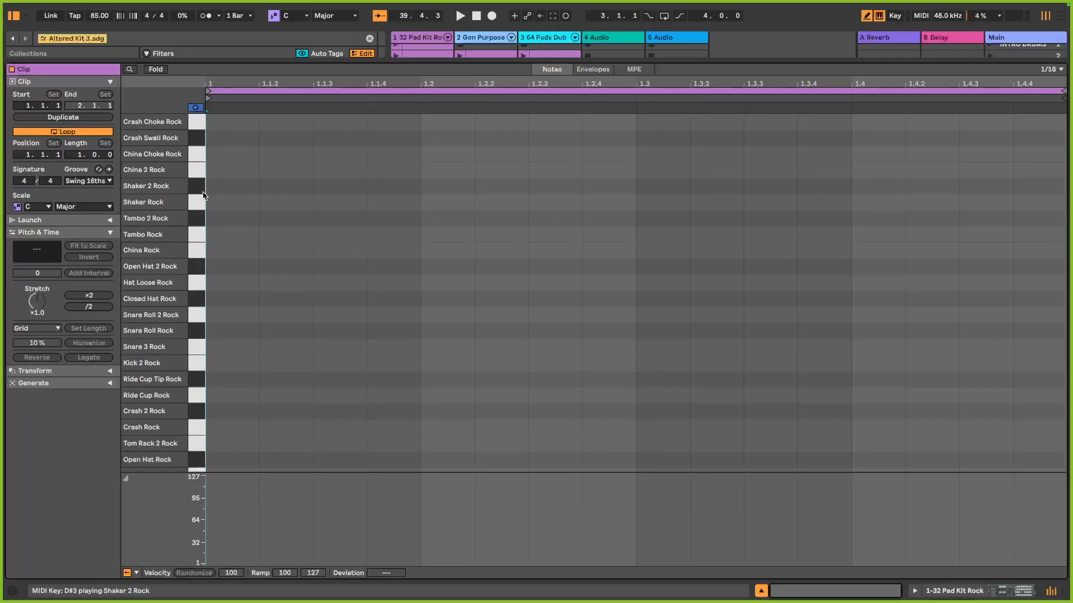
left_click(203, 196)
Draw an eighth-note shaker pattern with Shaker Rock on all four beats and Shaker 2 Rock on every offbeat.
left_click(231, 201)
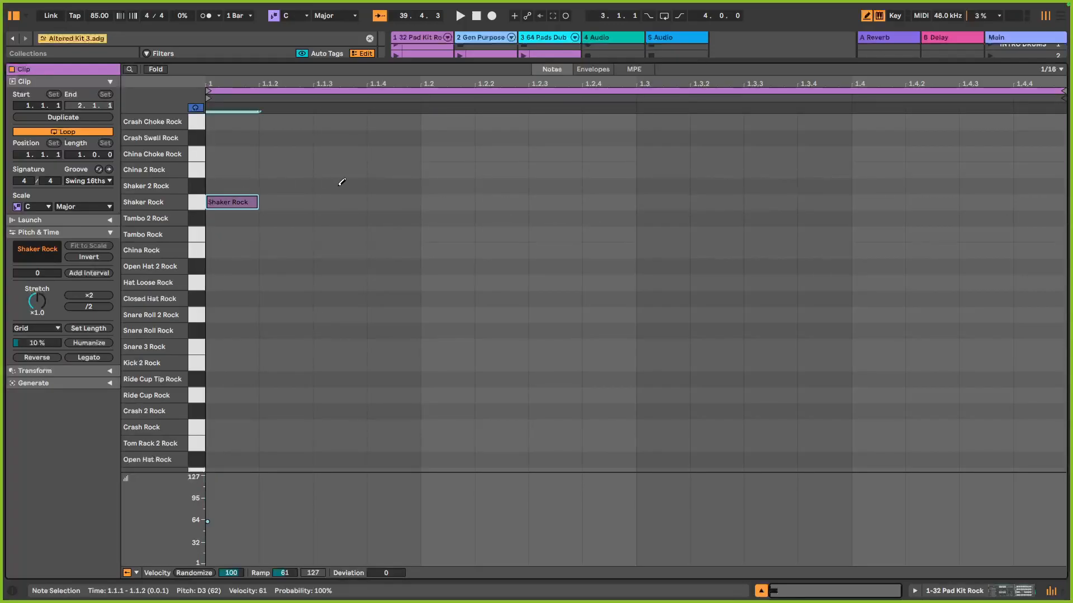
left_click(341, 186)
left_click(447, 202)
left_click(556, 185)
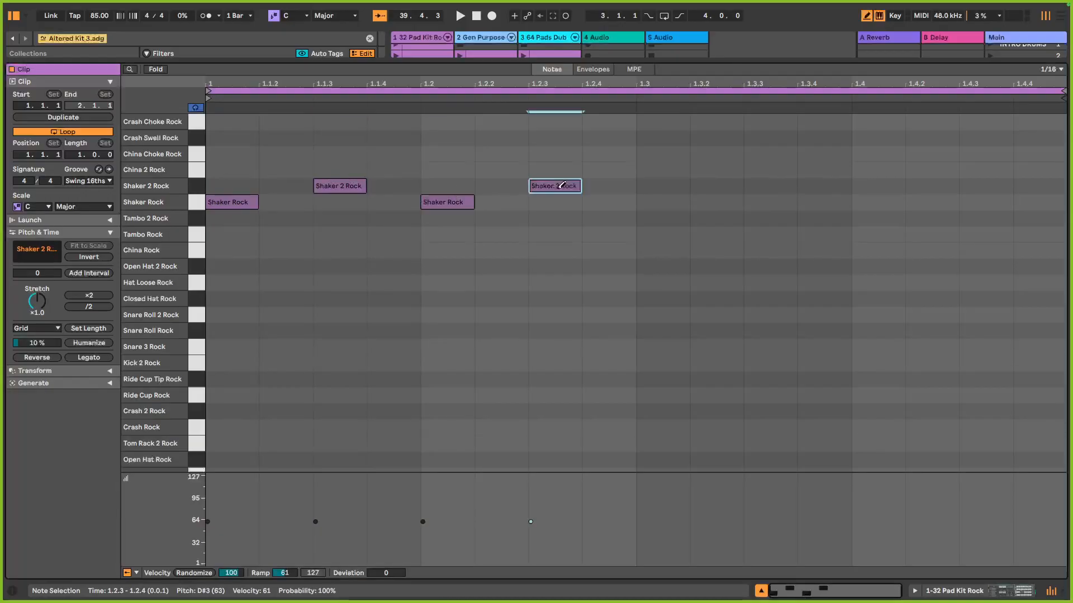
left_click(666, 202)
left_click(792, 187)
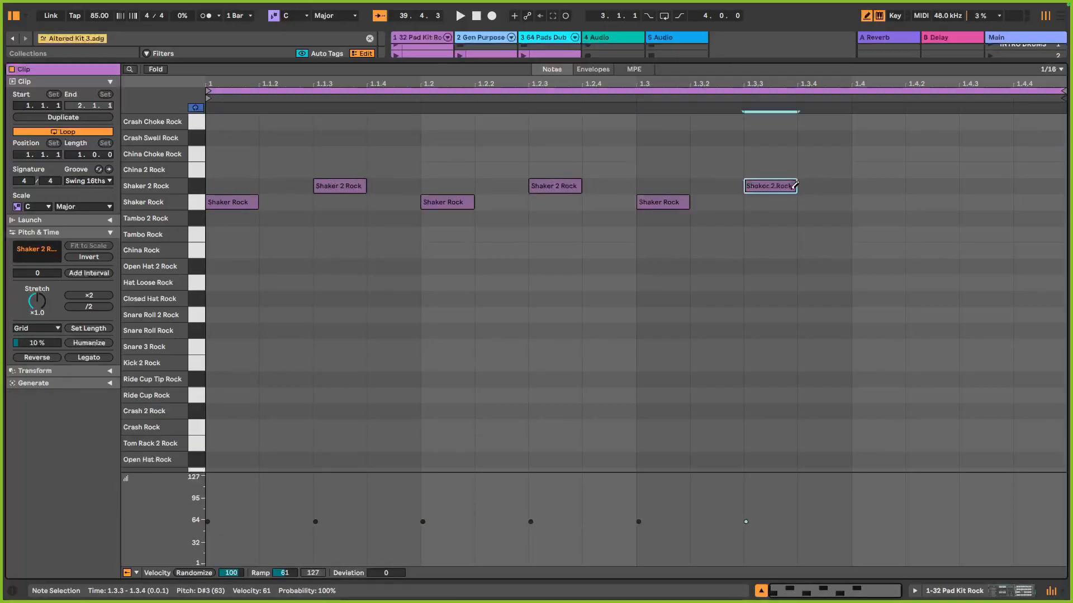
left_click(886, 202)
left_click(992, 186)
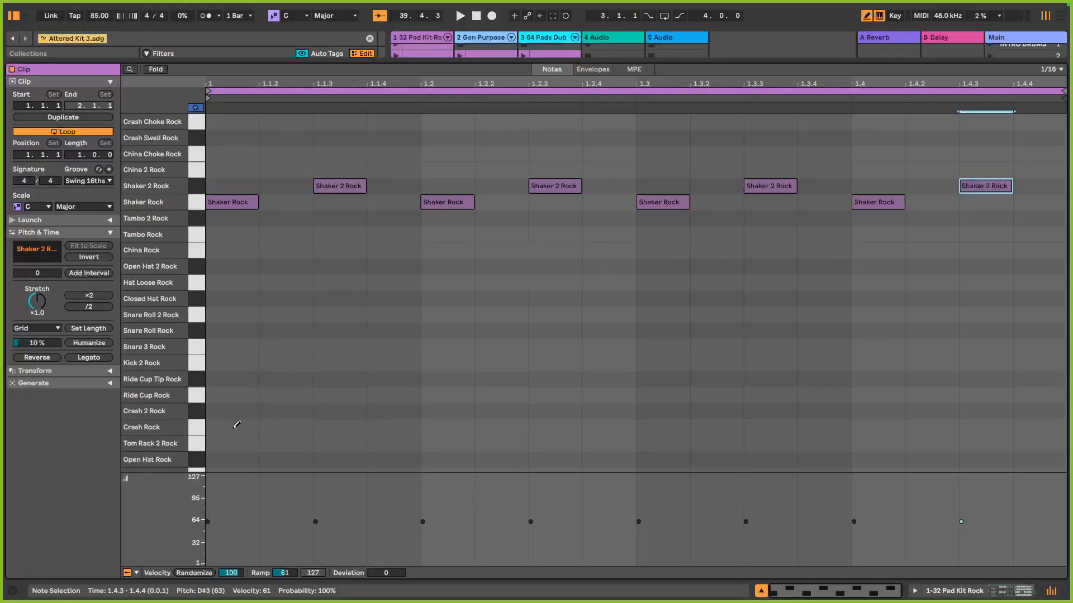
Add Kick Rock notes at 1.1.1 and 1.1.3 with velocity 76.
scroll(222, 450, "down", 5)
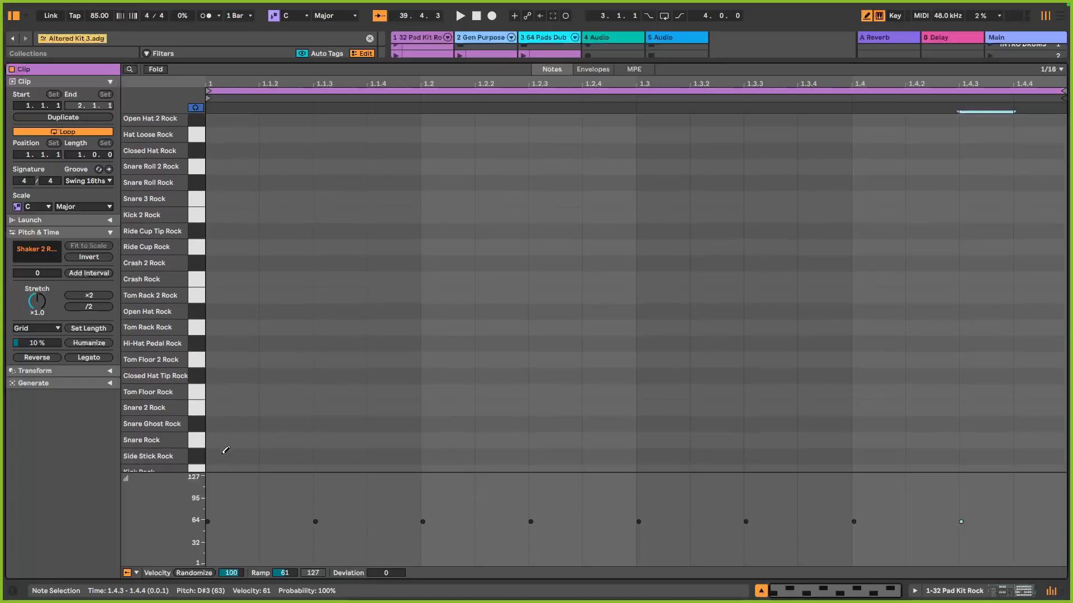
scroll(223, 451, "up", 3)
scroll(222, 450, "down", 4)
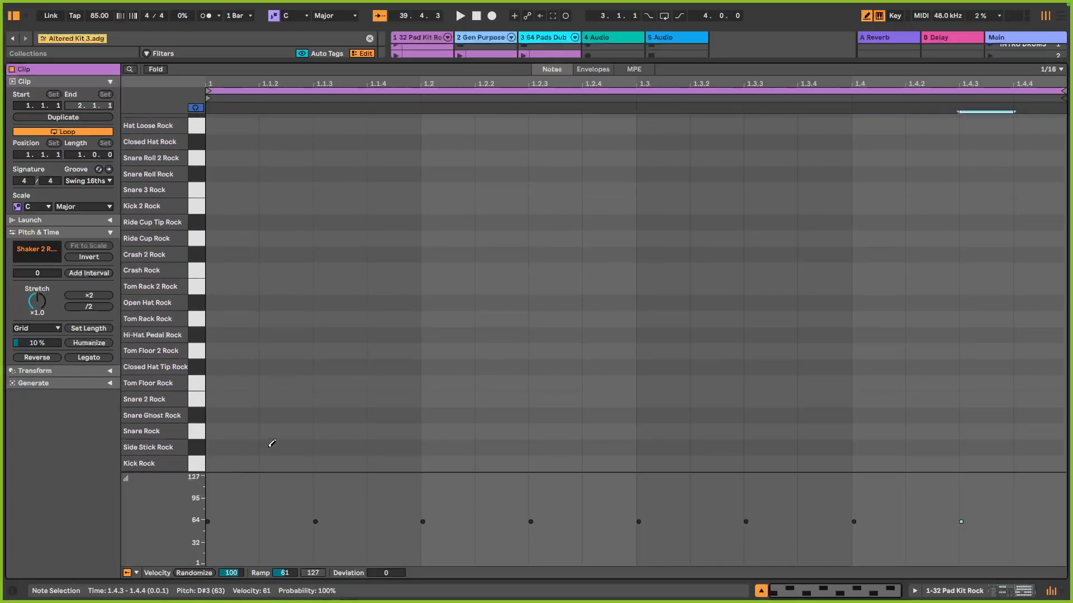
scroll(366, 187, "up", 4)
scroll(367, 195, "down", 4)
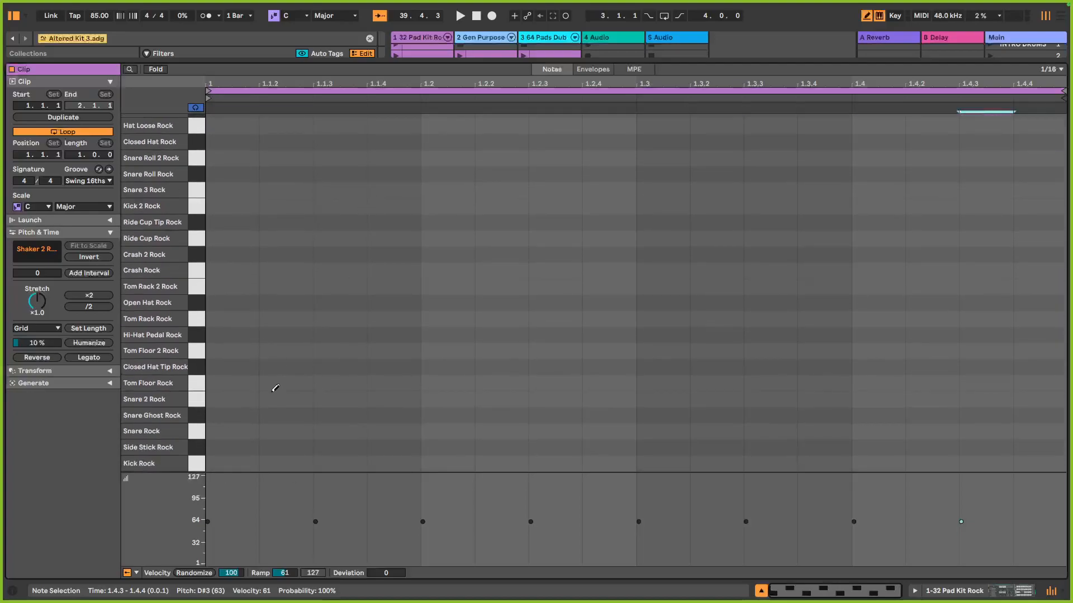
left_click(248, 460)
left_click_drag(250, 458, 250, 450)
left_click(340, 463)
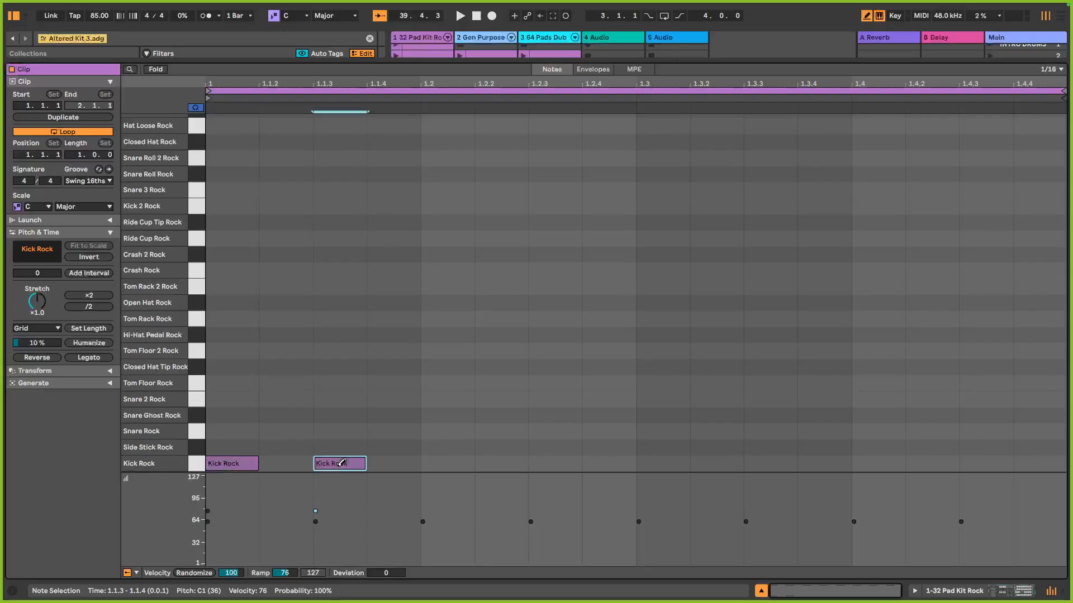
Place a Snare Rock note on beat 1.2 and a Kick Rock note at 1.2.3.
left_click(450, 448)
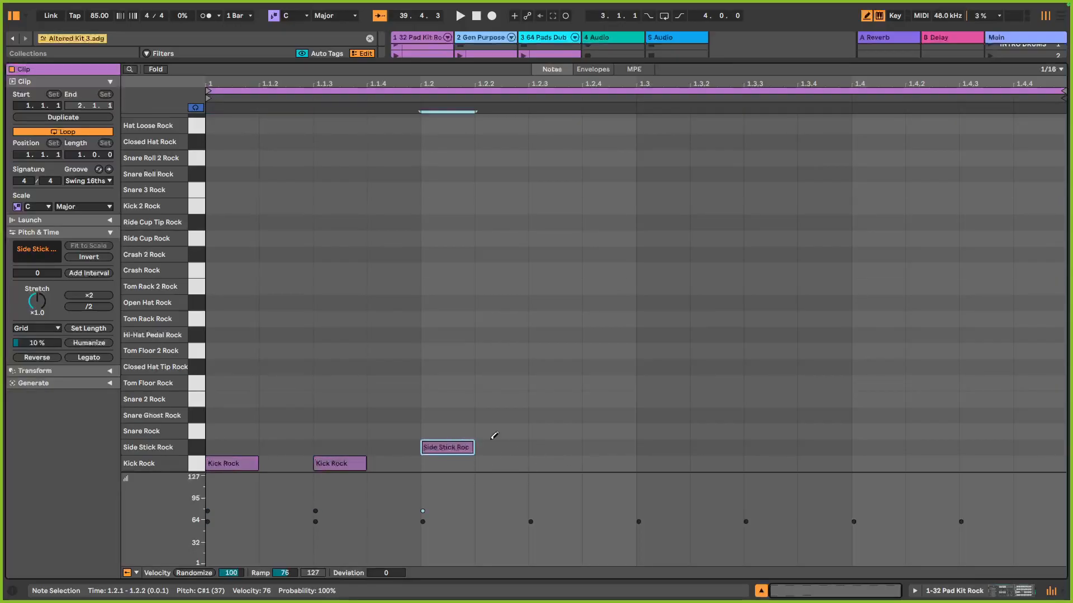
left_click(449, 446)
left_click(448, 429)
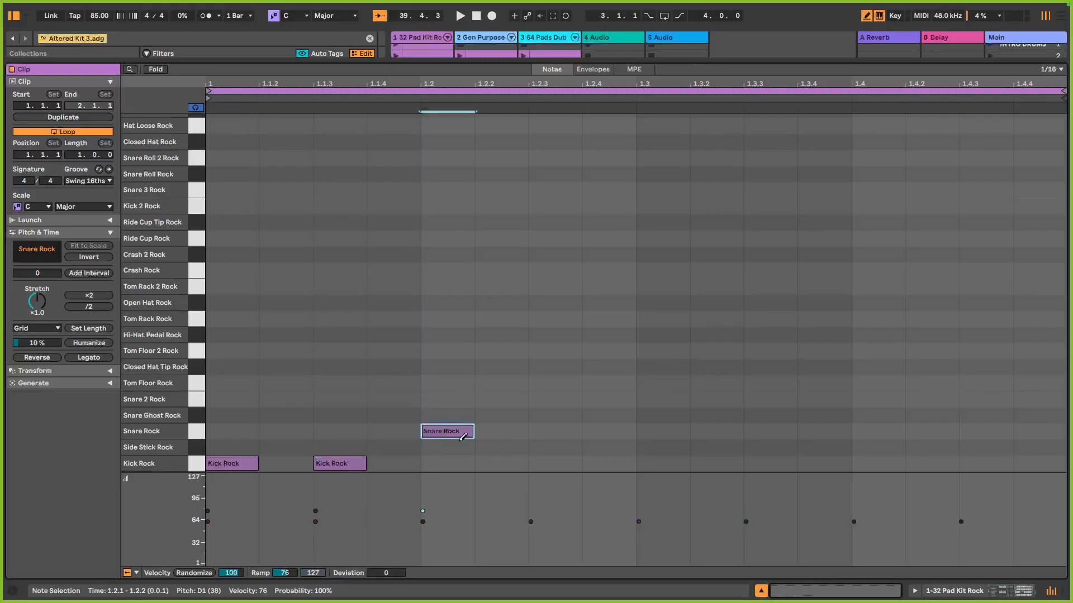
left_click(545, 463)
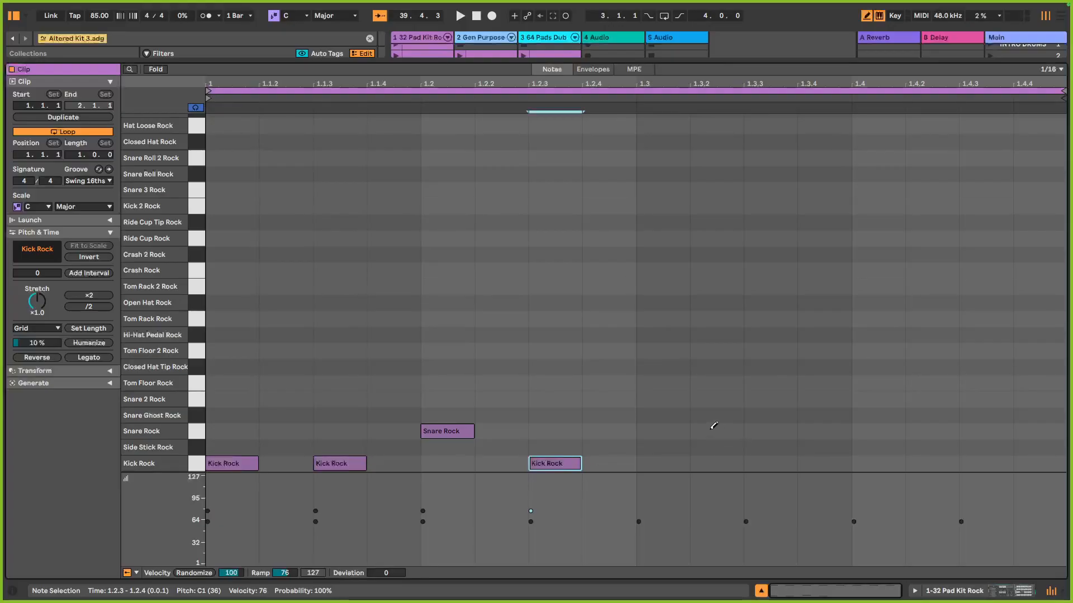
Add Kick Rock notes at 1.3.2, 1.4.2 and 1.4.4 and a Snare Rock note at 1.3.4, lowering the last kick's velocity to 46.
left_click(714, 463)
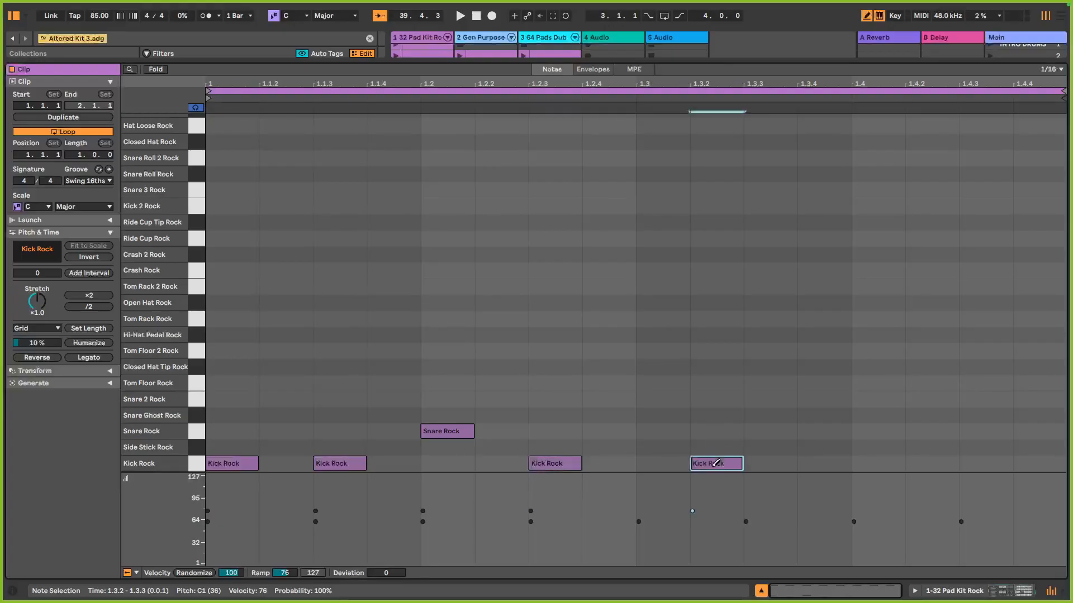
left_click(830, 431)
left_click(927, 463)
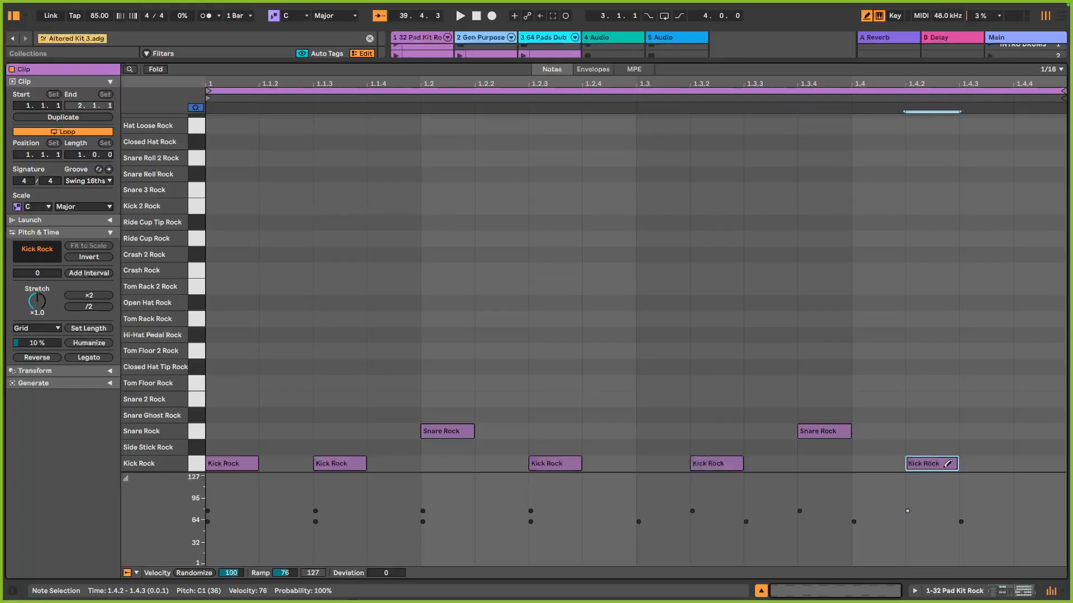
left_click(1033, 463)
left_click_drag(1033, 463, 1033, 480)
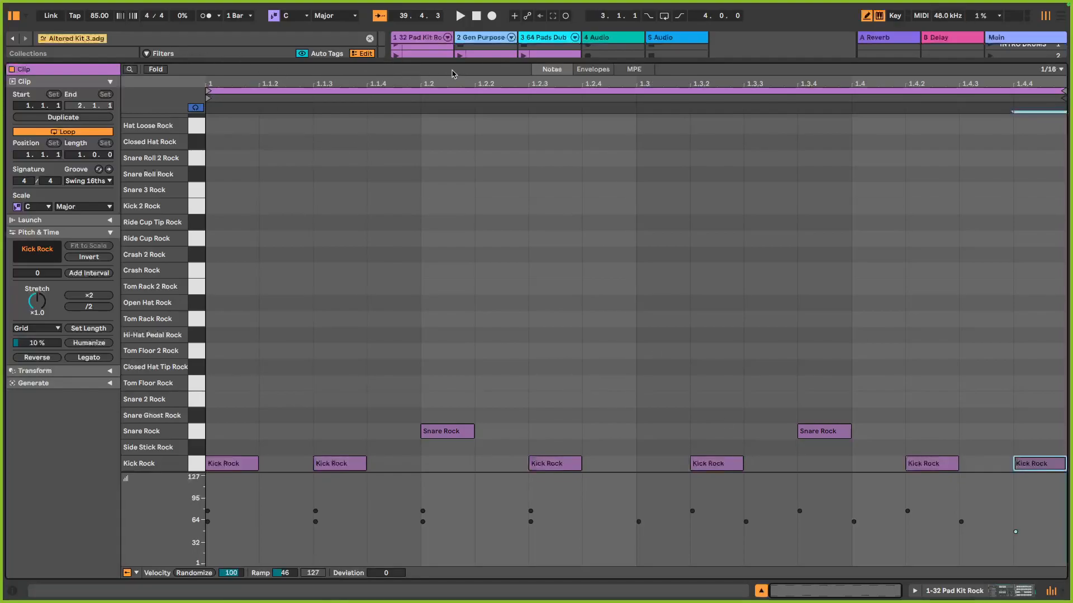
Enlarge the Session View area and launch the slot 4 clip to hear the pattern with its kick and snare notes in view.
left_click_drag(451, 61, 449, 131)
left_click(397, 81)
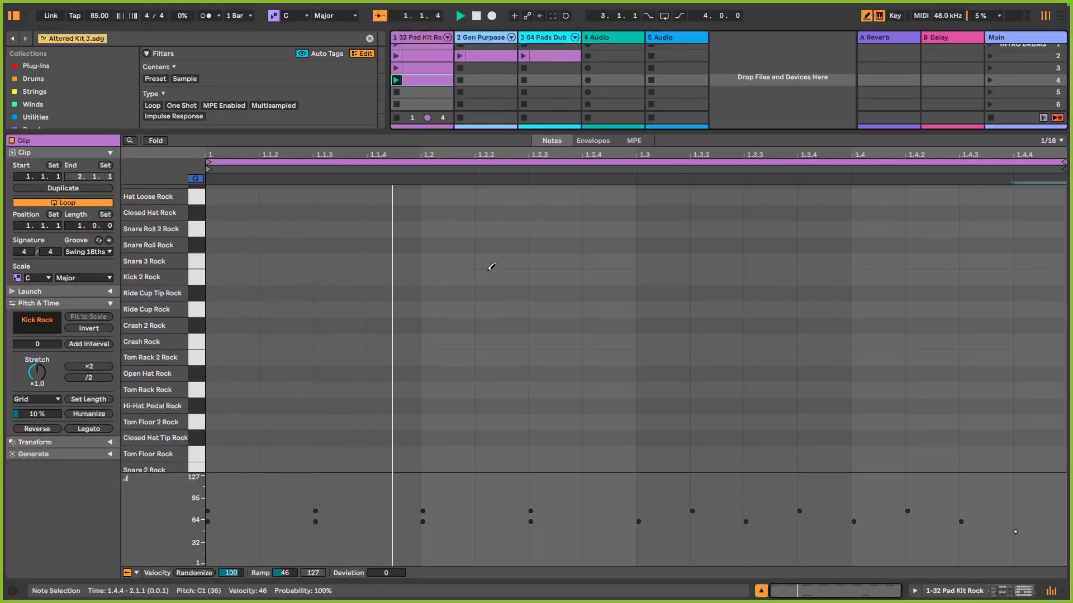
scroll(490, 264, "down", 3)
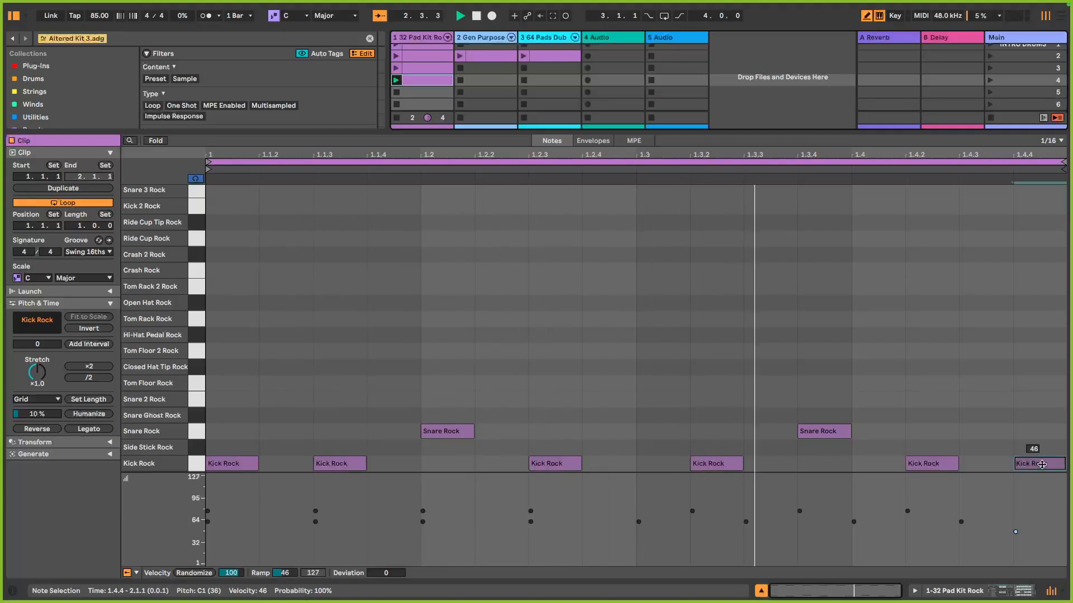
Set all Kick Rock notes to velocity 86, and lower the last kick at 1.4.4 to velocity 45.
left_click(196, 464)
mouse_move(231, 464)
left_mouse_down()
mouse_move(230, 492)
mouse_move(230, 458)
left_mouse_up()
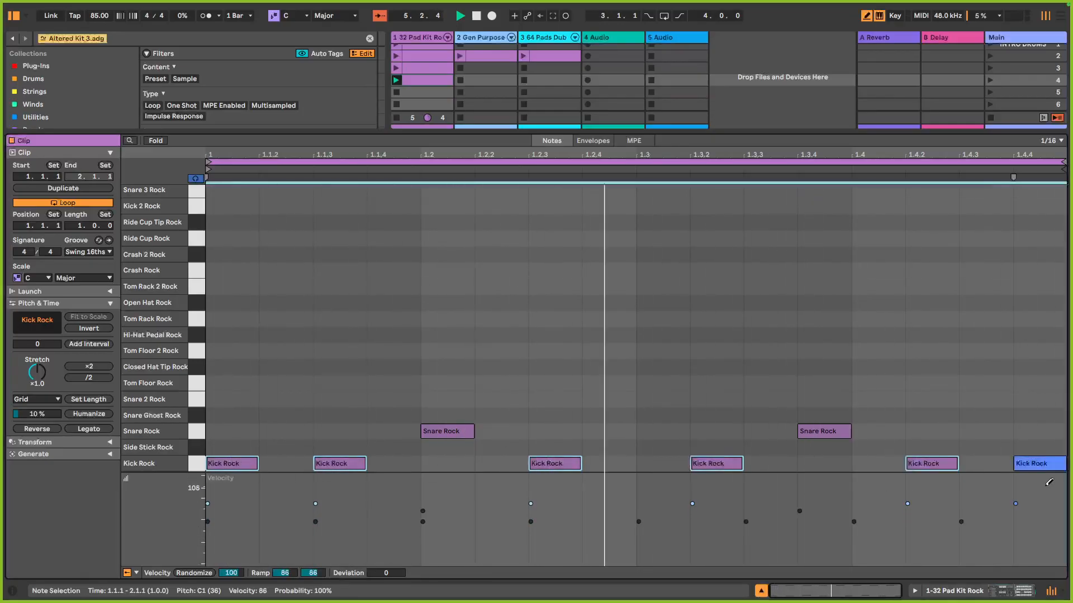
key("b")
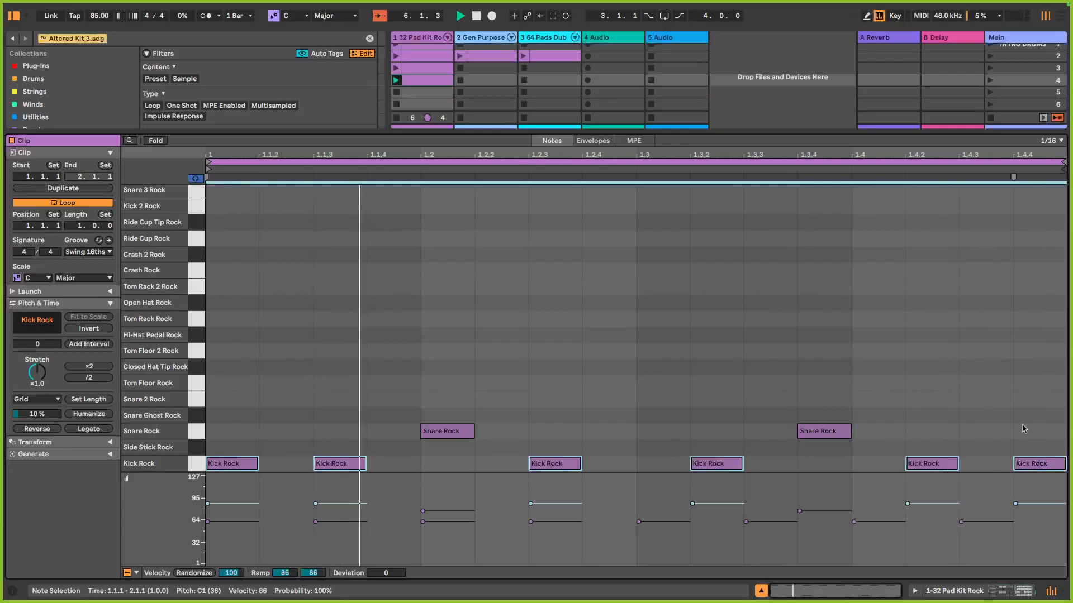
left_click(1039, 445)
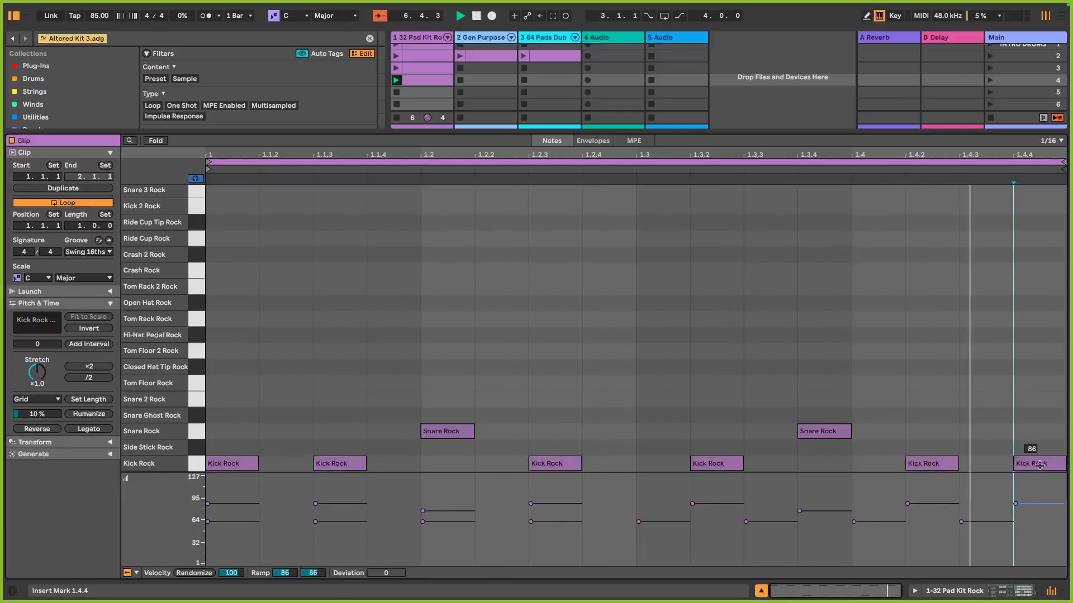
left_click(1040, 466)
left_click_drag(1040, 464, 1040, 472)
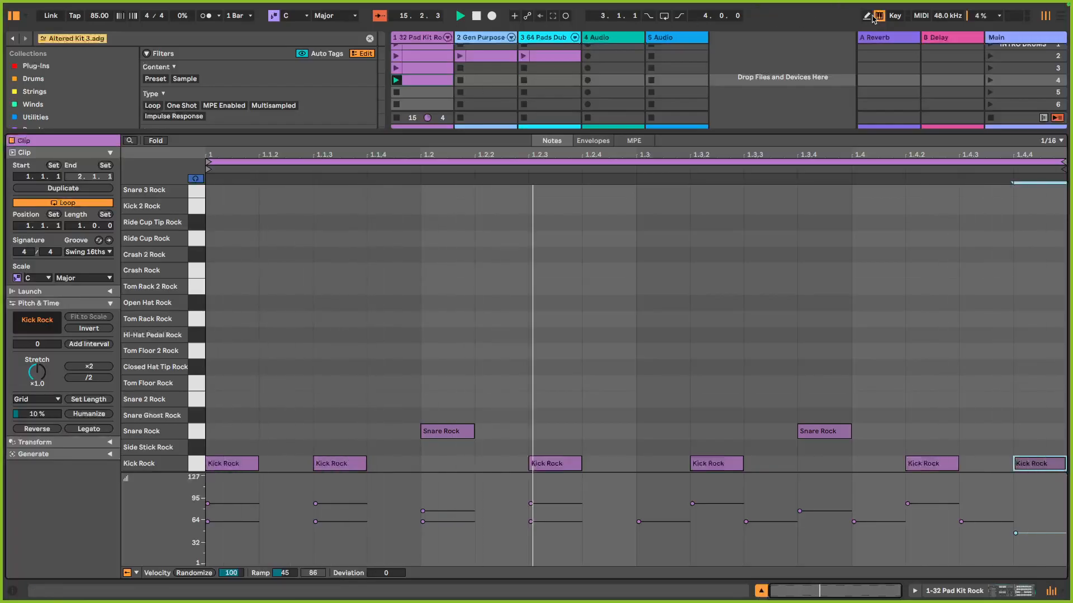
Add Hi-Hat Pedal Rock notes on all four beats and Open Hat Rock notes at 1.1.3, 1.2.3, 1.3.3 and 1.4.3.
key("b")
left_click(196, 367)
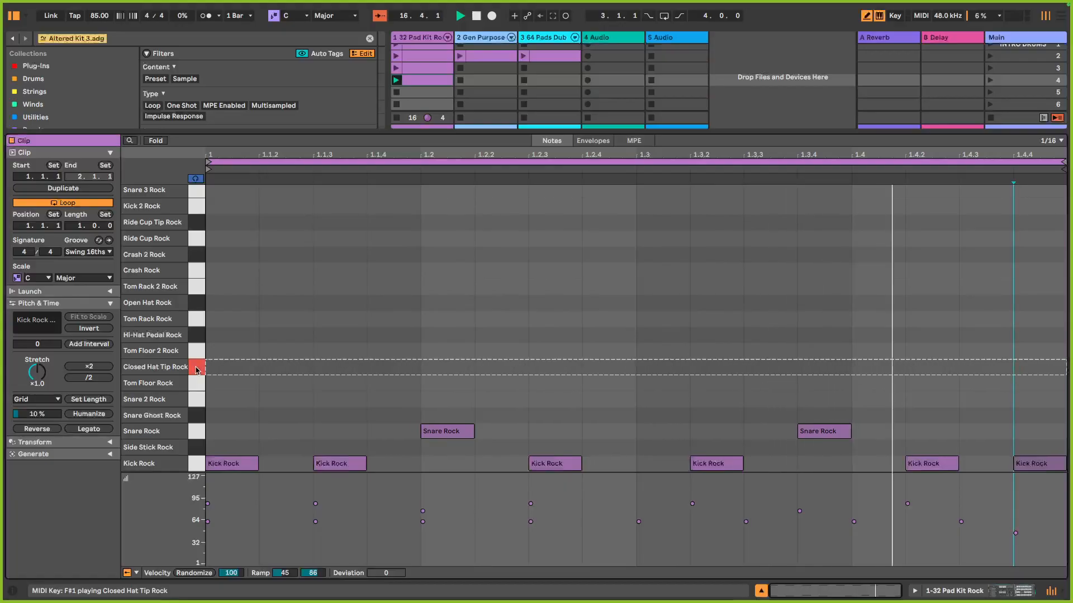
left_click(229, 302)
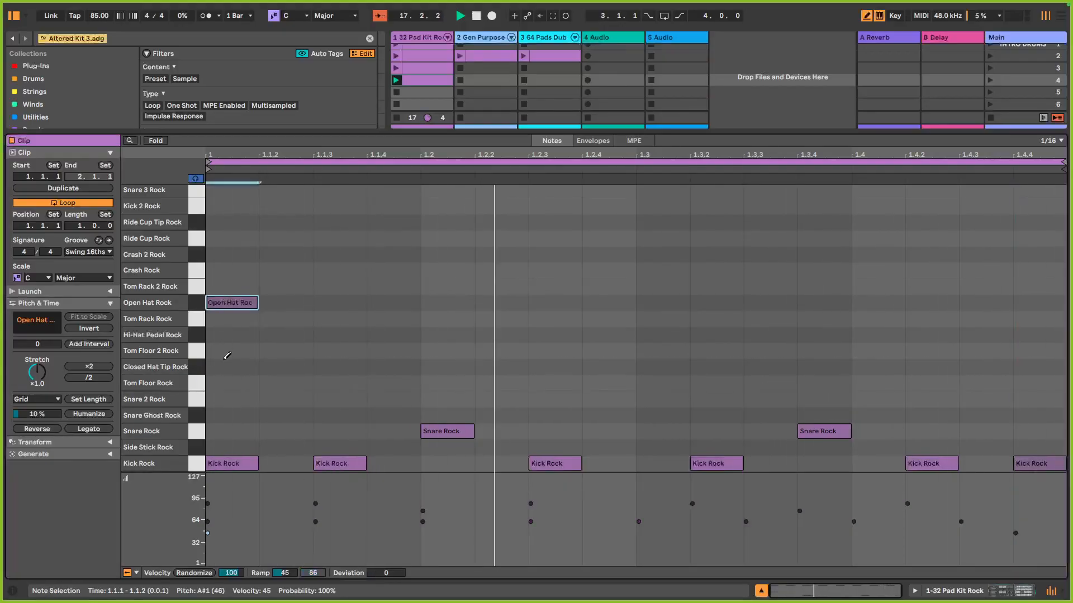
left_click(219, 300)
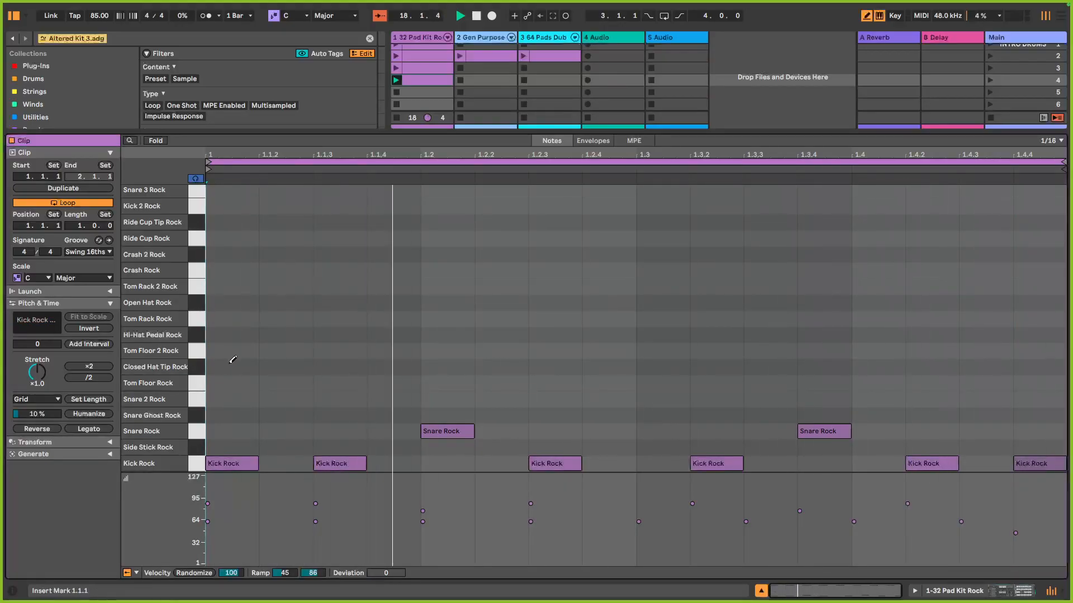
left_click(227, 331)
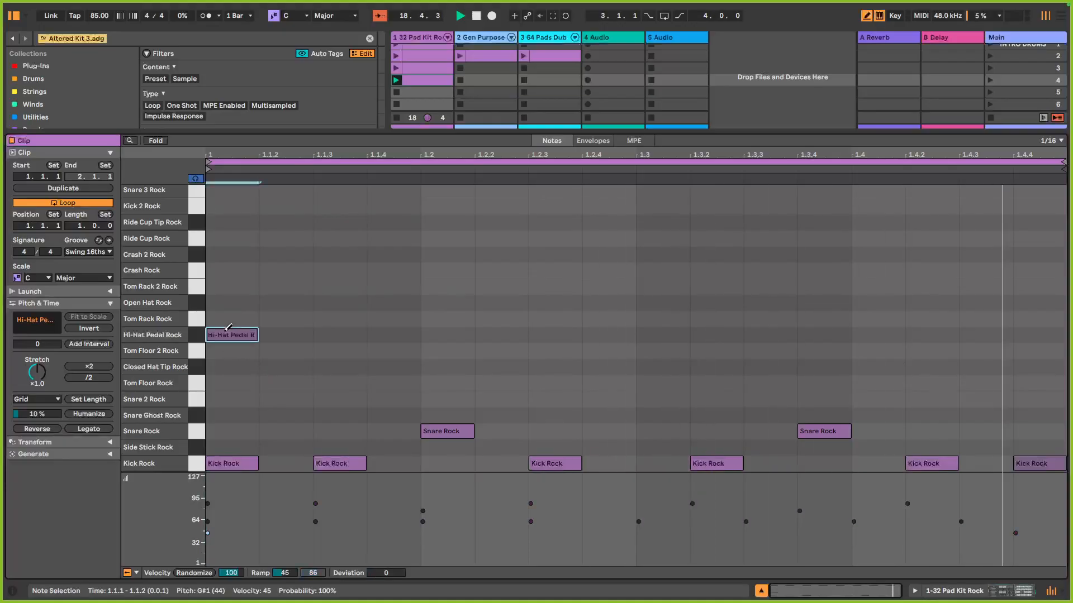
left_click(335, 303)
left_click(447, 334)
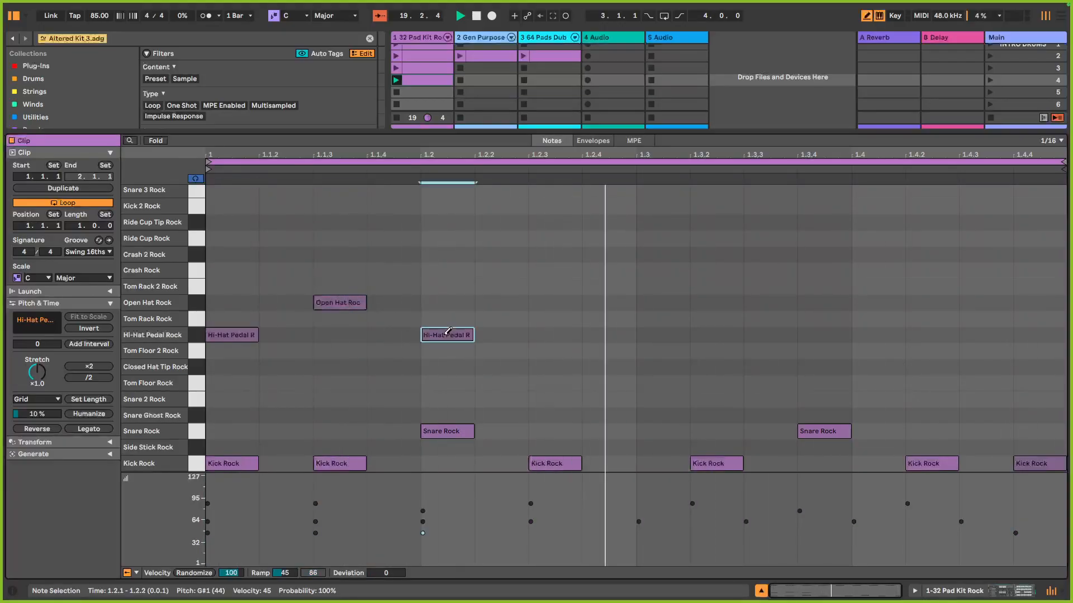
left_click(548, 302)
left_click(648, 334)
left_click(780, 303)
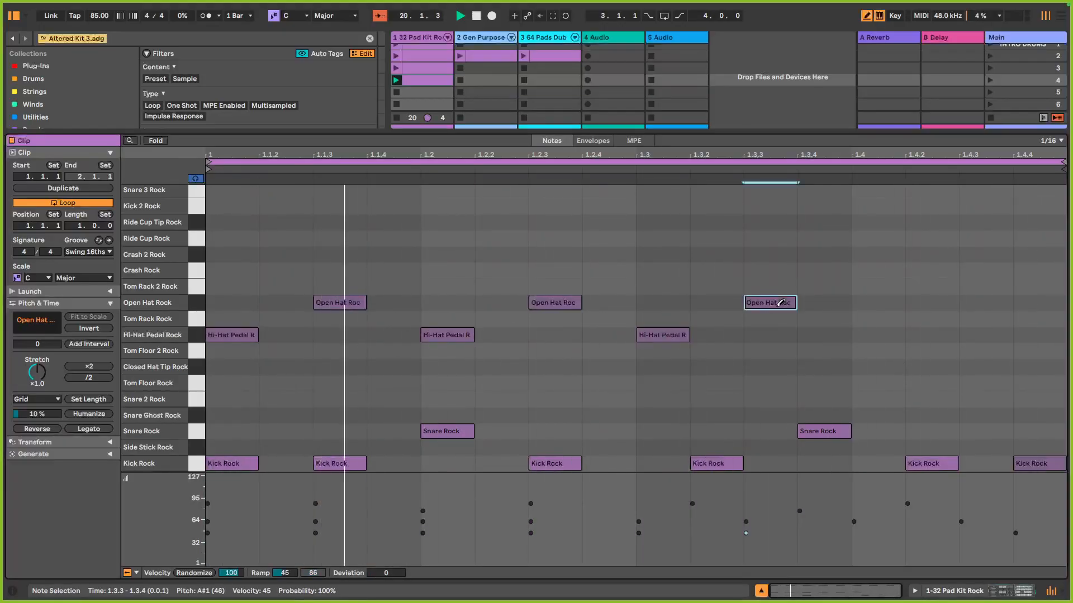
left_click(877, 334)
left_click(984, 303)
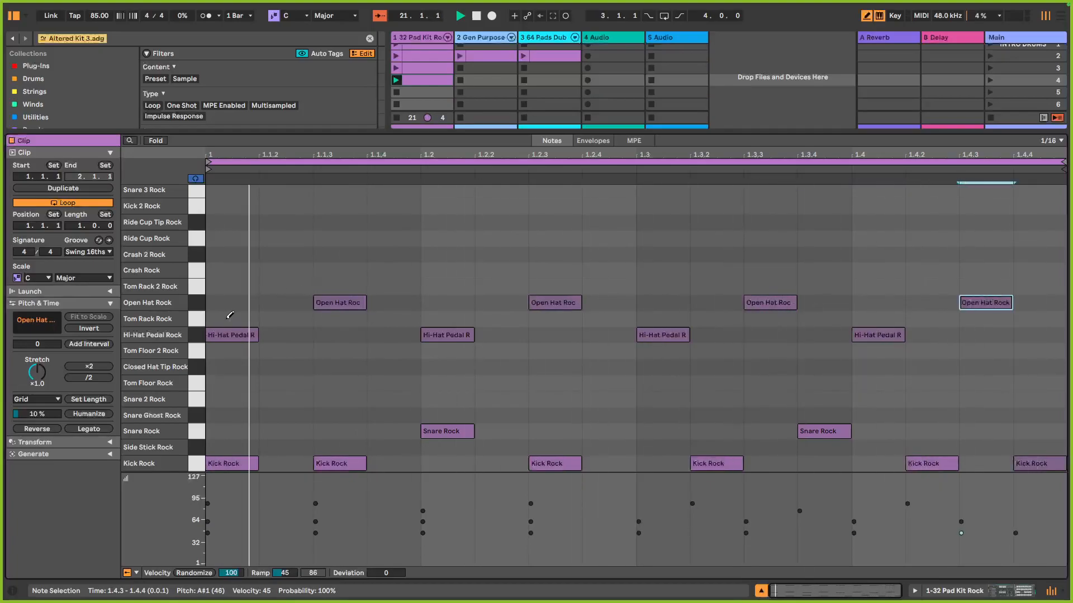
Audition the Shaker Rock and Shaker 2 Rock sounds above the hi-hat rows.
scroll(239, 303, "up", 8)
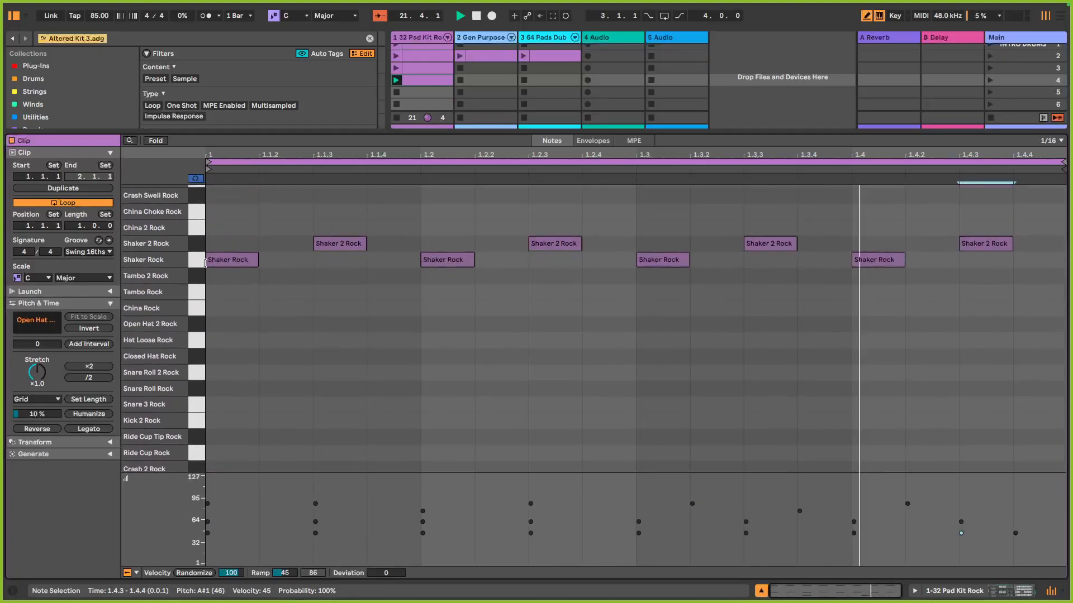
left_click(196, 261)
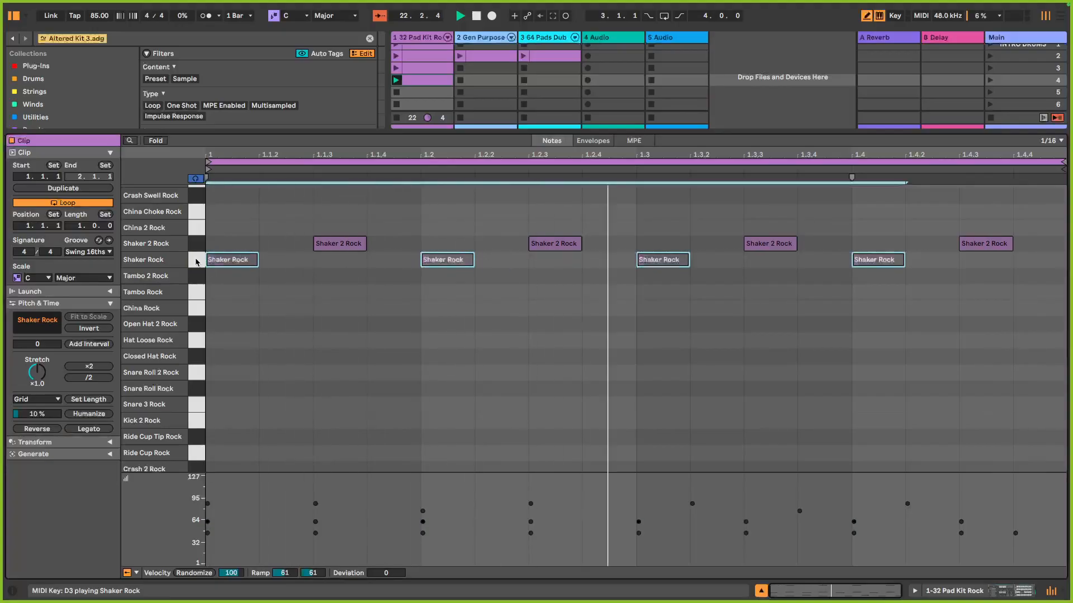
left_click(196, 247)
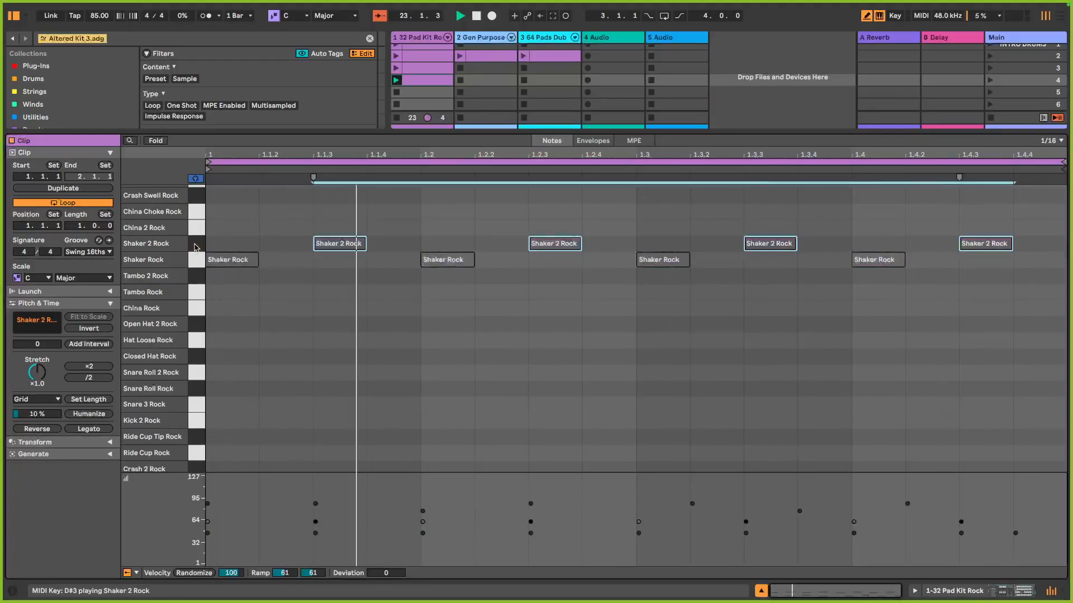
Add quiet Snare Rock ghost notes with velocity 1 at 1.1.2, 1.2.2, 1.2.4 and 1.3.3.
scroll(433, 309, "down", 5)
scroll(639, 371, "down", 1)
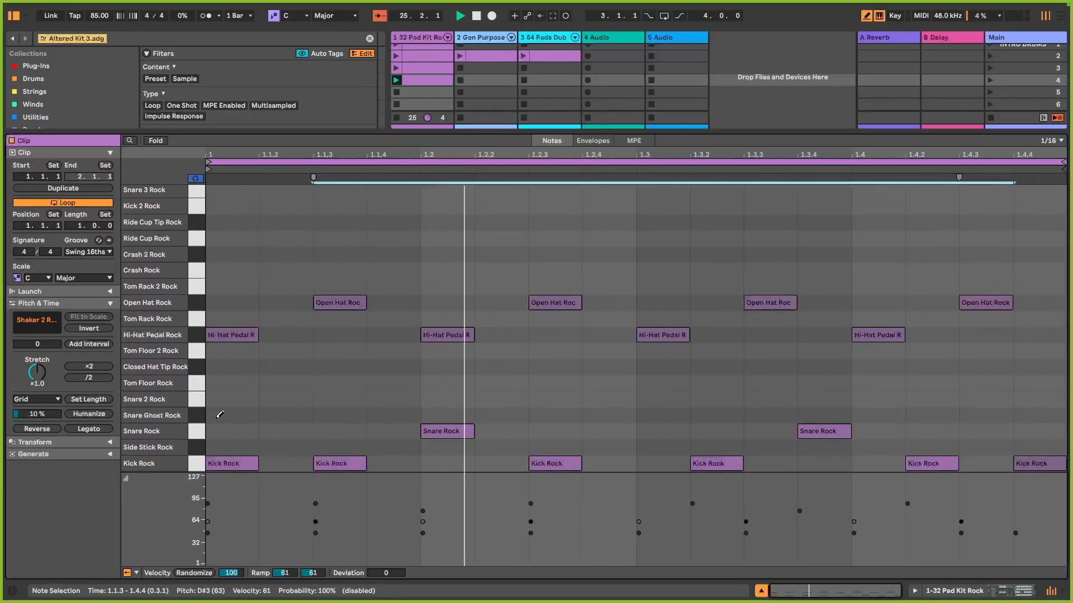
left_click(290, 426)
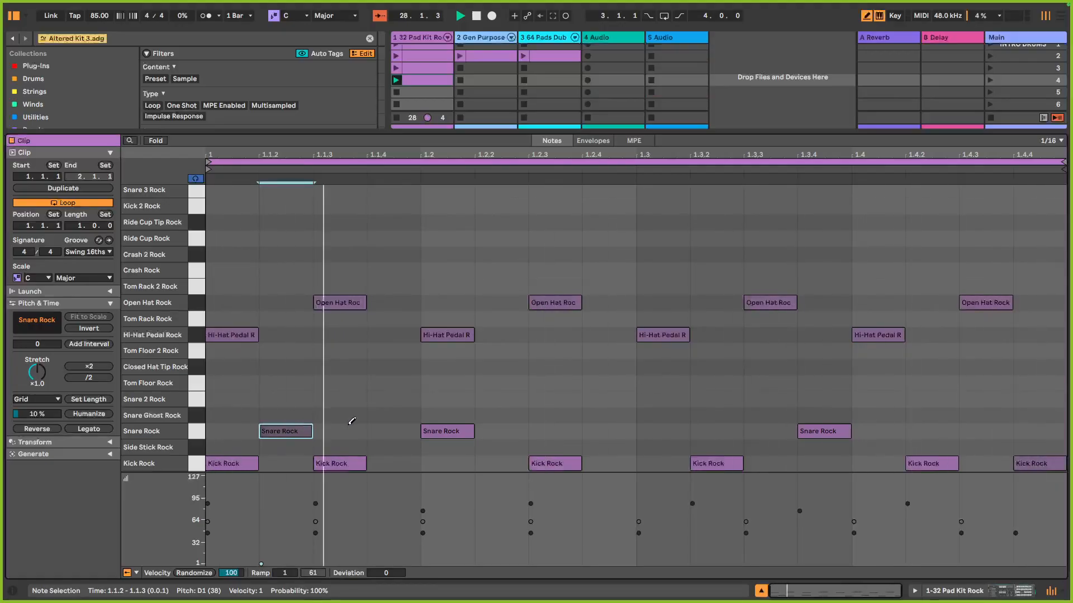
left_click(513, 427)
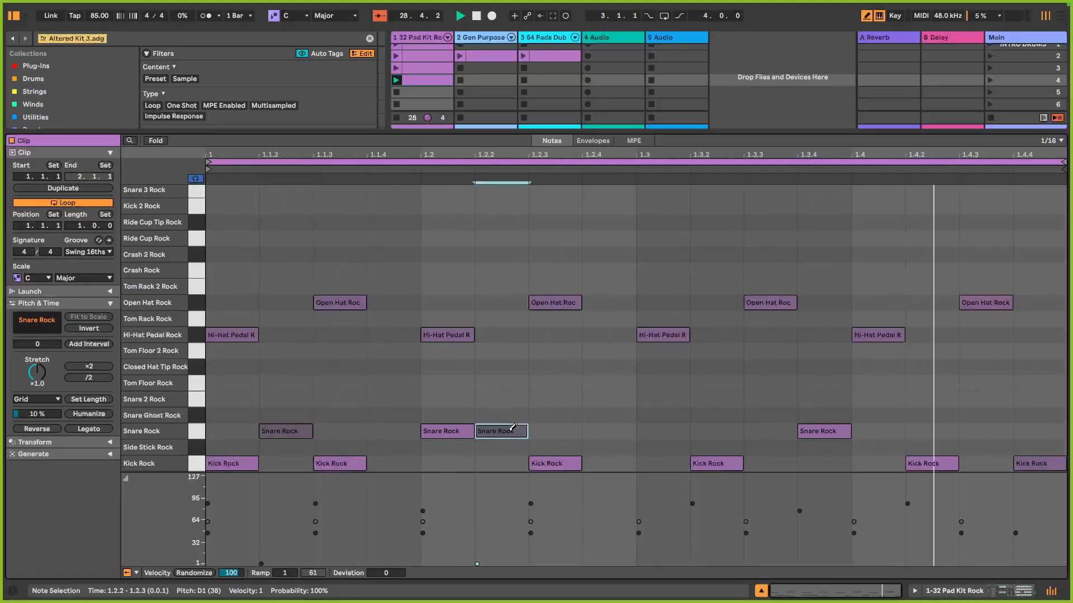
left_click(688, 430)
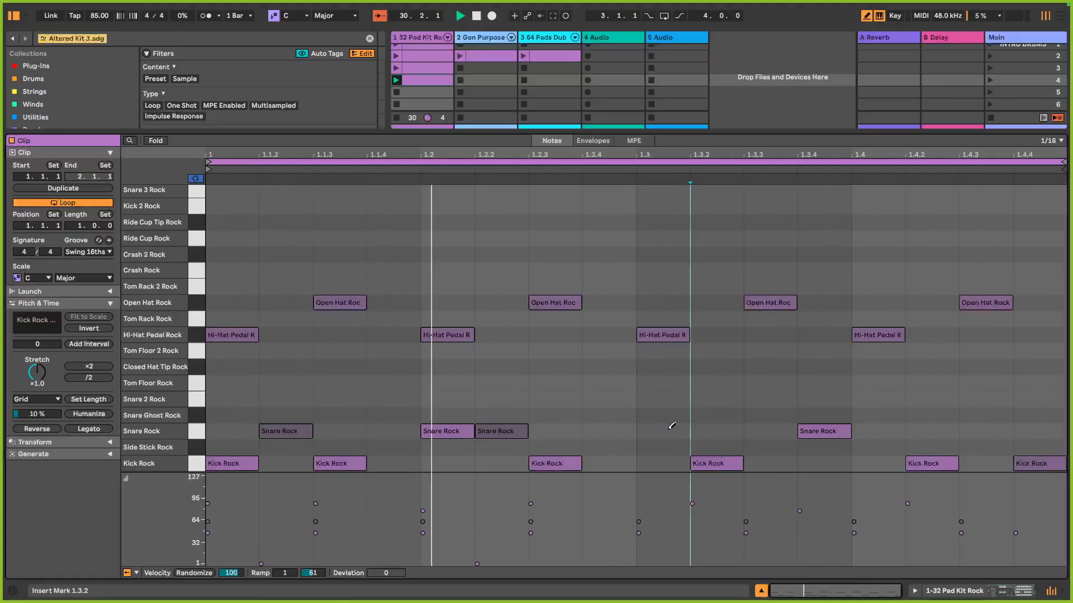
left_click(758, 430)
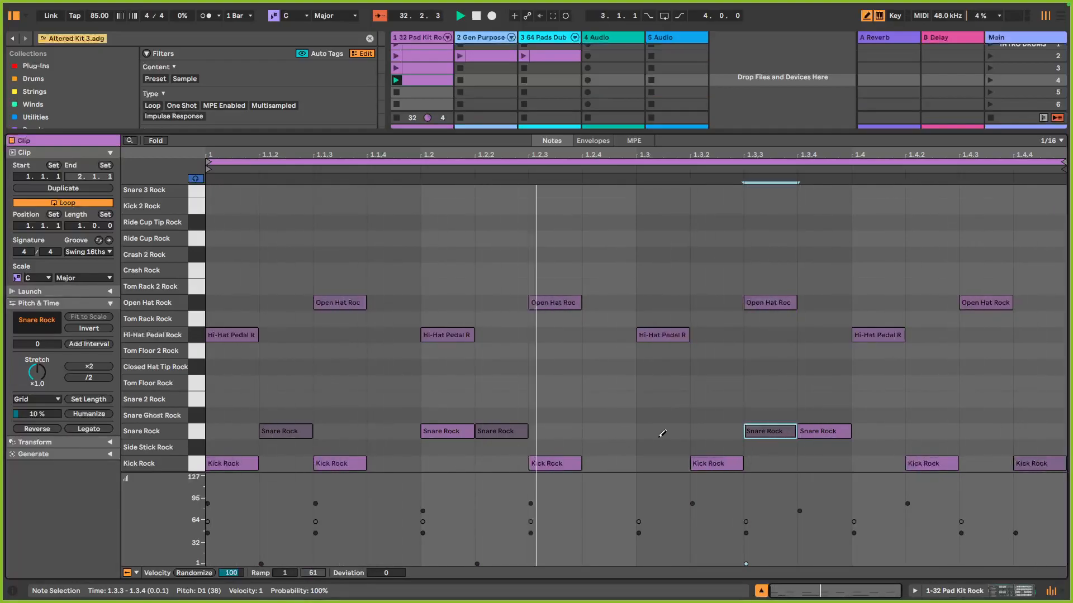
left_click(627, 430)
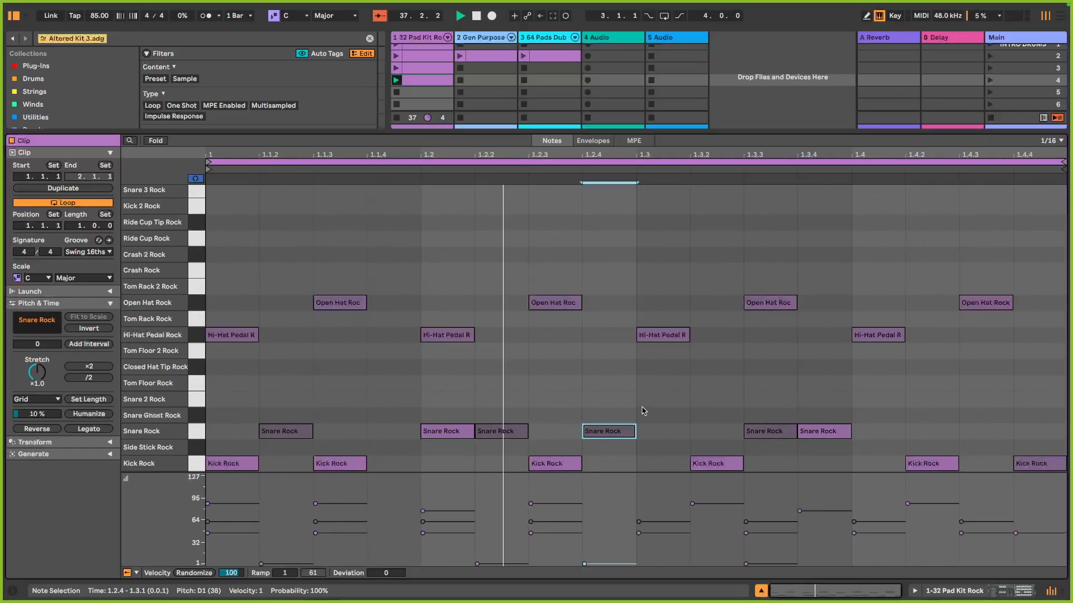
Try shifting the kick and snare notes from beat 1.3 onward one sixteenth earlier, and move them back.
key("b")
mouse_move(643, 407)
left_mouse_down()
mouse_move(694, 436)
mouse_move(875, 472)
mouse_move(1060, 477)
left_mouse_up()
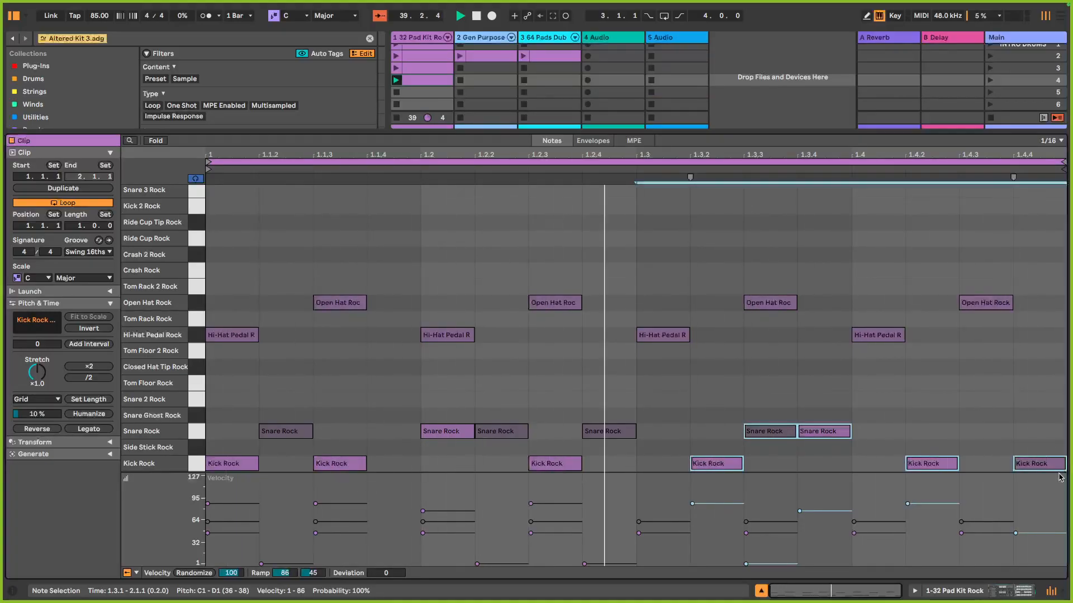
key("Left")
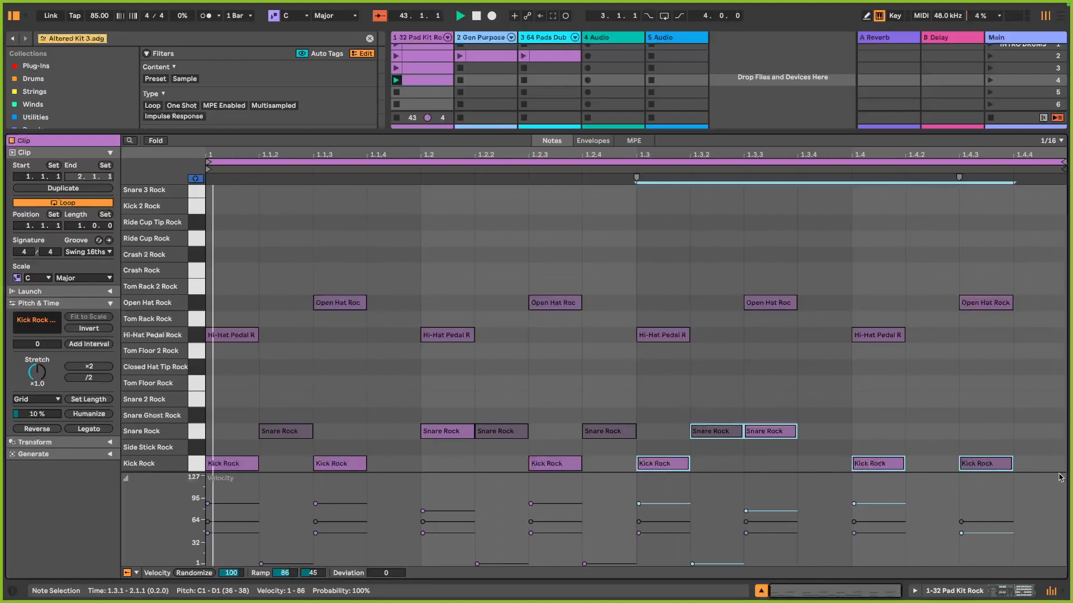
key("Right")
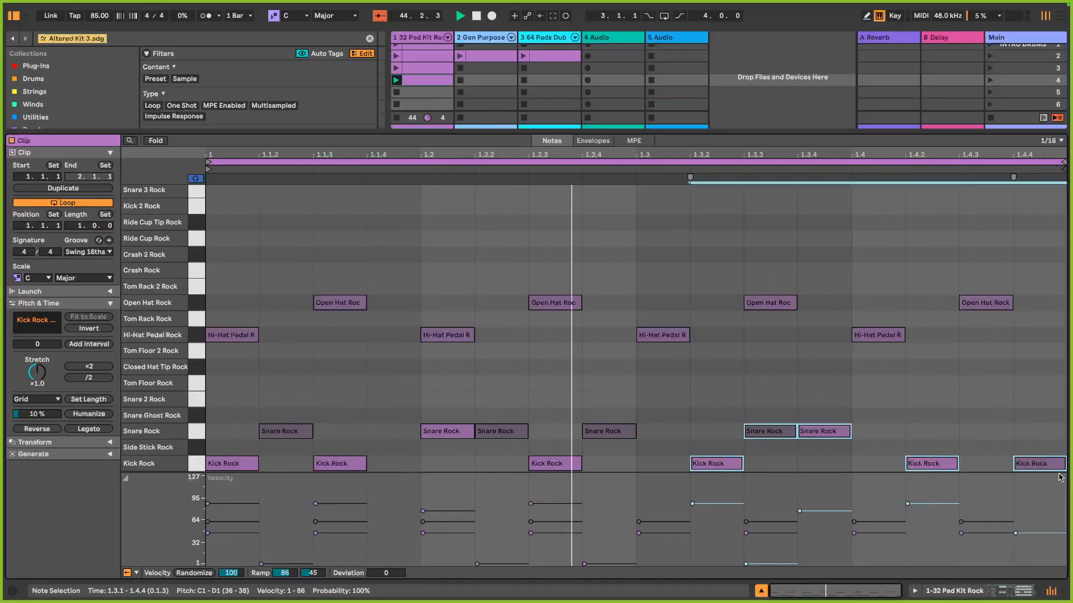
Set all Open Hat Rock notes to velocity 34, and return to the full Session View.
left_click(194, 303)
left_click_drag(336, 303, 337, 308)
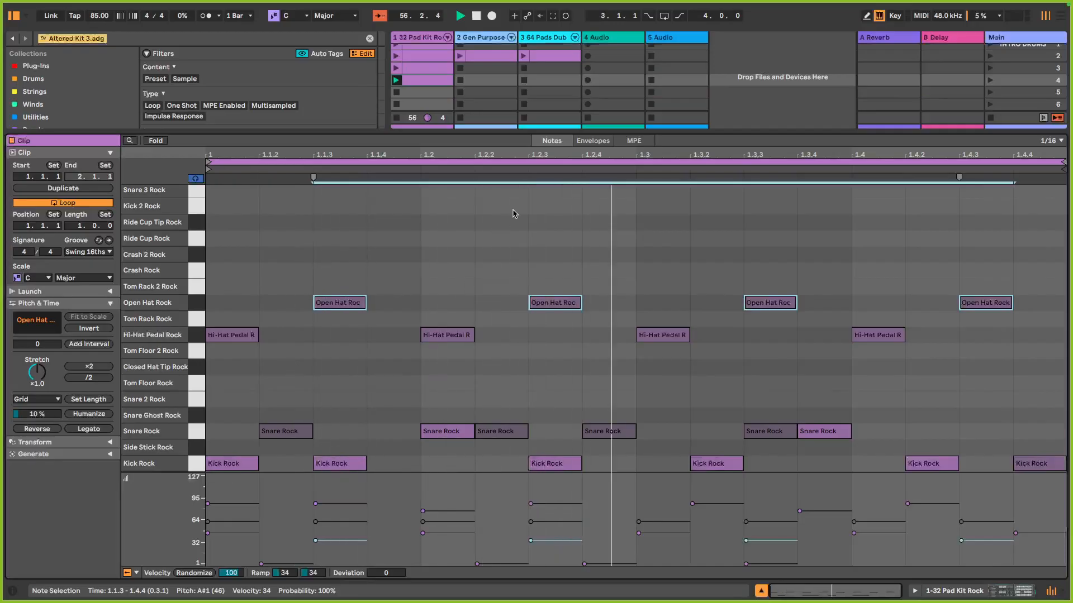
double_click(603, 132)
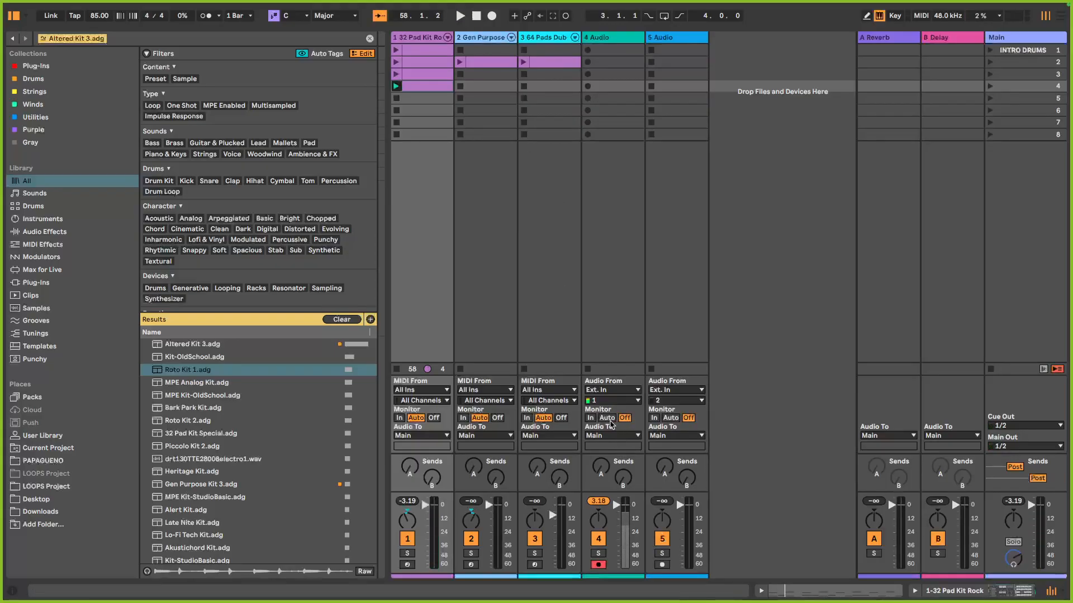
Select slot 4 of the 4 Audio track, and turn on the metronome with a 1/8 rhythm.
left_click(607, 419)
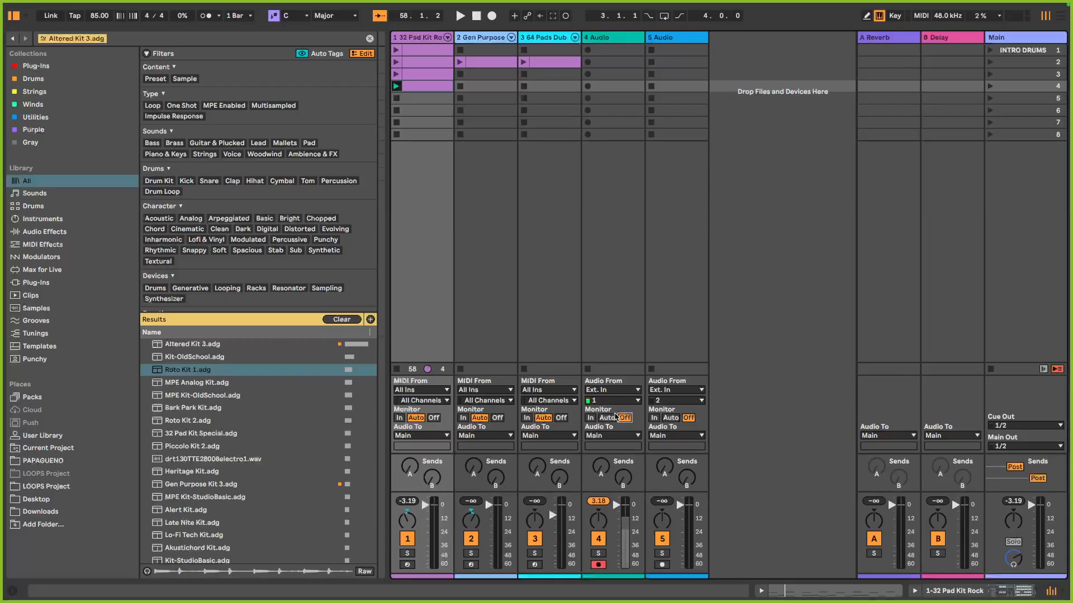
left_click(609, 90)
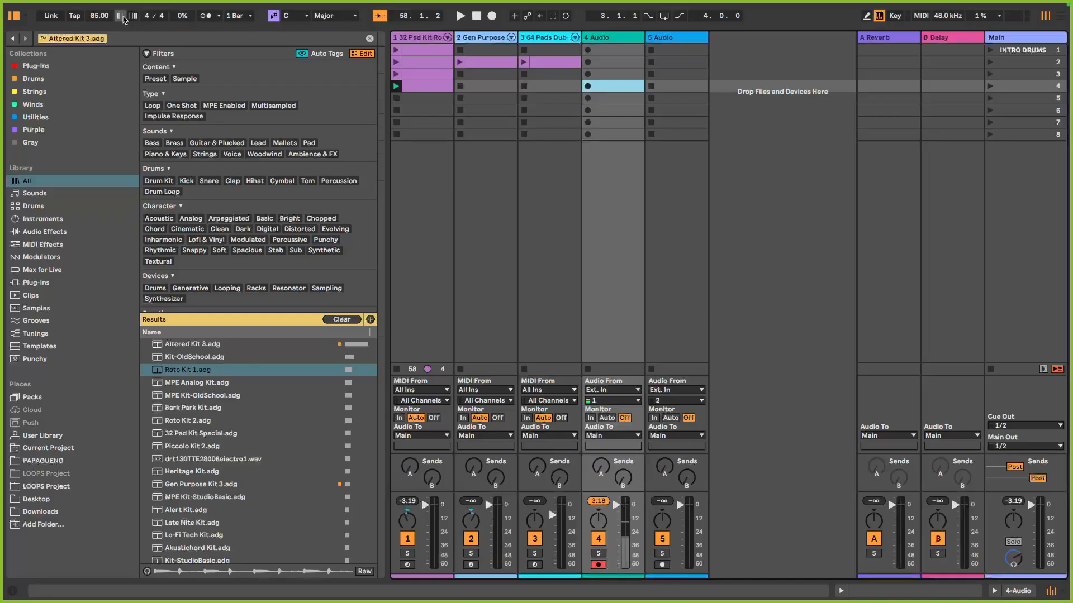
left_click(219, 16)
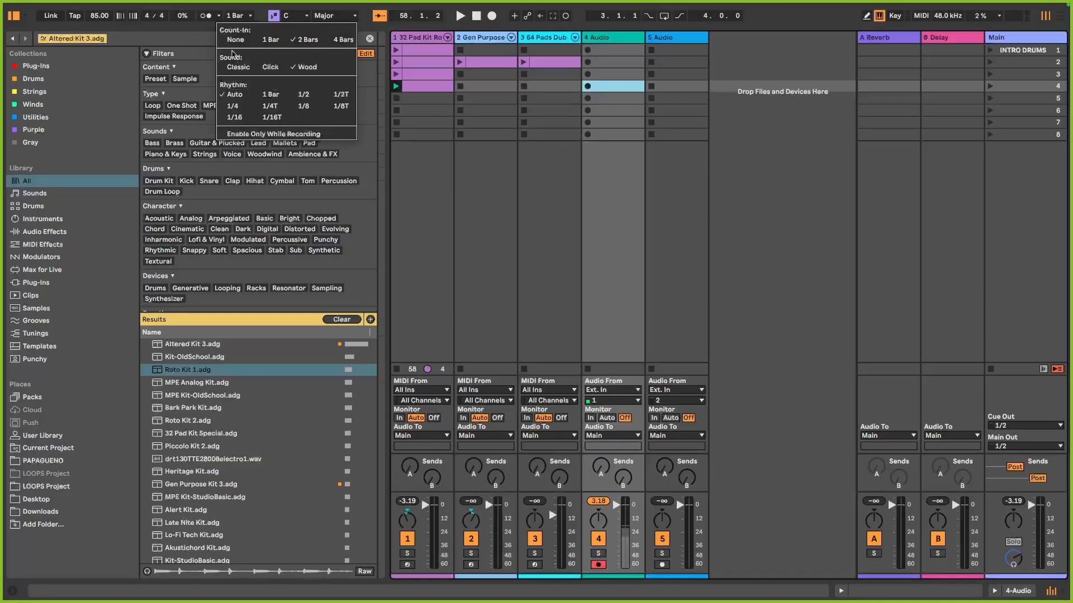
left_click(205, 19)
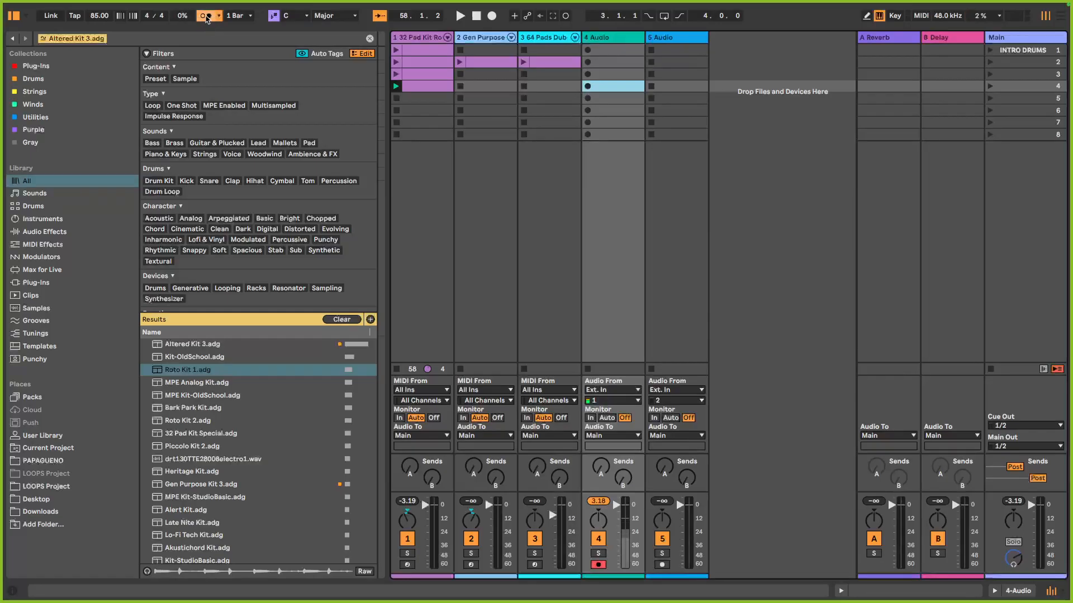
left_click(220, 16)
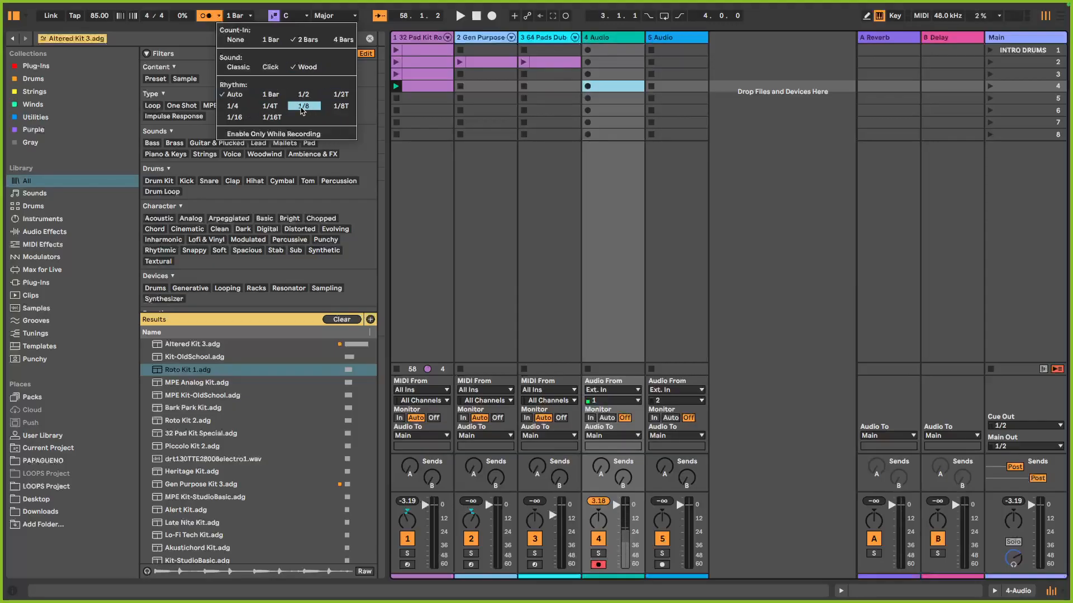
left_click(302, 107)
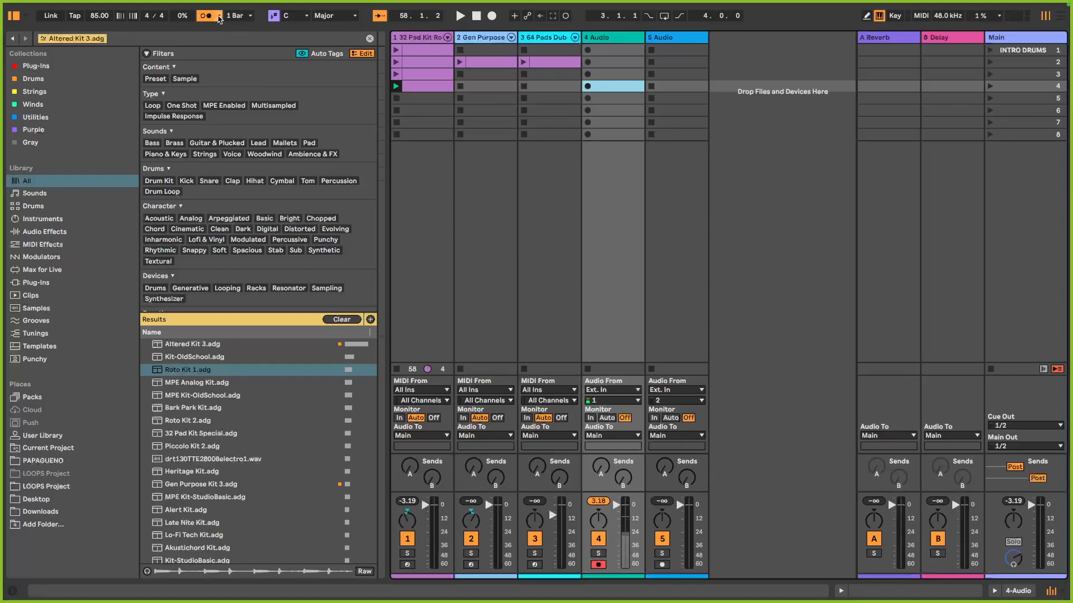
left_click(220, 17)
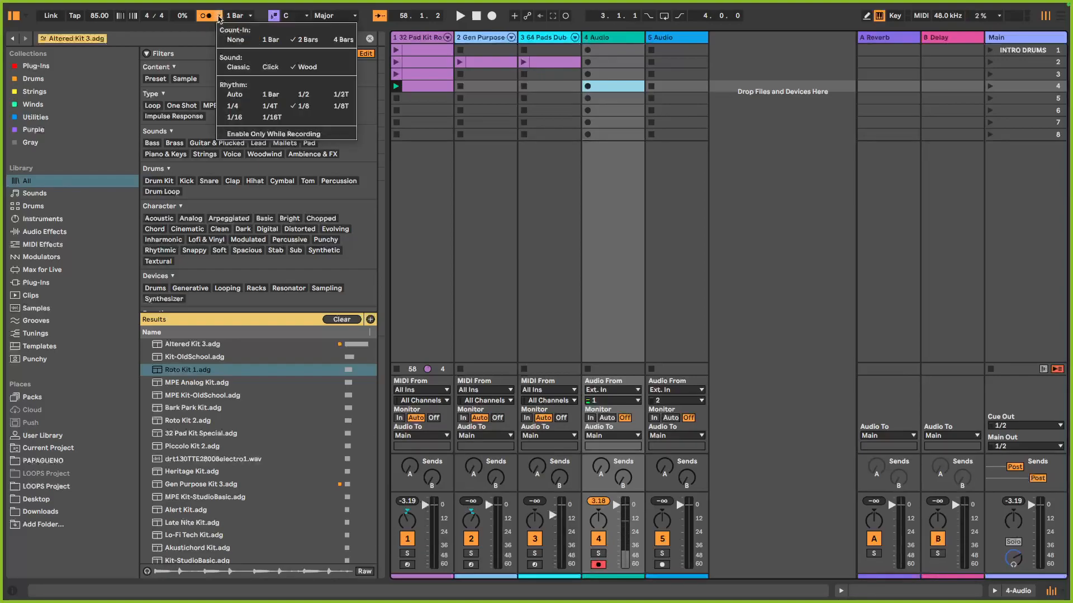
left_click(219, 18)
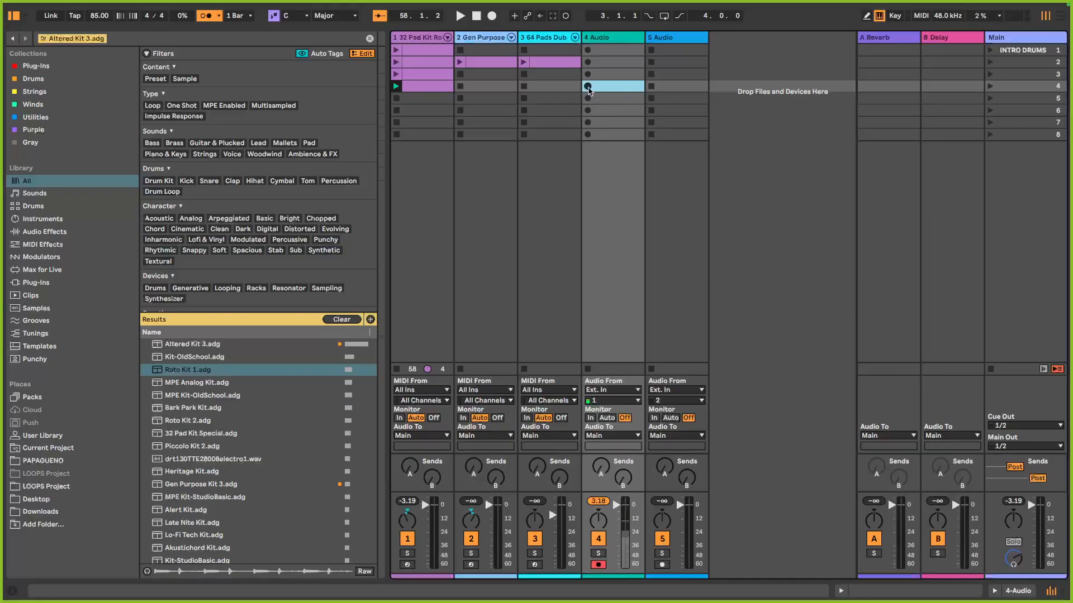
Record an eight-bar audio take into slot 4 of the 4 Audio track, and open the recorded clip.
left_click(587, 86)
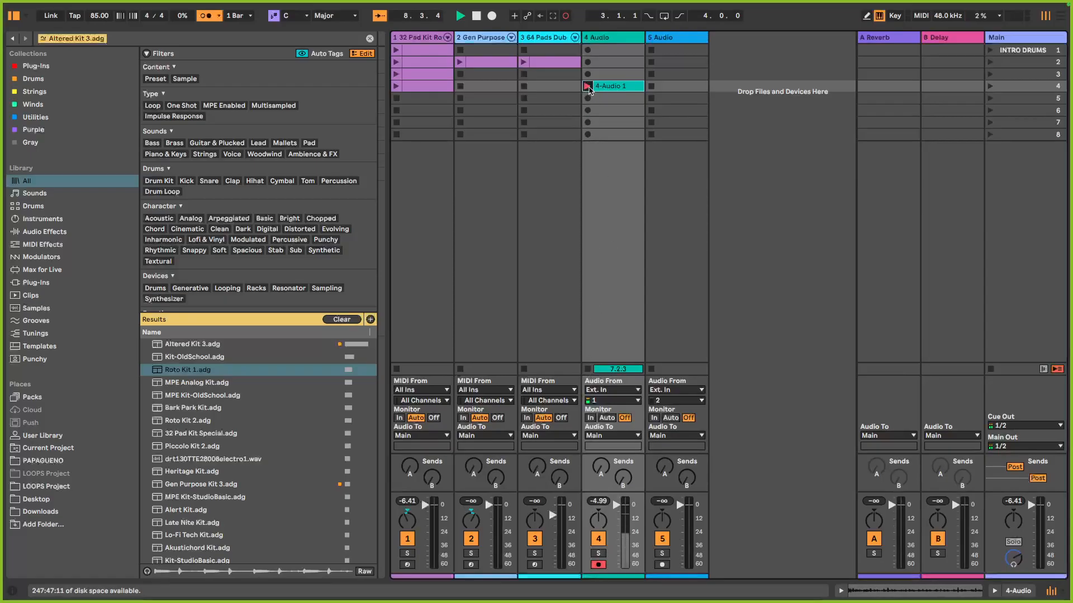
left_click(588, 87)
double_click(612, 86)
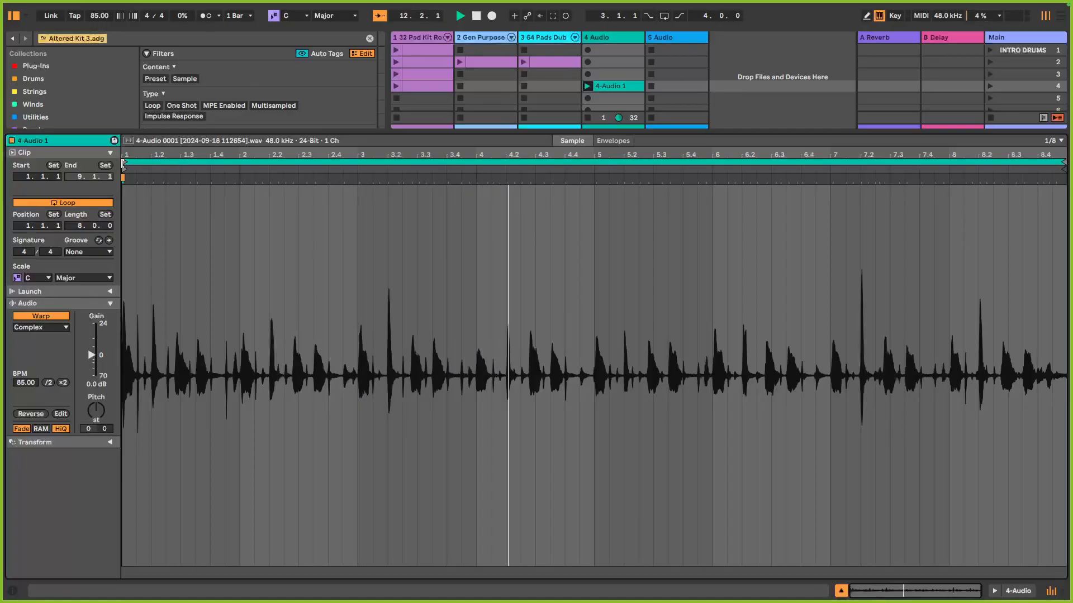
Set the recorded clip's loop to the two bars from 3.1.1 to 5.1.1, and stop all clips.
left_click_drag(124, 163, 359, 178)
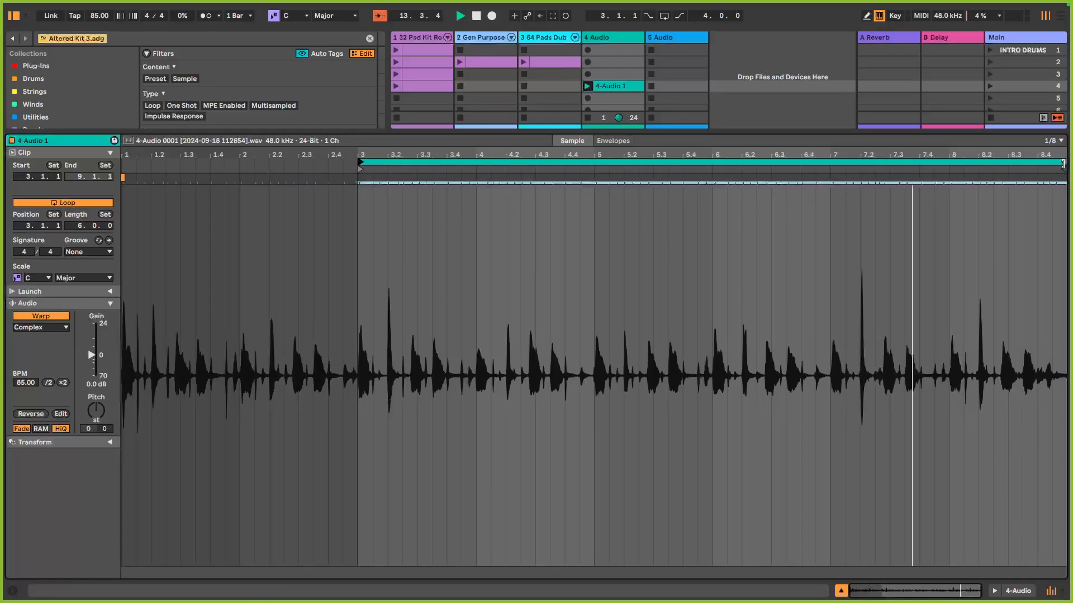
mouse_move(1064, 163)
left_mouse_down()
mouse_move(627, 173)
mouse_move(587, 192)
left_mouse_up()
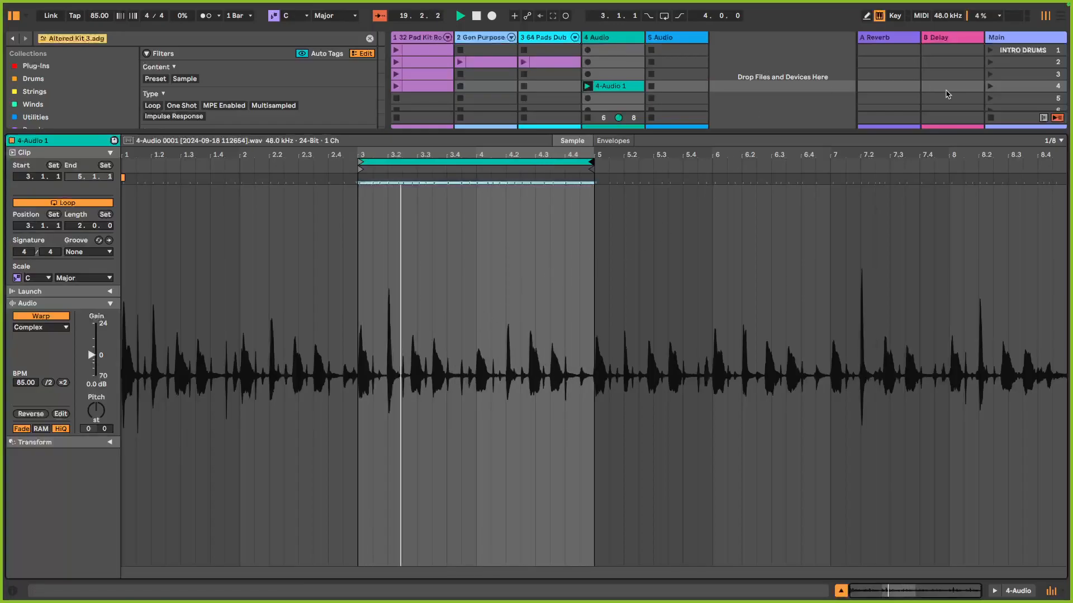
left_click(990, 117)
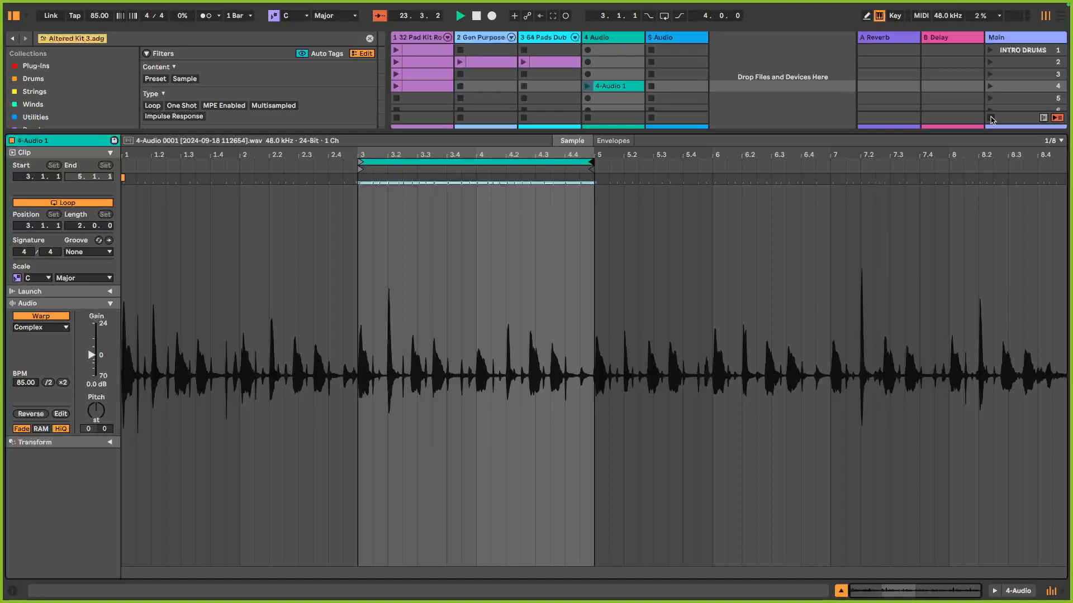
Play the two-bar audio loop against the metronome to check its timing, and stop all clips.
left_click(618, 88)
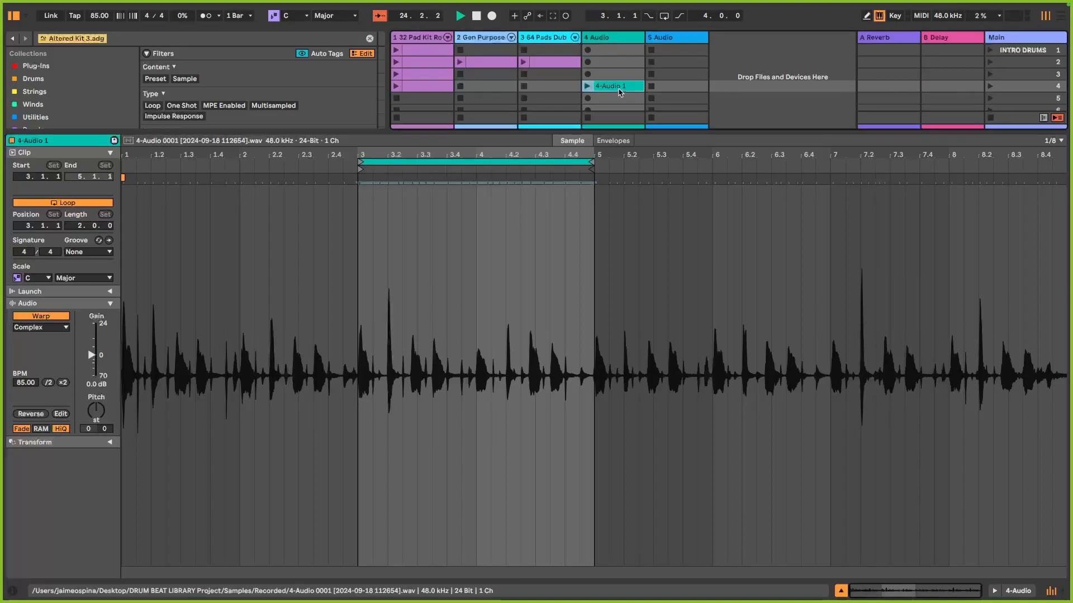
left_click(586, 87)
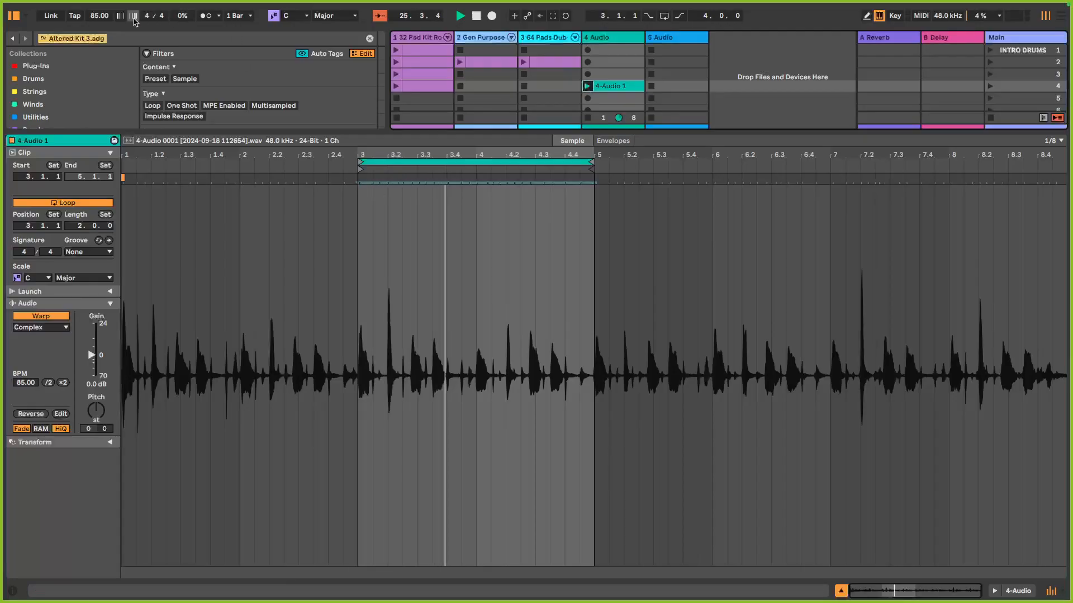
left_click(206, 17)
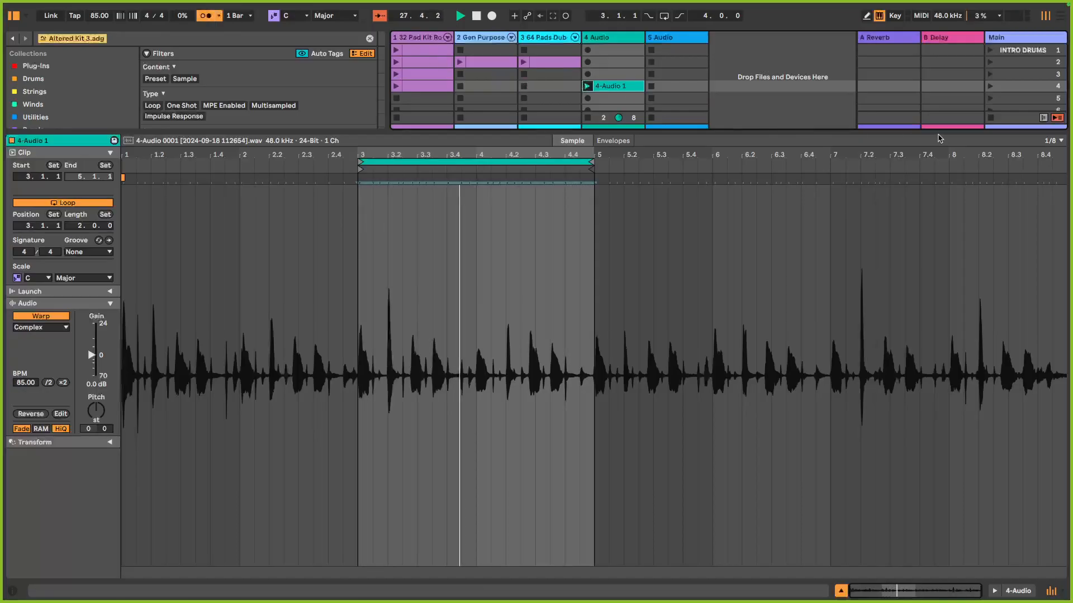
left_click(990, 117)
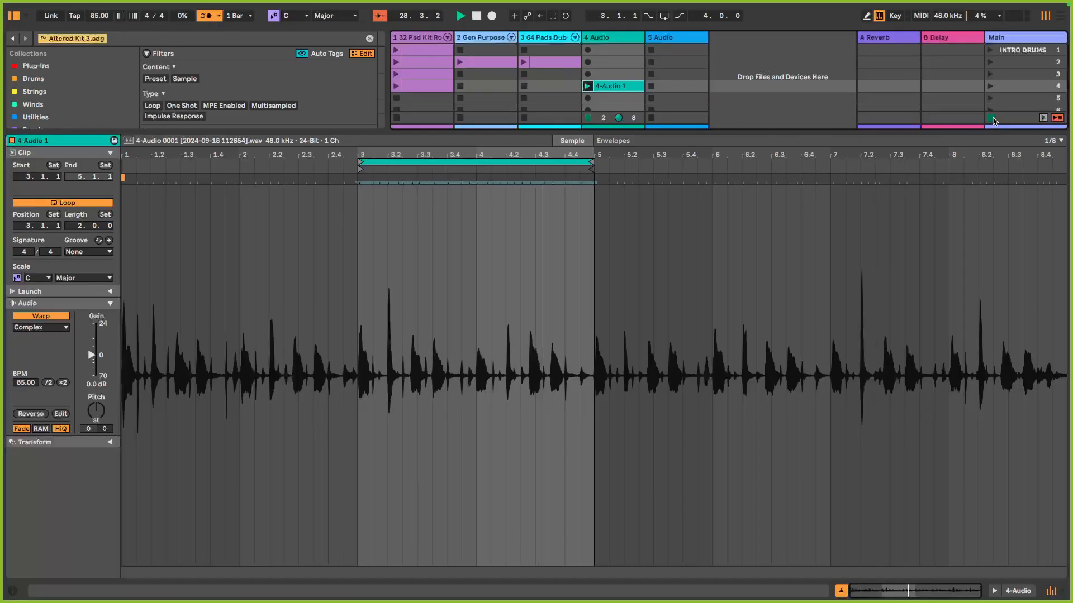
Turn off the metronome, and crop the clip's sample to the selected two bars.
right_click(475, 261)
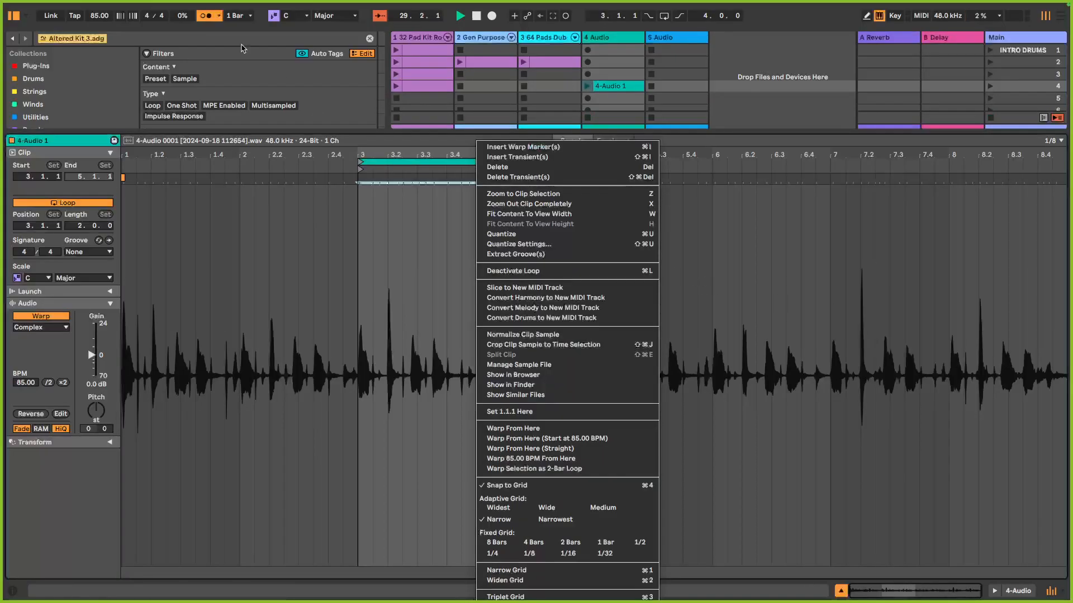
left_click(204, 18)
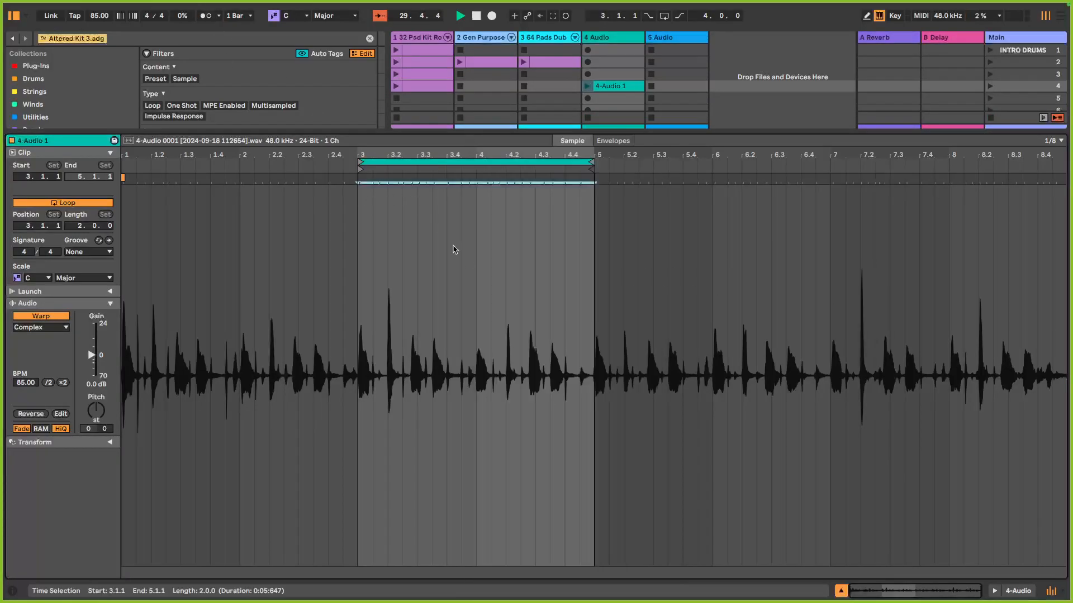
right_click(468, 261)
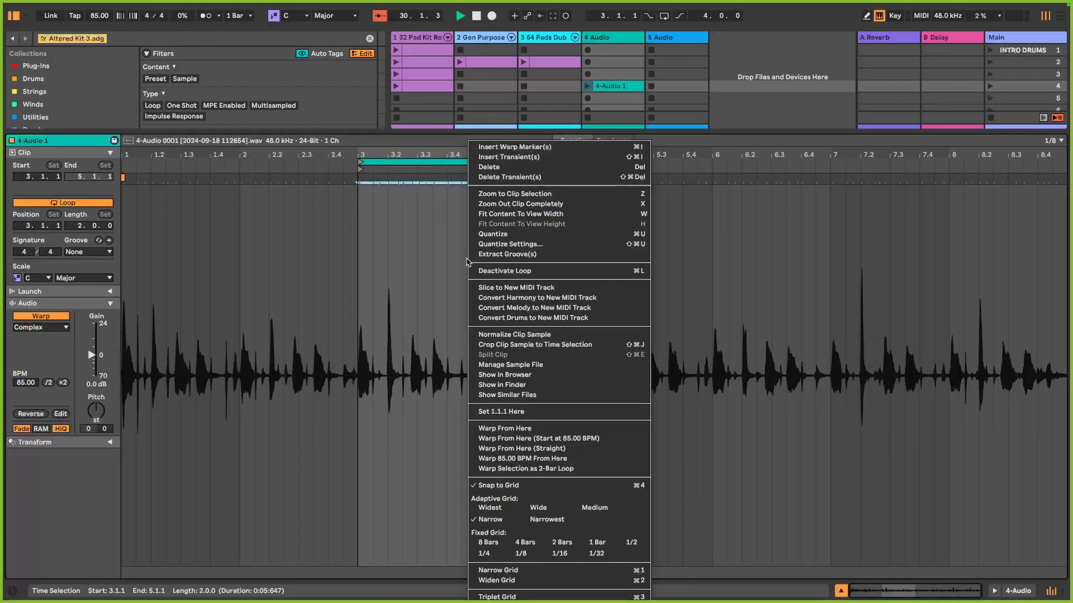
left_click(536, 344)
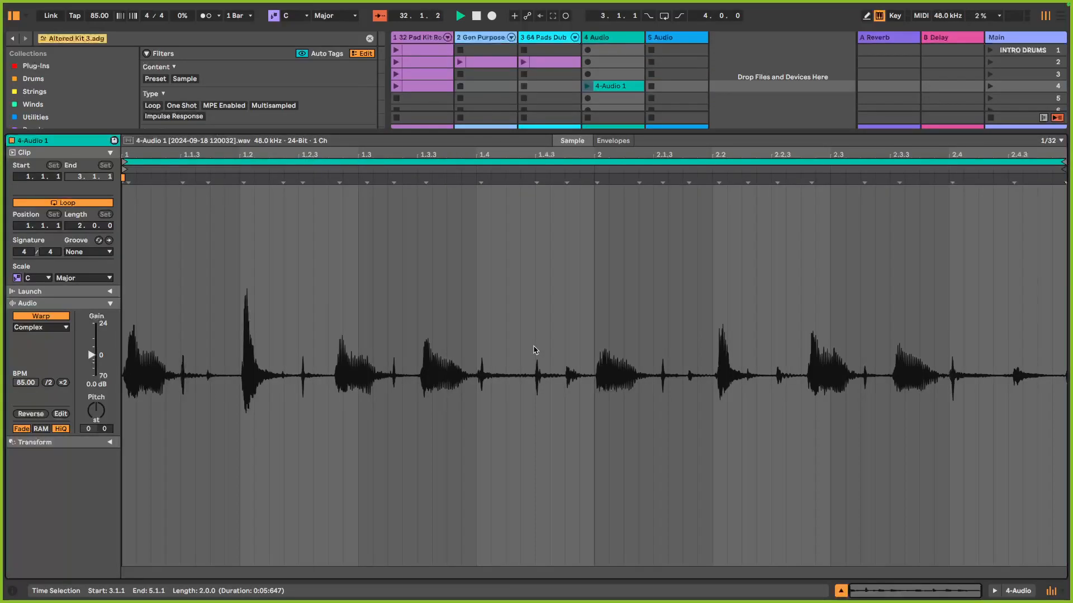
Convert the cropped clip's drums to a new MIDI track, and open and play the resulting MIDI clip.
right_click(607, 88)
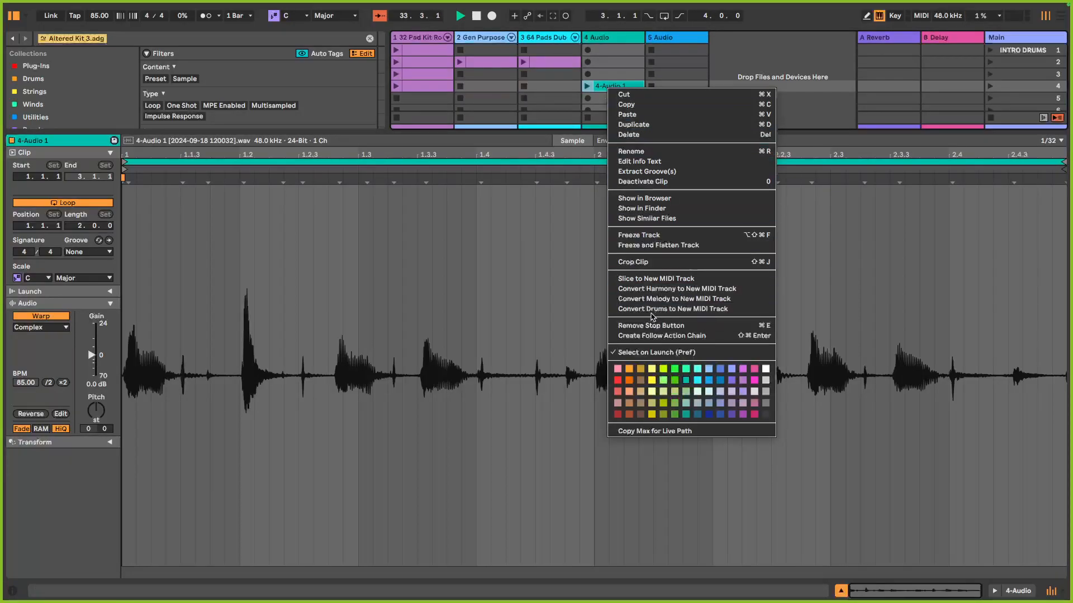
left_click(674, 310)
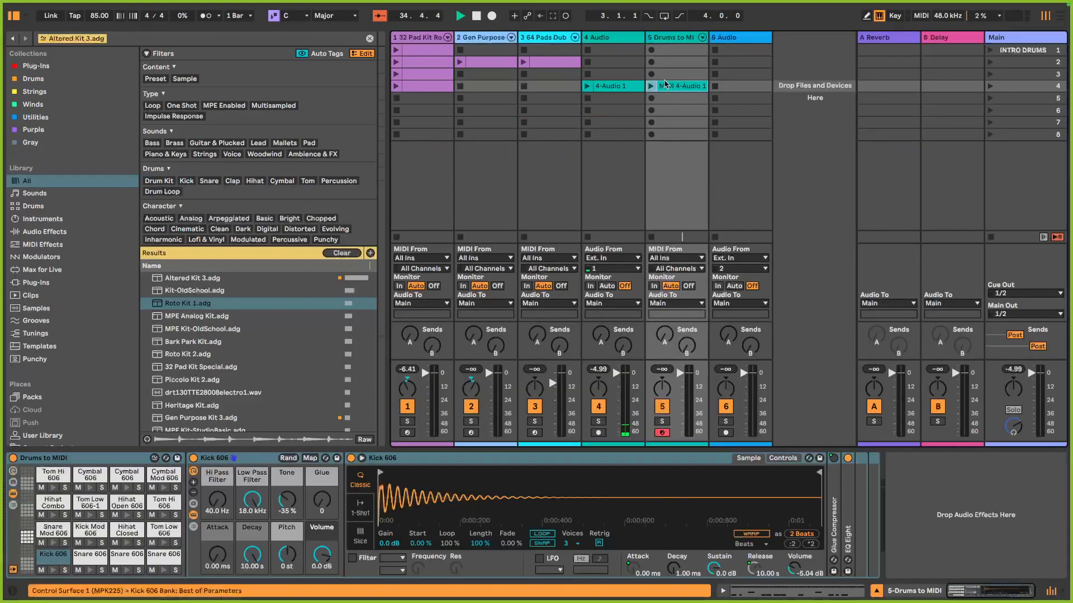
double_click(677, 87)
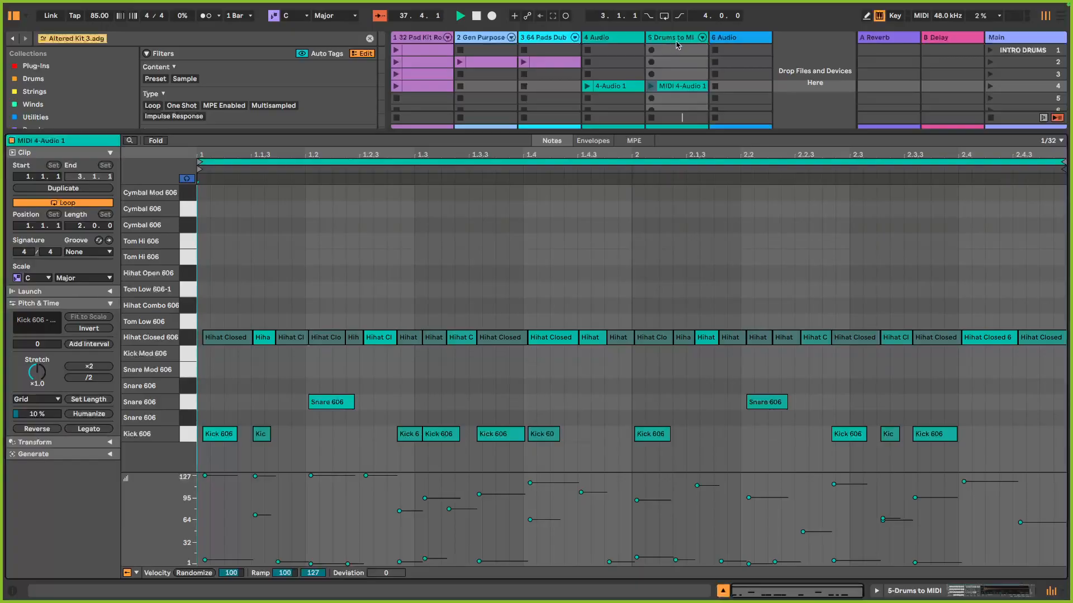
left_click(651, 86)
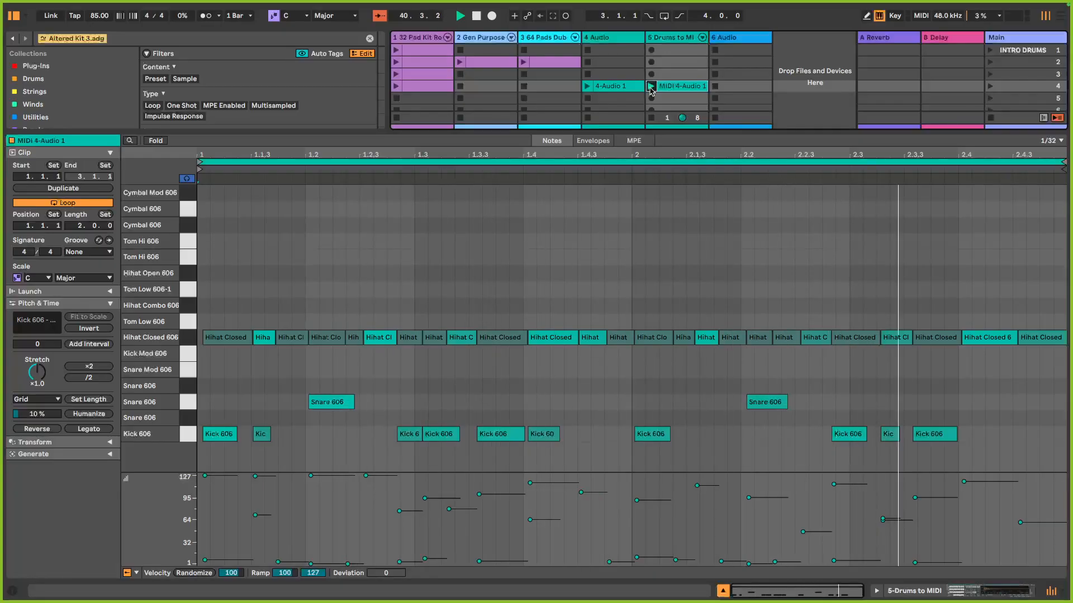
Select all notes in the converted MIDI clip, set the grid to 1/16, and open the quantize settings.
left_click(605, 254)
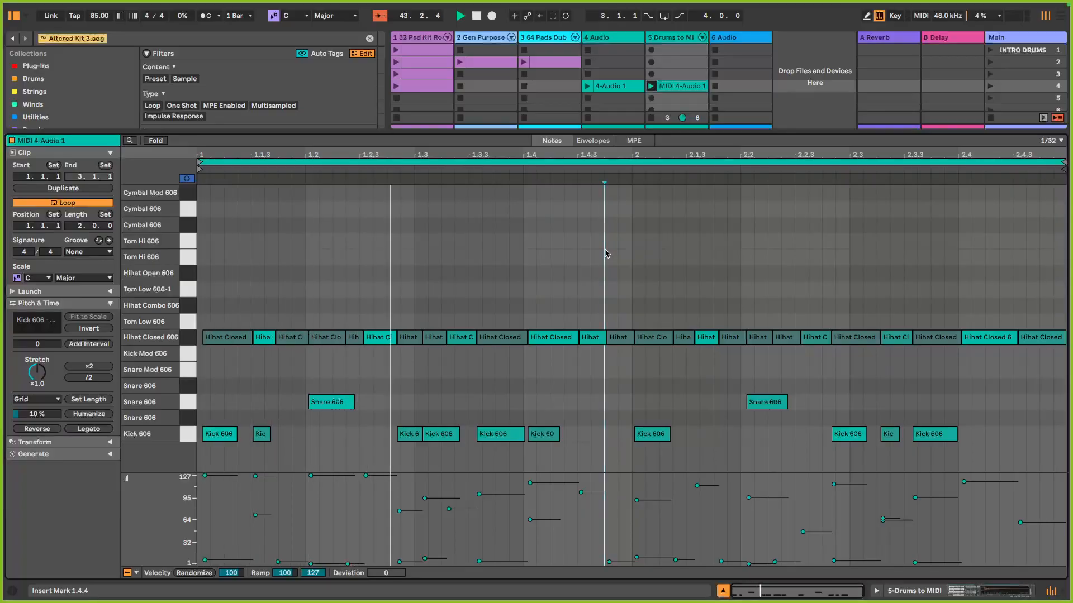
key("ctrl+a")
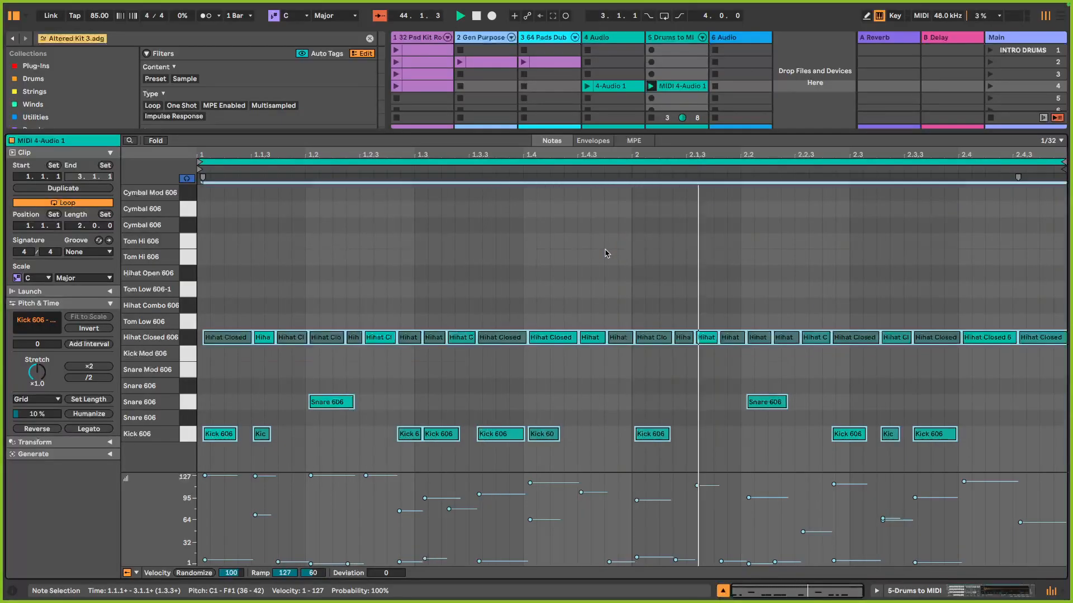
left_click(1052, 140)
left_click(971, 222)
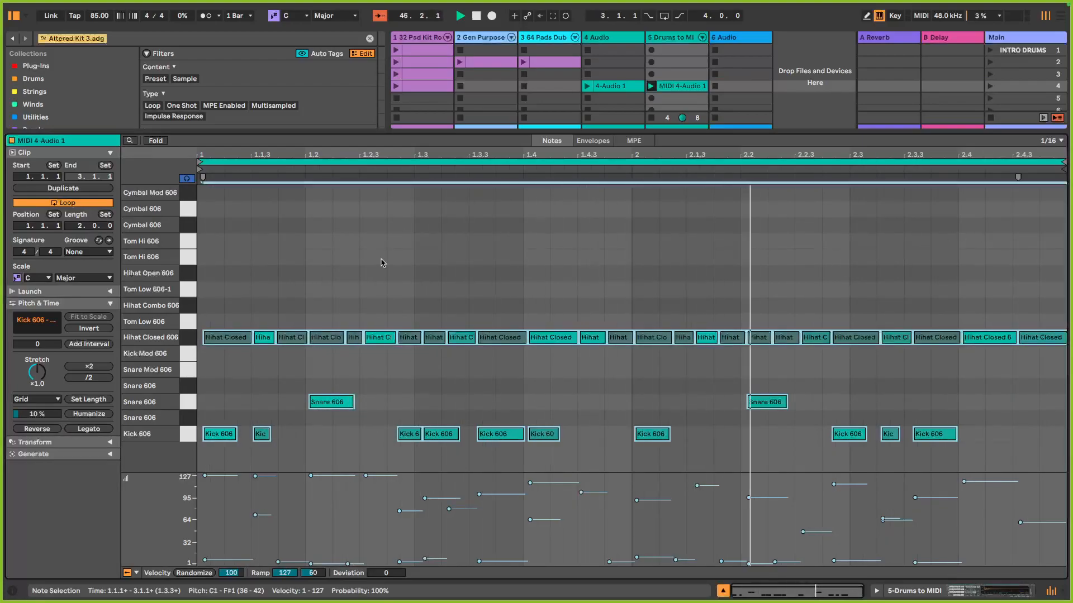
right_click(379, 278)
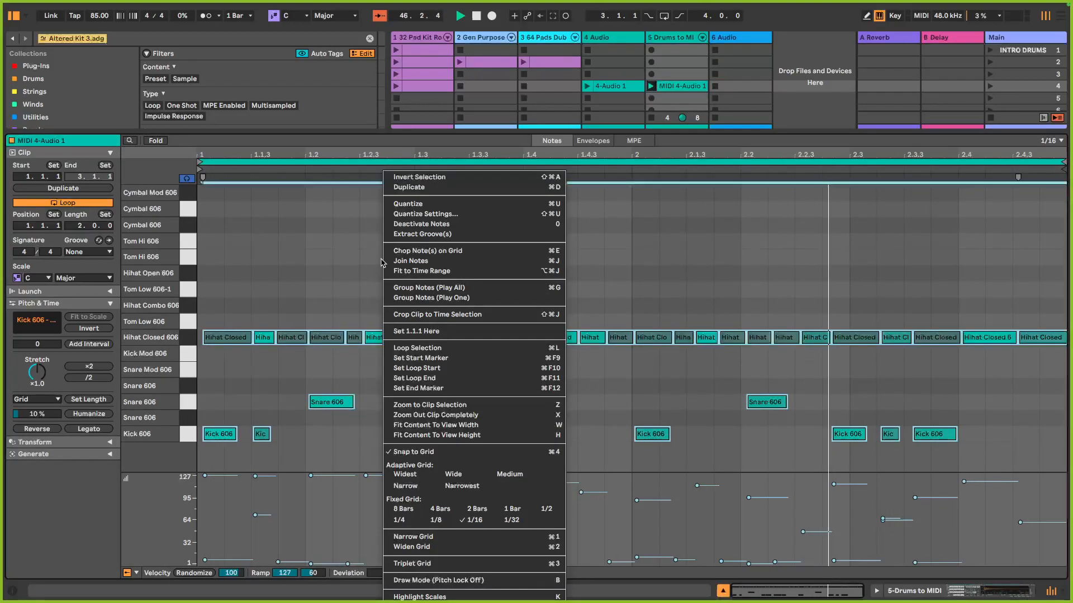
left_click(405, 216)
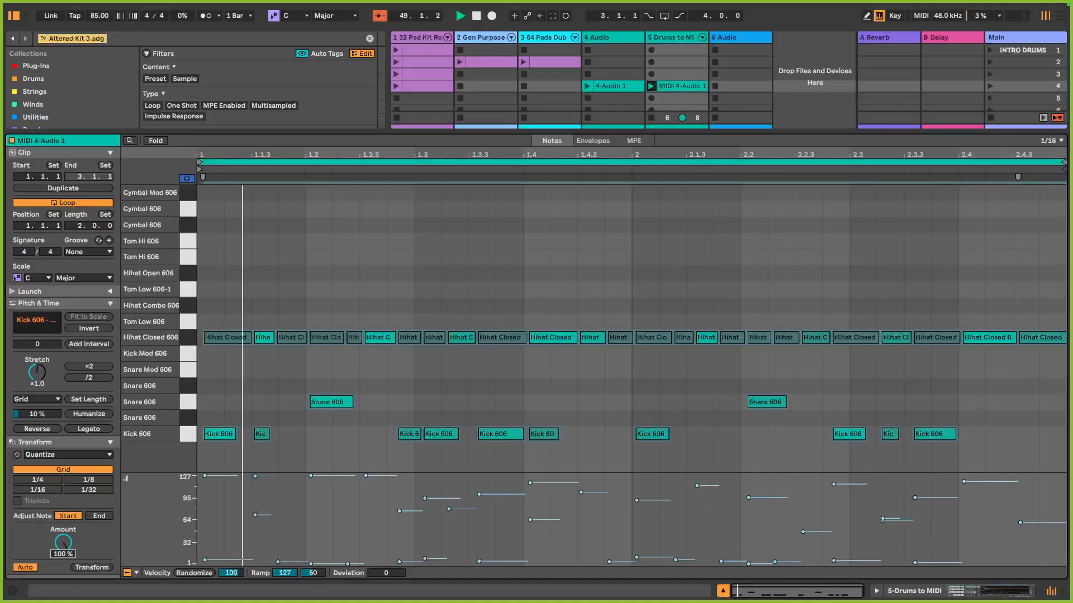
Quantize the selected notes to the grid by 50%, and raise the amount to 75%.
left_click(63, 557)
type("50")
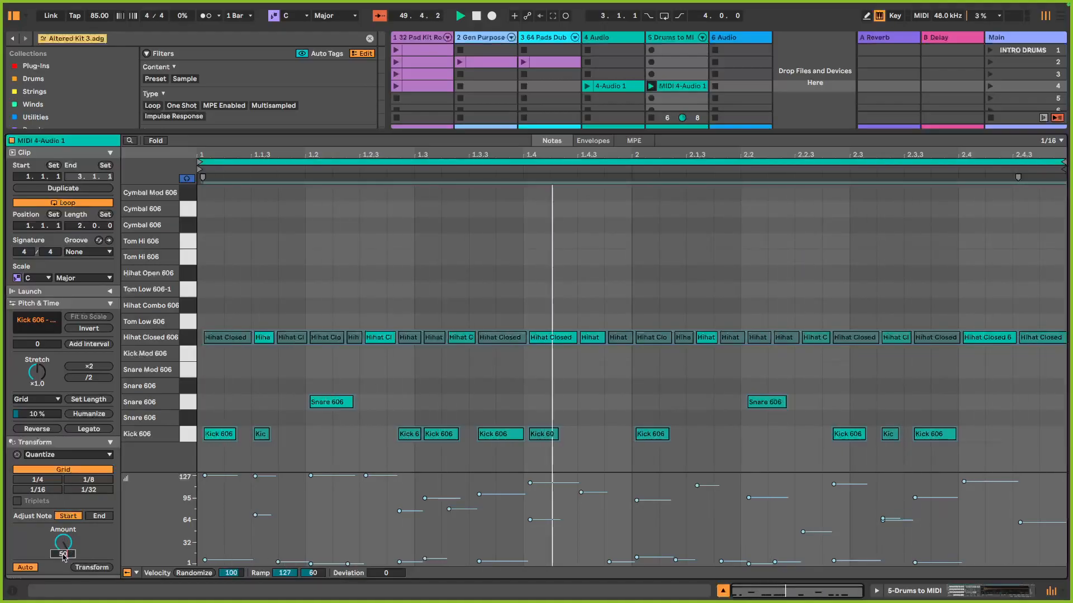
key("Return")
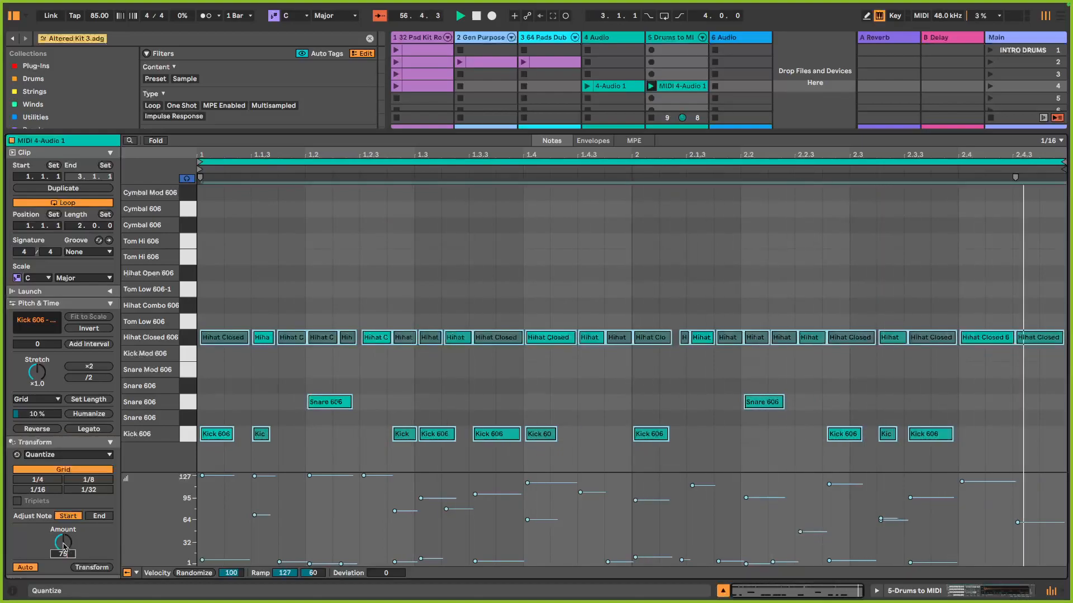
type("75")
key("Return")
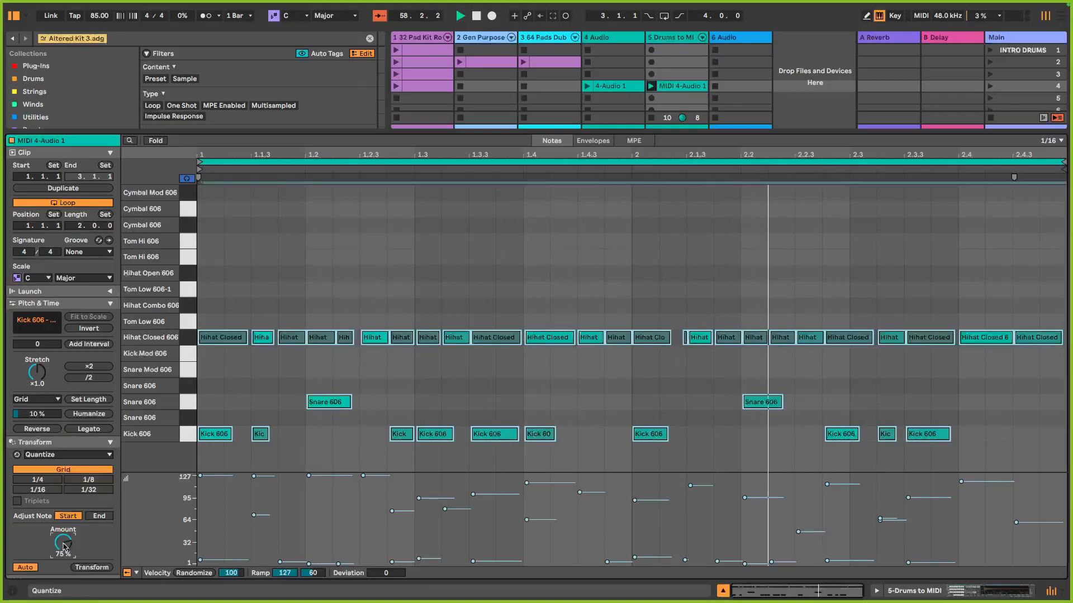
Delete the tiny Hihat Closed 606 note just before beat 2.1.3.
left_click(688, 342)
left_click(684, 340)
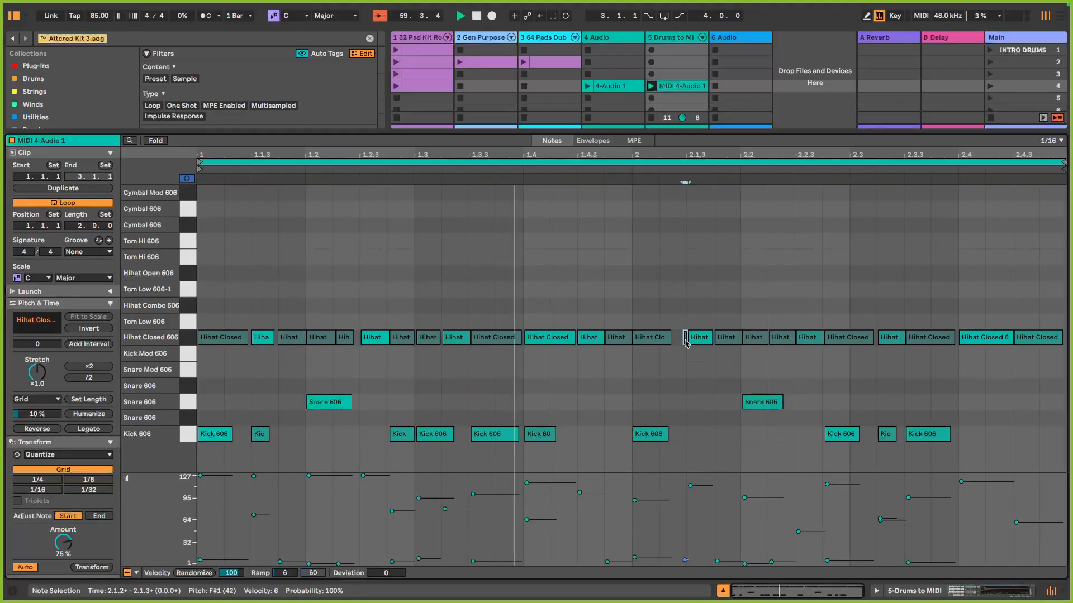
key("Delete")
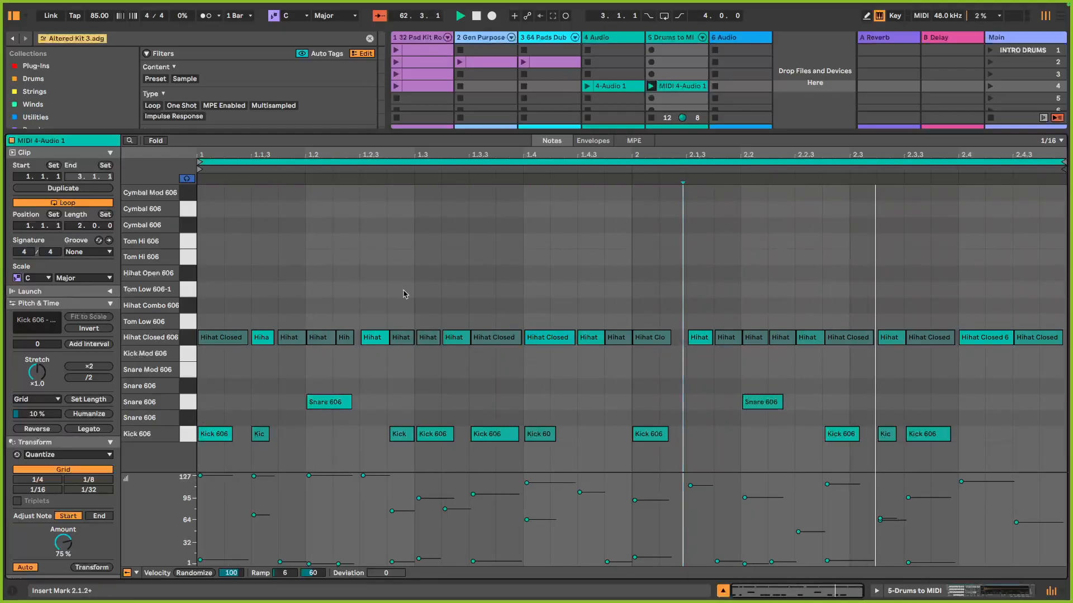
Play the 4 Audio clip alongside the MIDI clip, and deactivate the kick notes at 1.1.3, 1.3 and 2.3.2.
left_click(589, 89)
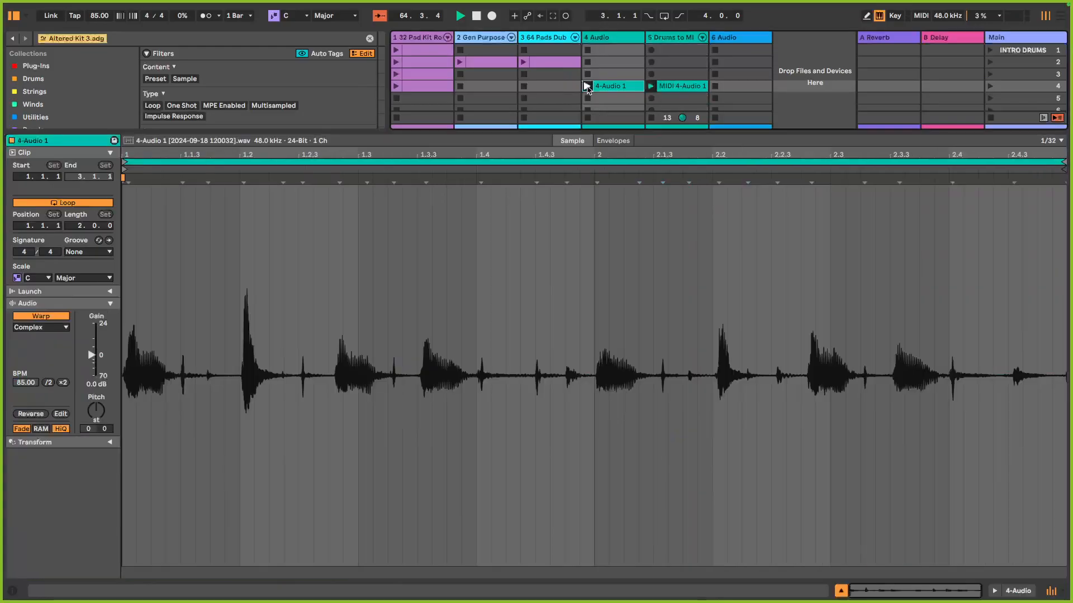
left_click(677, 86)
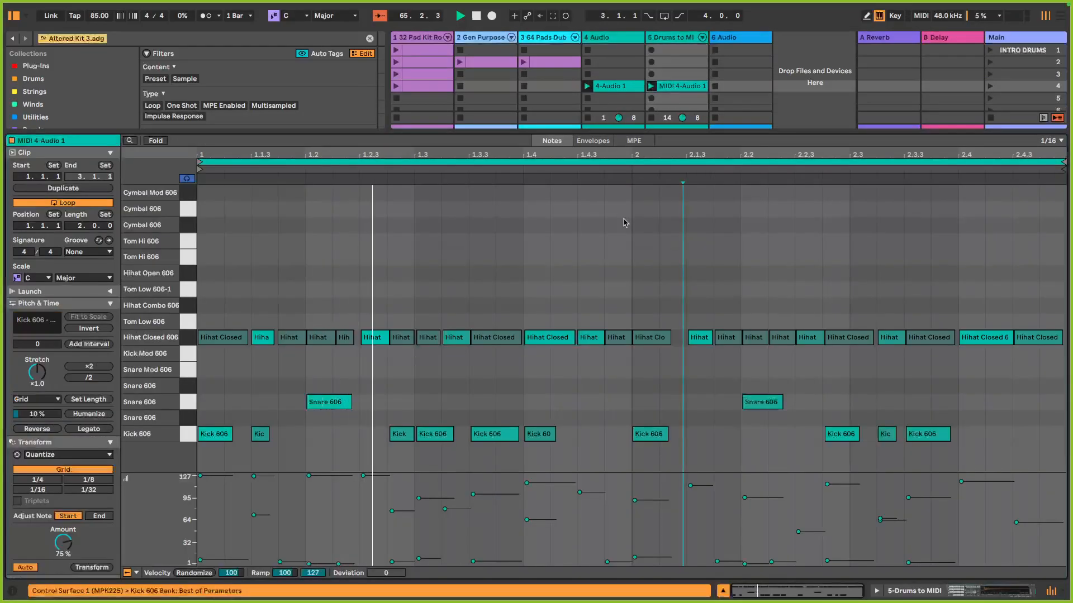
left_click(260, 434)
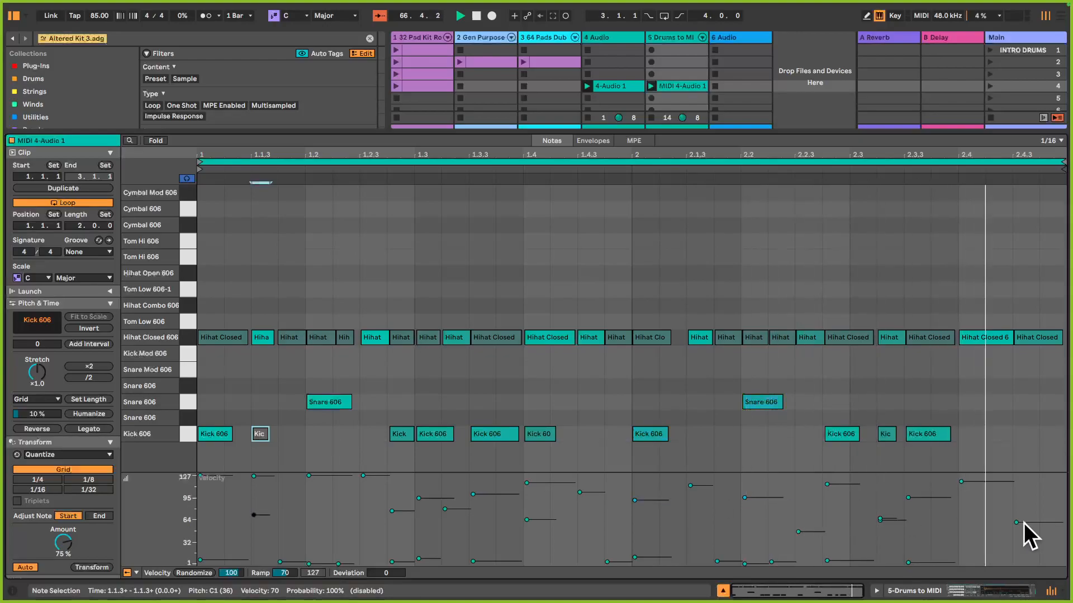
left_click(887, 434)
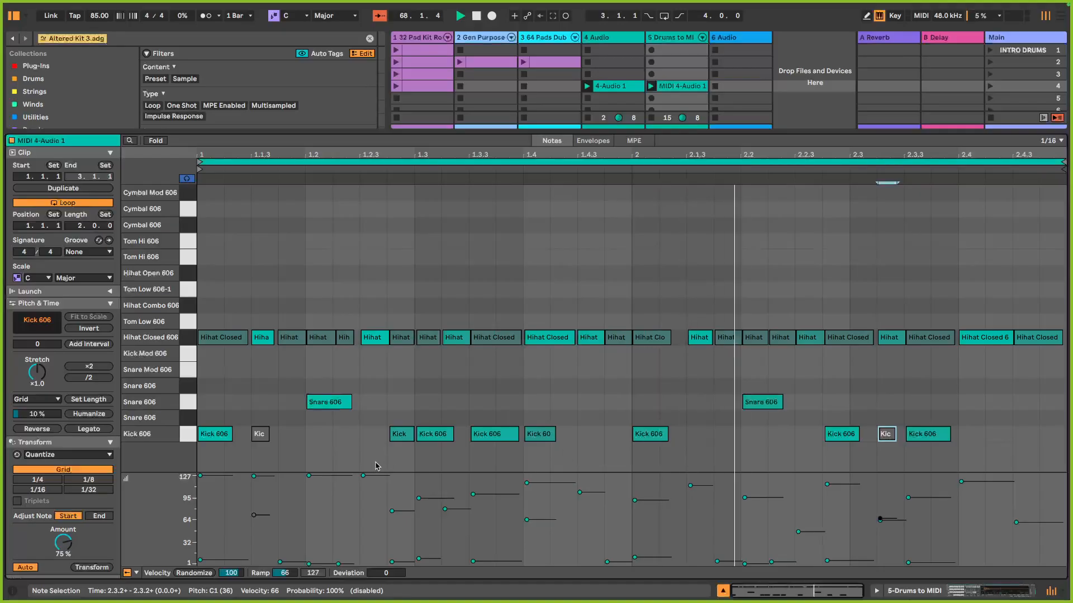
left_click(446, 440)
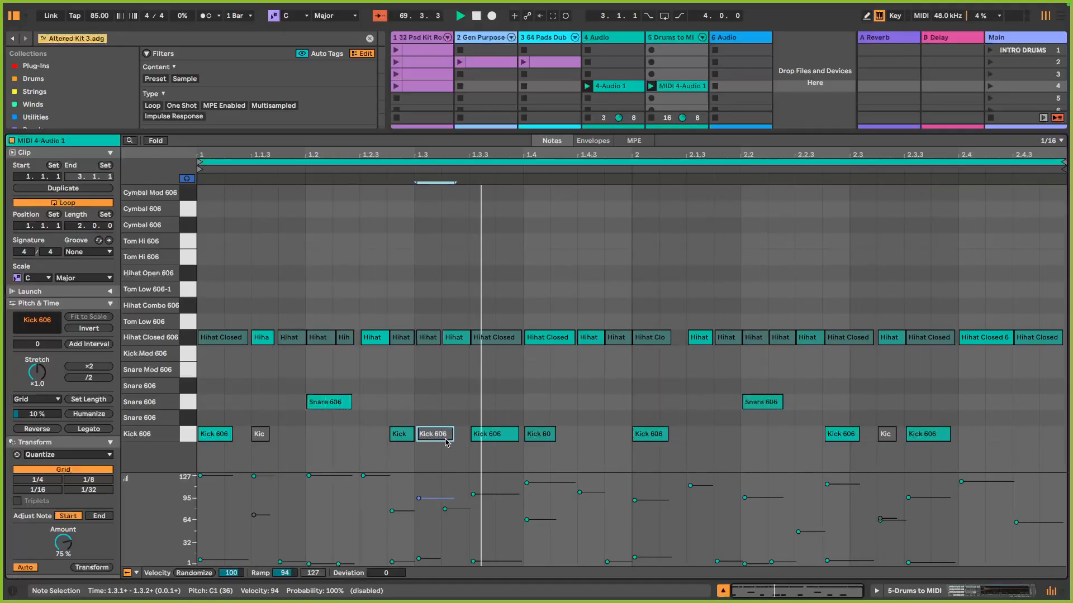
Move the kick note from 1.4 to 1.4.4, shorten it to end at bar 2, and set its velocity to 40.
left_click(551, 438)
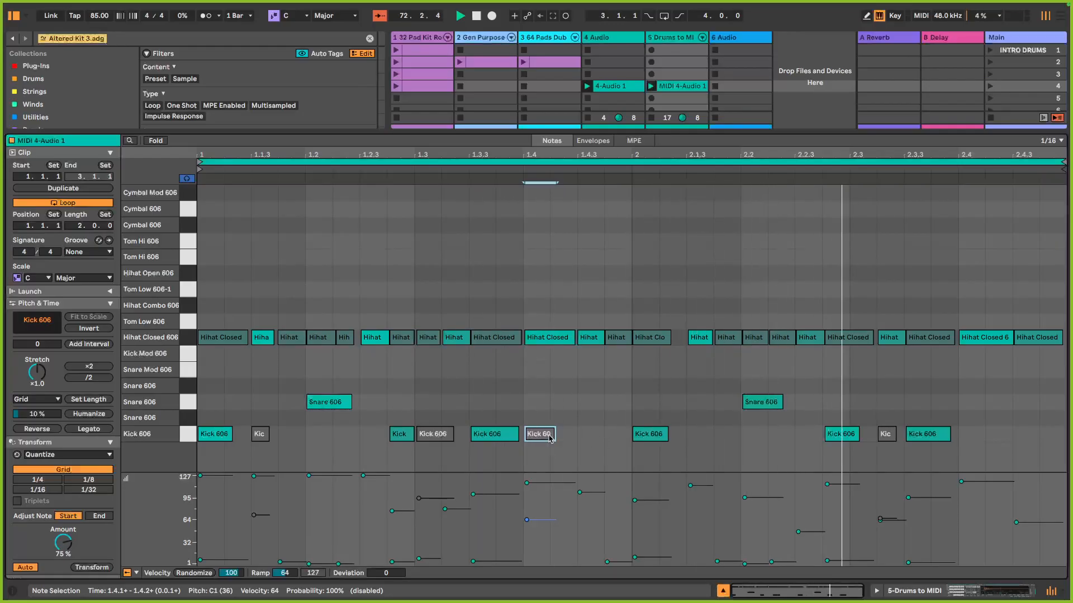
key("Right")
key("Right")
key("Right")
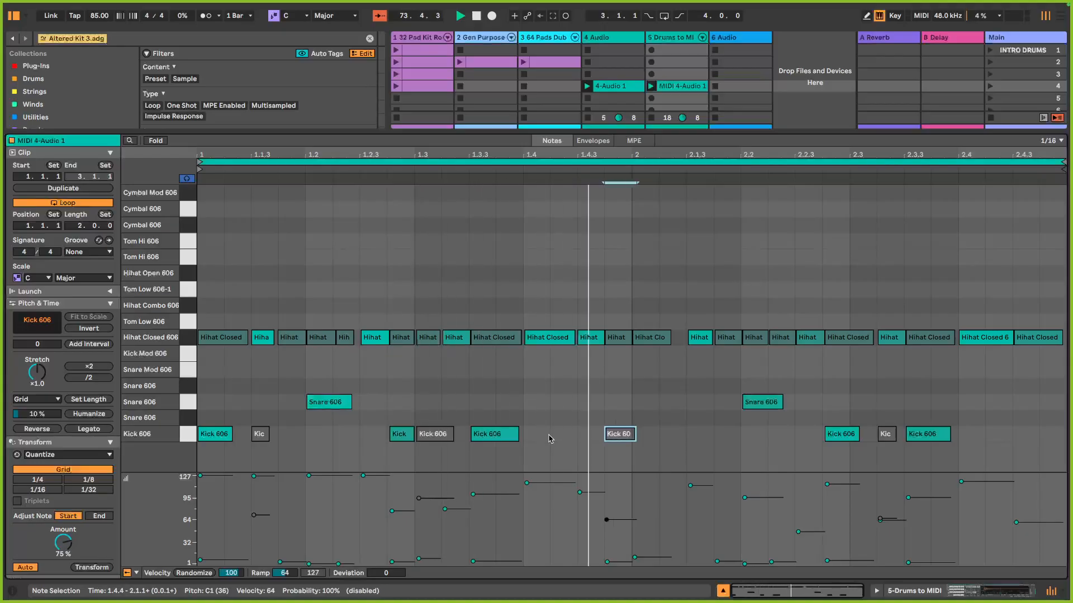
key("Left")
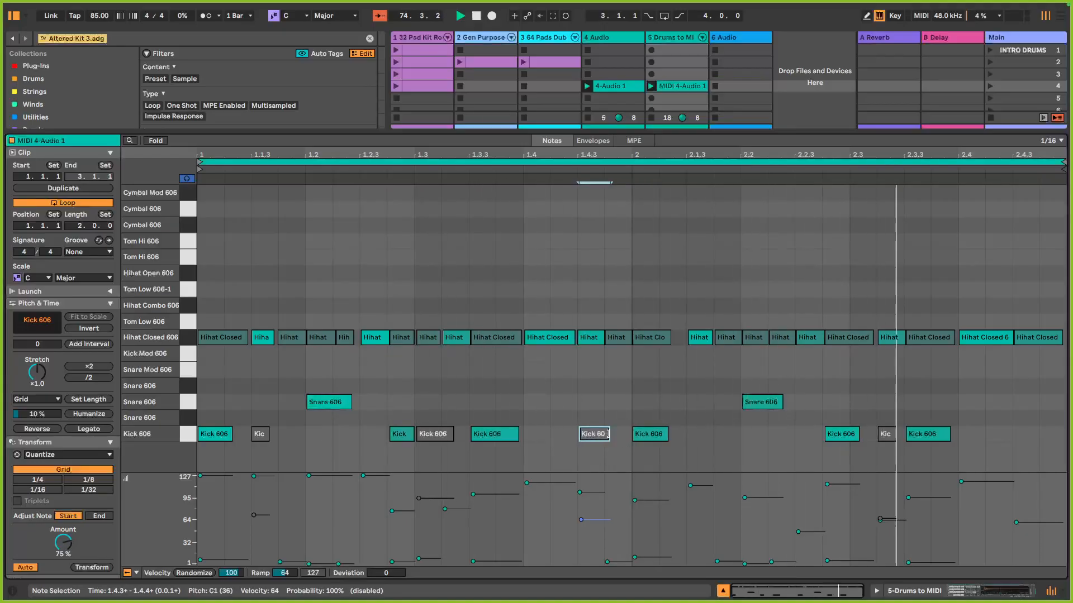
mouse_move(608, 435)
left_mouse_down()
mouse_move(599, 435)
mouse_move(618, 445)
left_mouse_up()
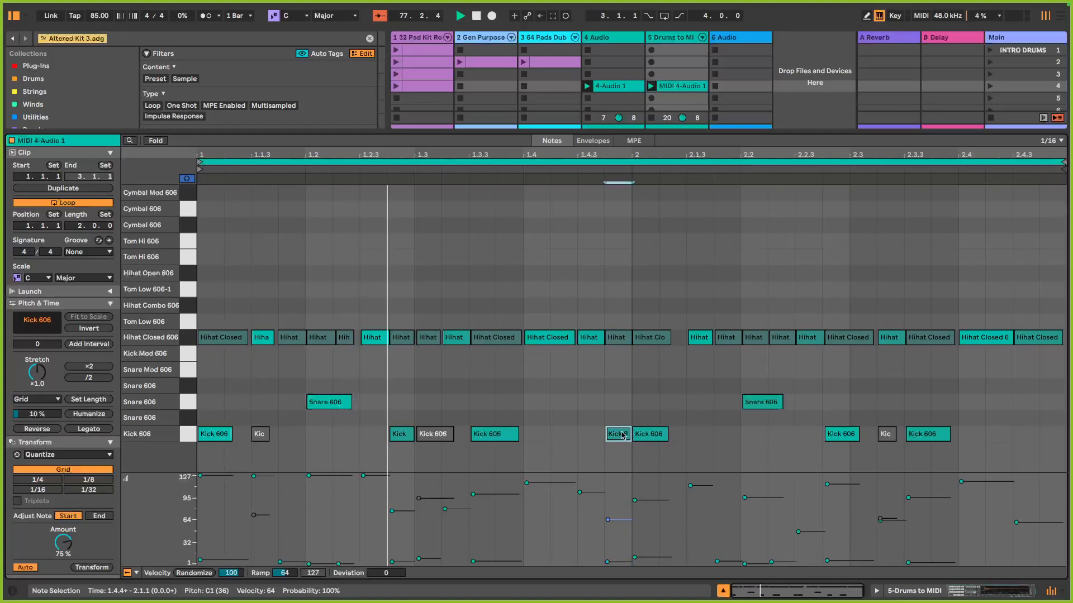
left_click_drag(622, 436, 622, 450)
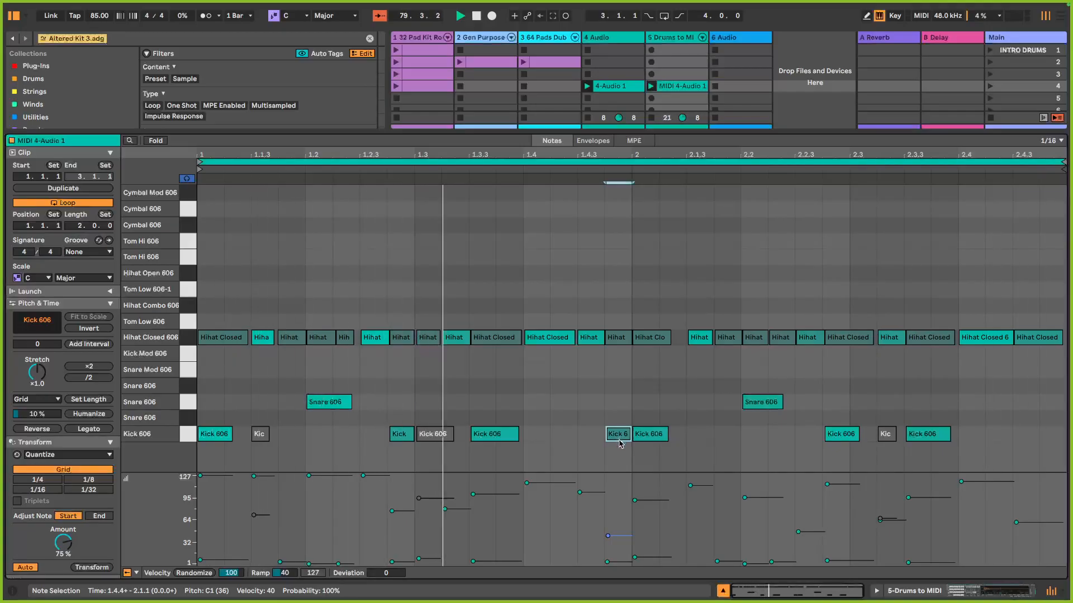
Set the velocity of the kick note at 1.2.4 to 82 and of the kick note at the clip's start to 105.
left_click(399, 434)
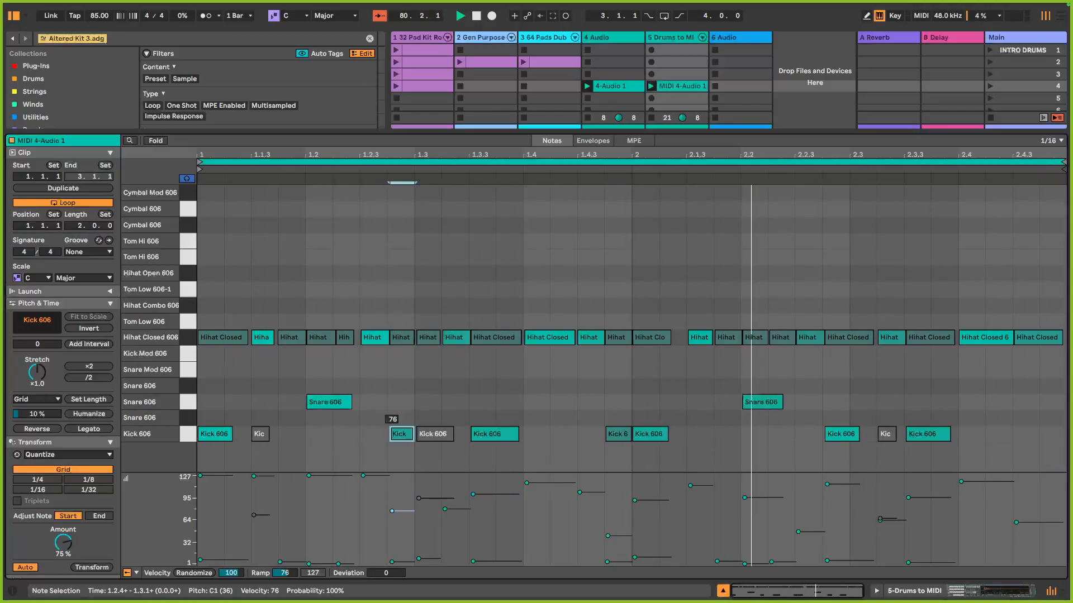
left_click_drag(400, 434, 400, 431)
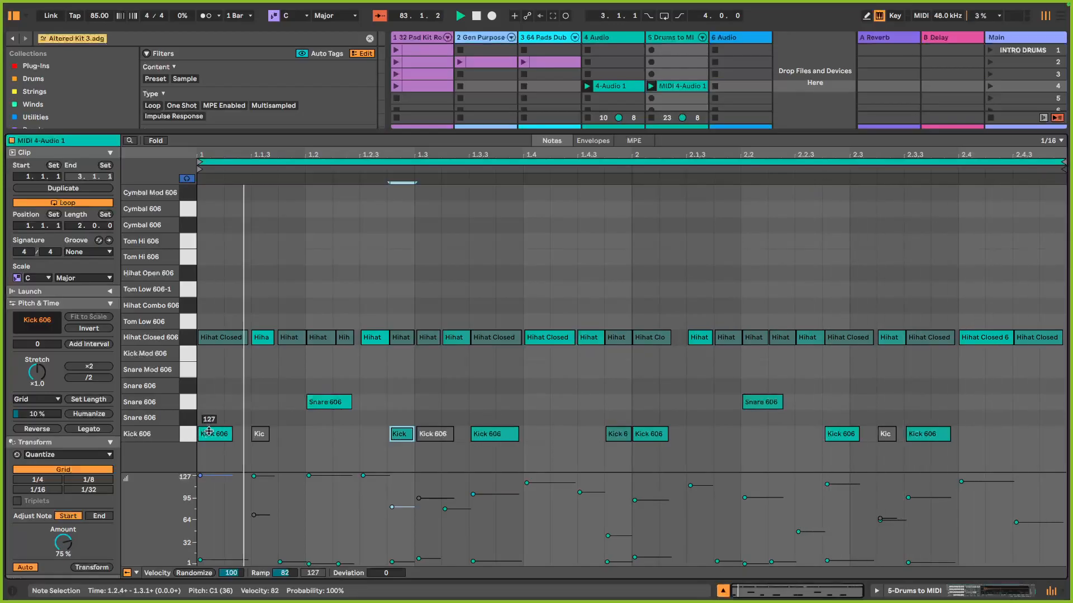
left_click_drag(208, 435, 208, 447)
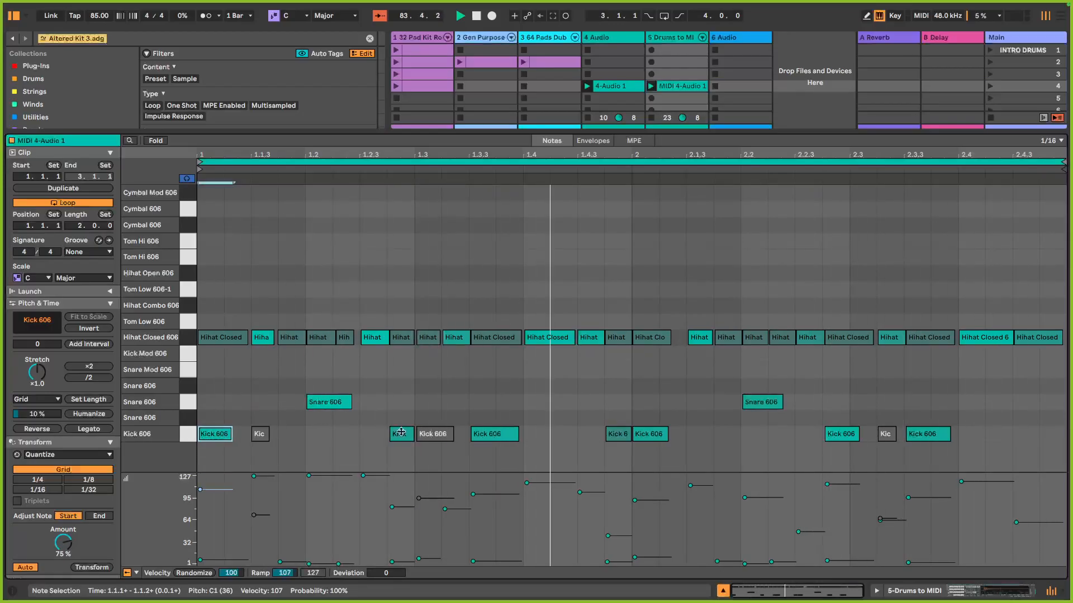
left_click_drag(487, 434, 488, 434)
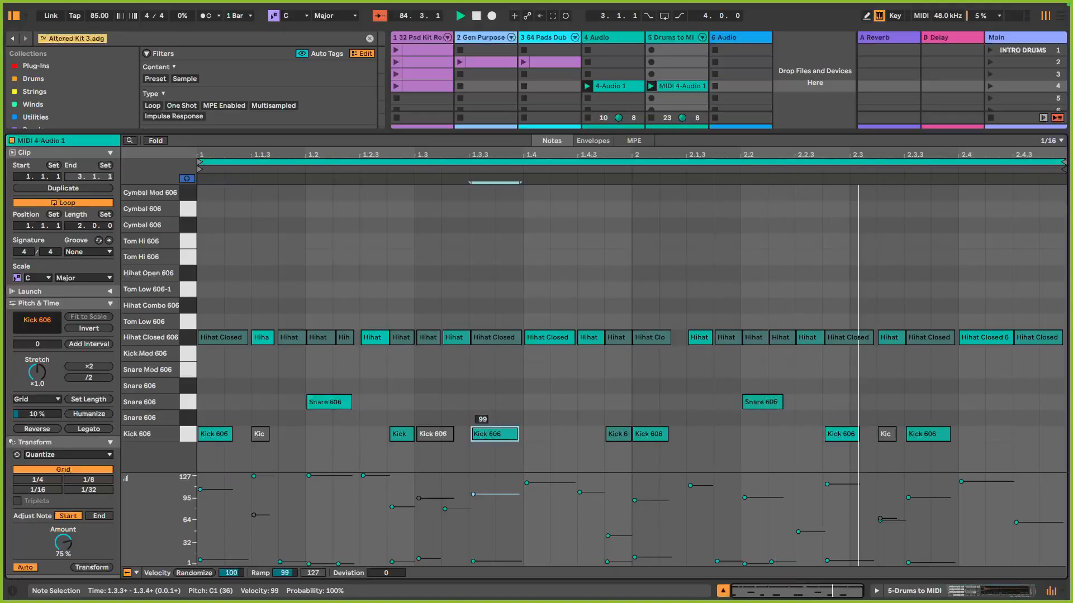
left_click_drag(209, 432, 210, 433)
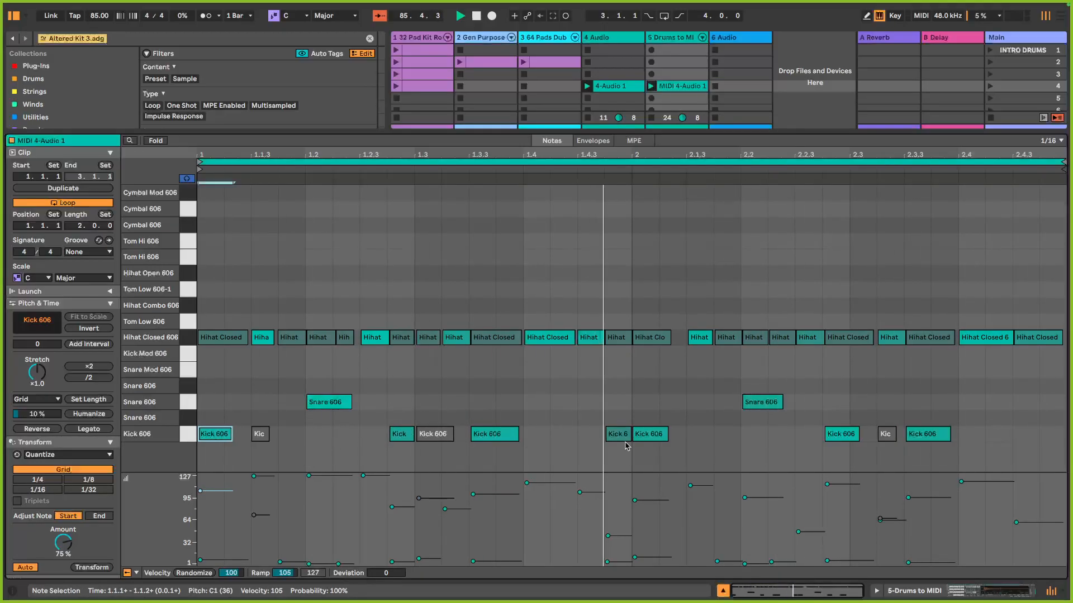
Raise the velocity of the kick note at bar 2 to 98 and of the snare note at 2.2 to 127.
left_click(648, 434)
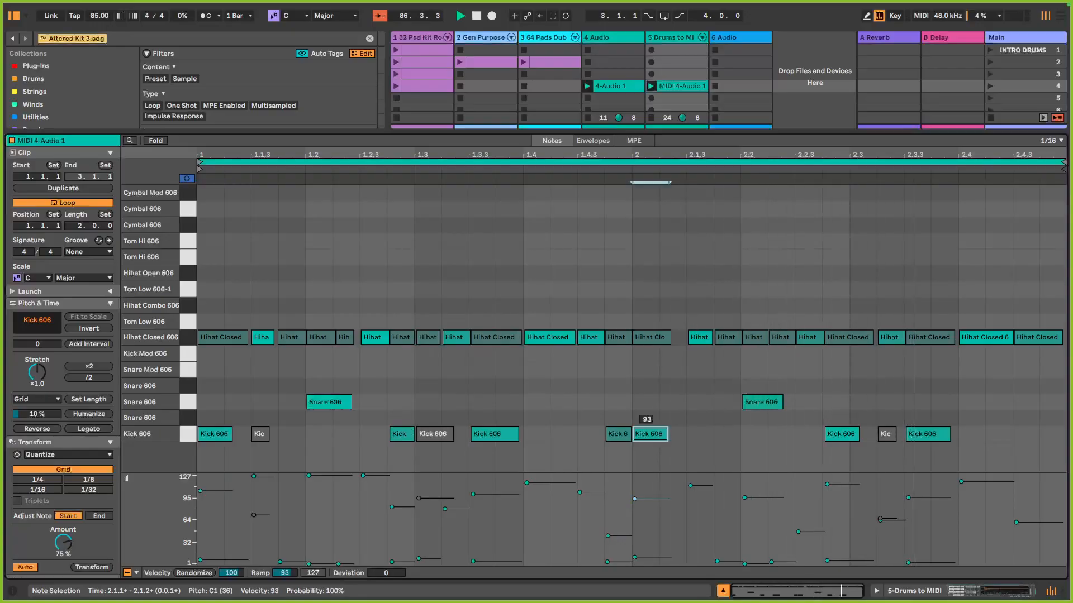
left_click_drag(647, 434, 648, 432)
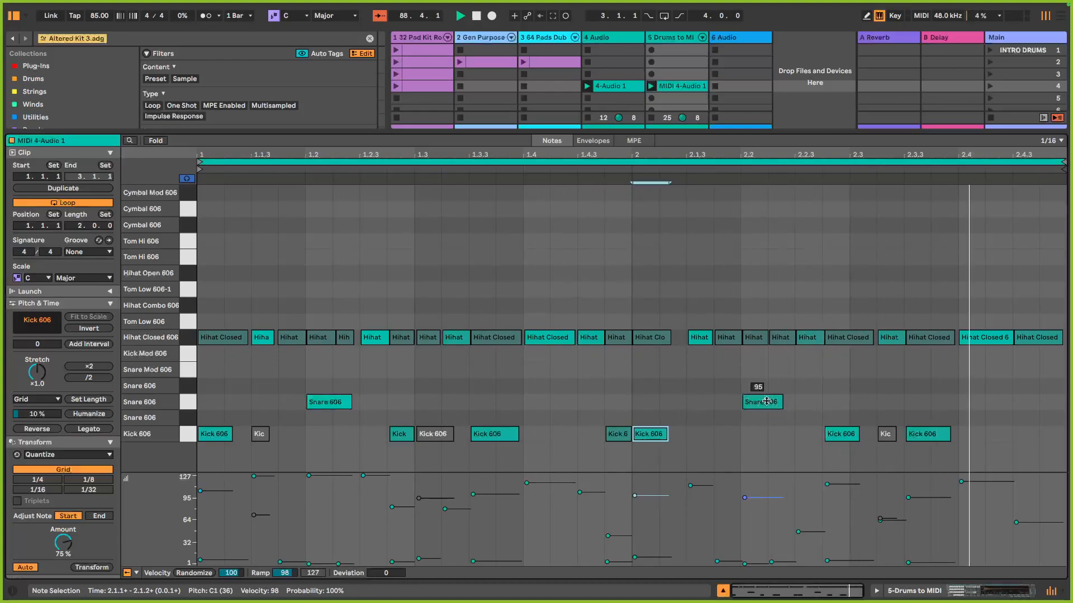
left_click_drag(766, 401, 765, 385)
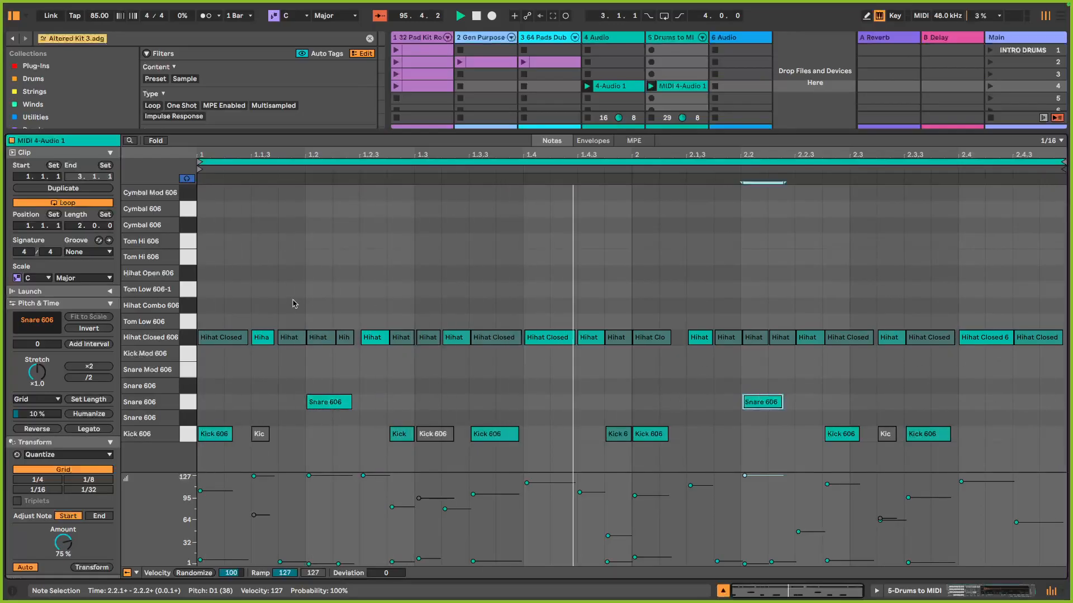
Copy the MIDI 4-Audio 1 clip from the Drums to MIDI track into scene 5 of the 32 Pad Kit Rock track and launch it.
right_click(674, 91)
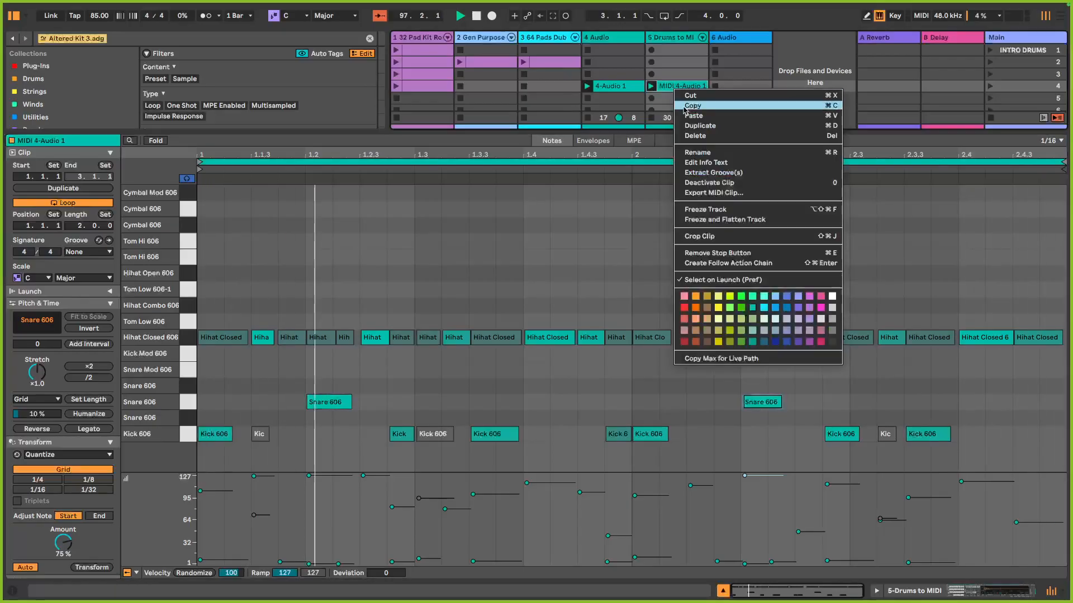
left_click(684, 110)
right_click(415, 102)
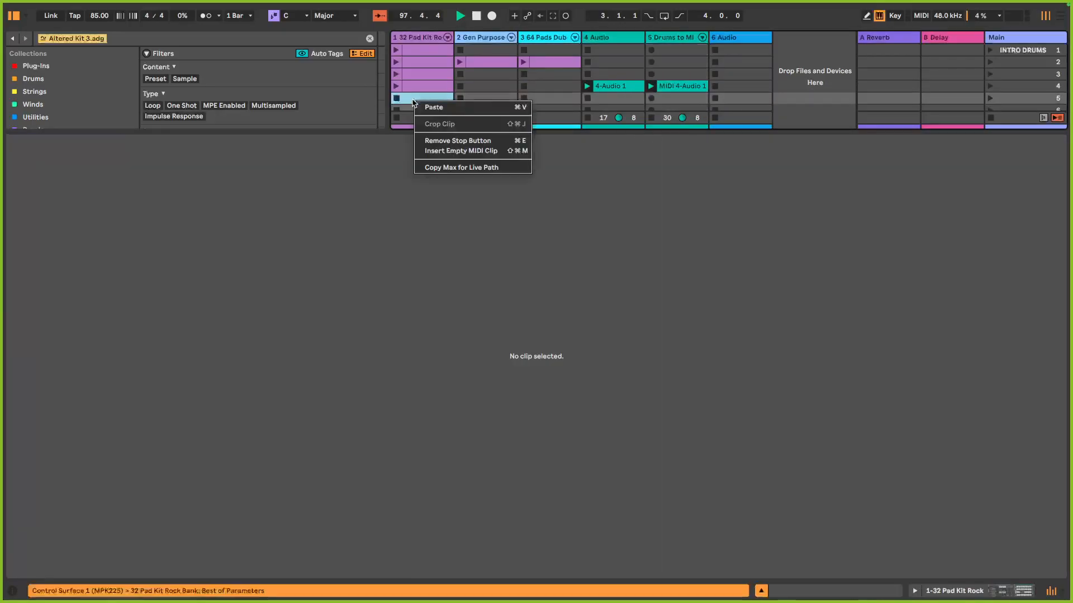
left_click(421, 107)
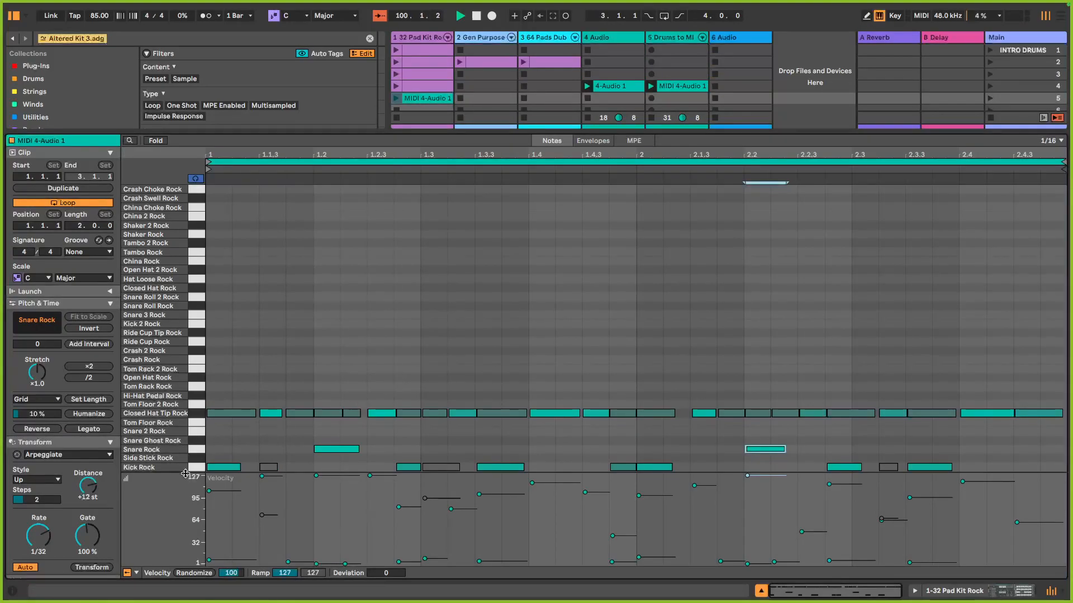
left_click(396, 100)
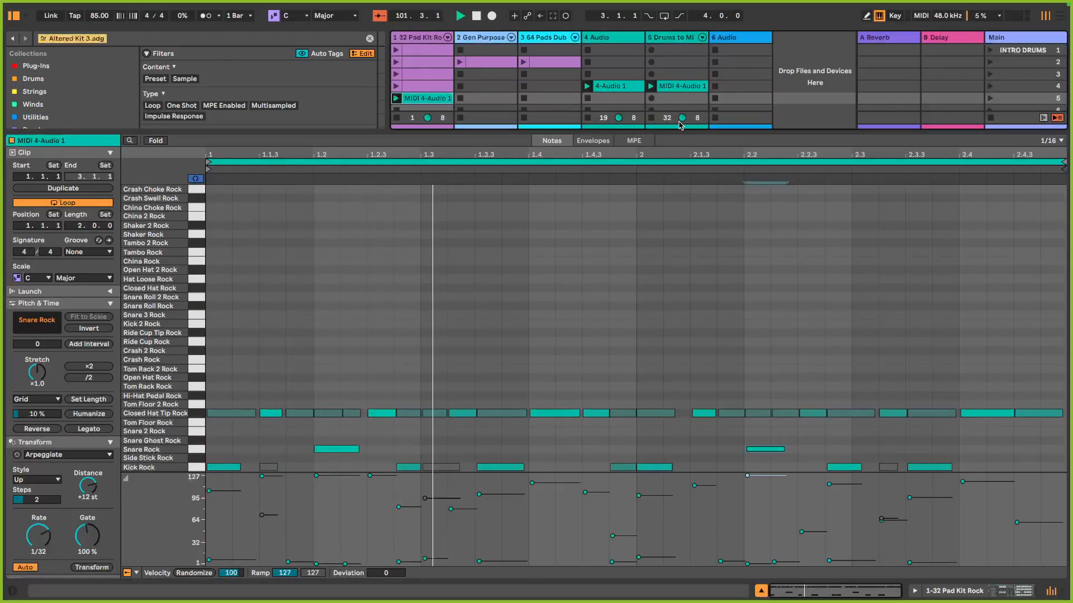
Compare the two kits by stopping and relaunching the Drums to MIDI clip while the 32 Pad Kit Rock clip plays.
left_click(651, 118)
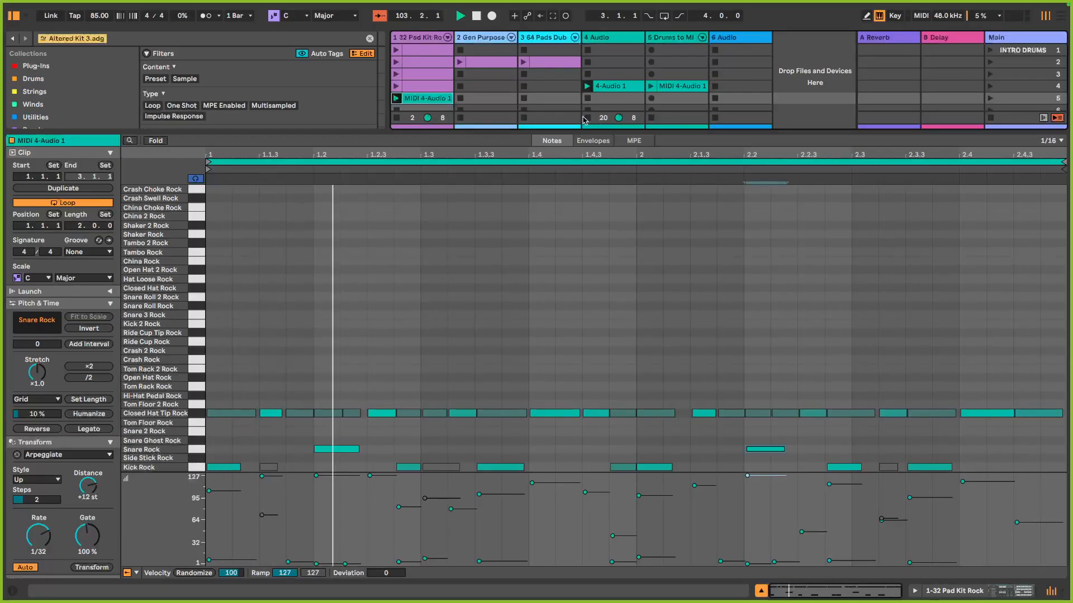
left_click(651, 99)
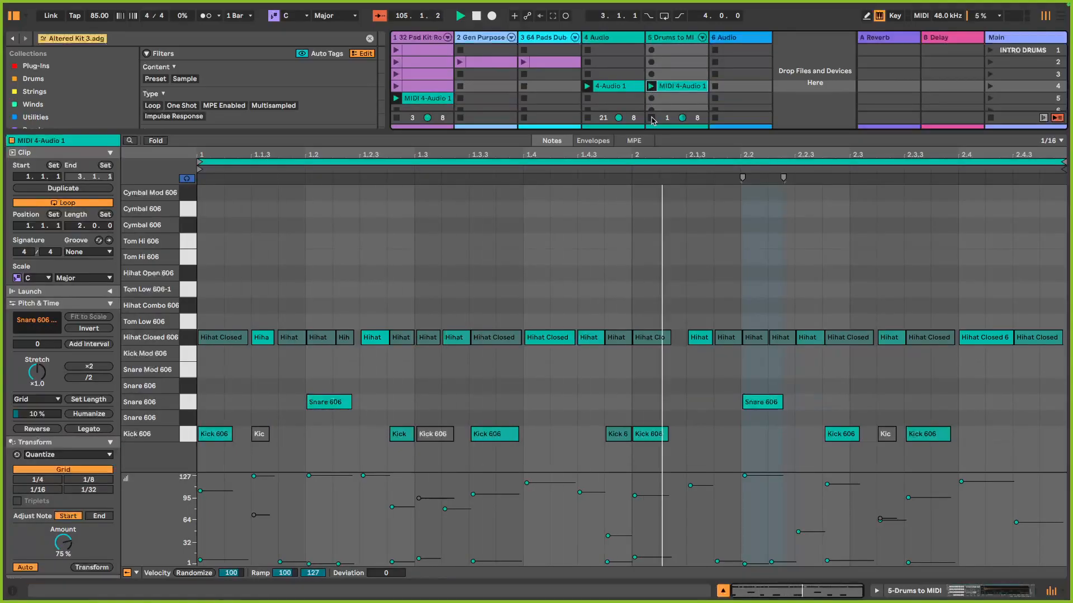
left_click(652, 118)
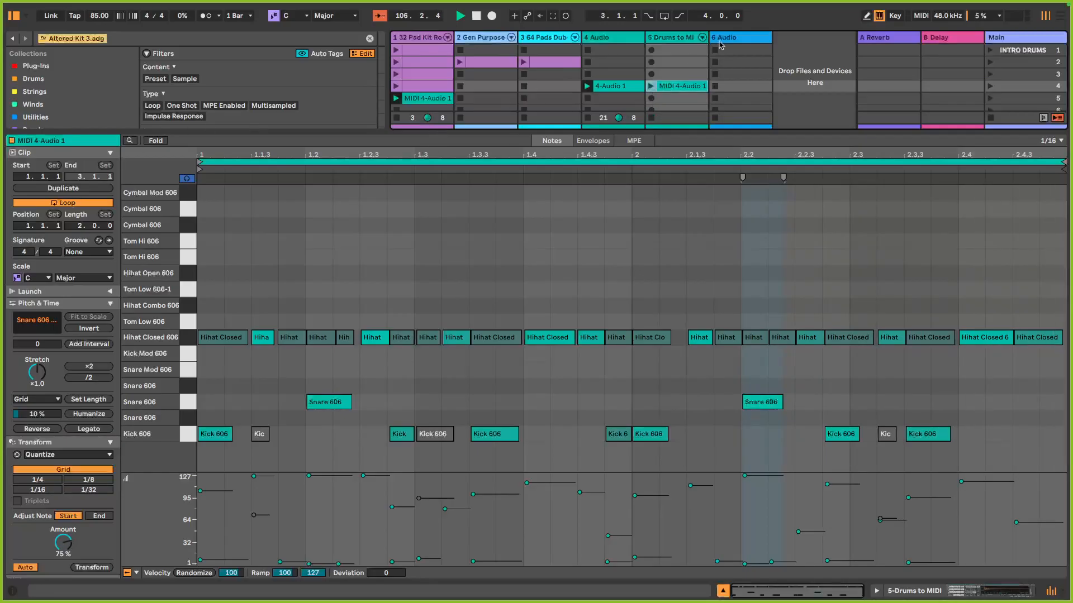
left_click(651, 86)
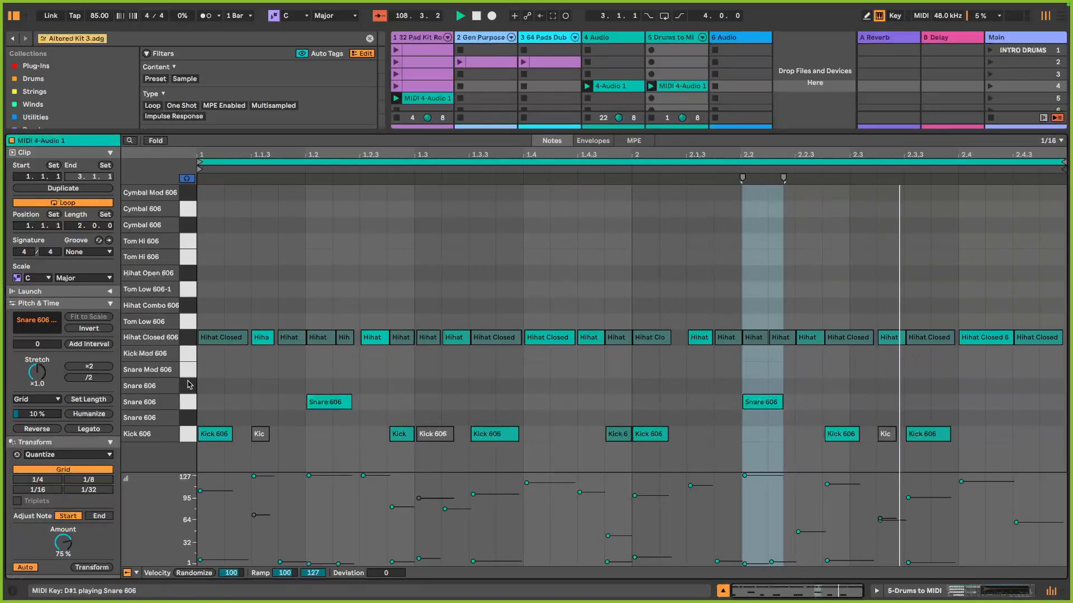
Select all Hihat Closed 606 notes and lower their velocities together, bringing the first to 5 and the last to 50.
left_click(185, 341)
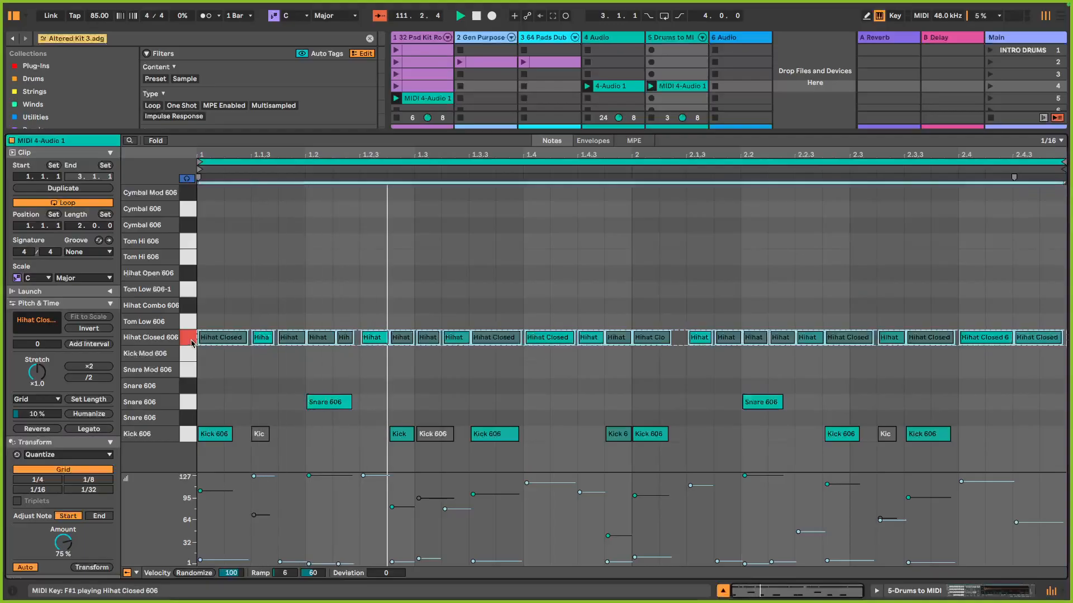
left_click(189, 338)
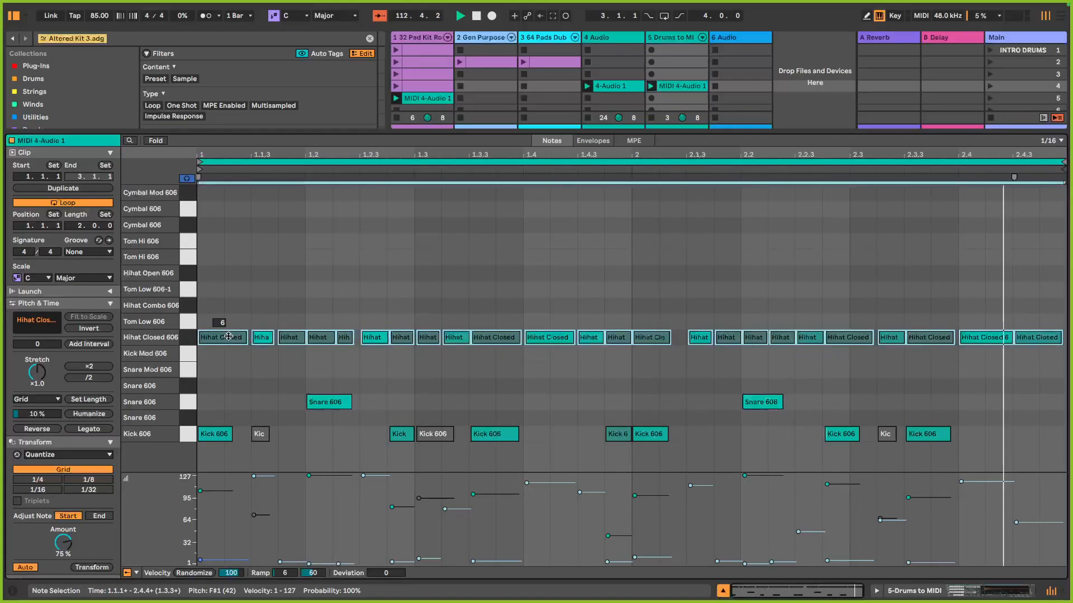
left_click_drag(228, 337, 228, 344)
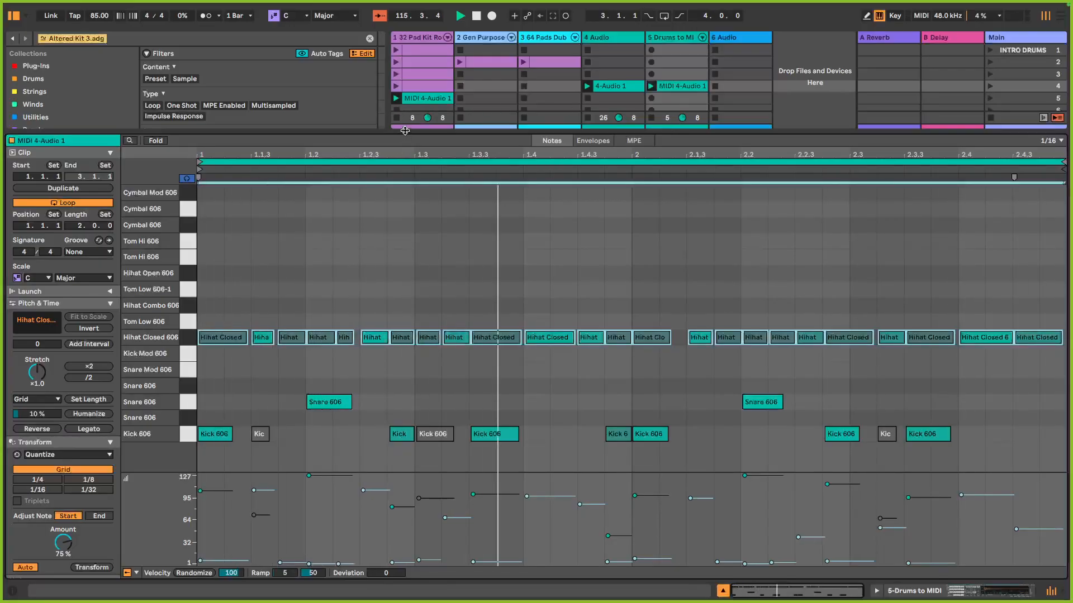
Solo the 32 Pad Kit Rock track and open its MIDI 4-Audio 1 clip for editing.
left_click_drag(405, 130, 408, 204)
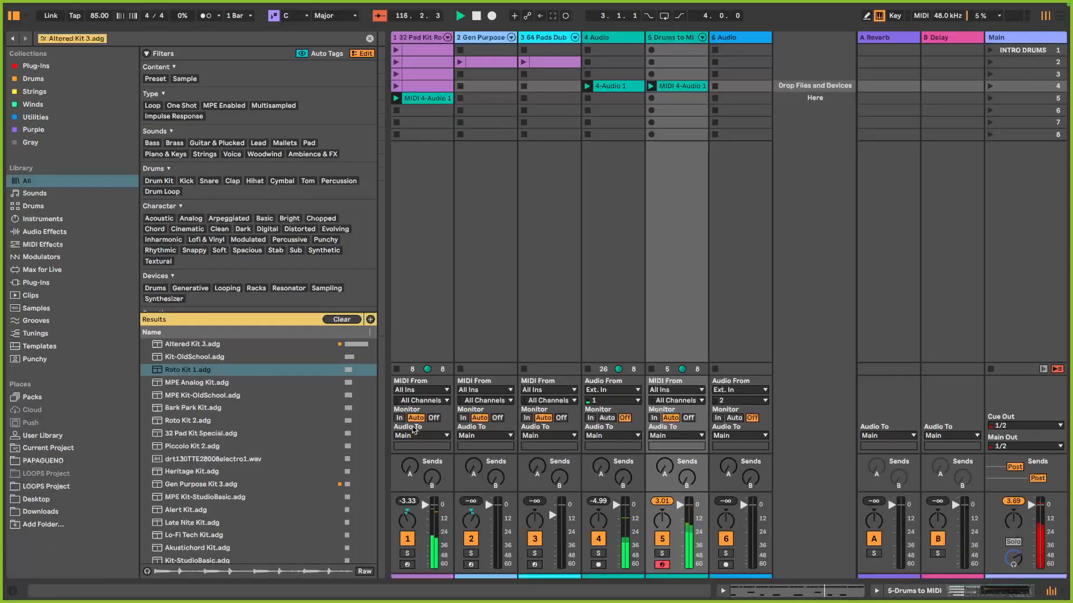
left_click(407, 554)
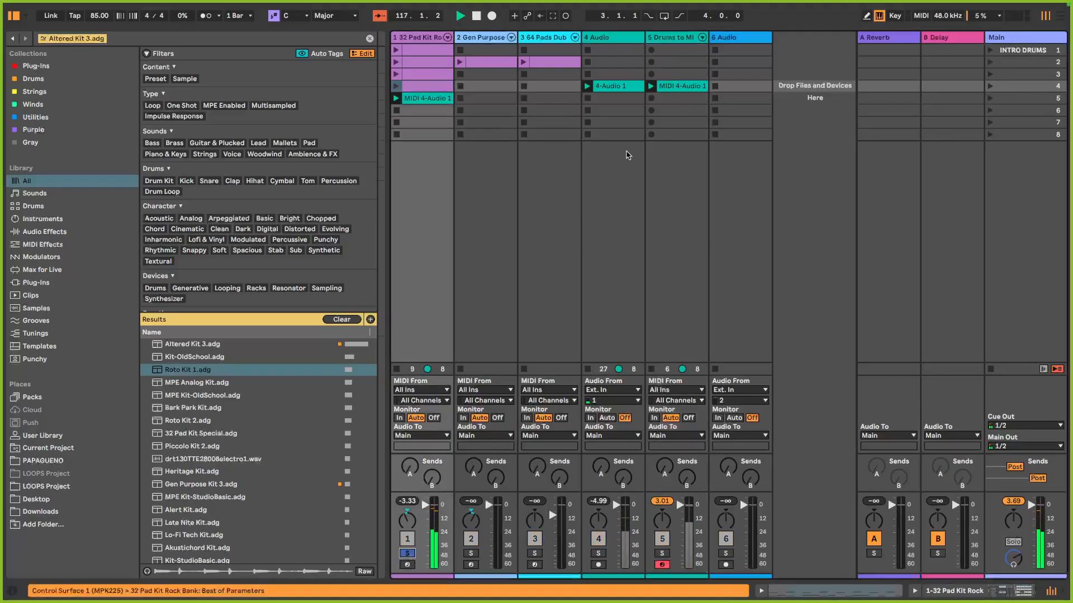
double_click(434, 99)
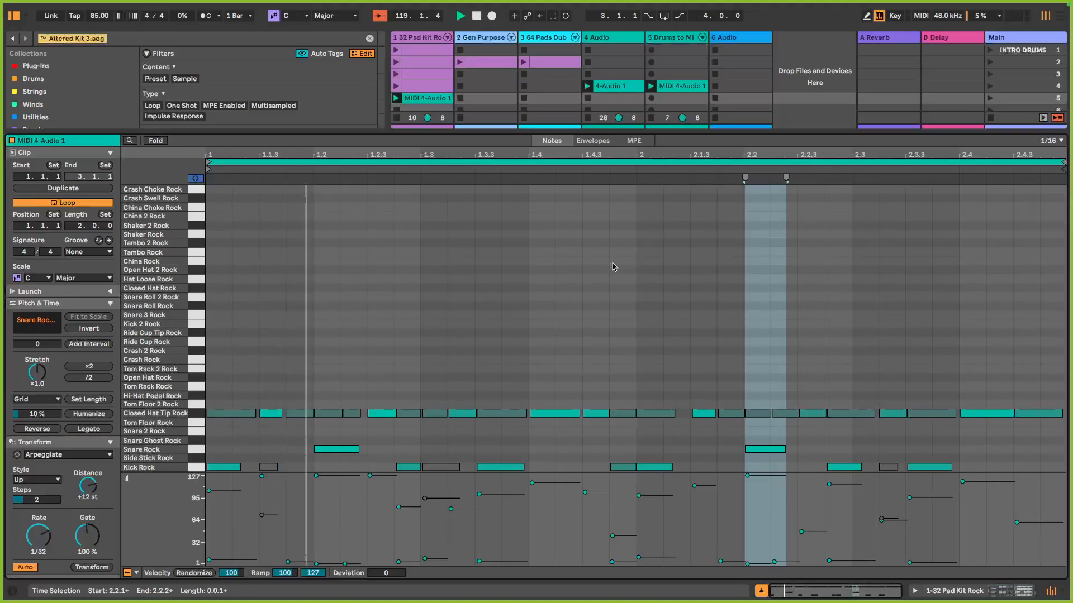
Draw Snare Ghost Rock sixteenth notes at 1.1.2, 1.2.3, 1.4.2, 2.1.3, 2.2.3 and 2.4.2.
key("b")
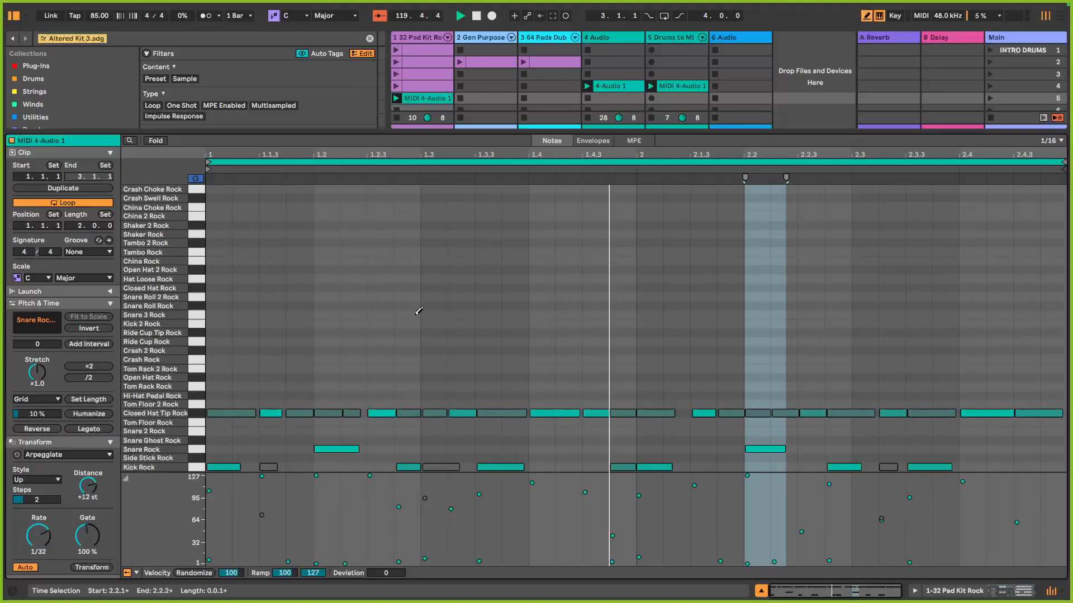
left_click(195, 468)
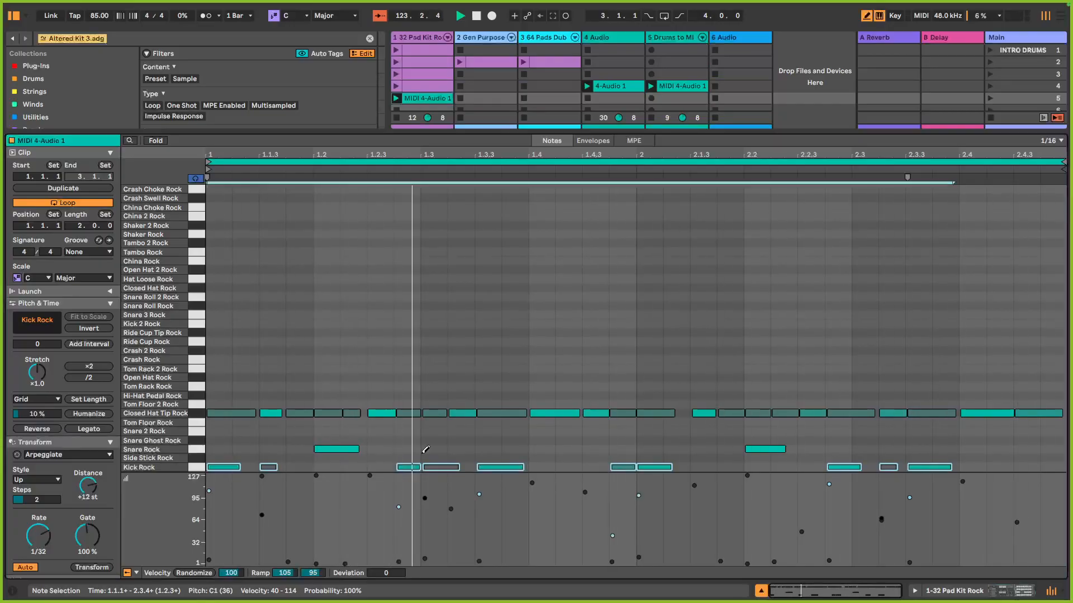
left_click(246, 439)
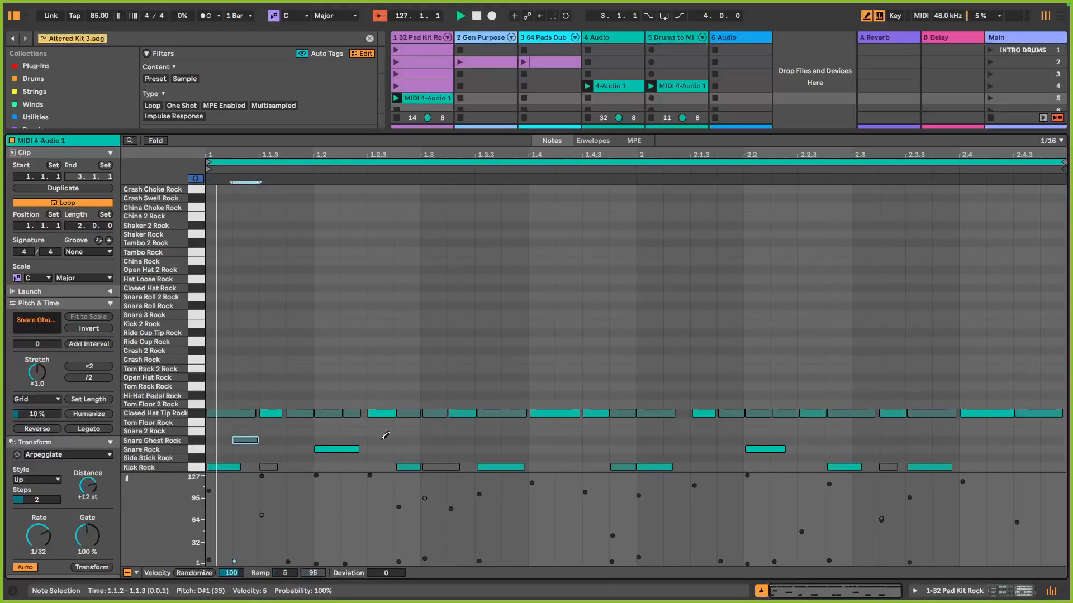
left_click(381, 440)
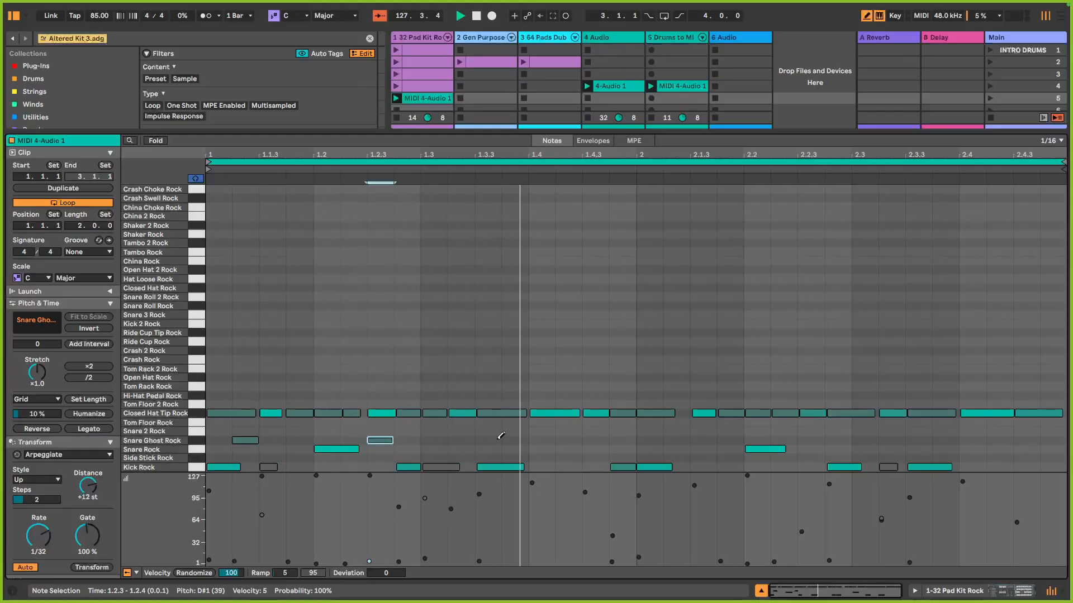
left_click(578, 440)
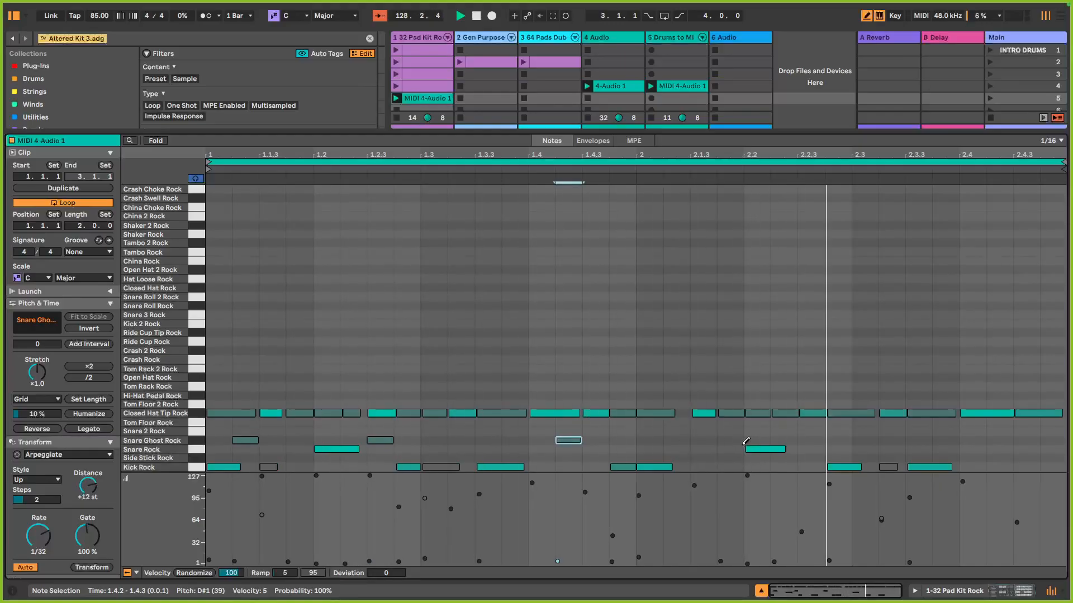
left_click(702, 440)
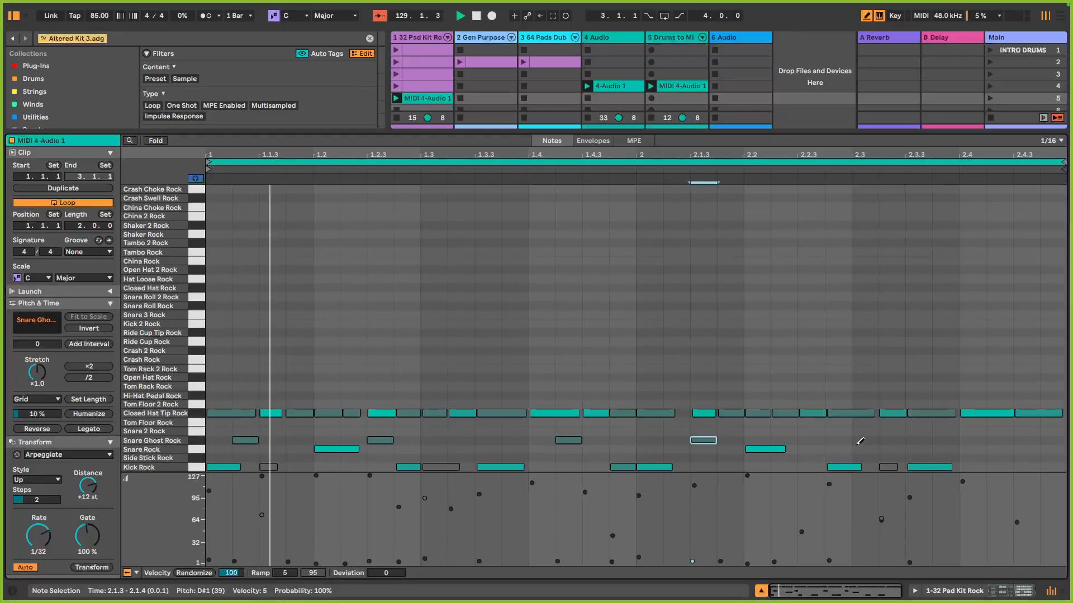
left_click(813, 440)
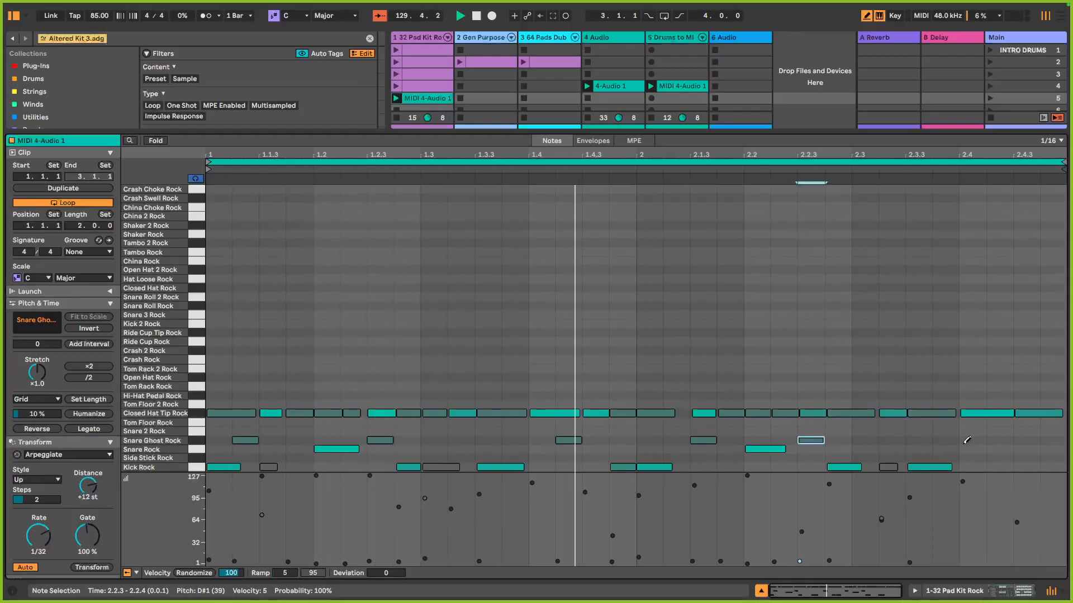
left_click(1000, 440)
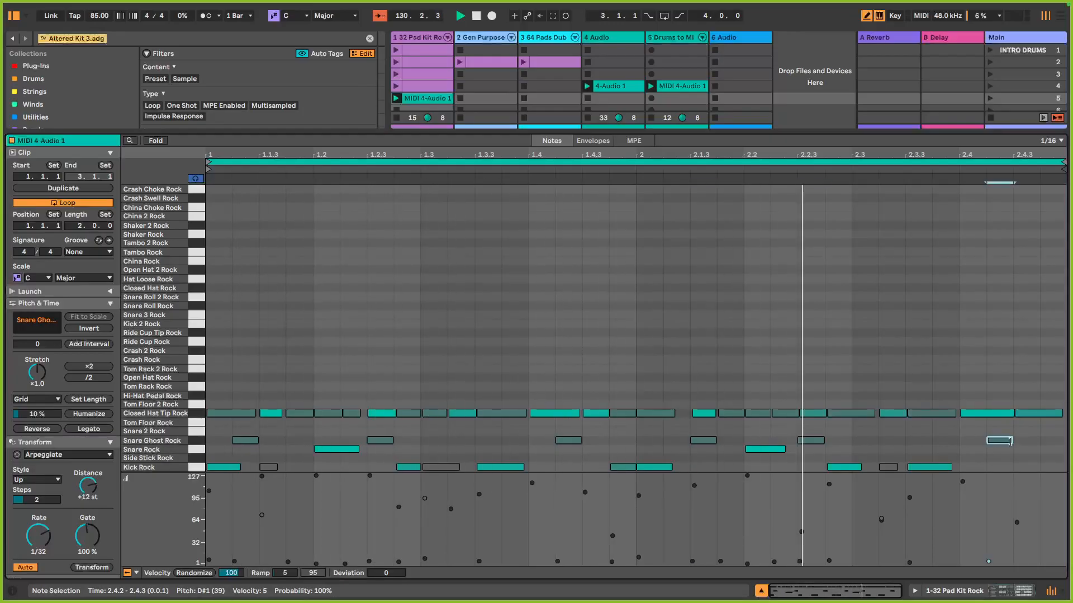
Remove the Snare Ghost Rock note at 2.4.2 and draw a sixteenth Kick Rock note at 2.4.
left_click(1057, 441)
left_click(1061, 440)
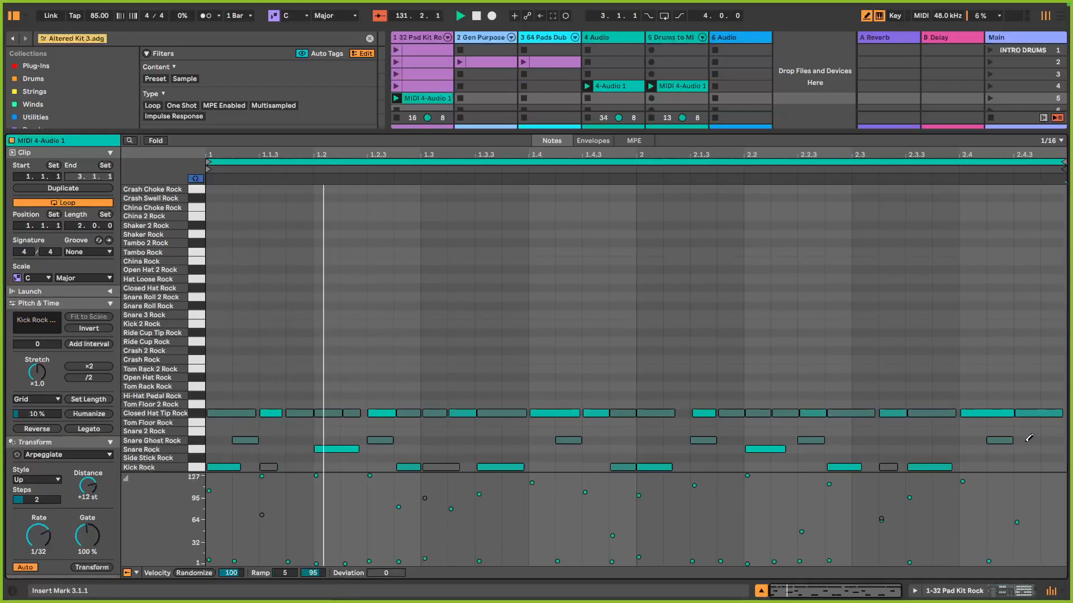
left_click(1002, 441)
left_click(976, 467)
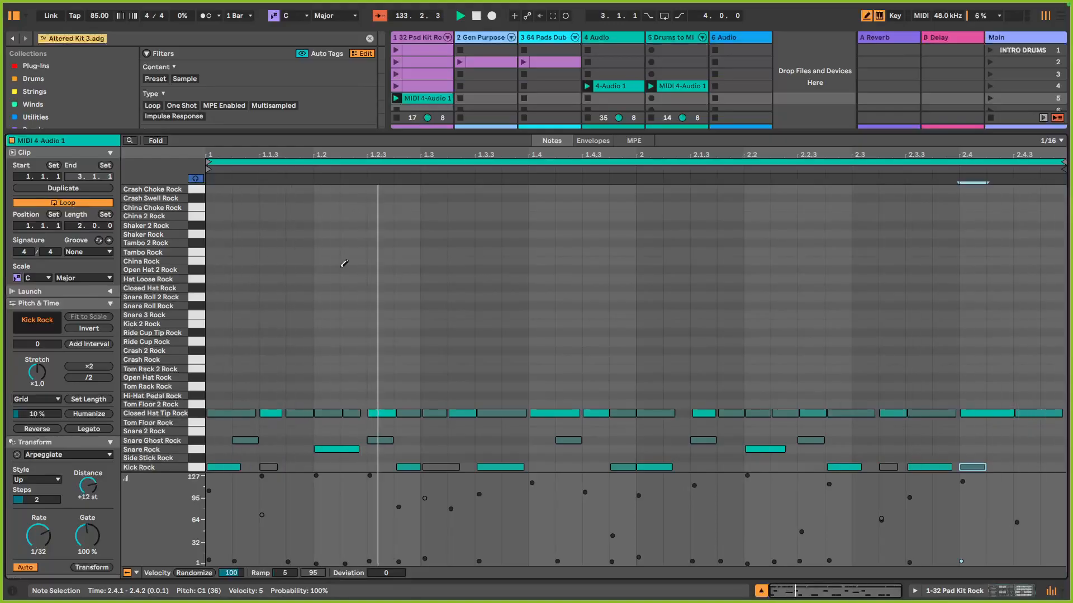
Copy the edited 32 Pad Kit Rock clip into scene 5 of the Gen Purpose Kit track and launch the copy.
double_click(507, 133)
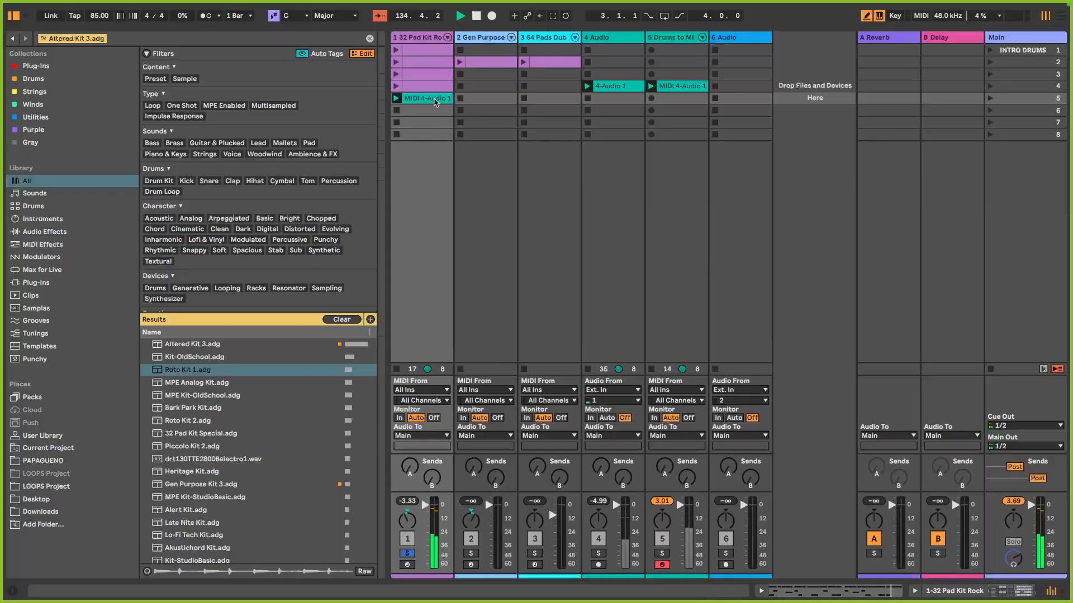
right_click(435, 102)
key("Escape")
left_click(485, 101)
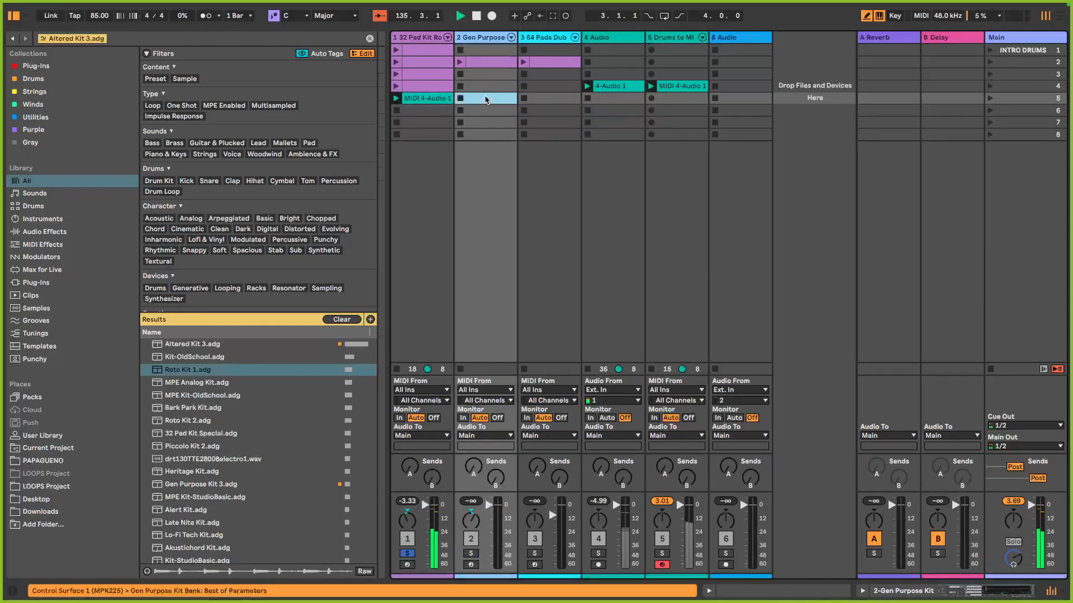
right_click(486, 101)
left_click(497, 103)
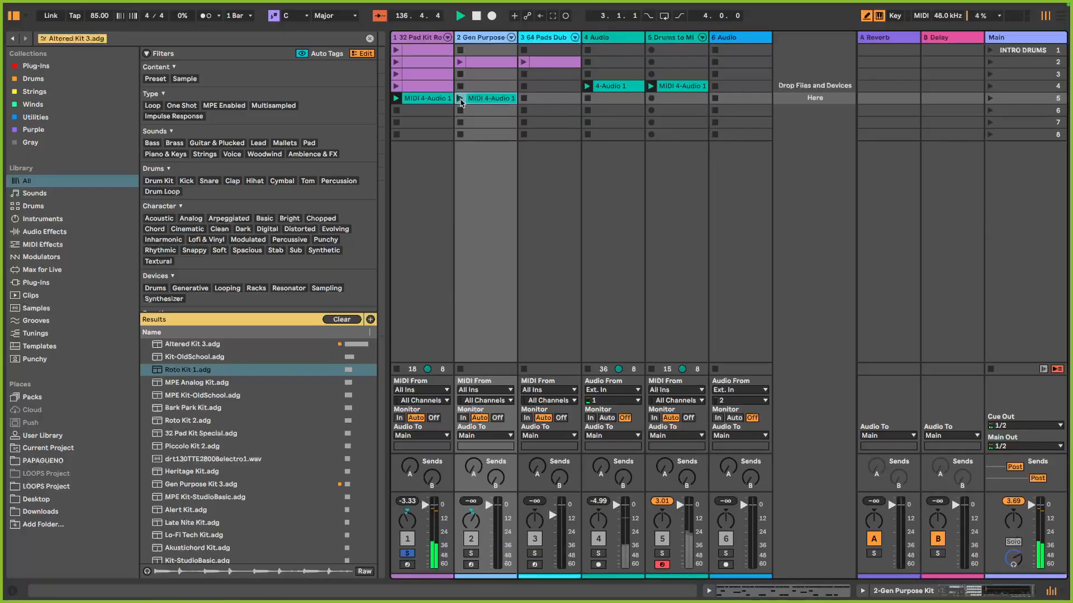
left_click(460, 99)
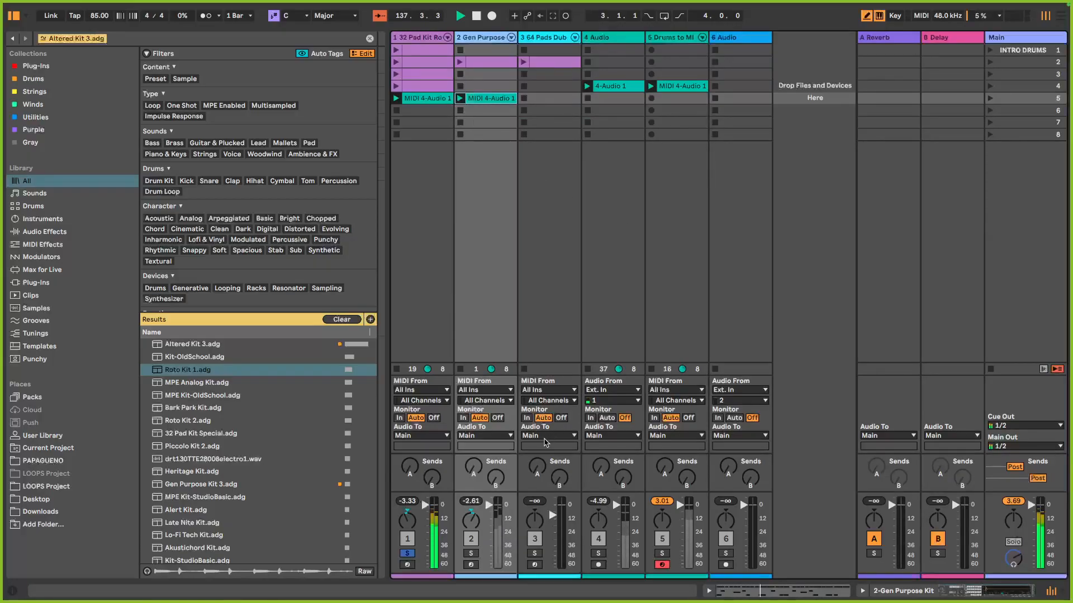
Unsolo the 32 Pad Kit Rock track and stop the 4 Audio track's clip.
left_click(406, 554)
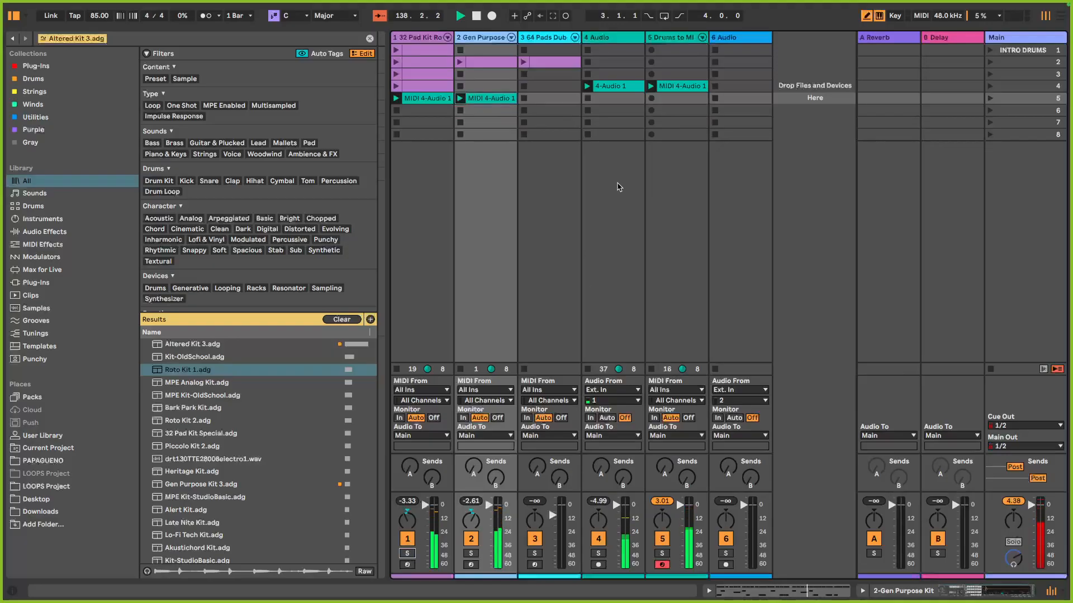
left_click(588, 370)
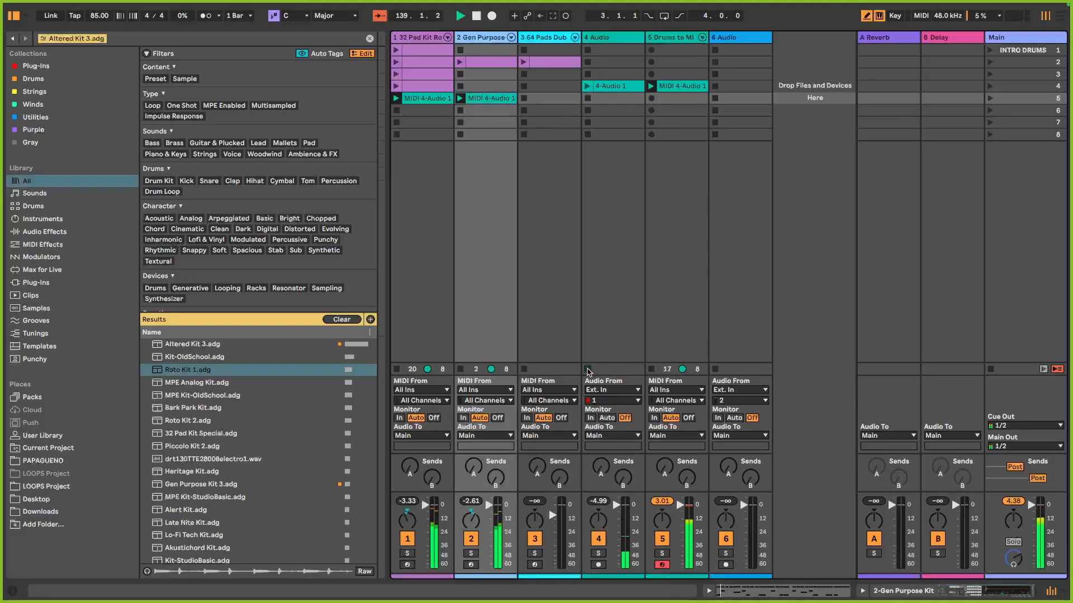
Move the Drums to MIDI track's clip from scene 4 to scene 5, and stop playback.
left_click_drag(674, 90, 674, 100)
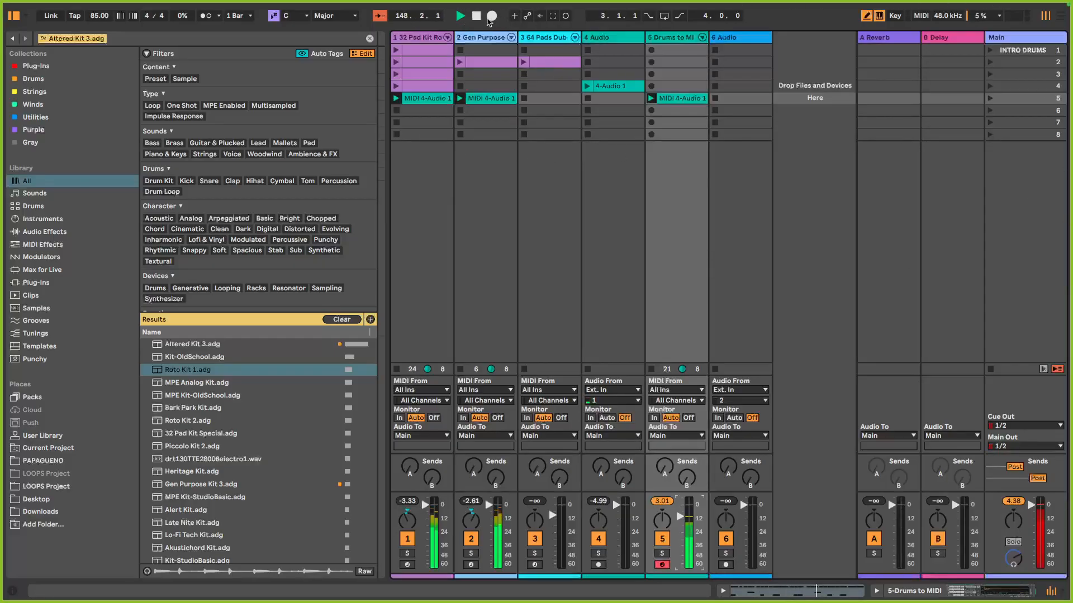
left_click(478, 18)
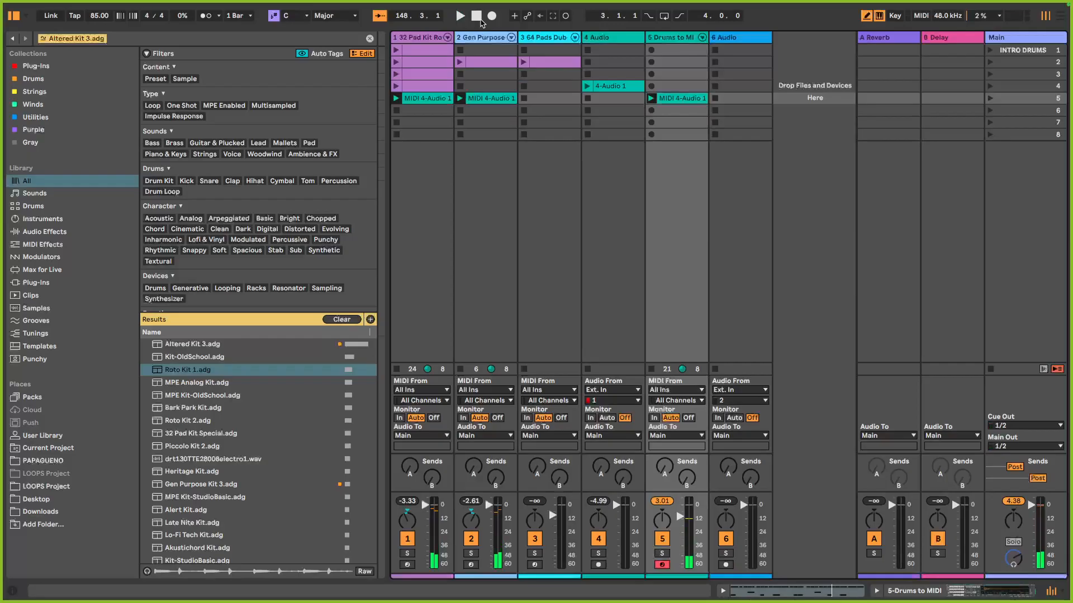